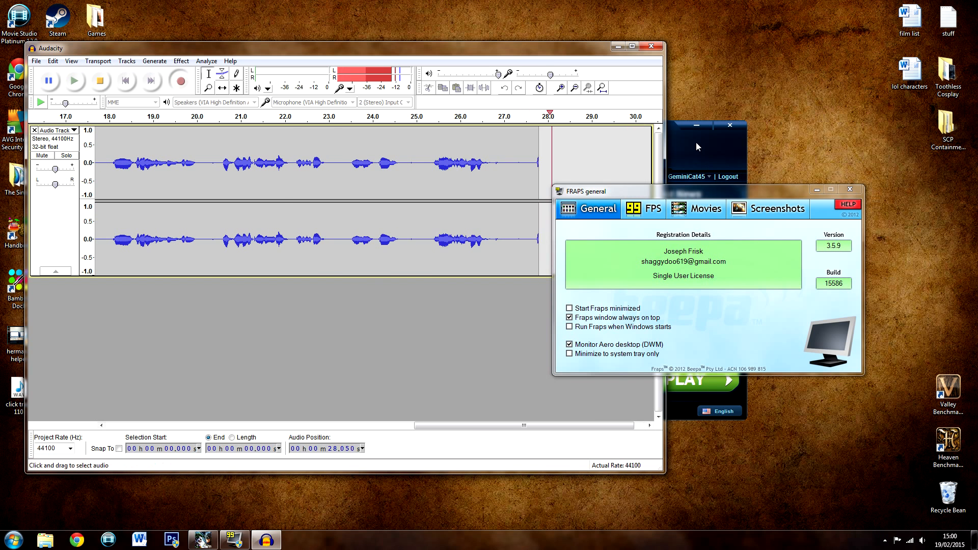
Bring the DC Universe Online launcher forward and rearrange the launcher, Fraps and Audacity windows on the desktop
click(695, 142)
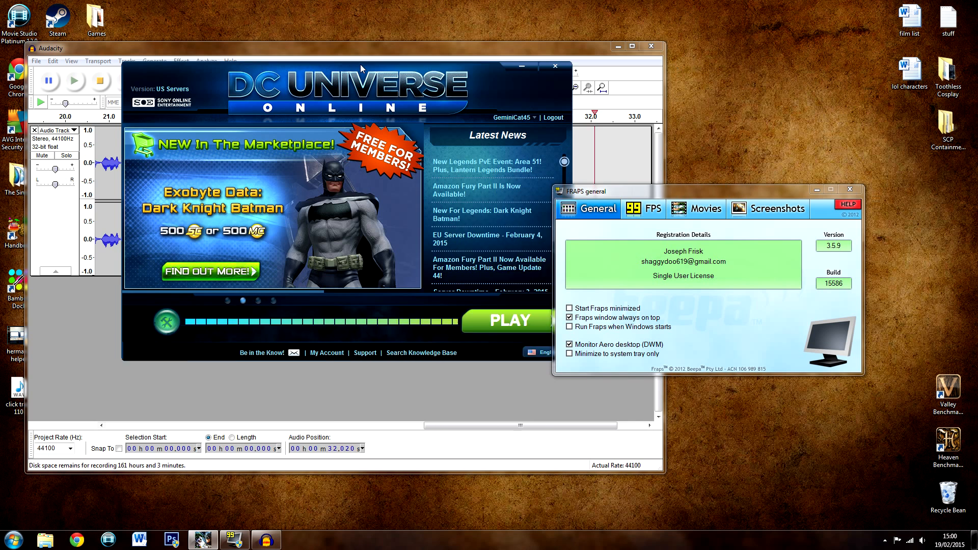
drag(381, 70, 552, 86)
drag(700, 194, 766, 166)
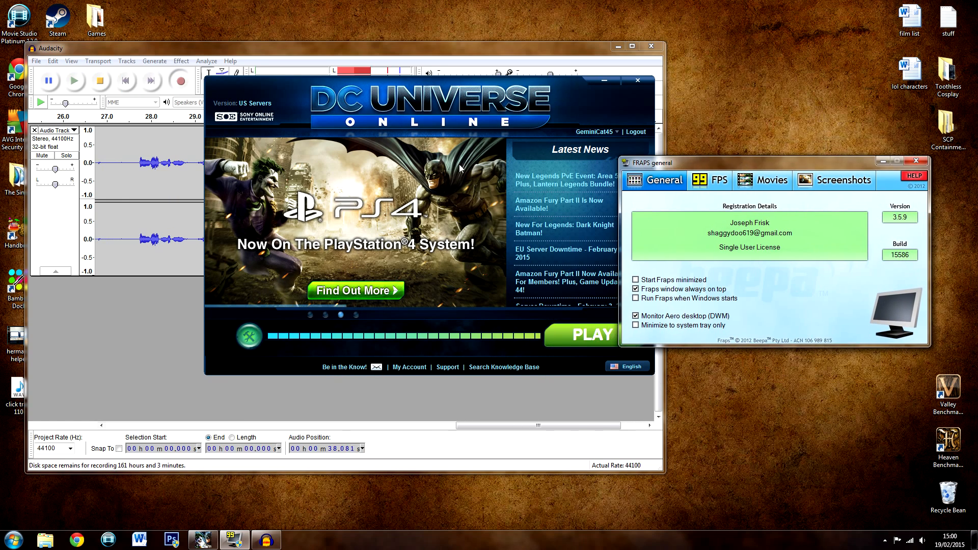
drag(136, 47, 299, 66)
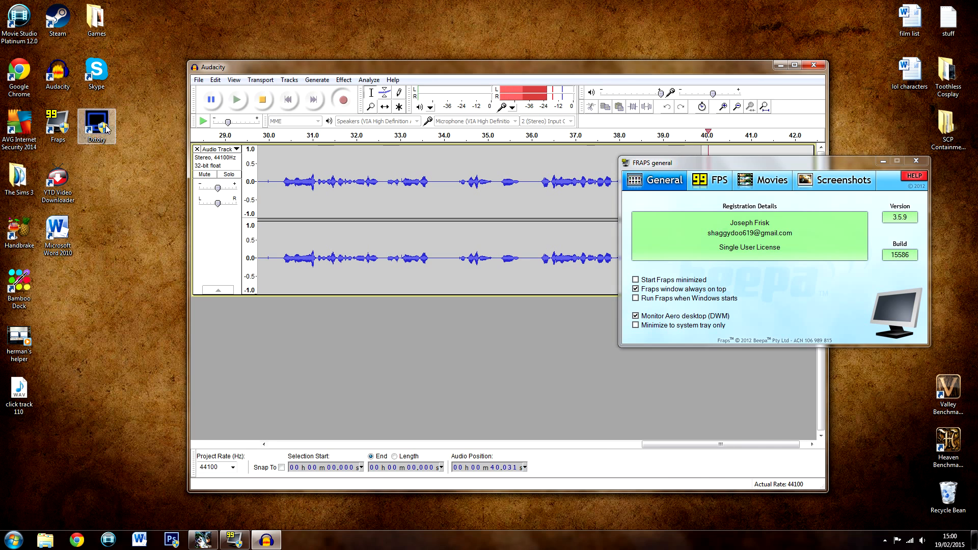
drag(408, 67, 281, 44)
drag(660, 167, 672, 158)
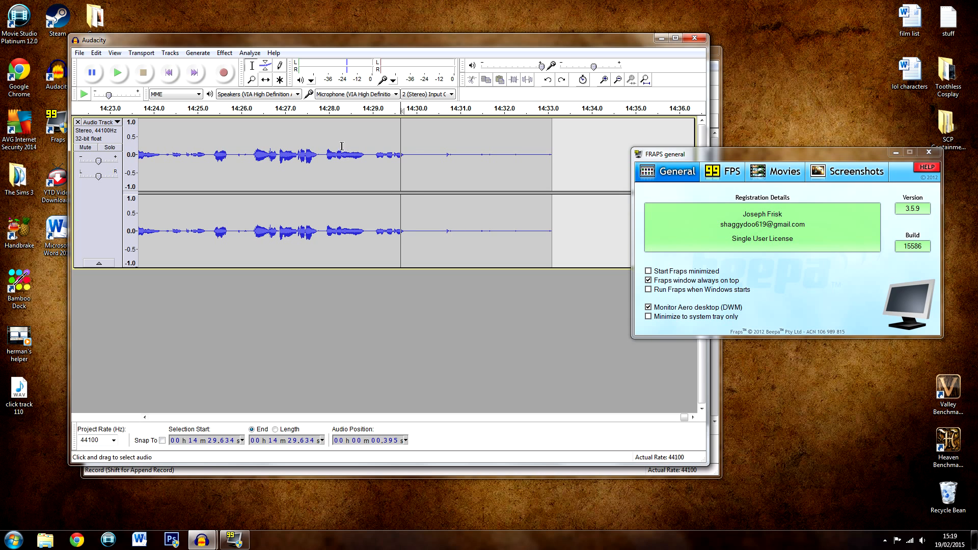
Return to the start of the recorded track and save it as an Audacity project named dcuo solo in the Sound folder
click(410, 155)
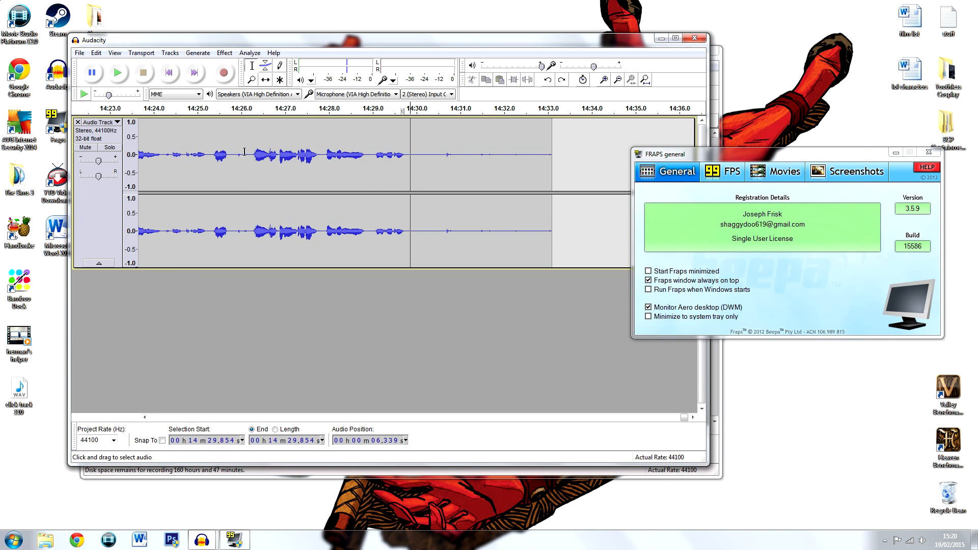
click(172, 72)
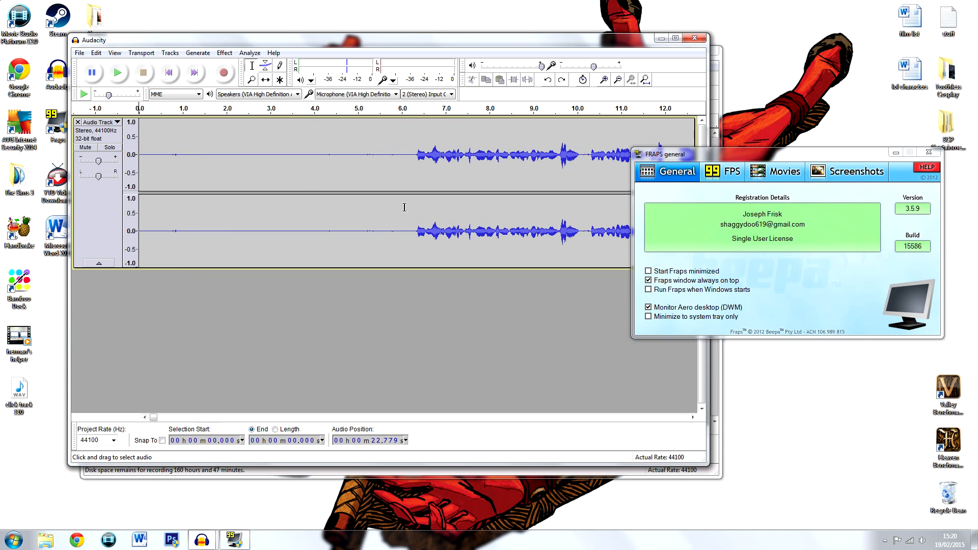
key(ctrl+s)
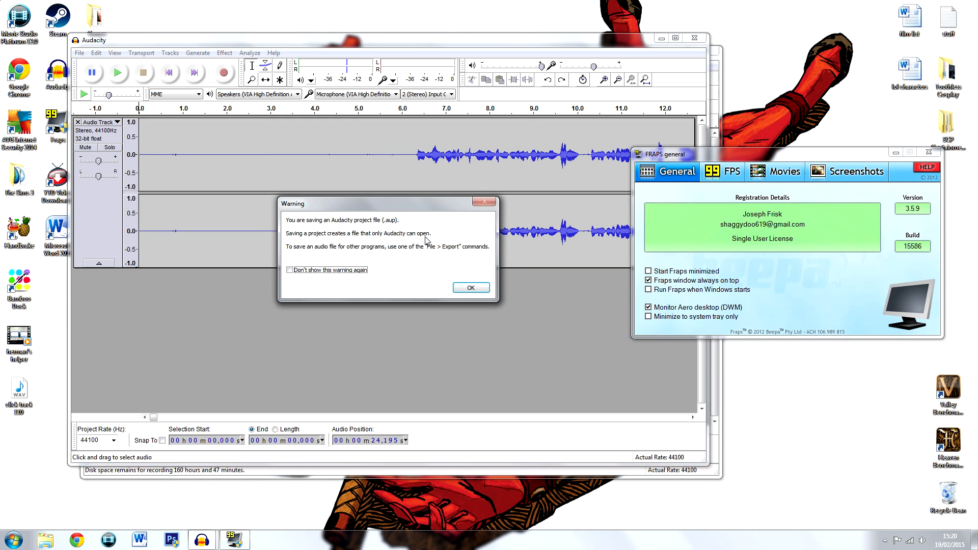
key(Return)
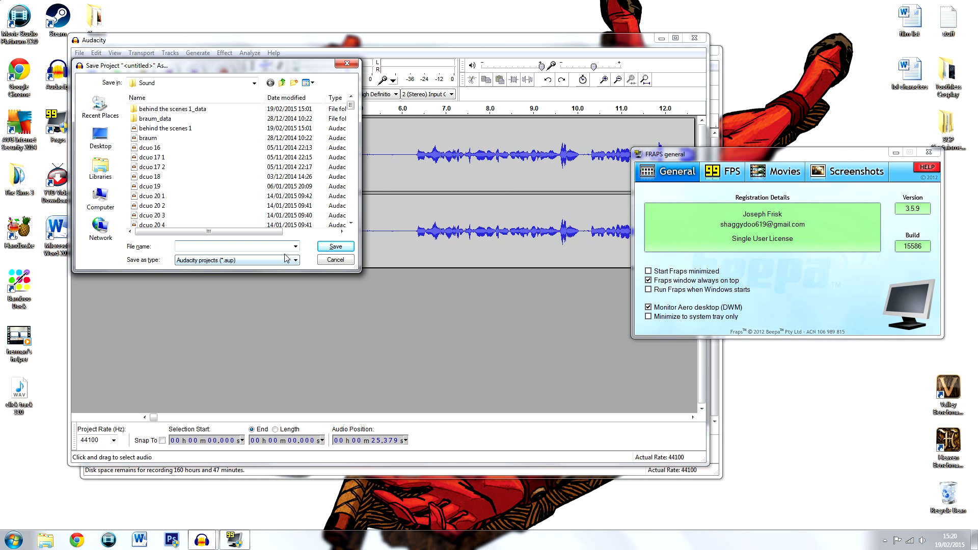
text(dcuo solo)
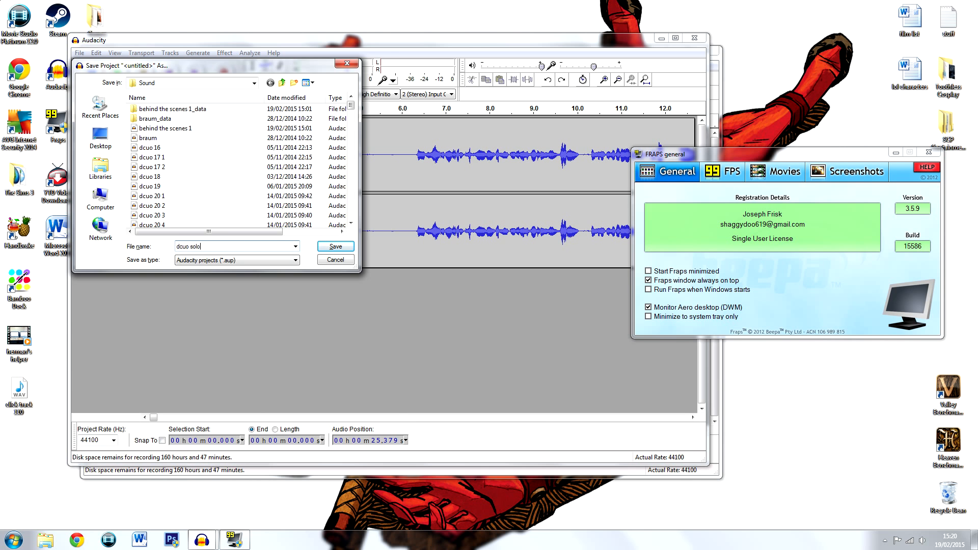
key(Return)
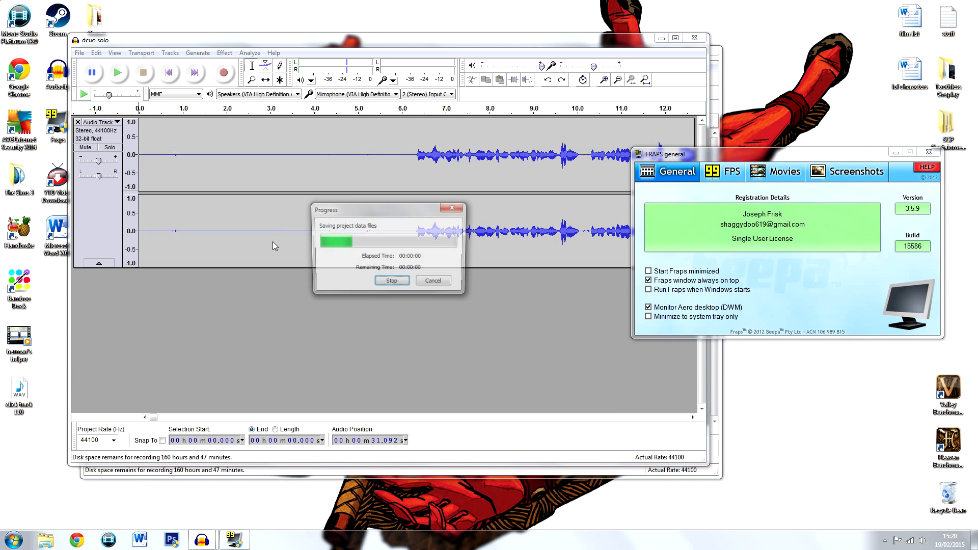
Play the end of the recording and delete the silent tail after the last speech, from about 14 min 29.9 s onward
mouse_move(388, 45)
mouse_down()
mouse_move(436, 124)
mouse_move(433, 164)
mouse_move(356, 39)
mouse_move(376, 50)
mouse_move(471, 189)
mouse_move(471, 237)
mouse_move(403, 152)
mouse_move(384, 104)
mouse_move(382, 53)
mouse_up()
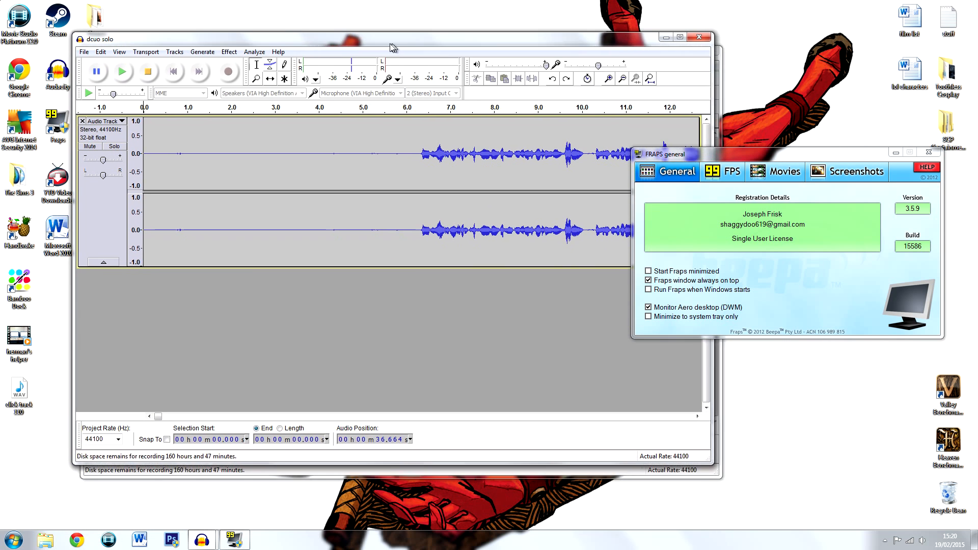
drag(146, 424, 684, 433)
click(368, 171)
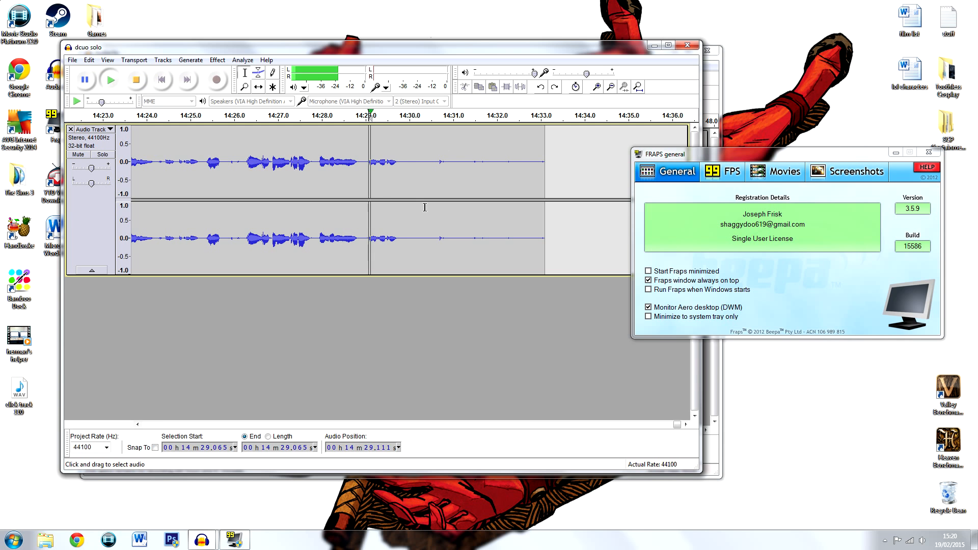
drag(403, 168, 548, 171)
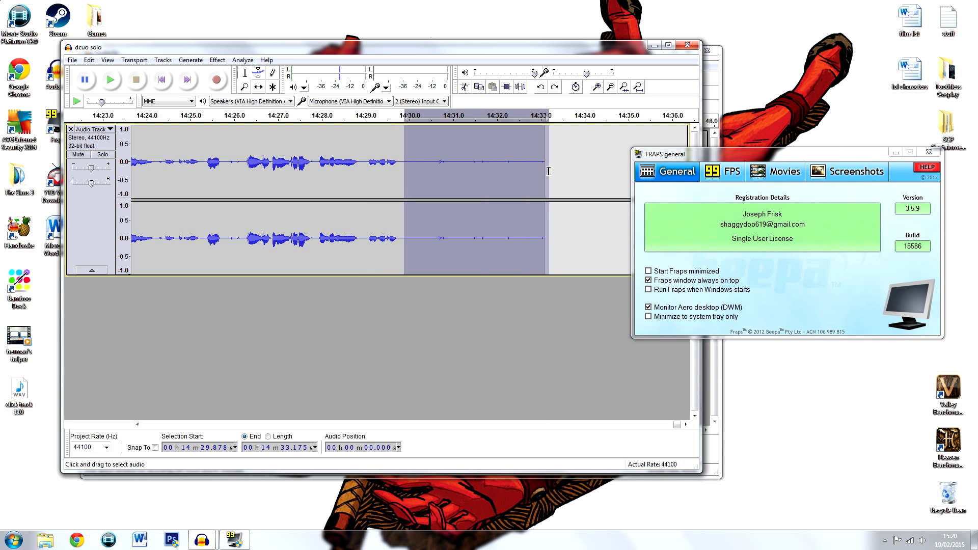
key(Delete)
Delete the silent lead-in from the start of the track up to the first speech, about 6.2 s long
drag(679, 424, 144, 426)
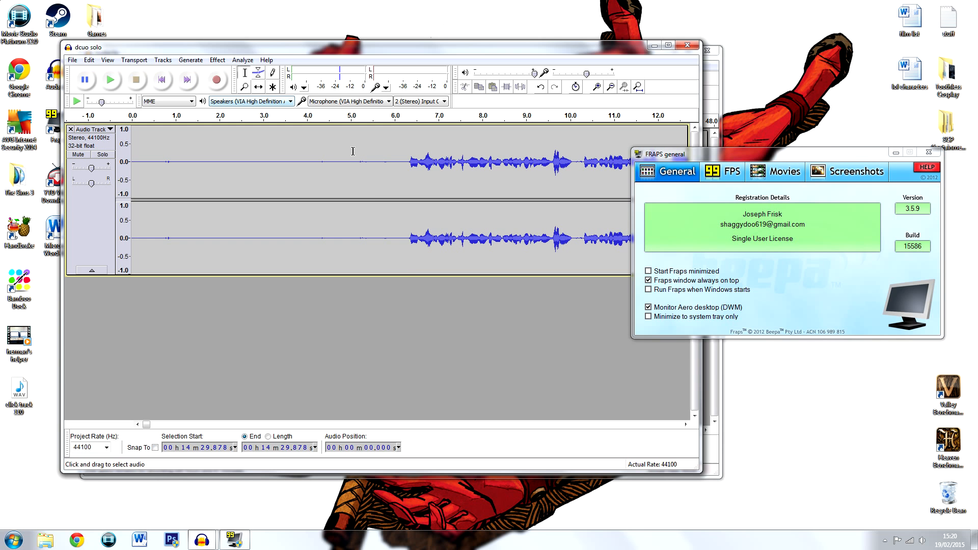
click(404, 164)
key(shift+Home)
key(Delete)
drag(150, 426, 681, 430)
click(217, 59)
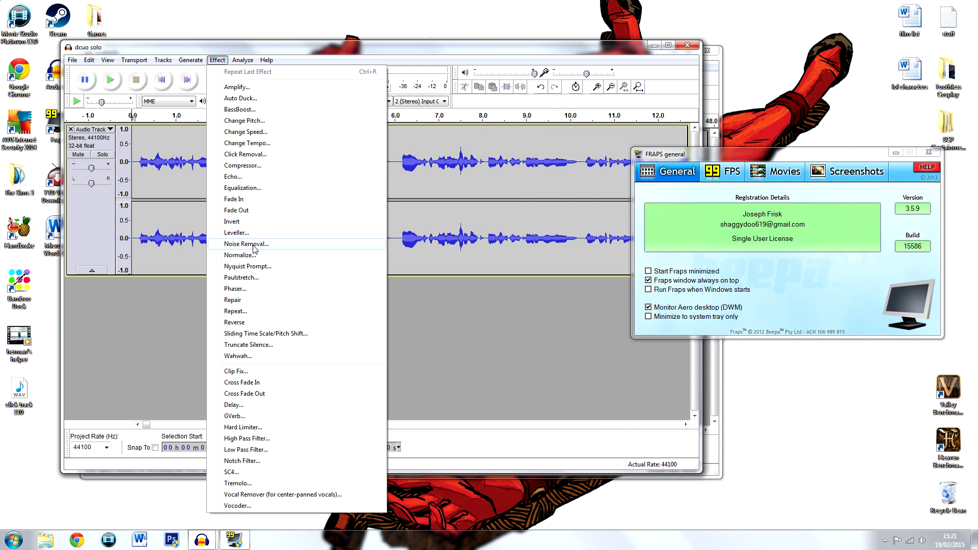
click(254, 257)
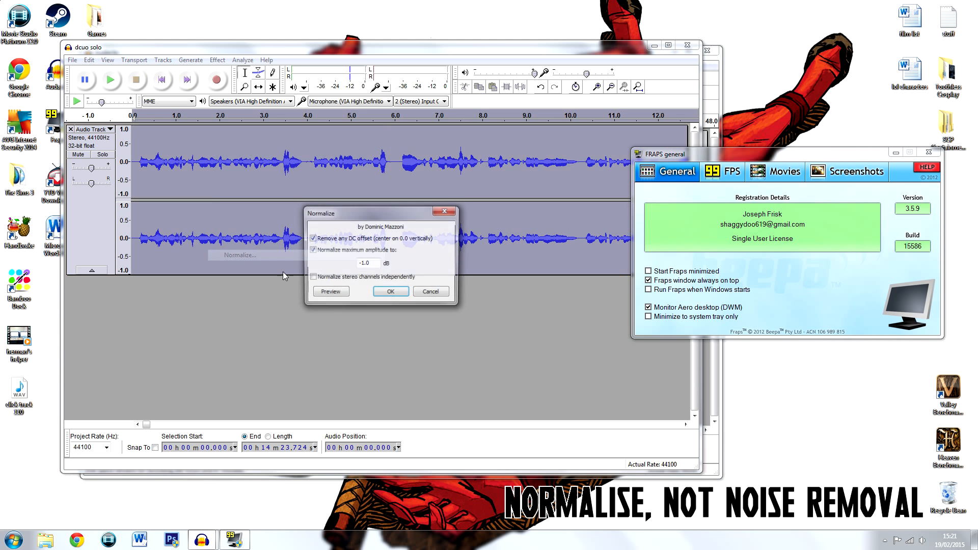
click(442, 294)
click(320, 186)
click(162, 80)
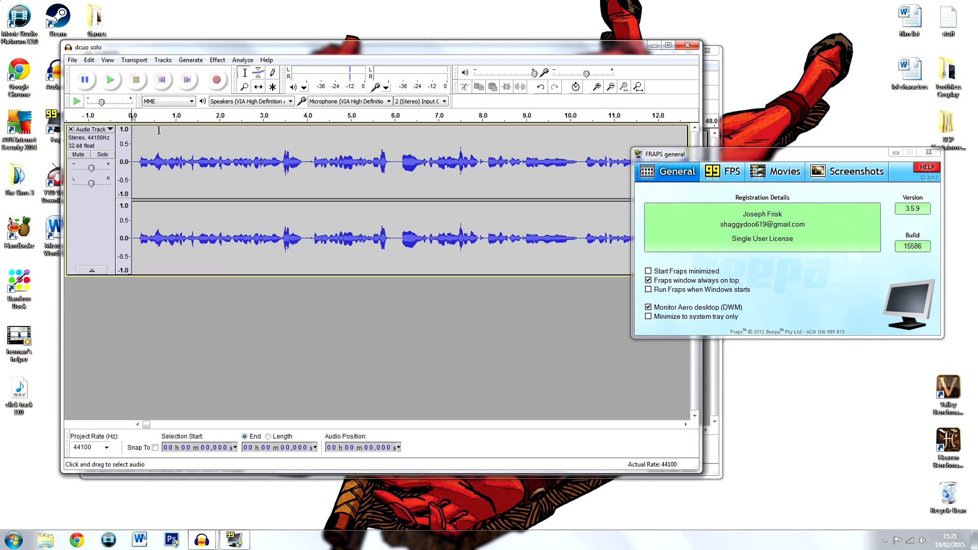
Export the entire project as a WAV (Microsoft) signed 16 bit PCM file, leaving the metadata blank
click(72, 59)
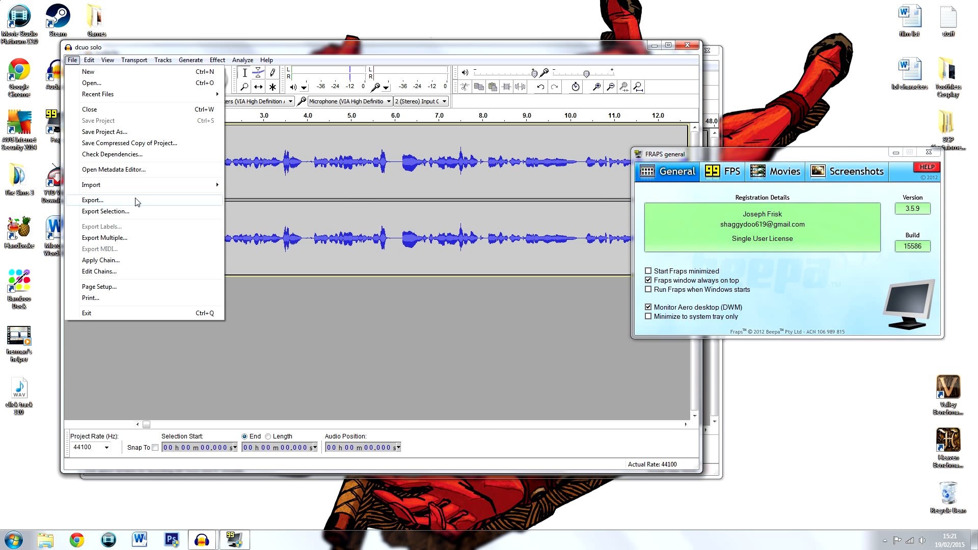
click(137, 201)
click(328, 240)
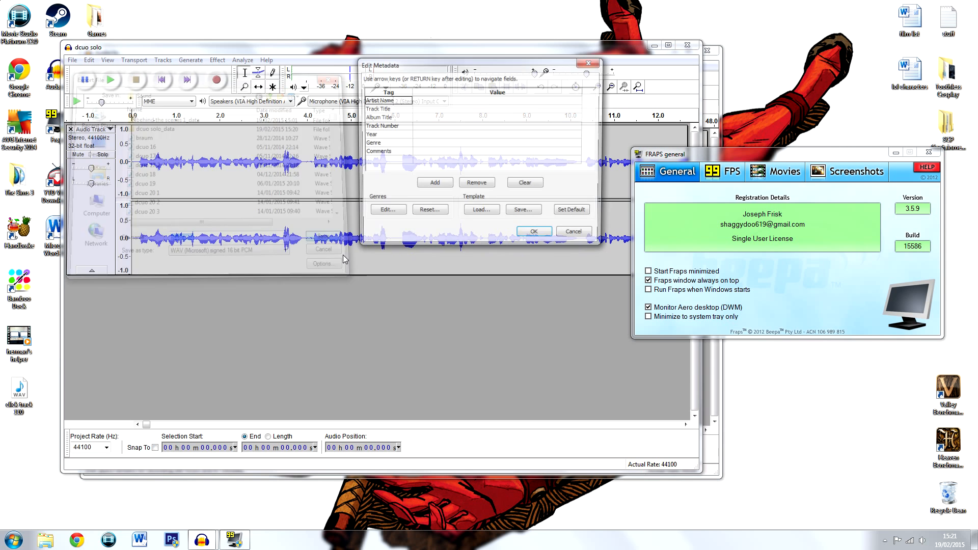
click(521, 234)
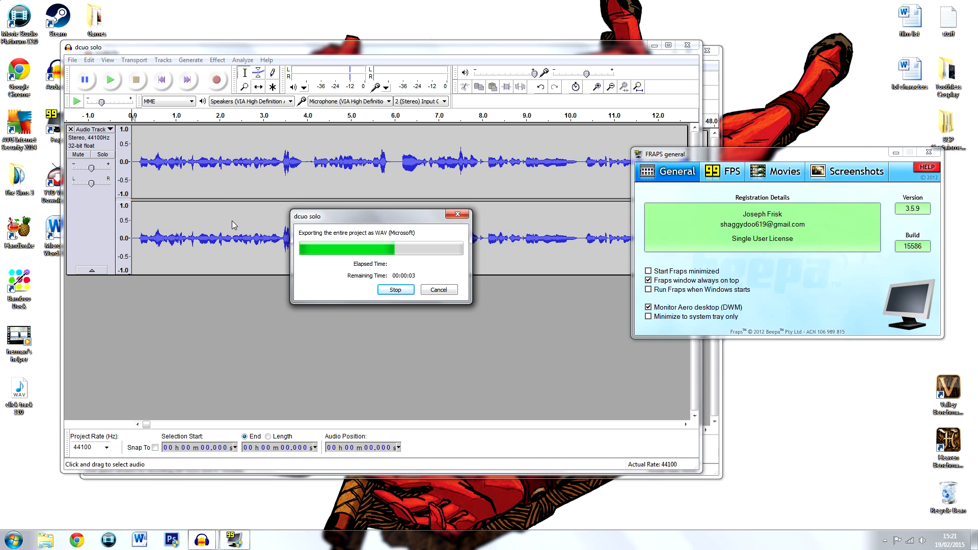
Minimize Fraps and close the dcuo solo project window
click(897, 154)
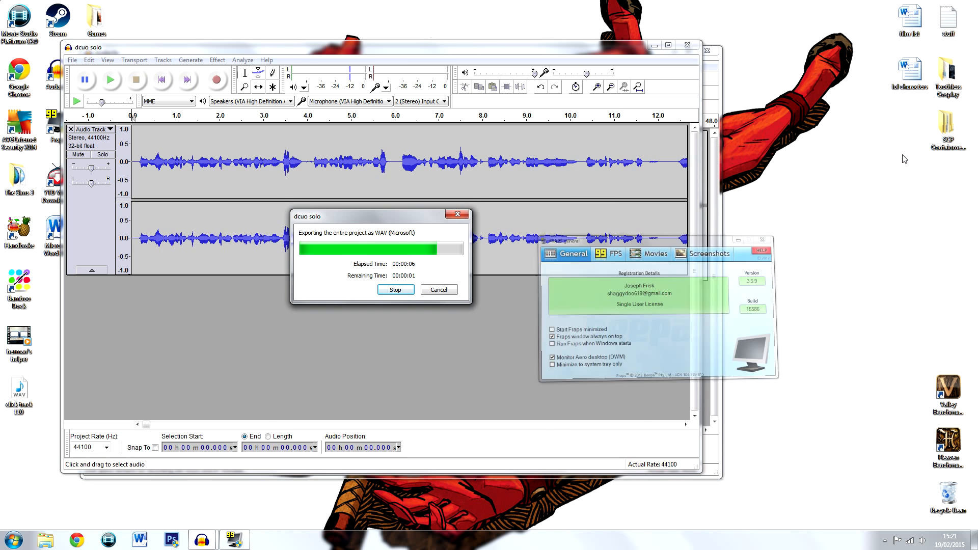
drag(369, 47, 420, 41)
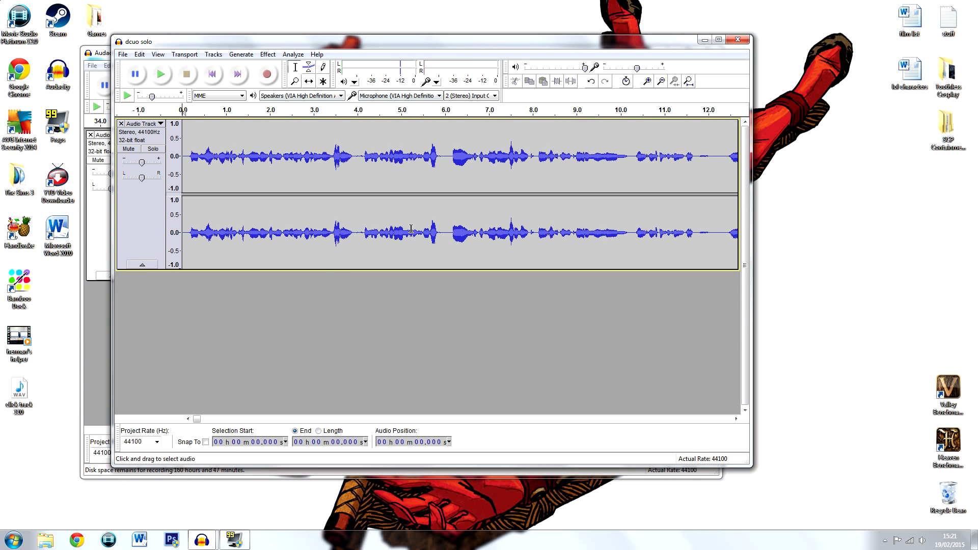
click(737, 40)
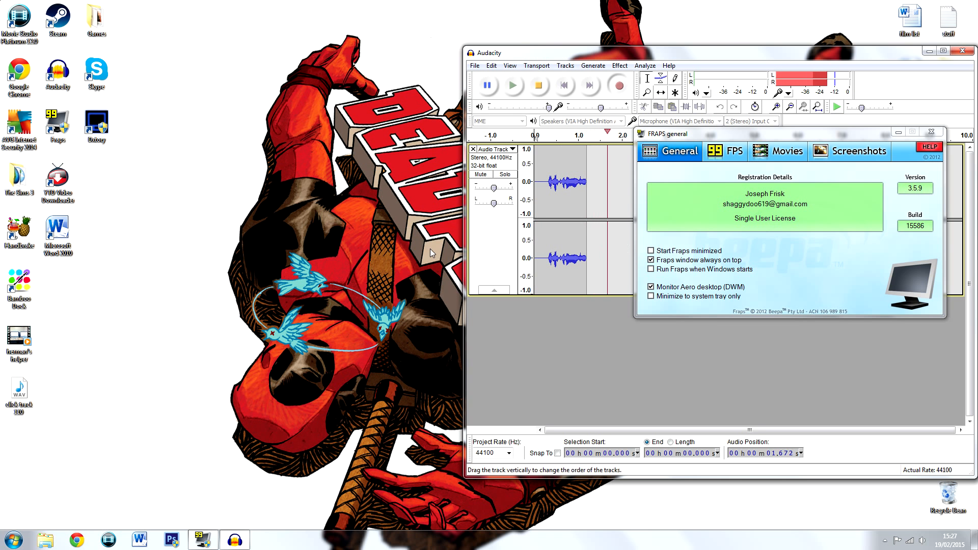
click(23, 229)
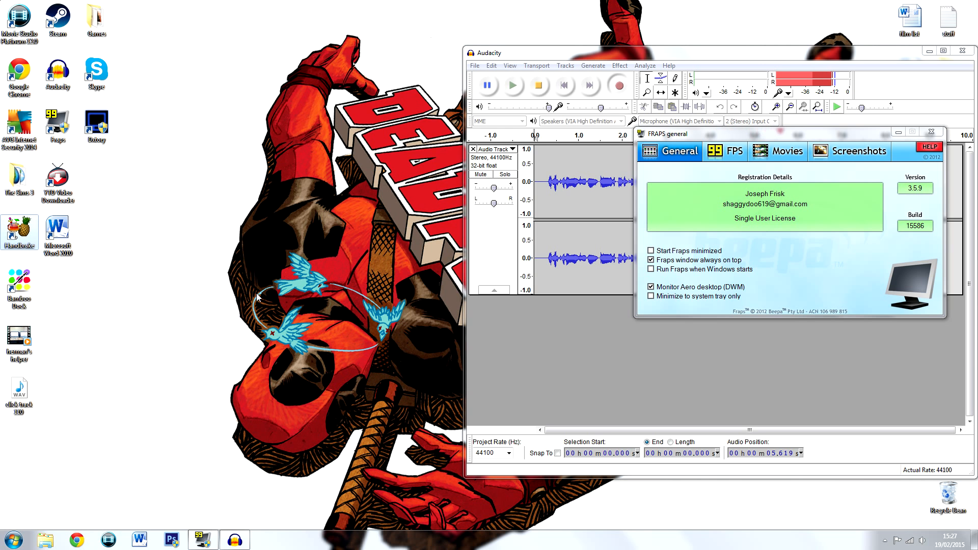
drag(404, 104, 313, 63)
click(180, 90)
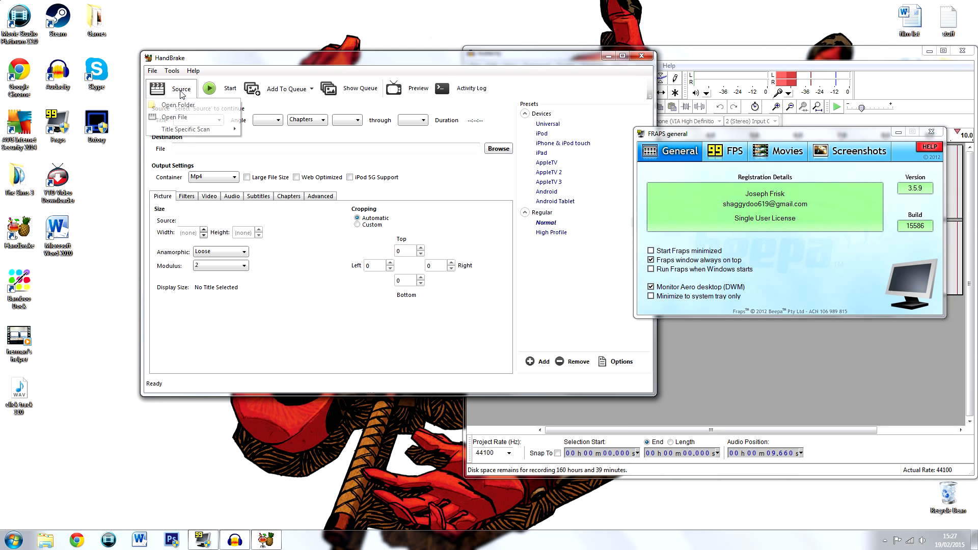
click(175, 117)
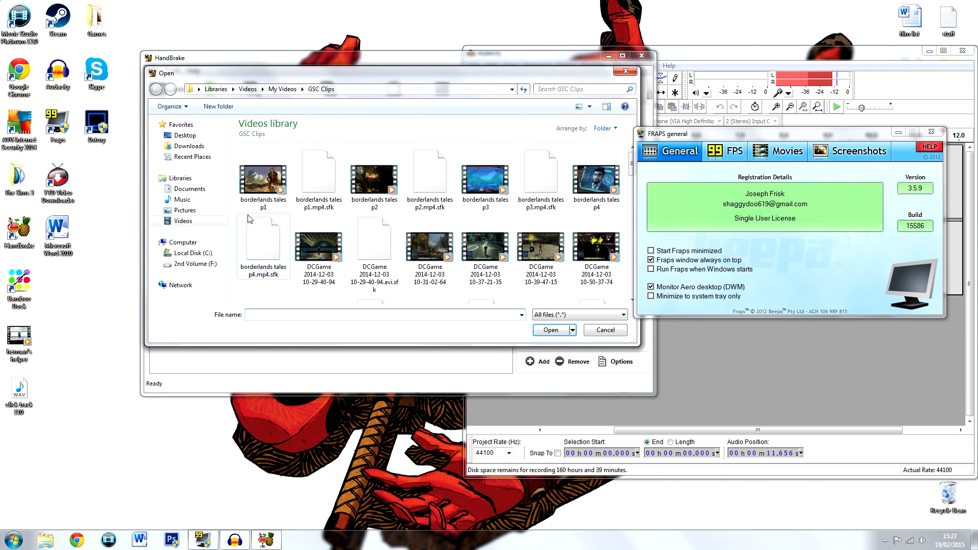
click(193, 263)
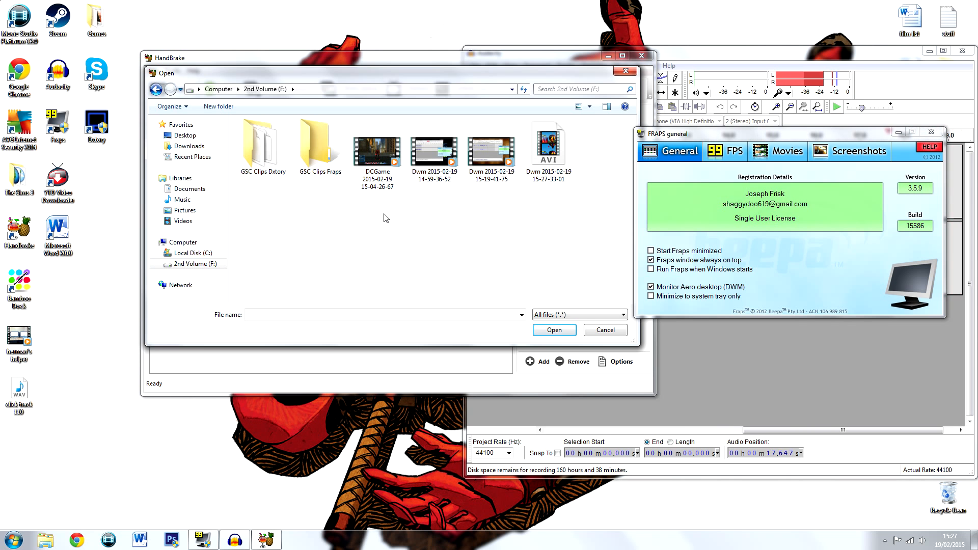
click(385, 186)
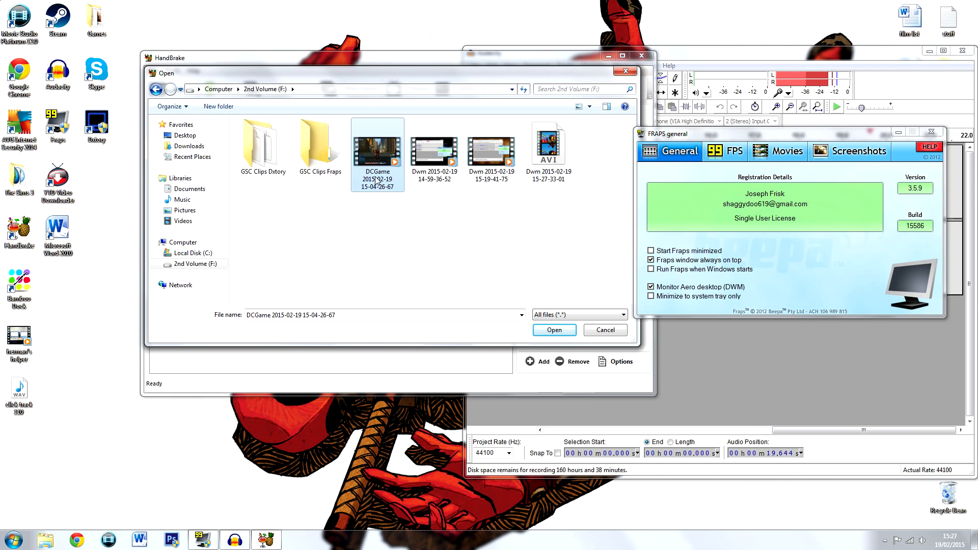
Check the file size in the properties of the selected DCGame recording and close them
right_click(368, 178)
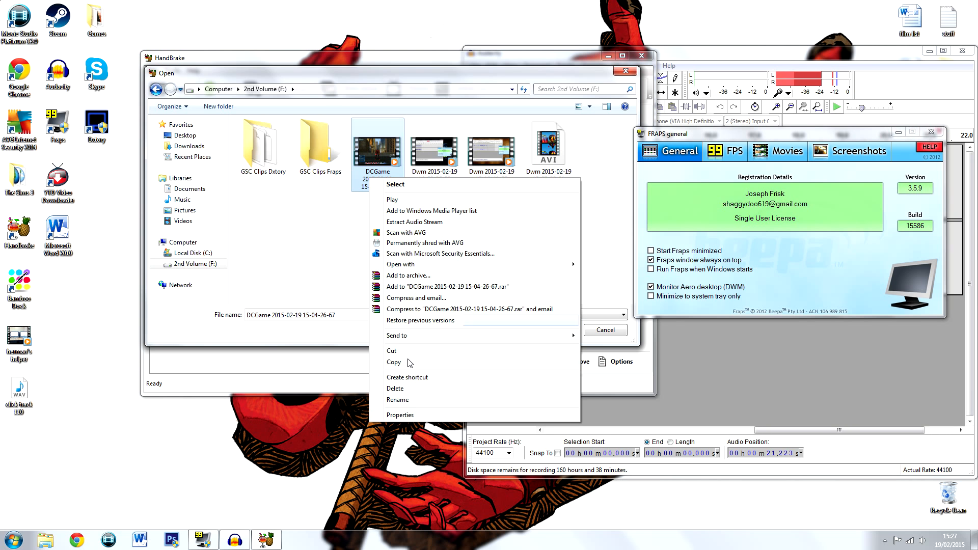
click(415, 415)
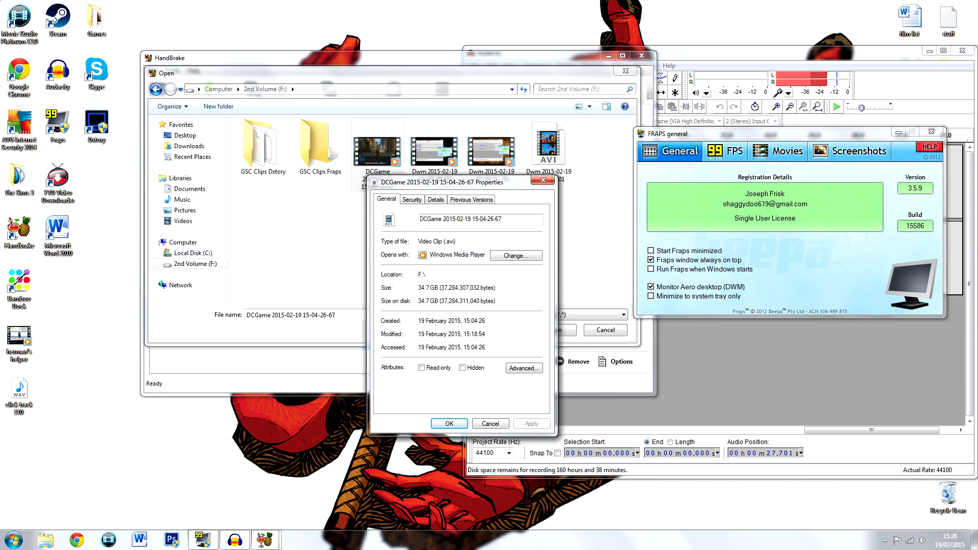
drag(439, 183, 503, 151)
click(513, 391)
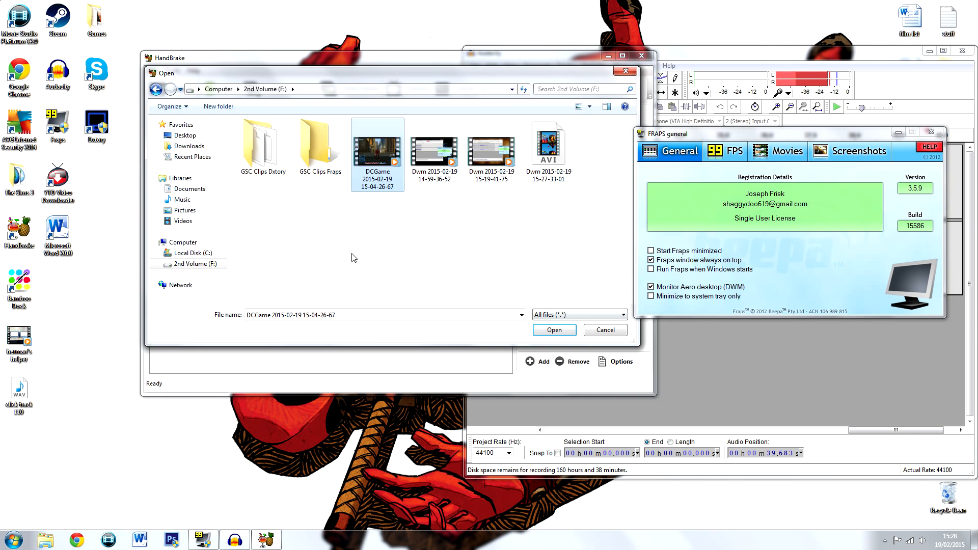
Load the selected DCGame recording and set the output file to dcuo solo as MP4 in the GSC Clips Fraps folder
click(554, 330)
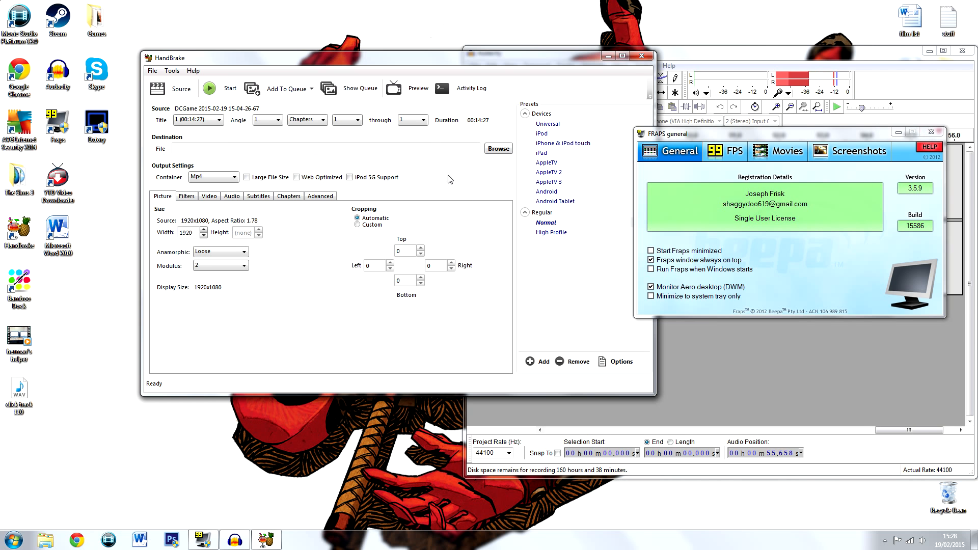
click(498, 149)
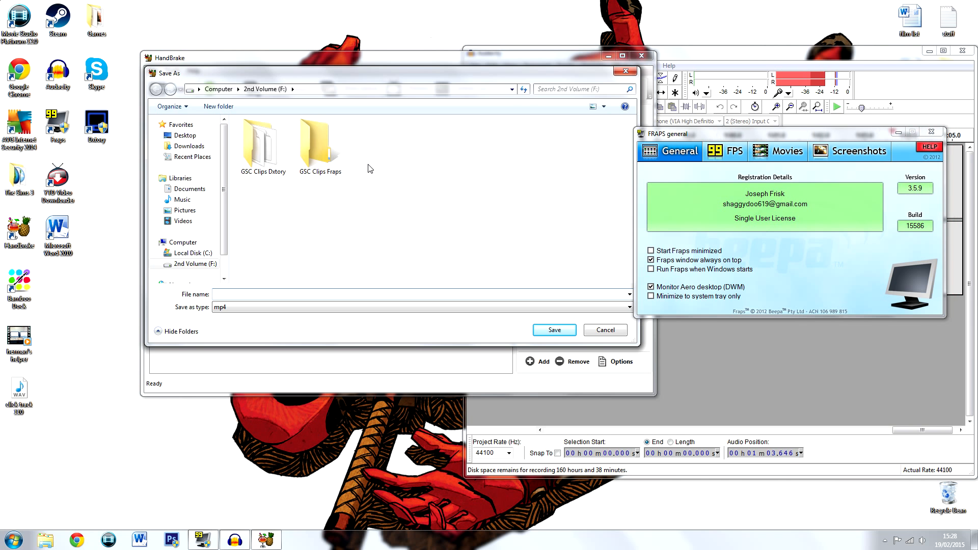
double_click(332, 163)
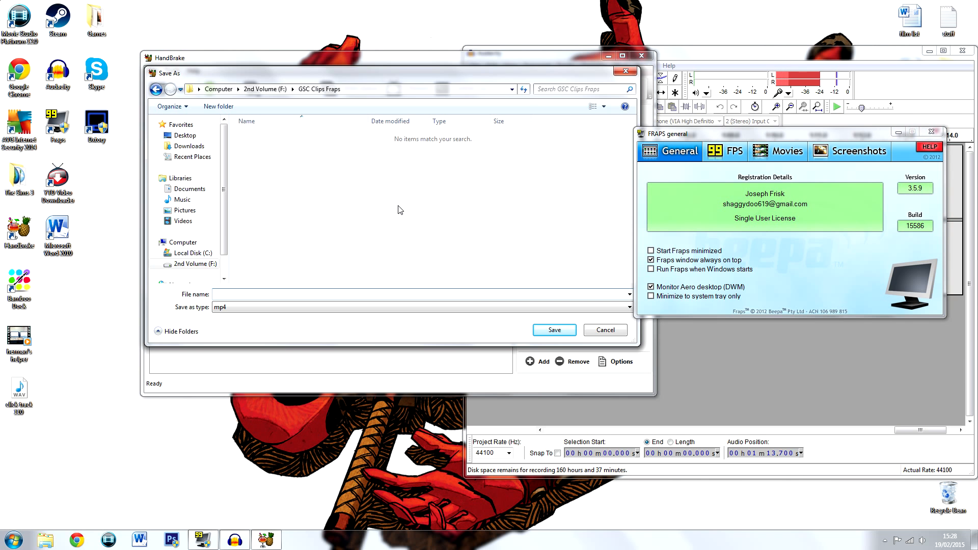
text(dcuo solo)
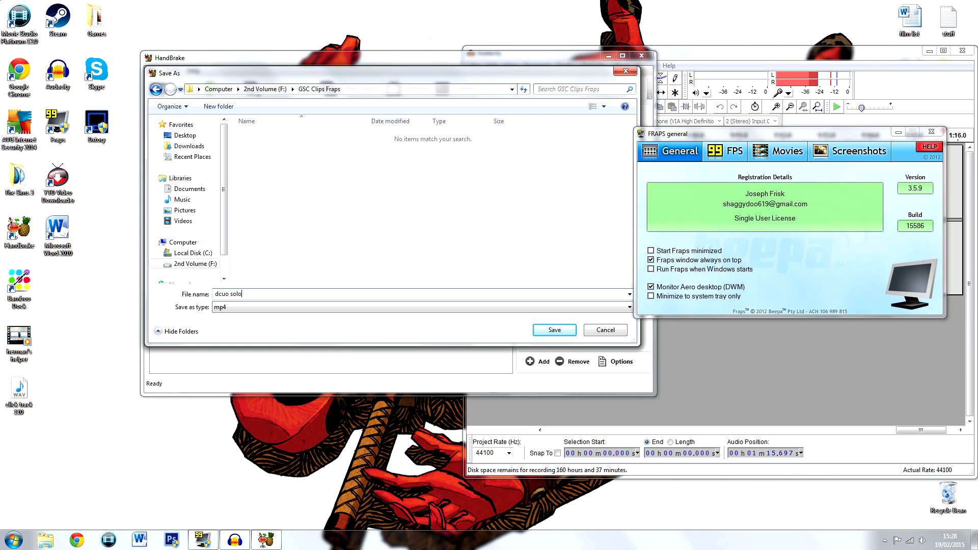
key(Return)
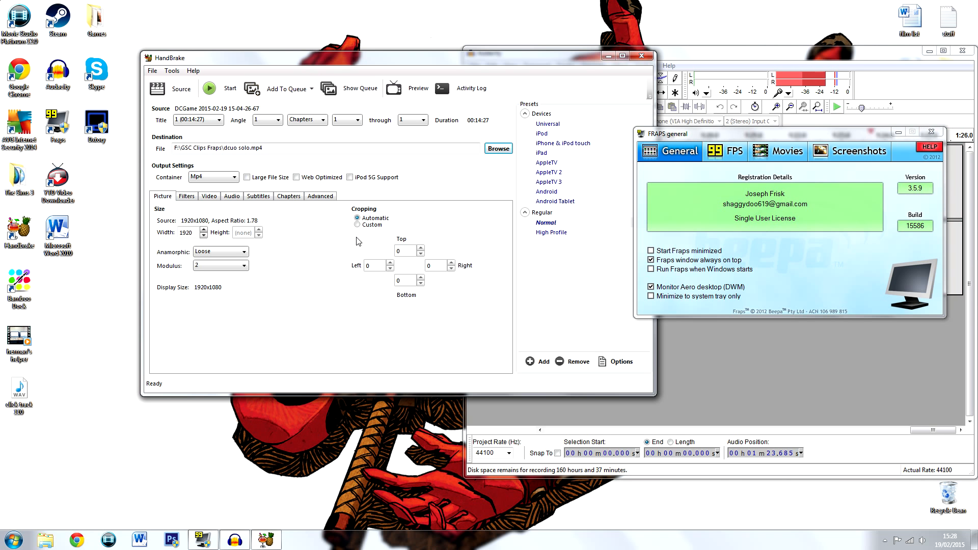
Start the encode and show the queue to check the job's progress
click(214, 89)
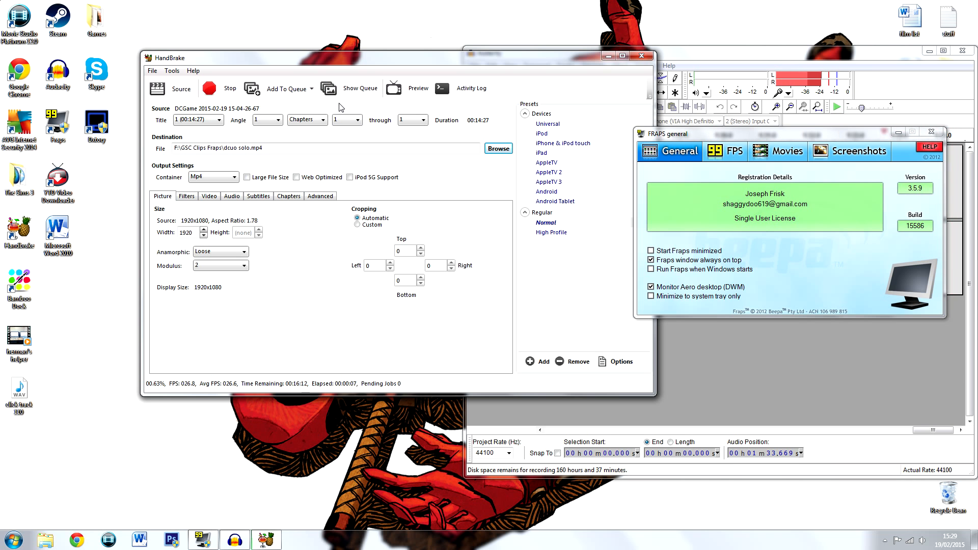
click(341, 85)
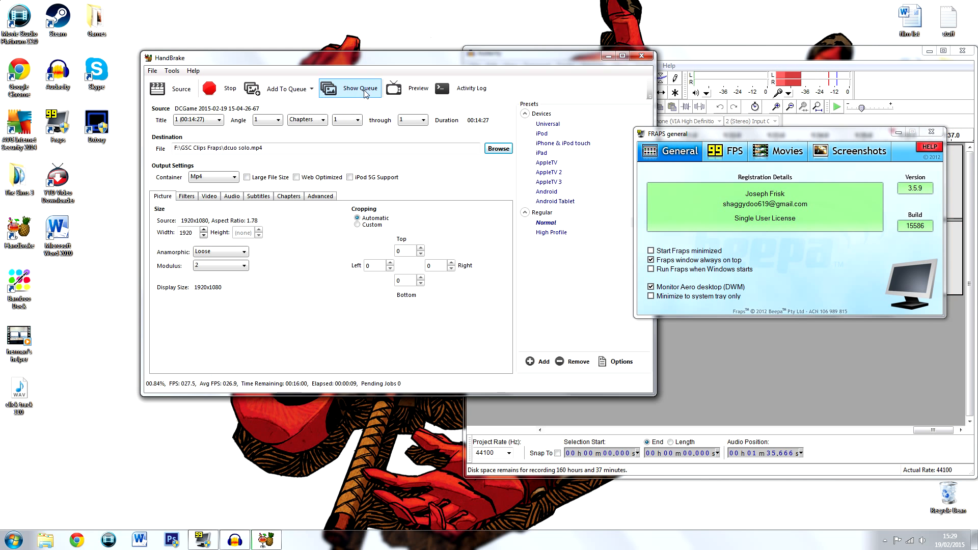
drag(442, 142, 365, 100)
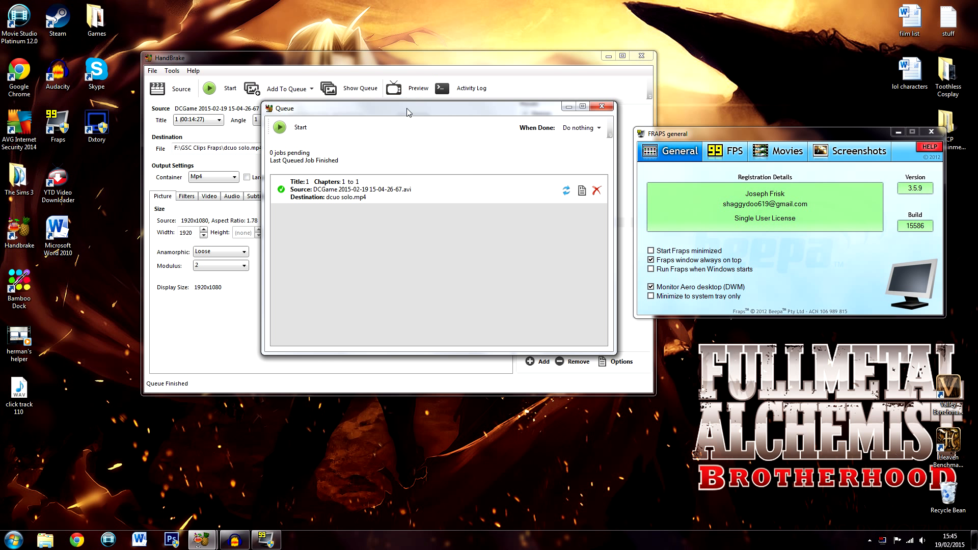
drag(407, 111, 424, 110)
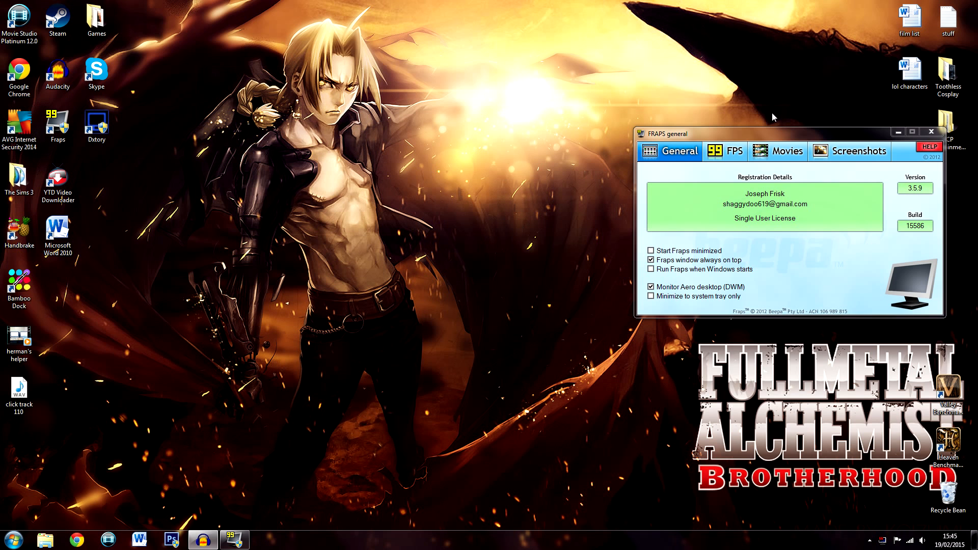
Launch Movie Studio Platinum and create a new project with the Internet Video, Internet (HD) preset and stereo audio
drag(768, 138, 461, 170)
click(110, 541)
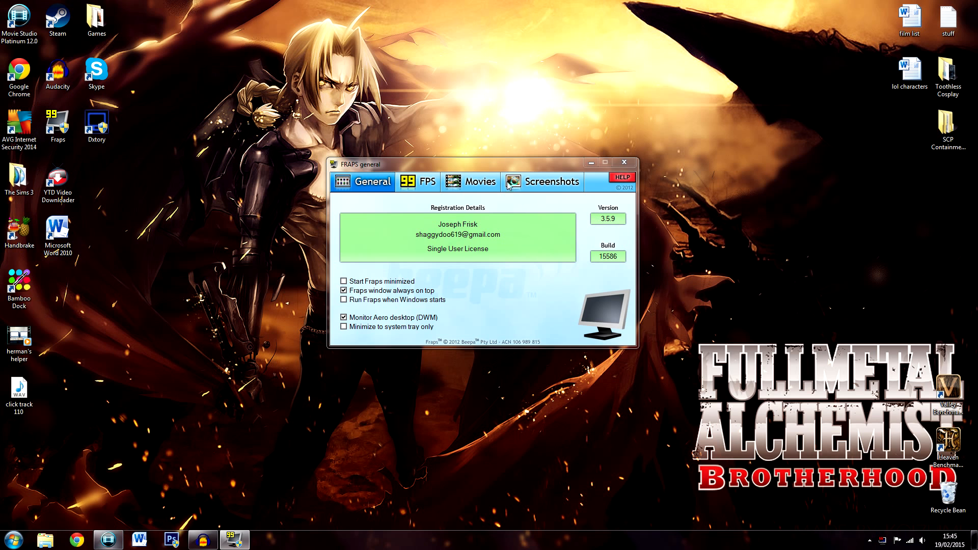
drag(512, 167, 521, 151)
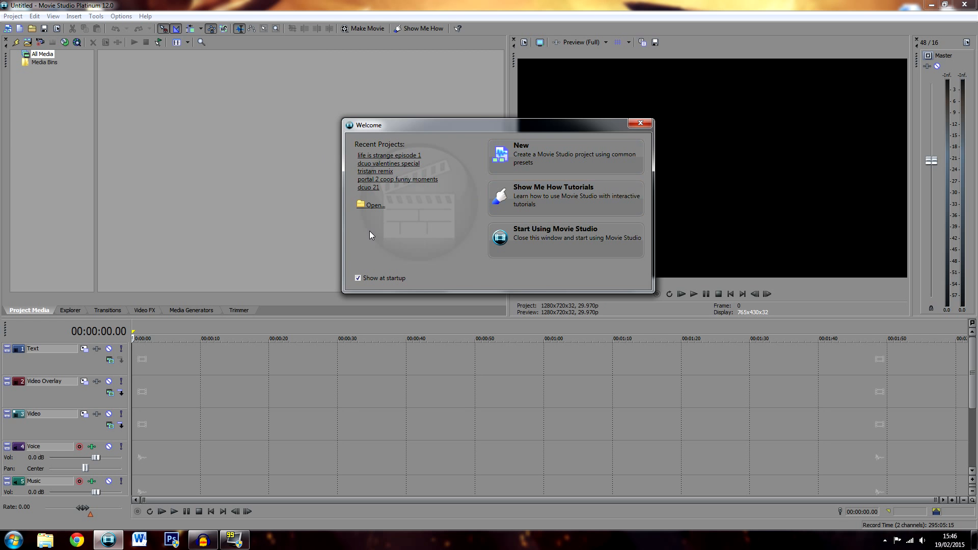
click(596, 167)
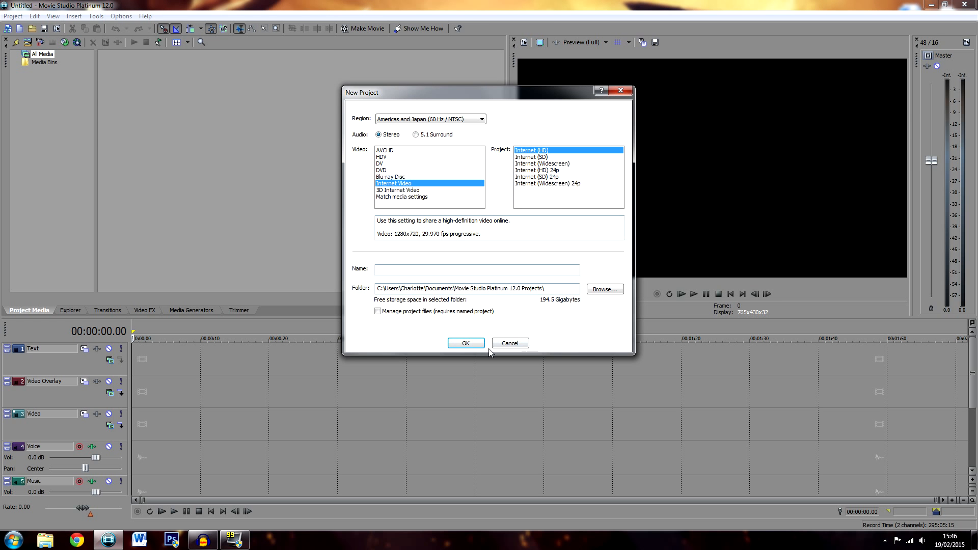
click(472, 344)
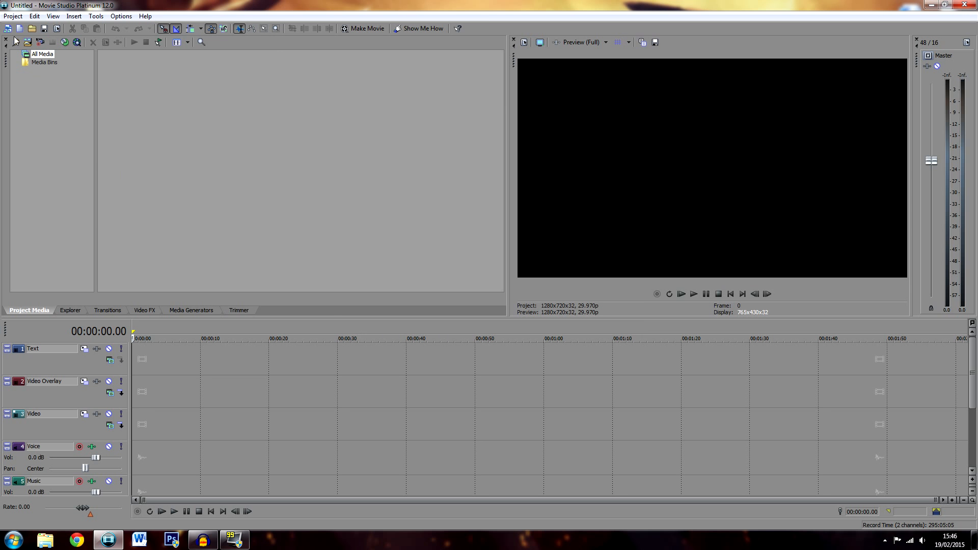
Import the video dcuo solo from the GSC Clips Fraps folder on 2nd Volume (F:) into the project media
click(12, 16)
click(51, 126)
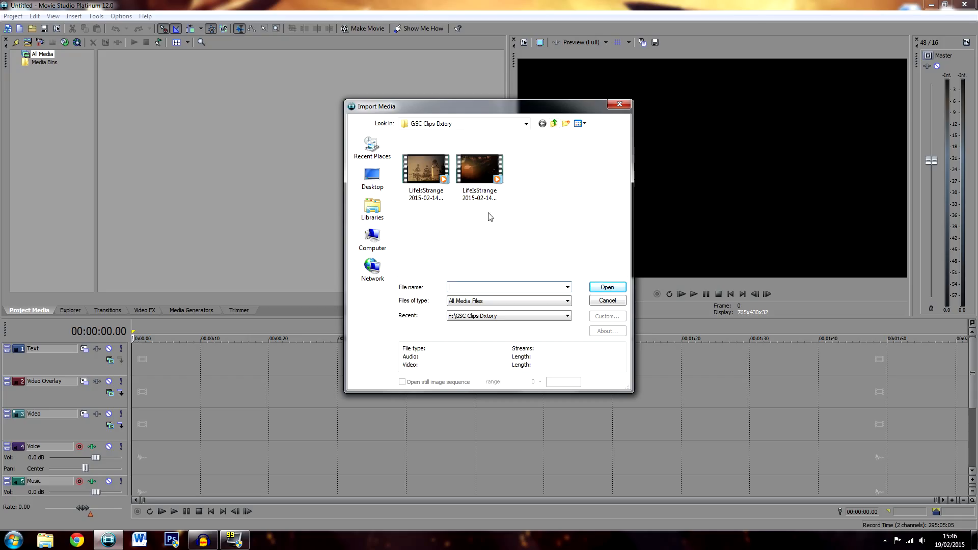
click(552, 125)
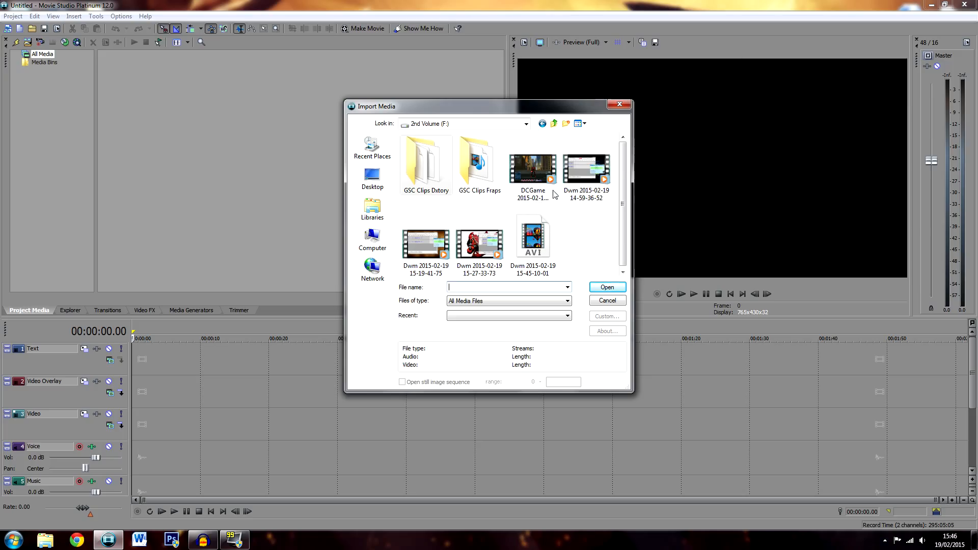
double_click(497, 163)
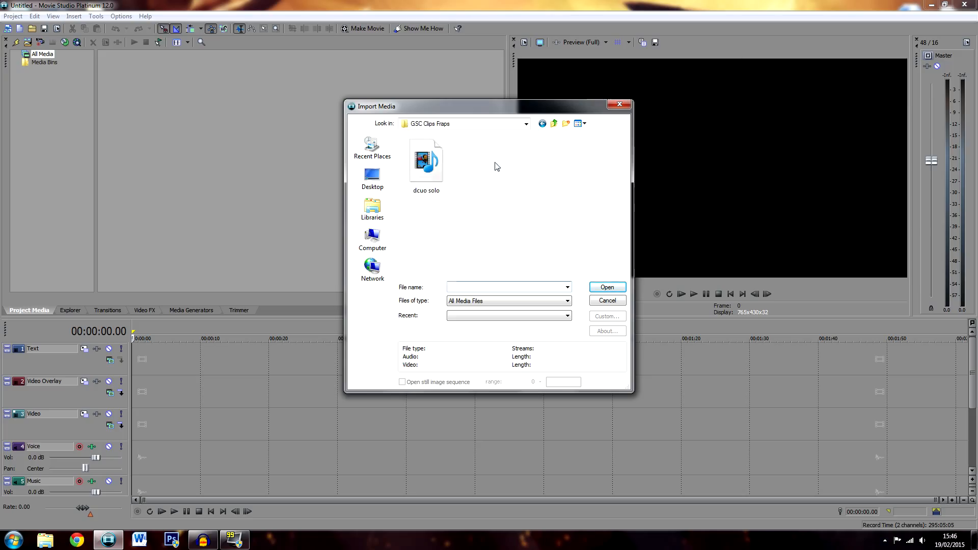
double_click(435, 170)
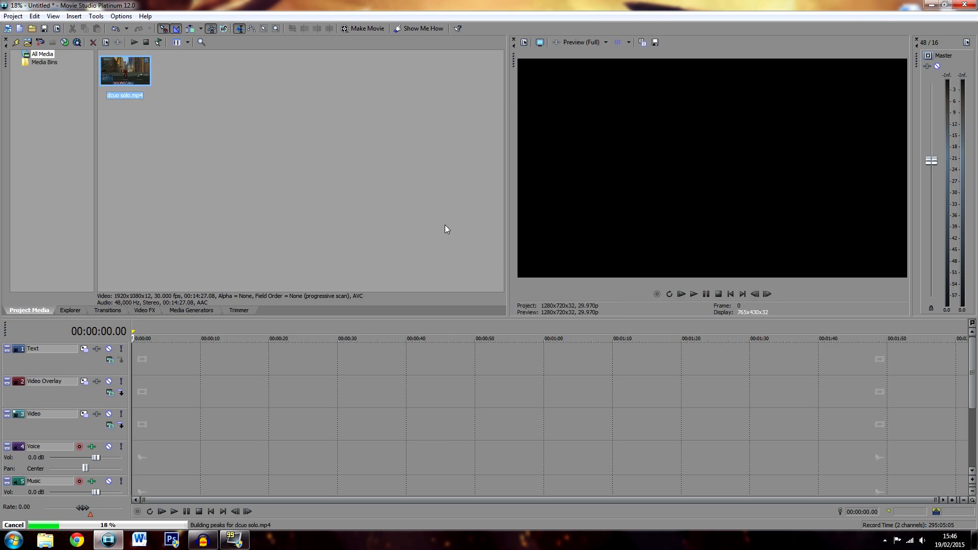
In Windows Explorer, compare the file details of the converted dcuo solo video with the original DCGame recording on 2nd Volume (F:)
click(49, 538)
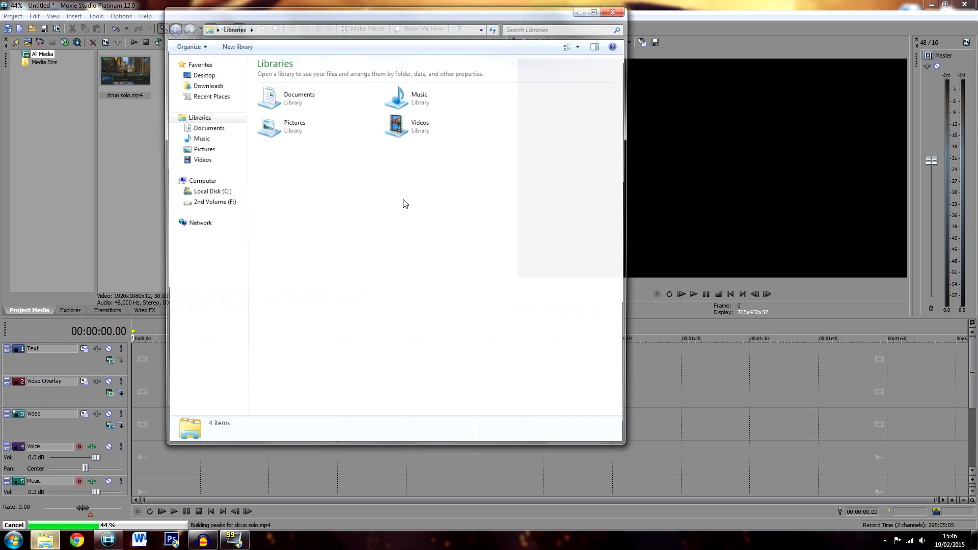
double_click(433, 137)
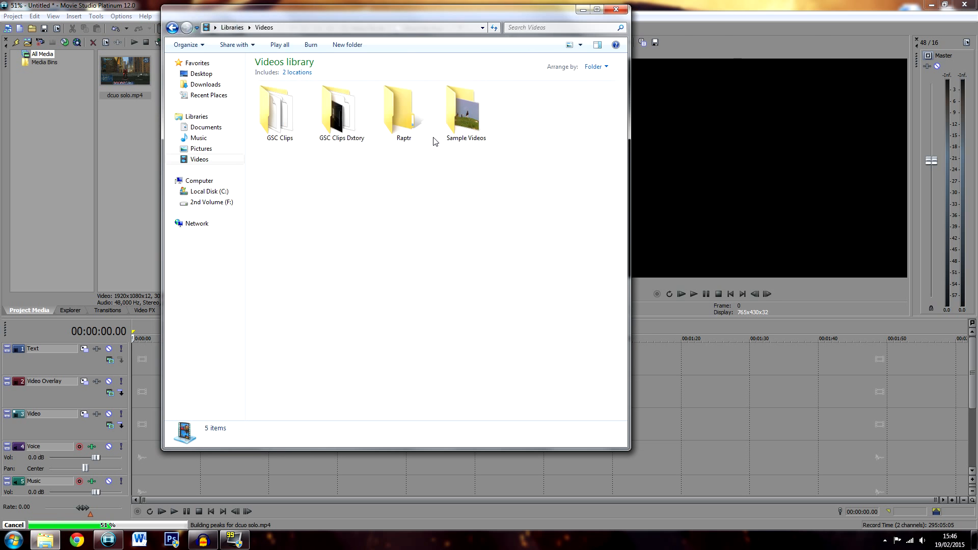
click(206, 202)
click(338, 84)
double_click(336, 84)
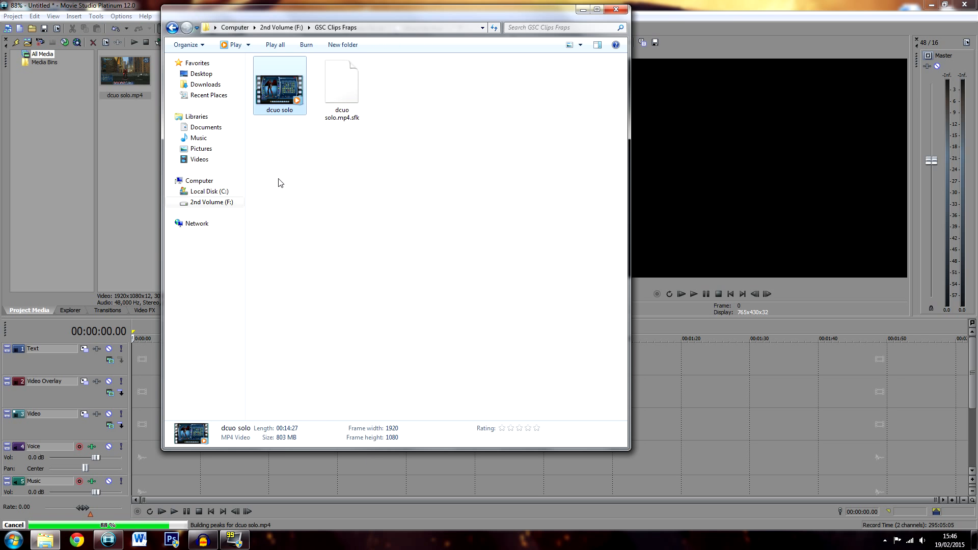
key(BackSpace)
key(Right)
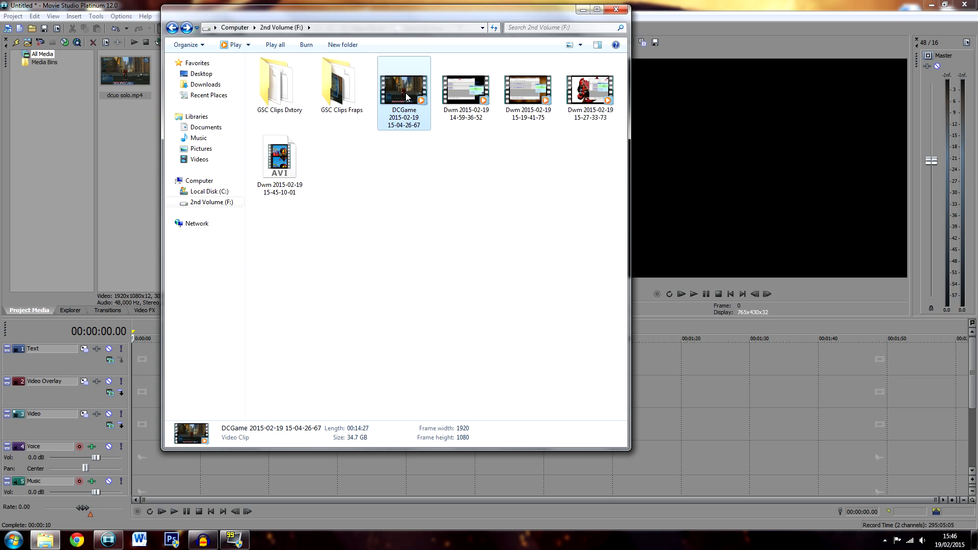
click(322, 112)
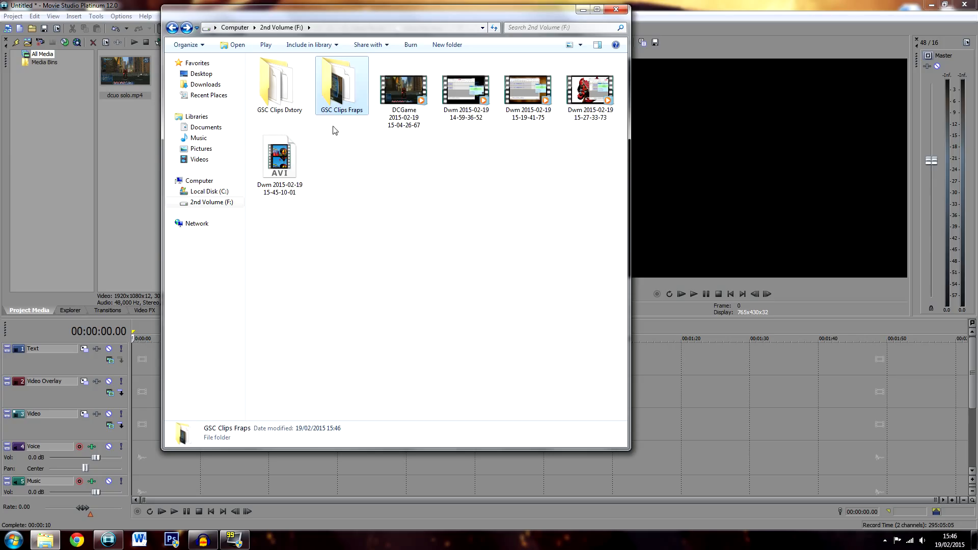
click(371, 207)
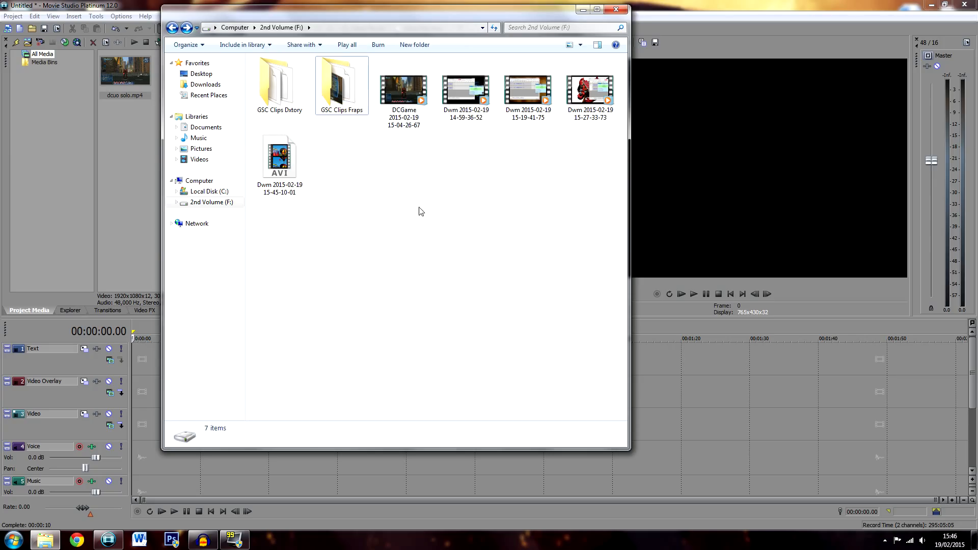
Play the converted dcuo solo video from the GSC Clips Fraps folder to check it, and close the player
click(45, 540)
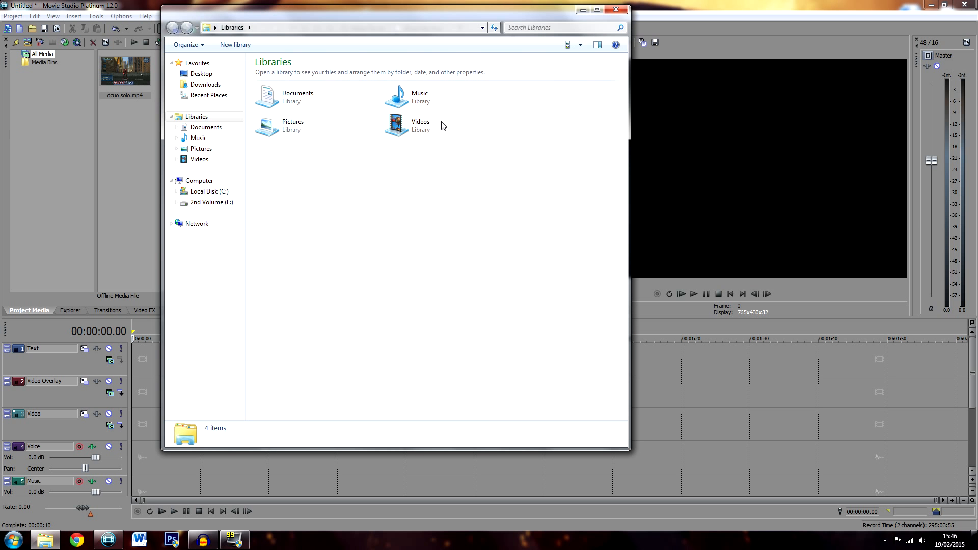
double_click(395, 122)
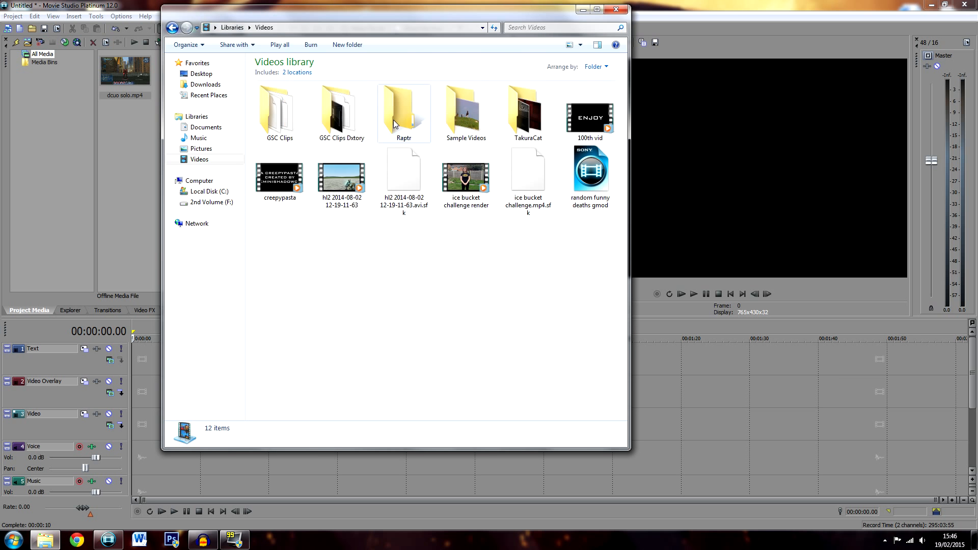
click(209, 202)
double_click(336, 84)
click(280, 84)
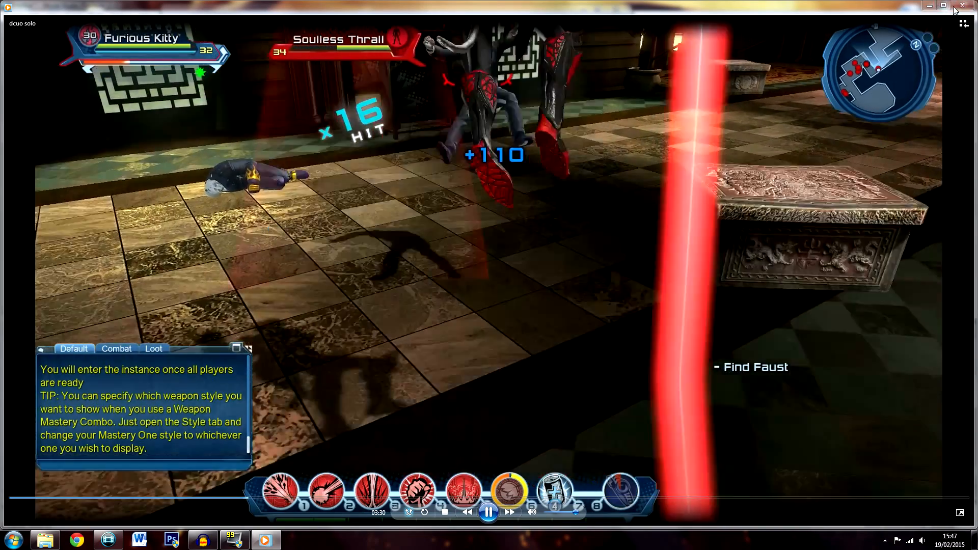
click(957, 7)
click(377, 231)
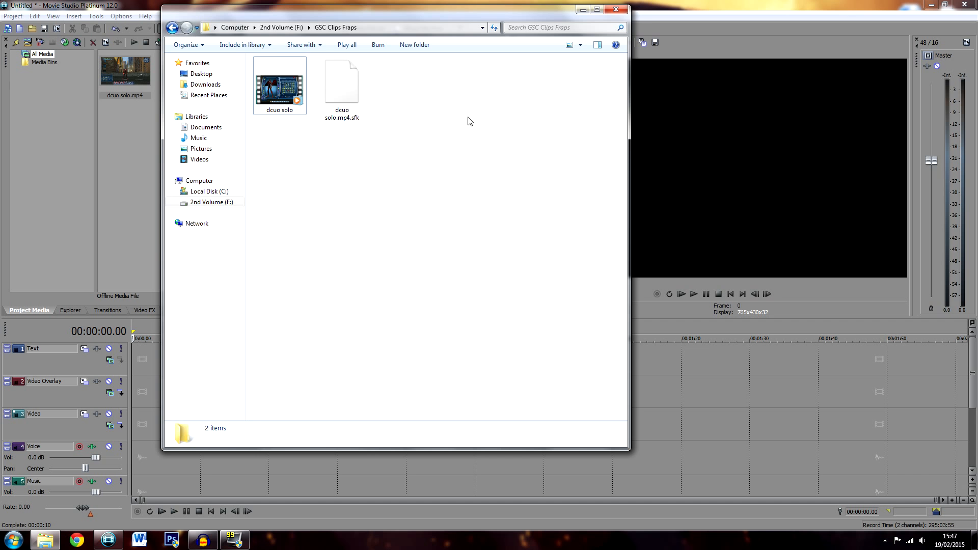
click(171, 28)
click(419, 100)
key(Delete)
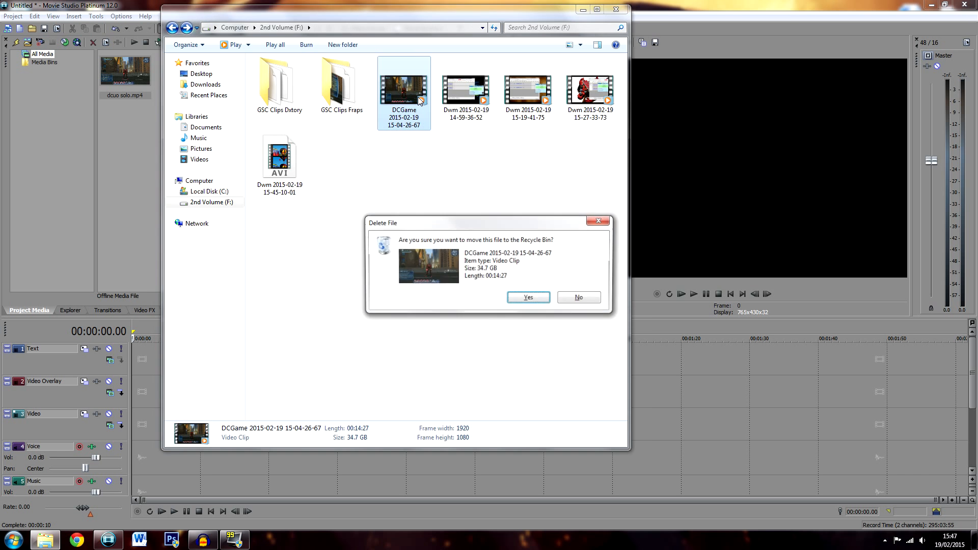
key(Return)
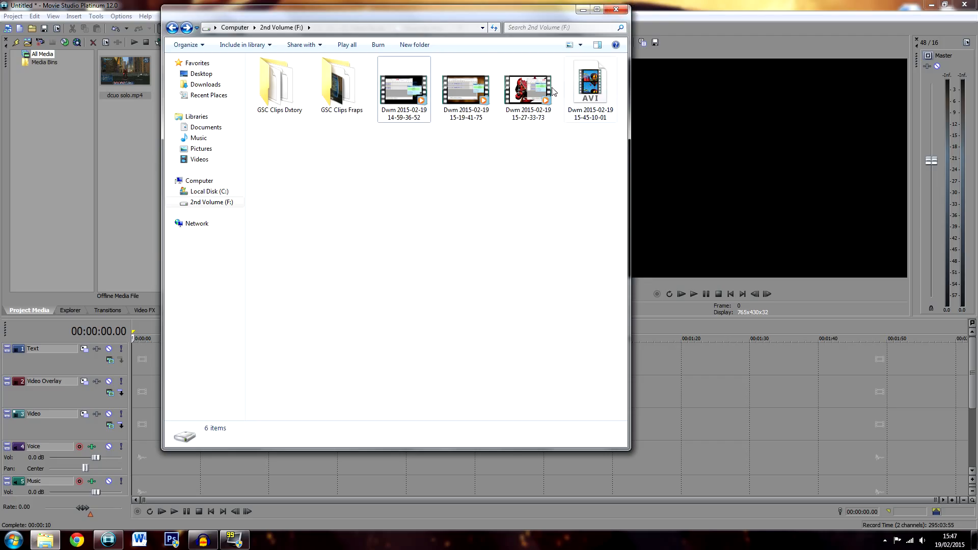
click(617, 10)
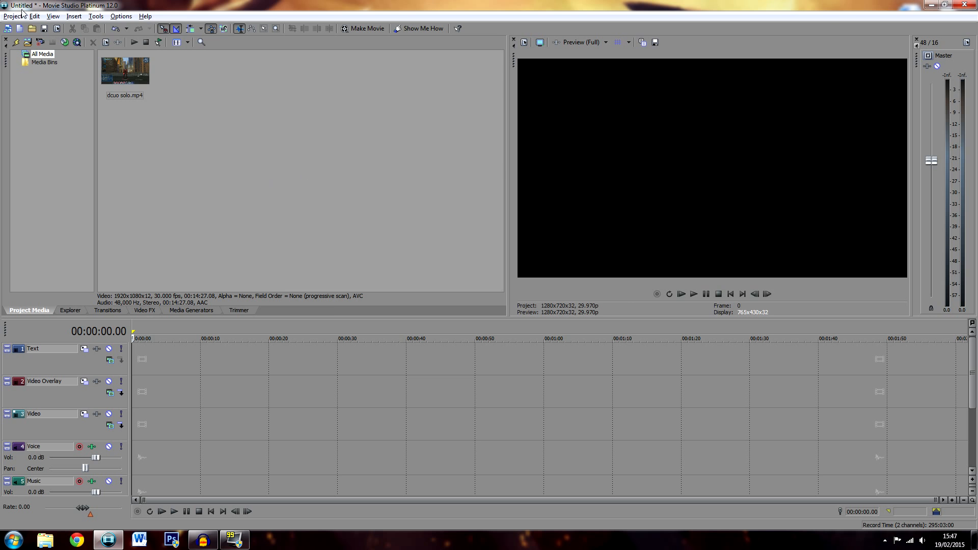
Start another media import in Movie Studio and browse to the Sound folder in Documents
click(14, 16)
click(34, 113)
click(372, 208)
double_click(453, 153)
scroll(454, 158, down, 5)
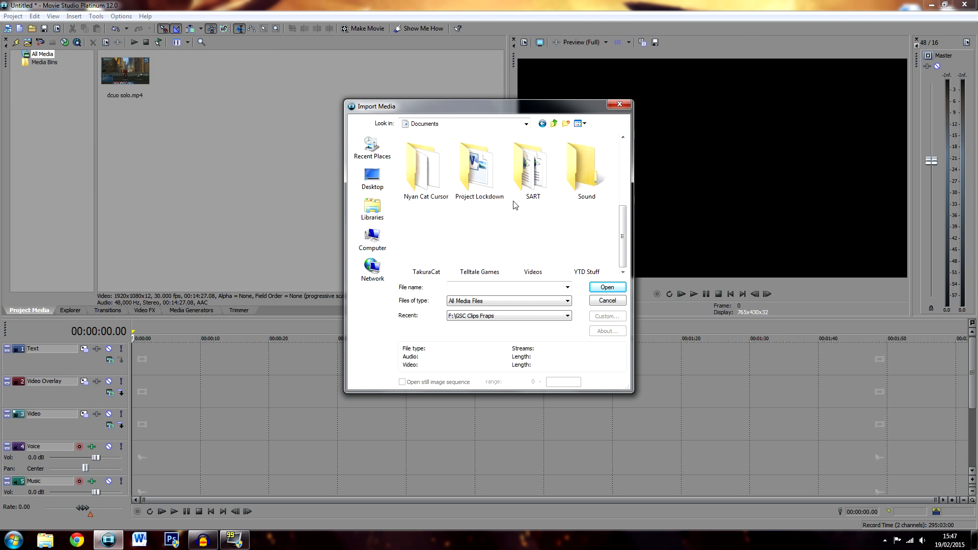
double_click(596, 187)
Find dcuo solo.wav in the Sound folder and import it into the project media
scroll(576, 201, down, 10)
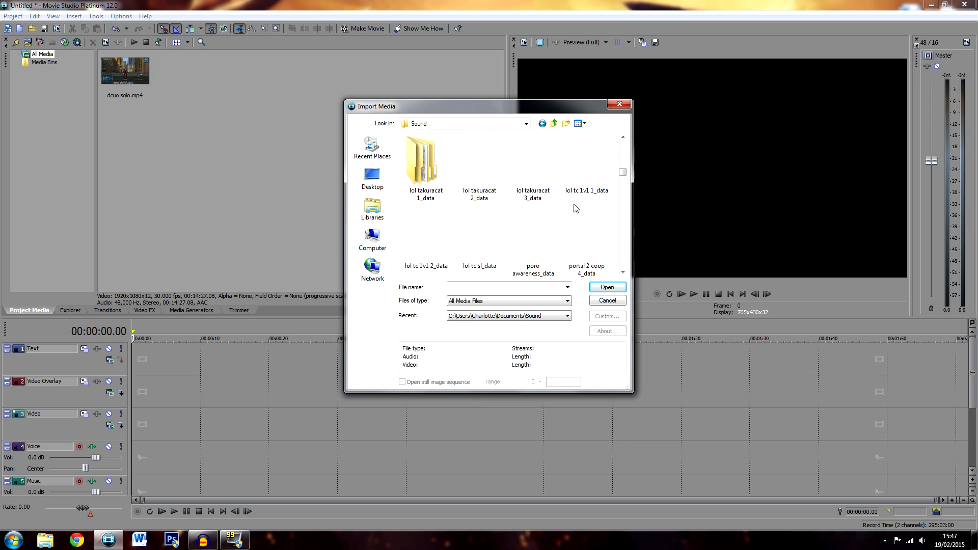
scroll(576, 208, down, 5)
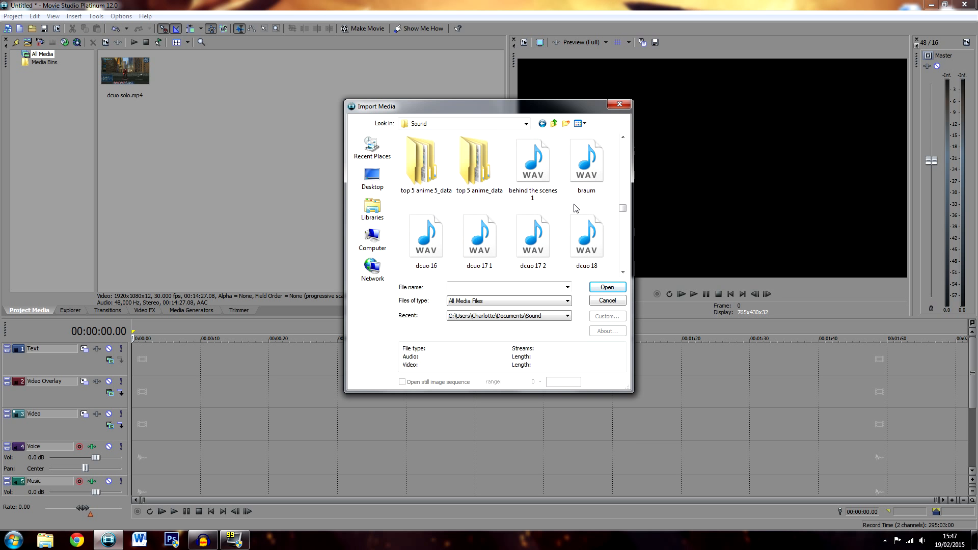
click(501, 291)
text(cuo)
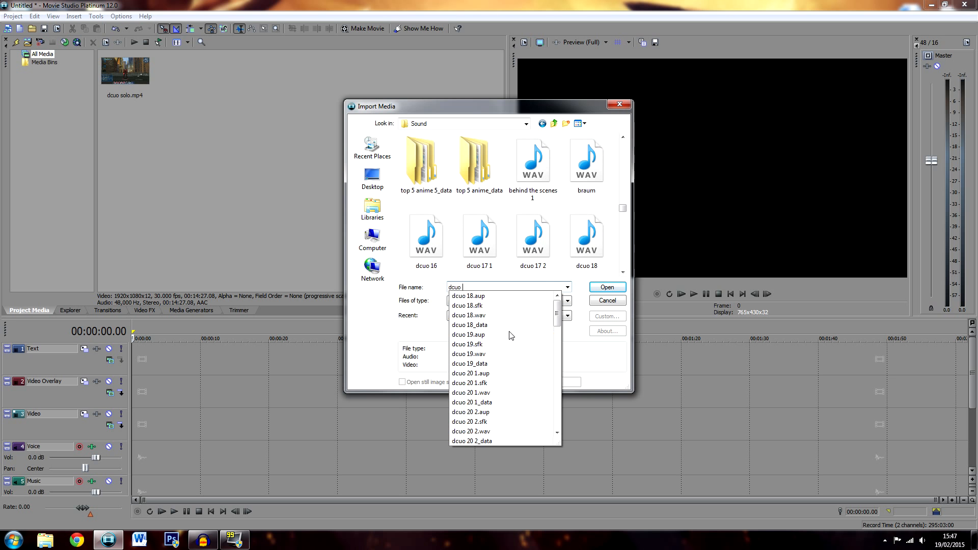
scroll(512, 334, down, 10)
text(uo)
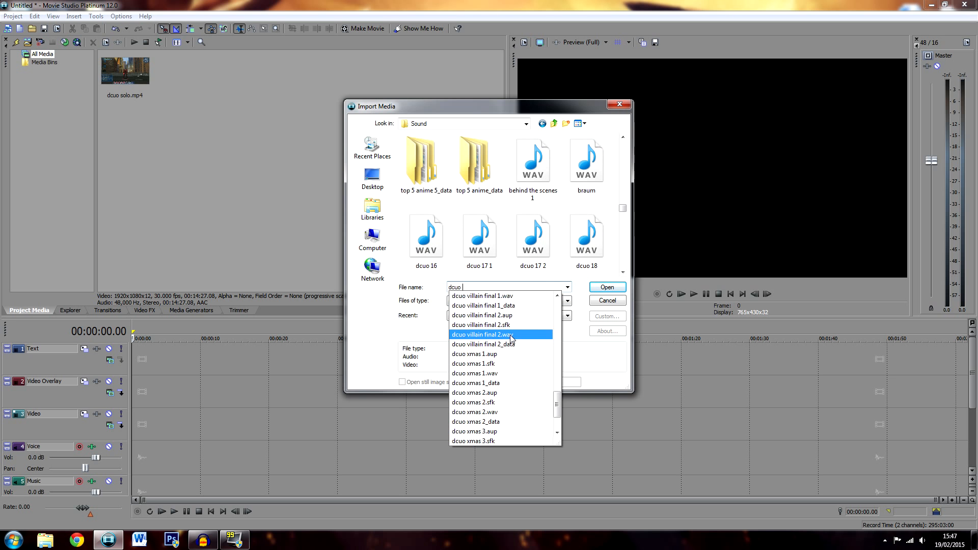
text( s)
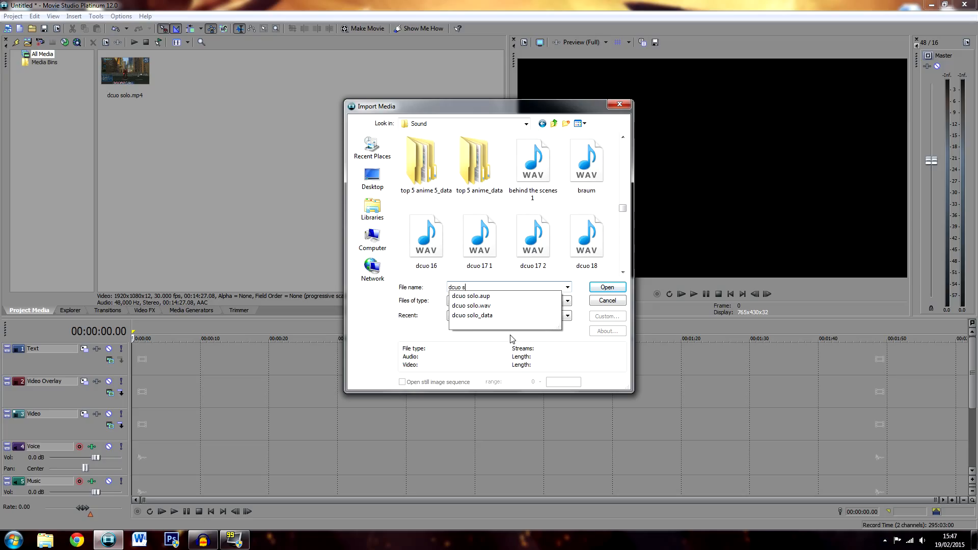
click(487, 306)
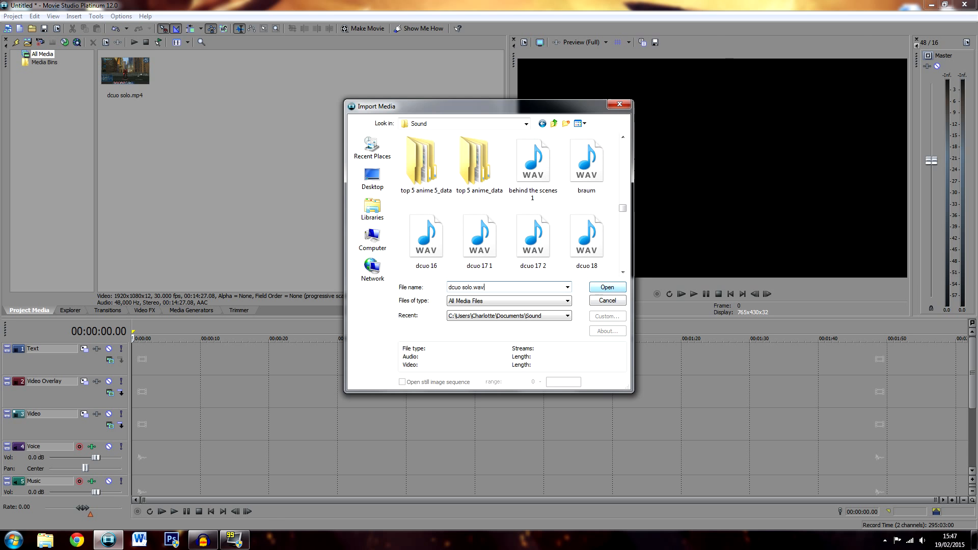
click(602, 288)
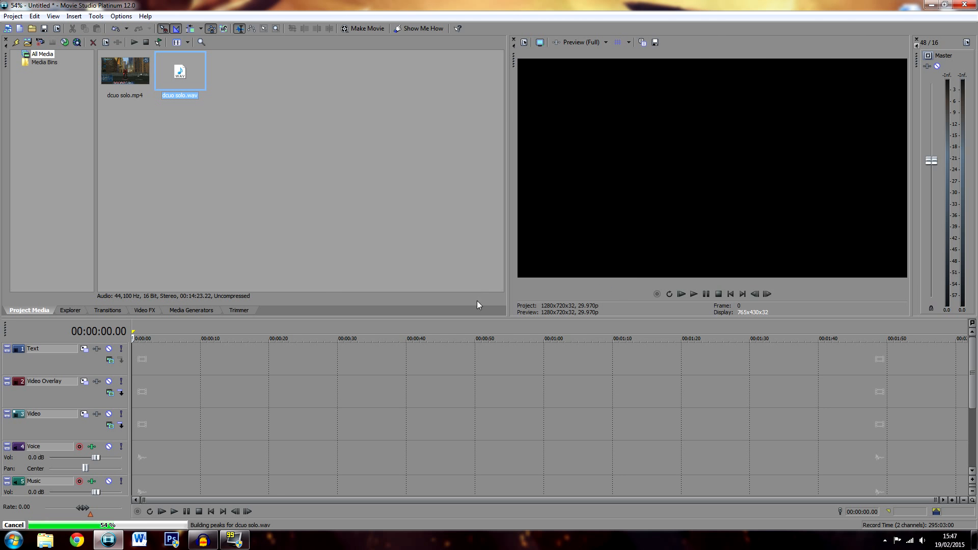
Rename the Voice track to Game Sound at -6.6 dB and the Music track to Voice at 2.4 dB
double_click(39, 446)
text(Game Sound)
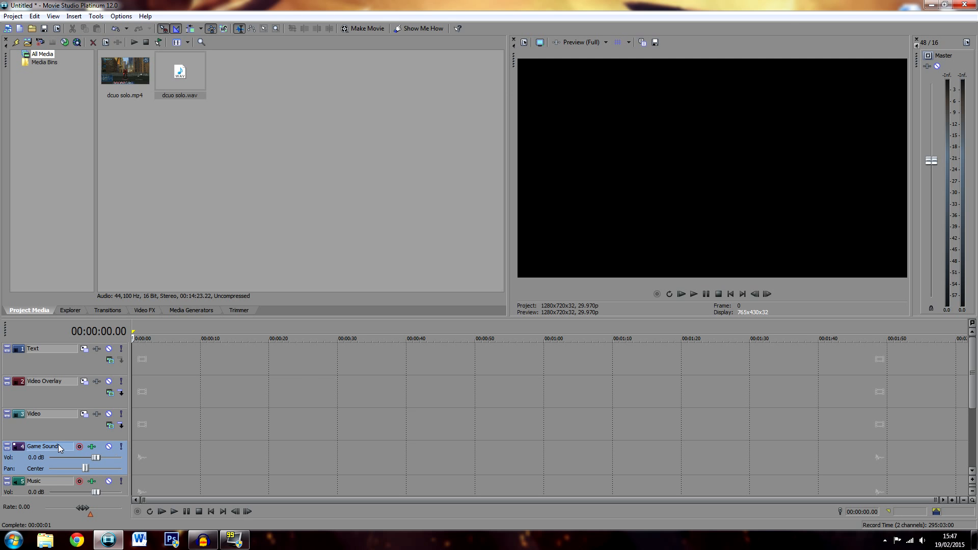
double_click(50, 483)
text(Voice)
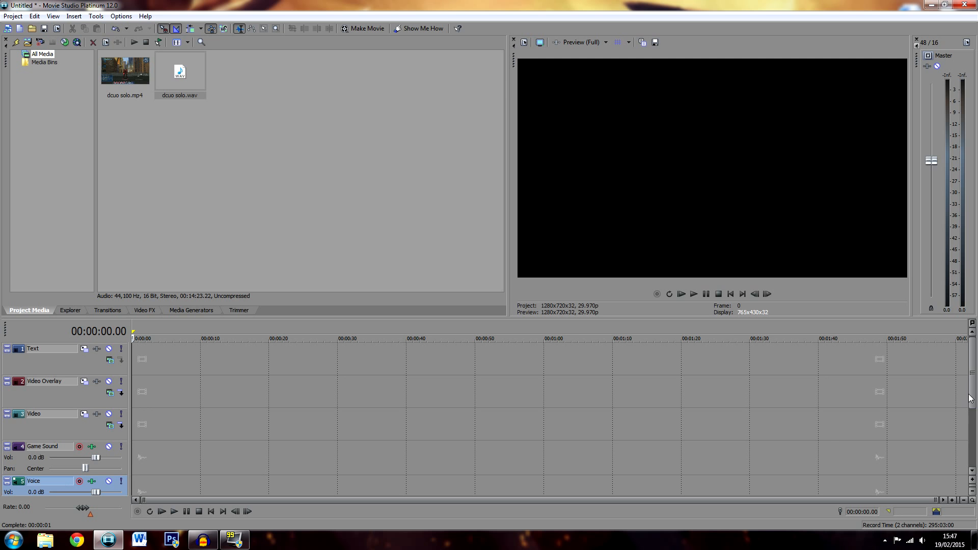
scroll(970, 398, down, 1)
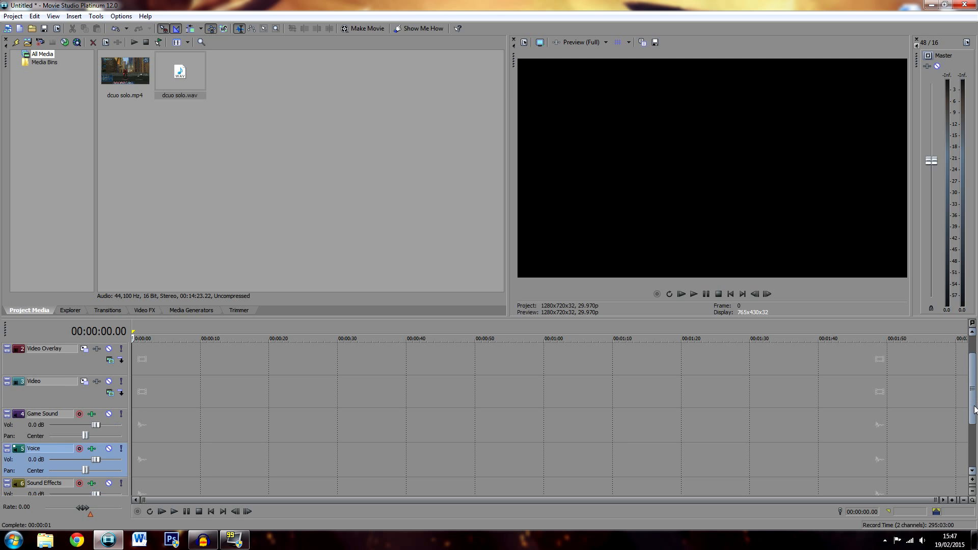
drag(97, 459, 106, 459)
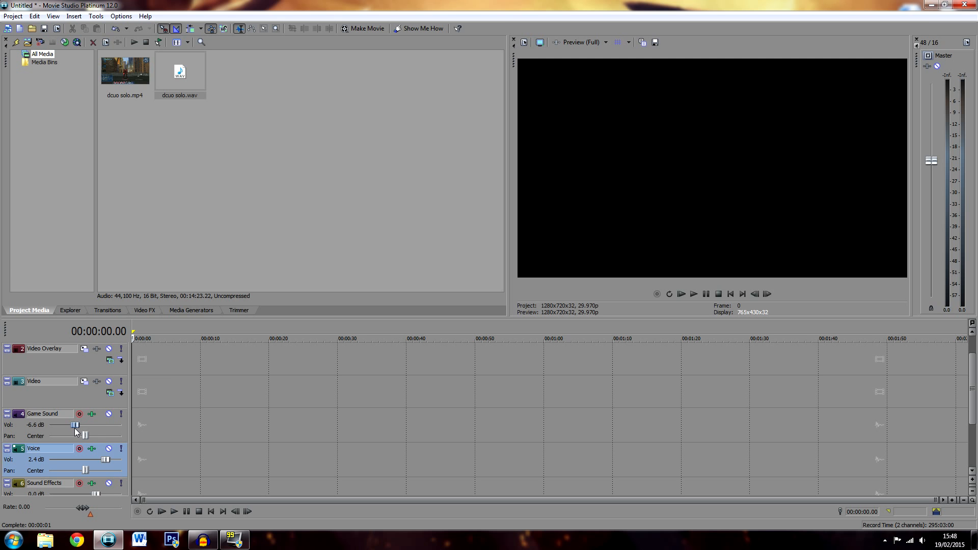
Place dcuo solo.mp4 at the start of the Video and Game Sound tracks, and dcuo solo.wav on the Voice track
drag(125, 71, 92, 386)
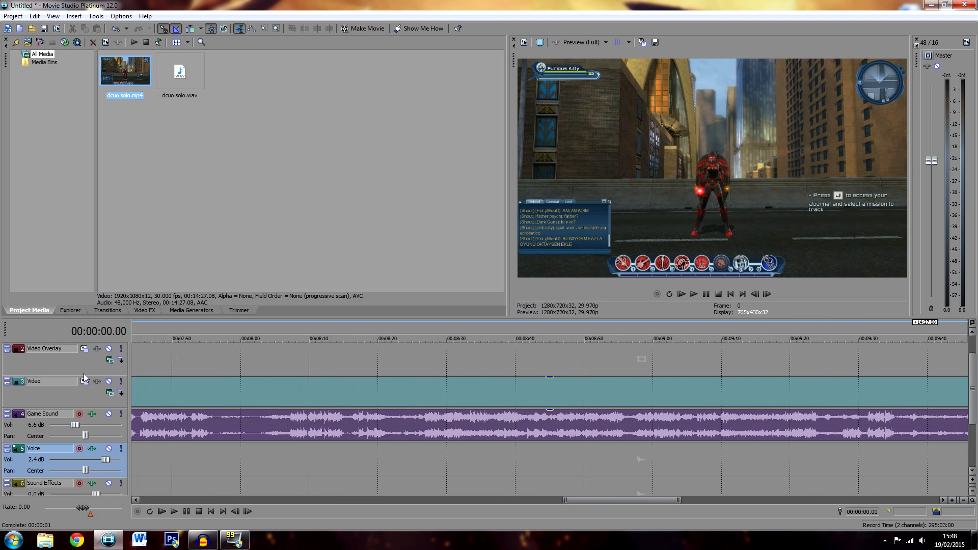
drag(881, 500, 102, 504)
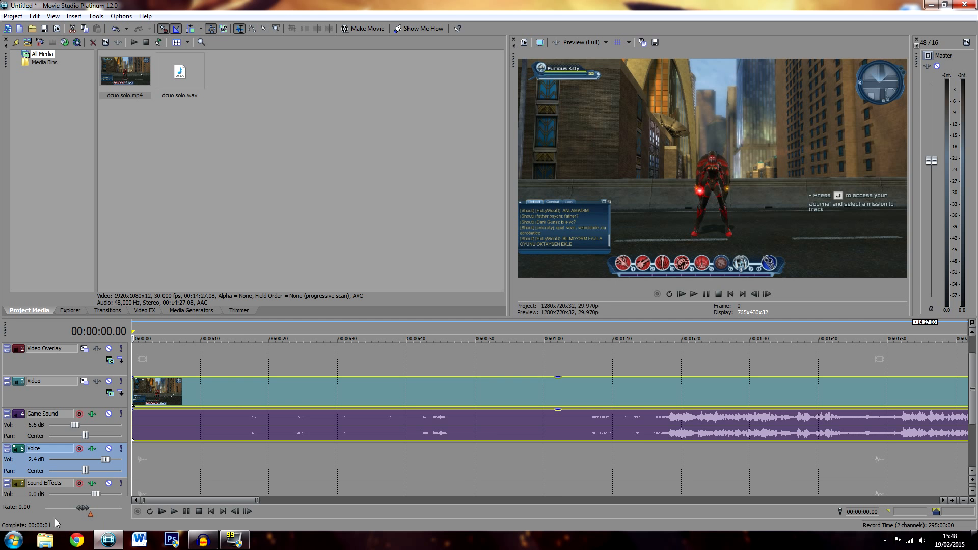
drag(220, 503, 237, 462)
drag(165, 75, 146, 460)
drag(696, 500, 265, 503)
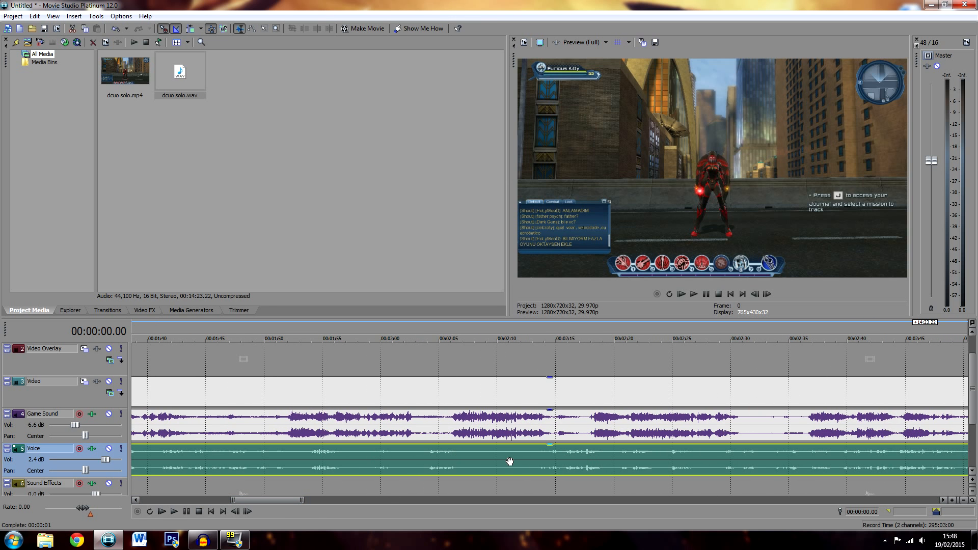
Play the timeline from 00:10:20.22 to compare the timing of the commentary with the game sound
drag(282, 499, 485, 496)
click(312, 472)
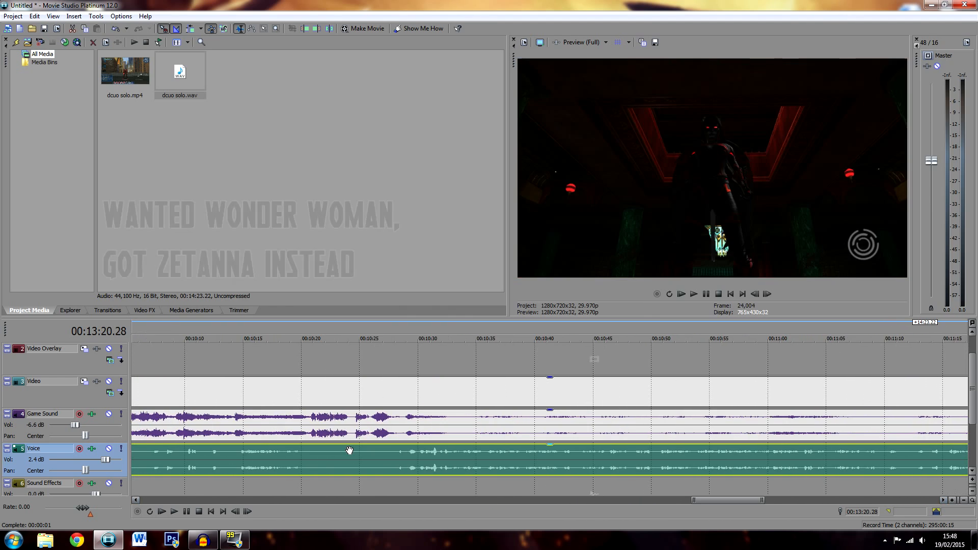
click(327, 452)
click(309, 455)
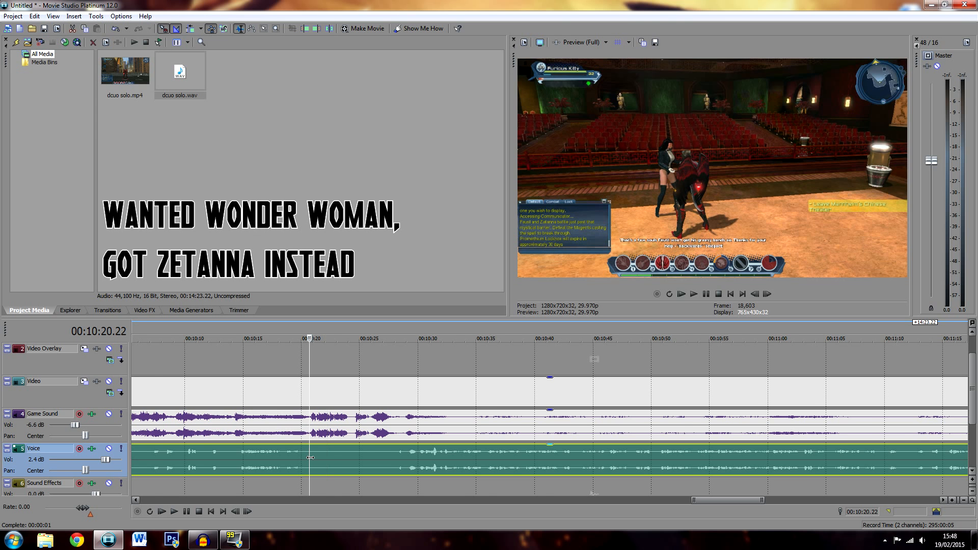
scroll(431, 457, up, 3)
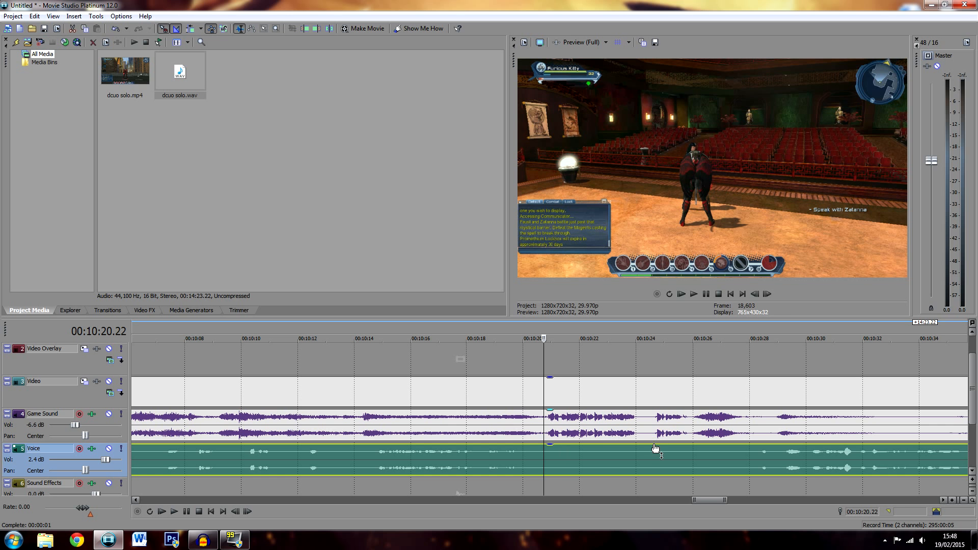
key(space)
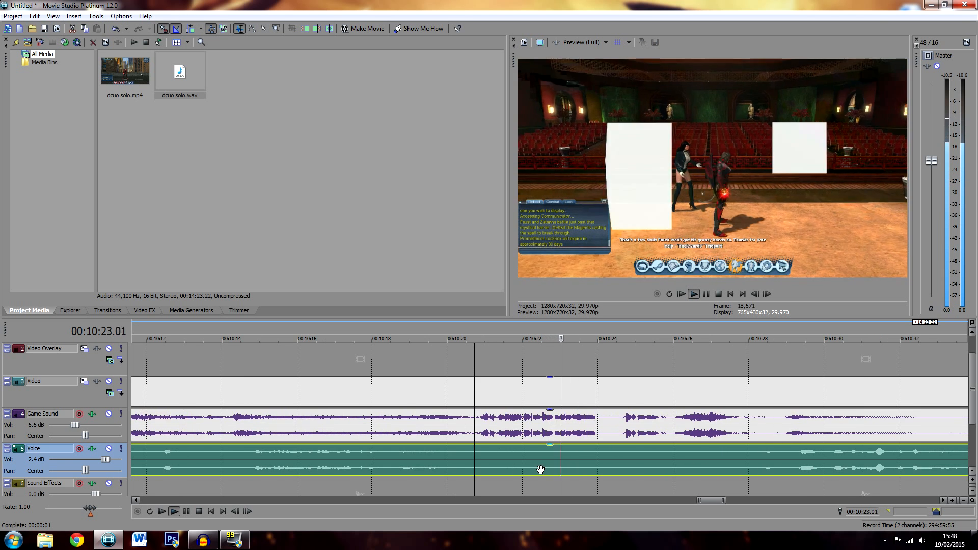
key(space)
Shift the voice clip slightly later to sync it with the game footage, replaying from 00:10:20.22 to check
scroll(481, 461, up, 1)
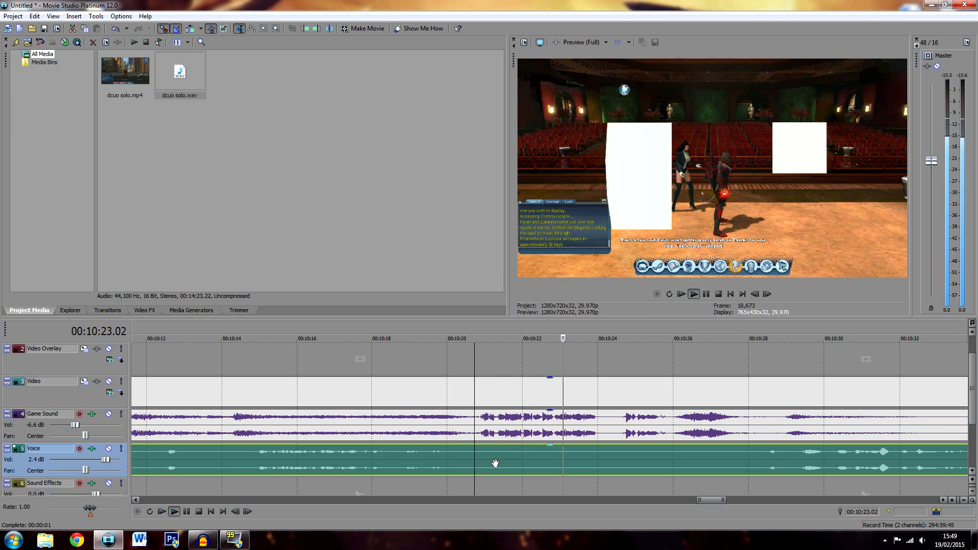
key(space)
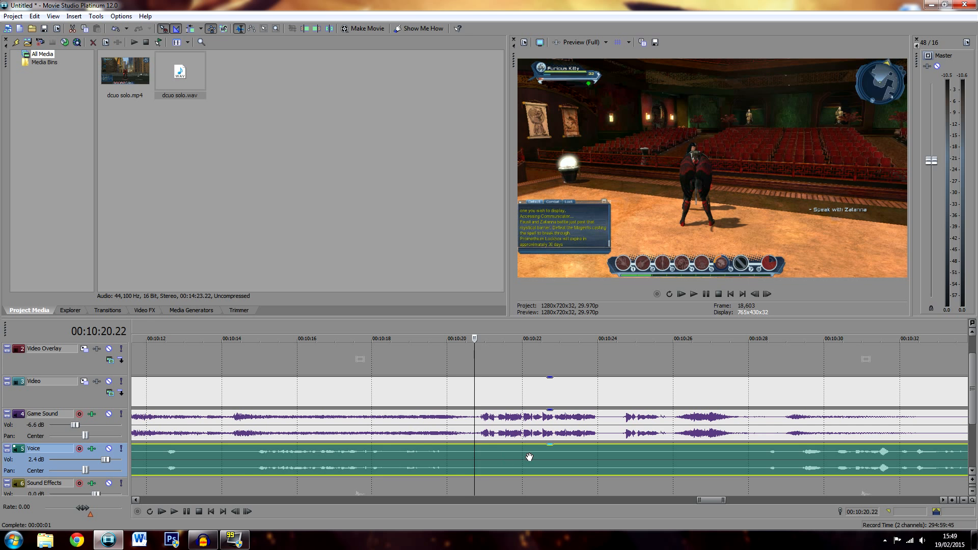
key(space)
key(space)
key(space)
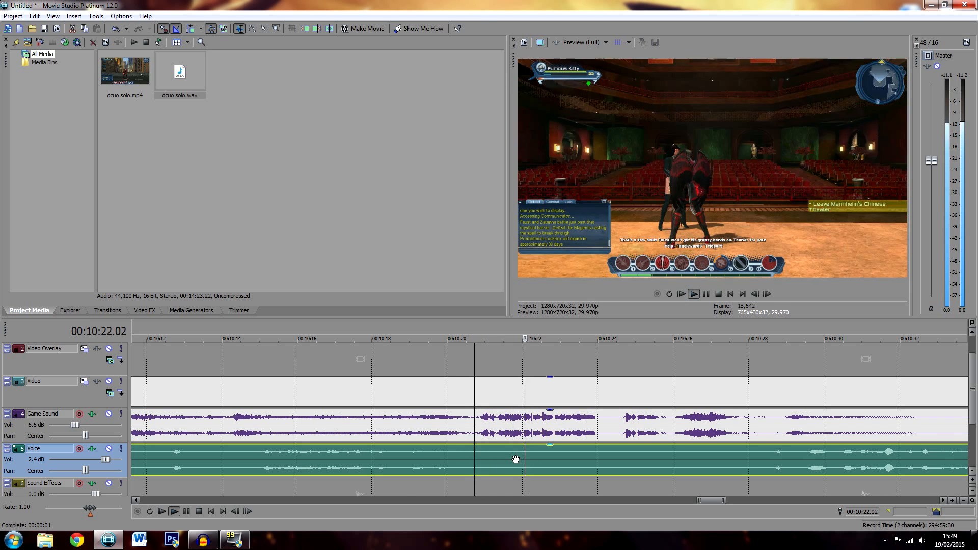
key(space)
drag(499, 460, 515, 459)
key(space)
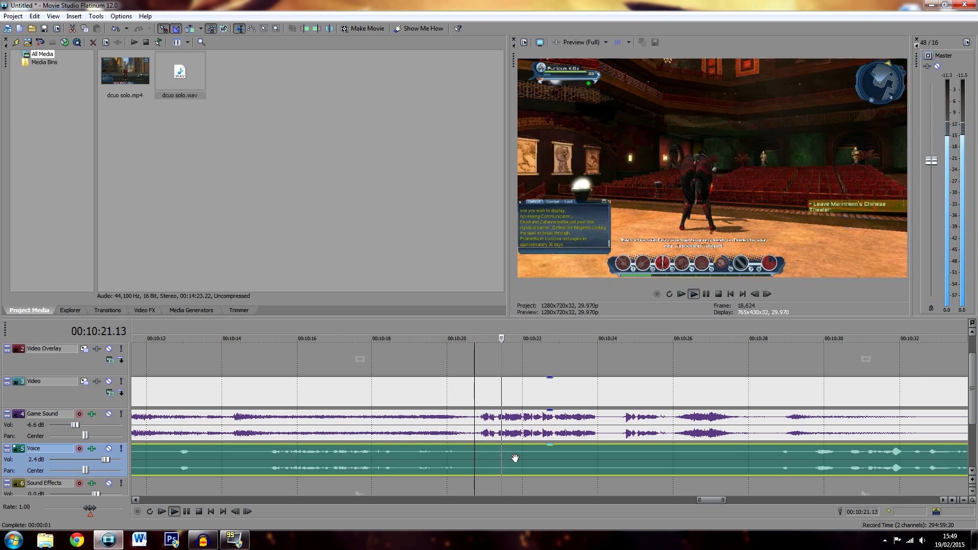
key(space)
Fine-tune the voice clip by nudging it slightly earlier, replaying the section around 00:10:21 to check the sync
scroll(580, 462, up, 2)
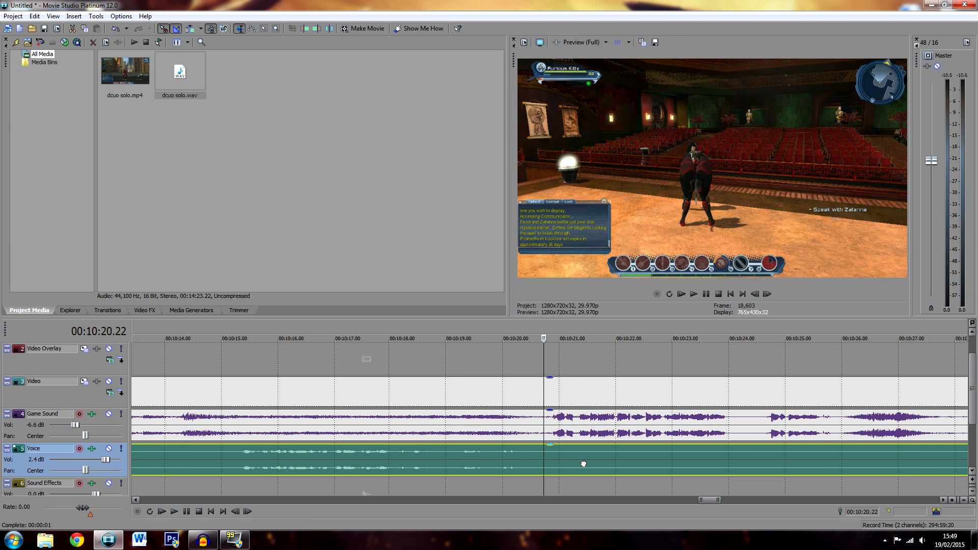
key(space)
key(space)
key(space)
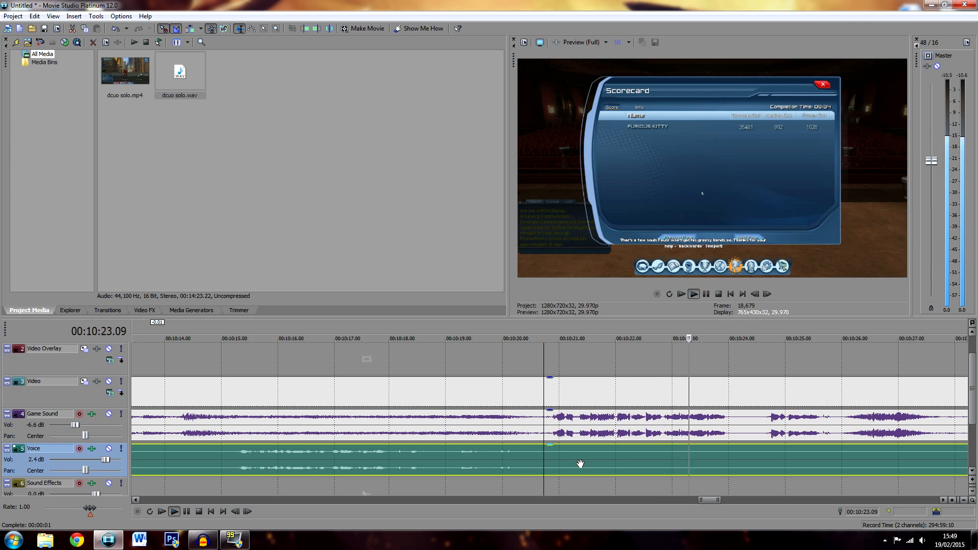
key(space)
key(space)
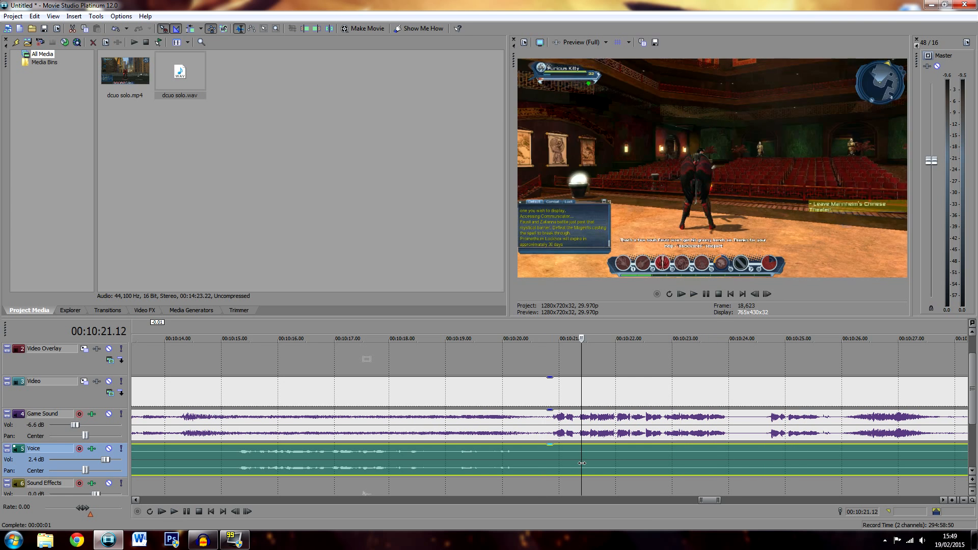
Play the timeline from 00:10:24.14 to check the commentary over the scorecard scene
key(space)
scroll(582, 462, down, 4)
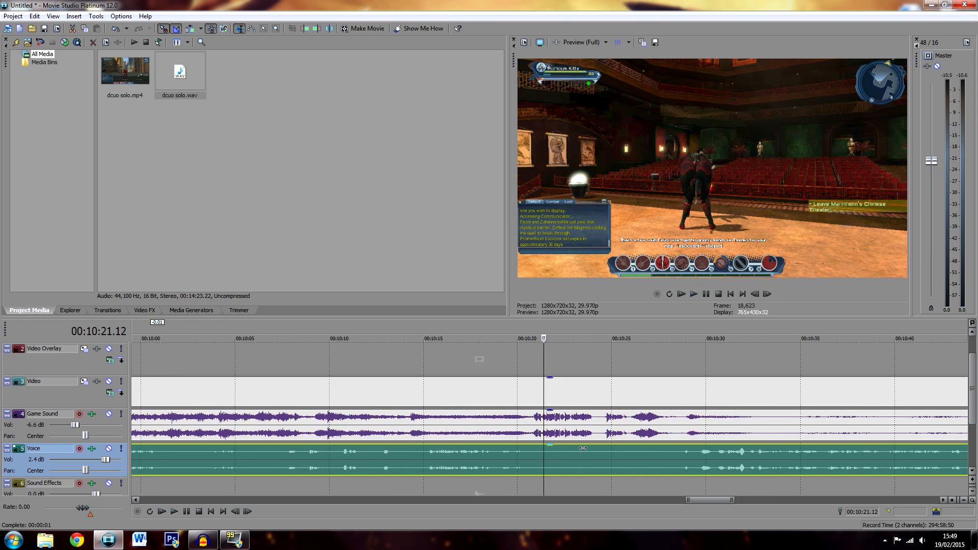
scroll(568, 459, up, 2)
click(601, 461)
key(space)
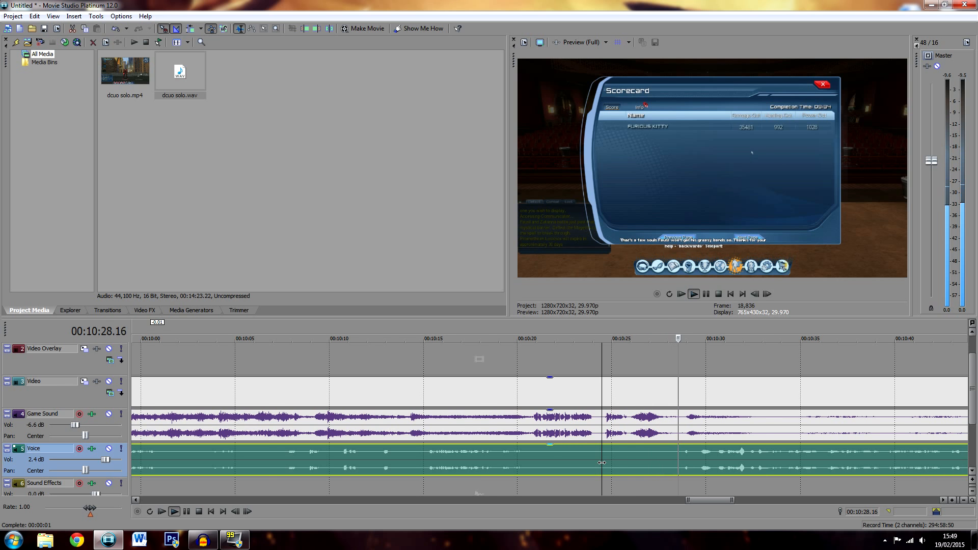
key(space)
scroll(599, 460, down, 1)
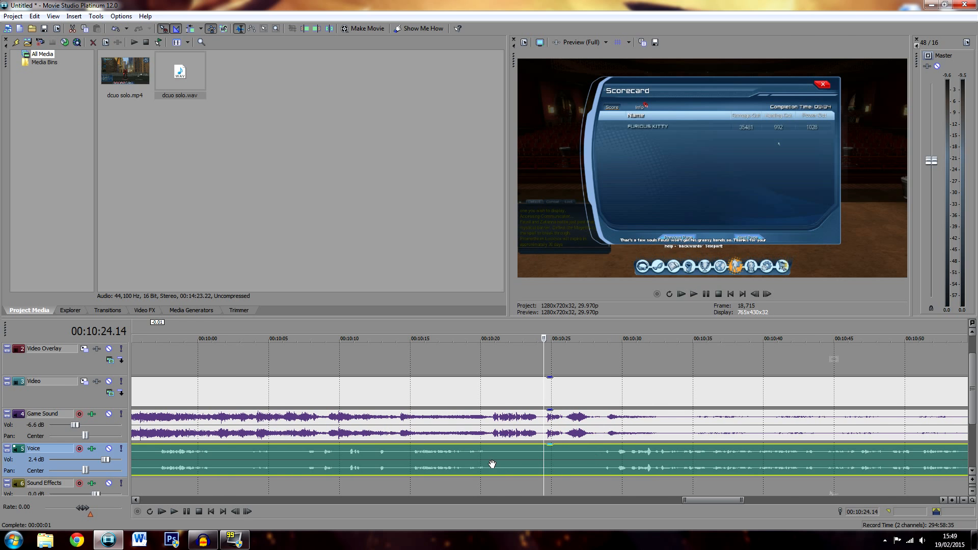
Split the voice clip at about 00:10:20 and 00:10:28 and delete the section in between
click(489, 454)
key(s)
click(602, 459)
key(s)
click(594, 458)
key(Delete)
Split the video and game sound at 00:00:01.28 and delete the opening section before the commentary starts
drag(683, 499, 169, 497)
click(170, 435)
click(159, 427)
key(s)
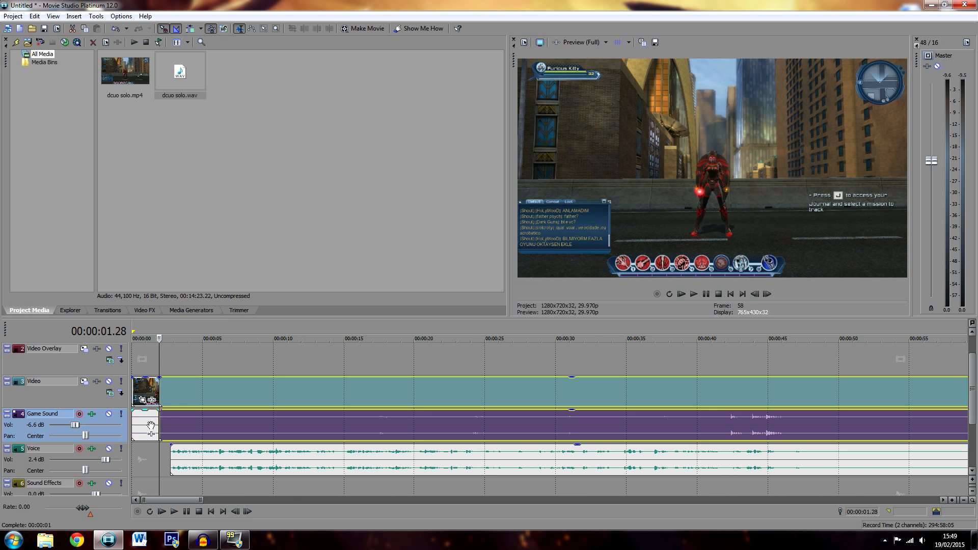
click(149, 418)
key(Delete)
Add a short fade-in to the video and game sound clips, and move all clips to the start of the timeline
drag(157, 409, 168, 377)
click(235, 395)
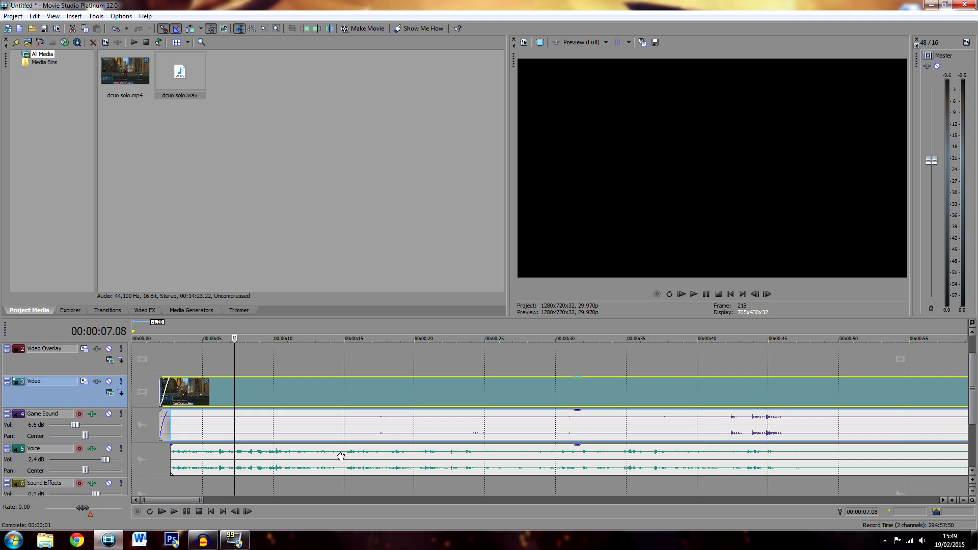
drag(411, 428, 348, 425)
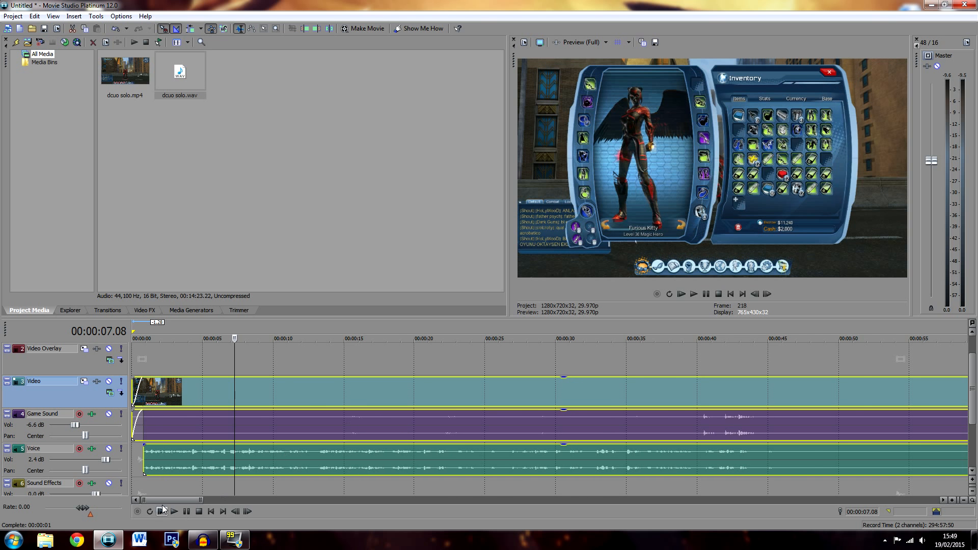
key(ctrl+z)
scroll(268, 457, down, 5)
drag(225, 502, 264, 497)
drag(417, 501, 194, 501)
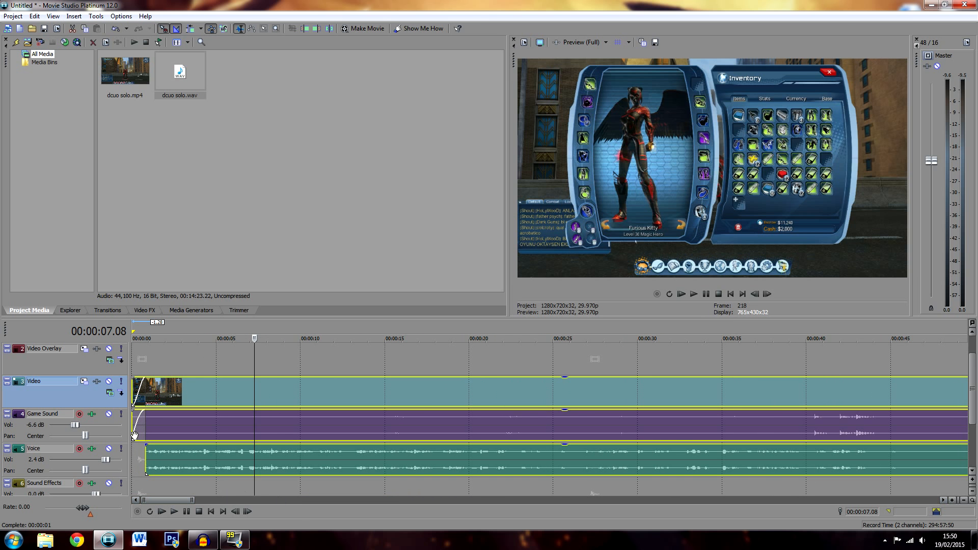
Play the edit from the start of the timeline to check it, pause, and set the playhead to 00:00:21.14
click(729, 294)
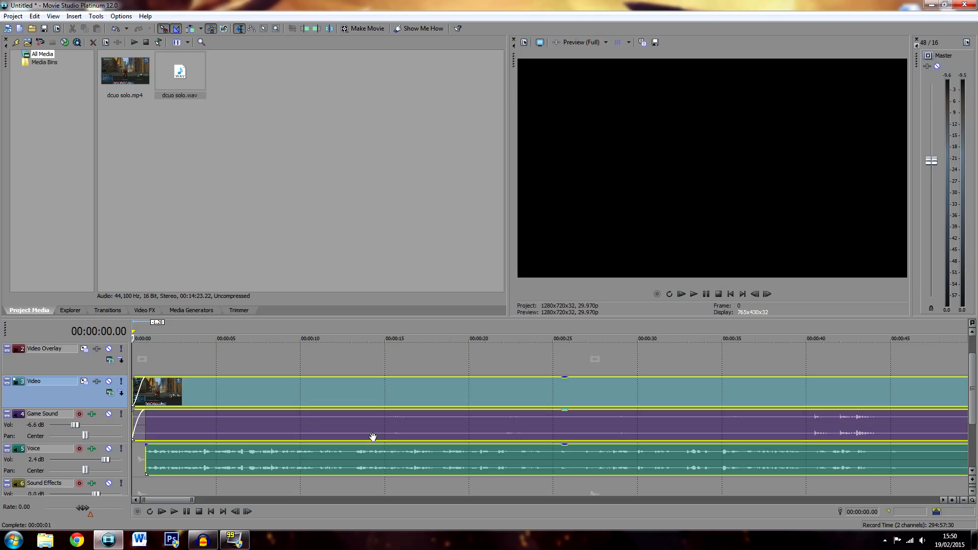
key(space)
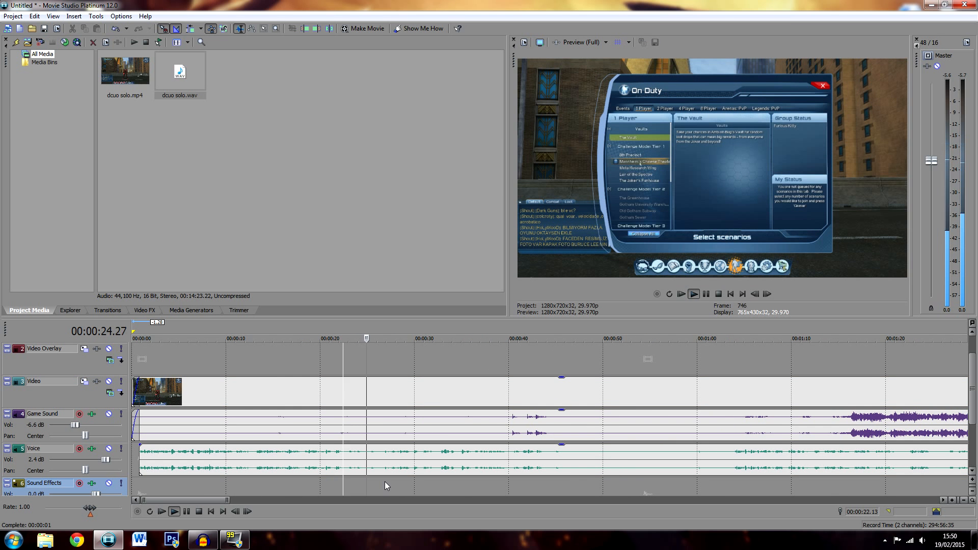
key(Return)
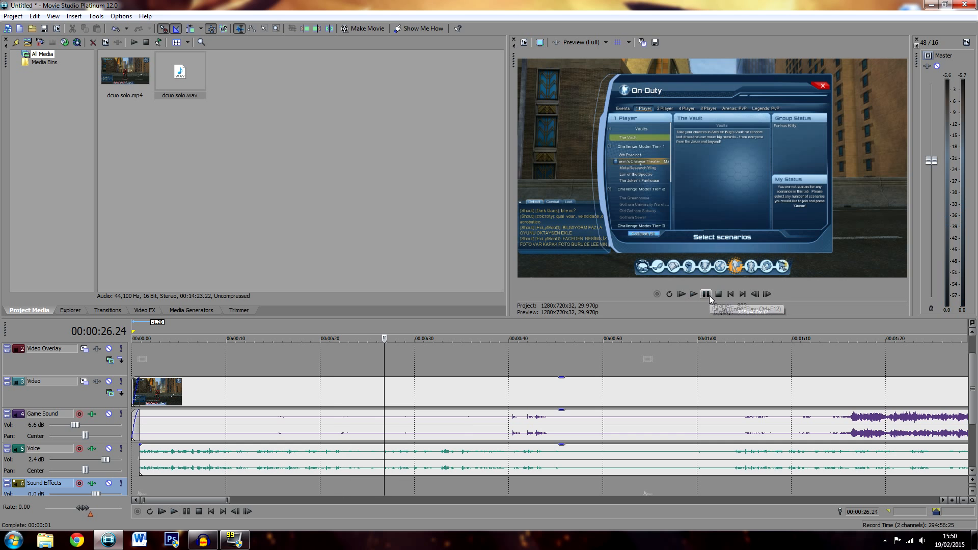
click(334, 458)
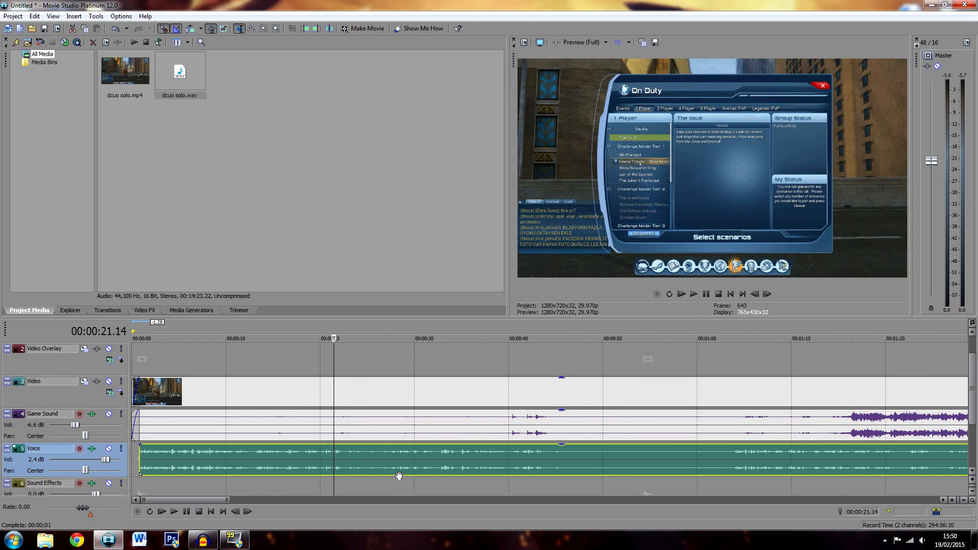
Play the stretch between about 00:00:20 and 00:00:33 several times to find where the commentary needs cutting
scroll(428, 449, down, 1)
scroll(428, 449, up, 1)
key(space)
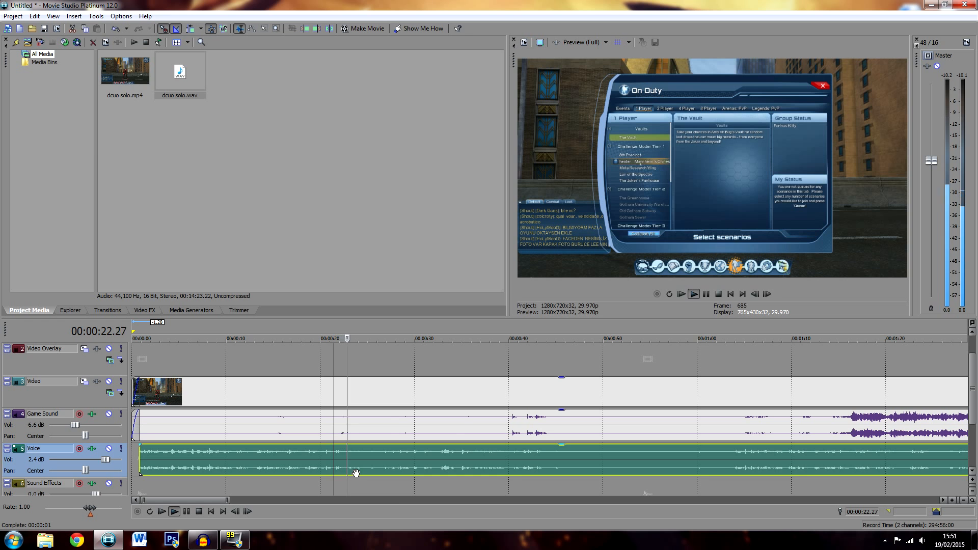
click(382, 454)
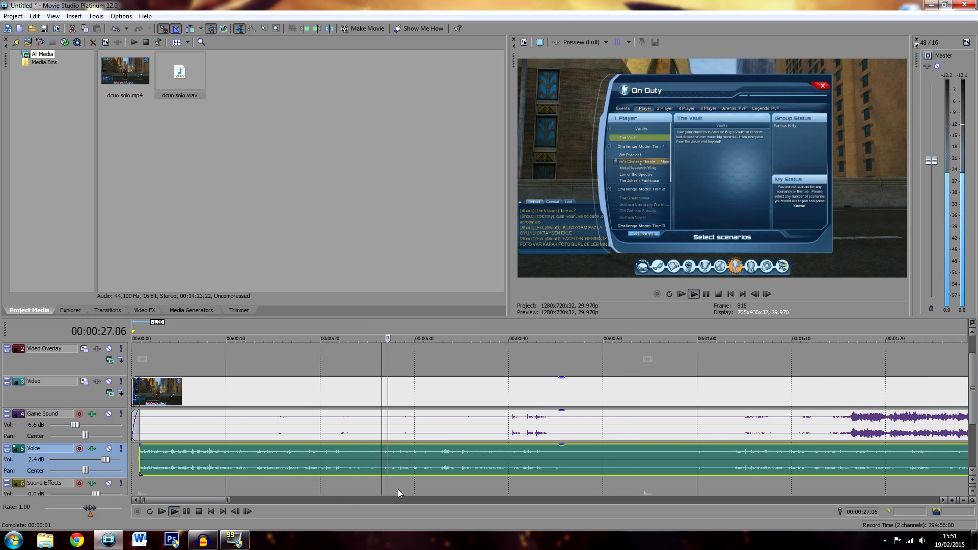
scroll(408, 478, up, 2)
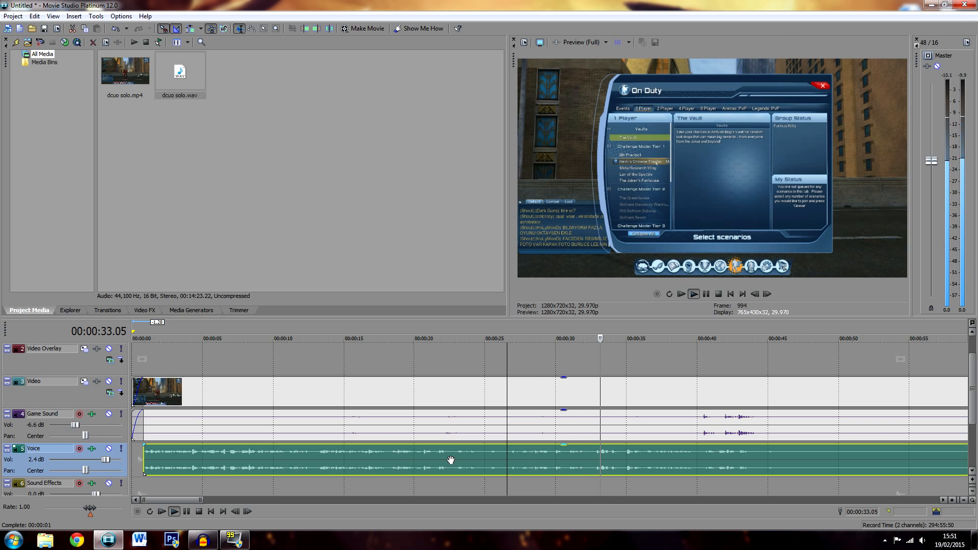
key(space)
click(432, 460)
click(423, 464)
click(417, 465)
key(space)
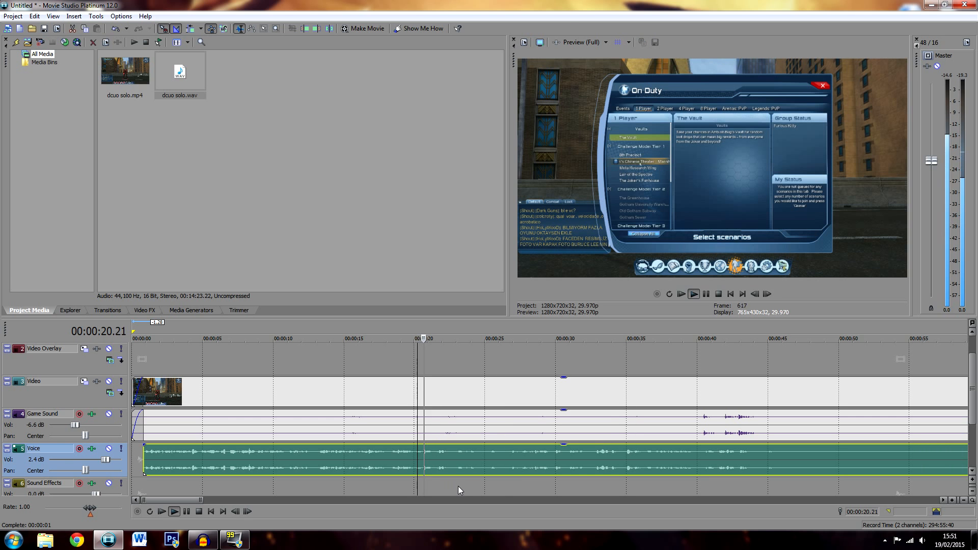
key(space)
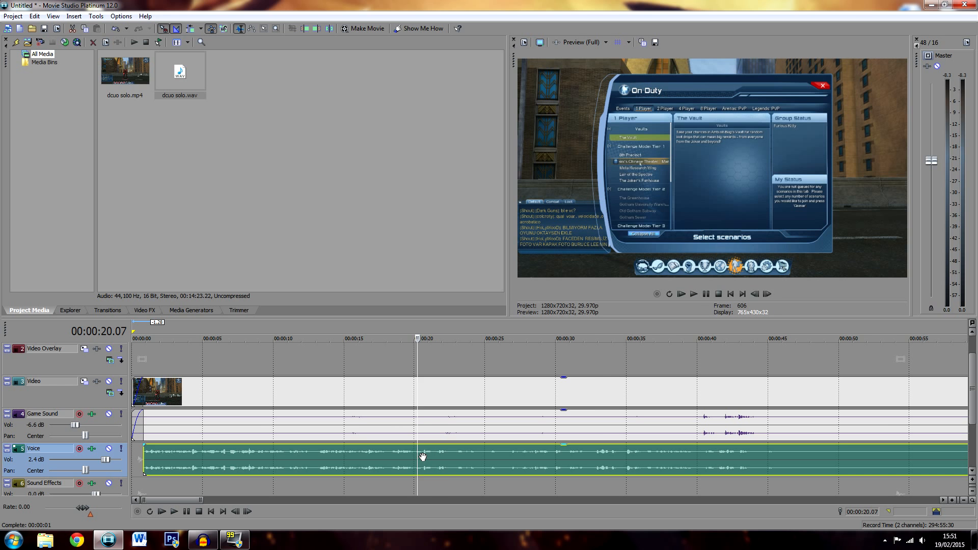
Split the video, game sound and voice clips at about 00:00:20.21 and 00:00:32.25 and delete the section in between
click(423, 456)
key(s)
click(596, 457)
key(space)
key(space)
key(s)
click(596, 428)
key(s)
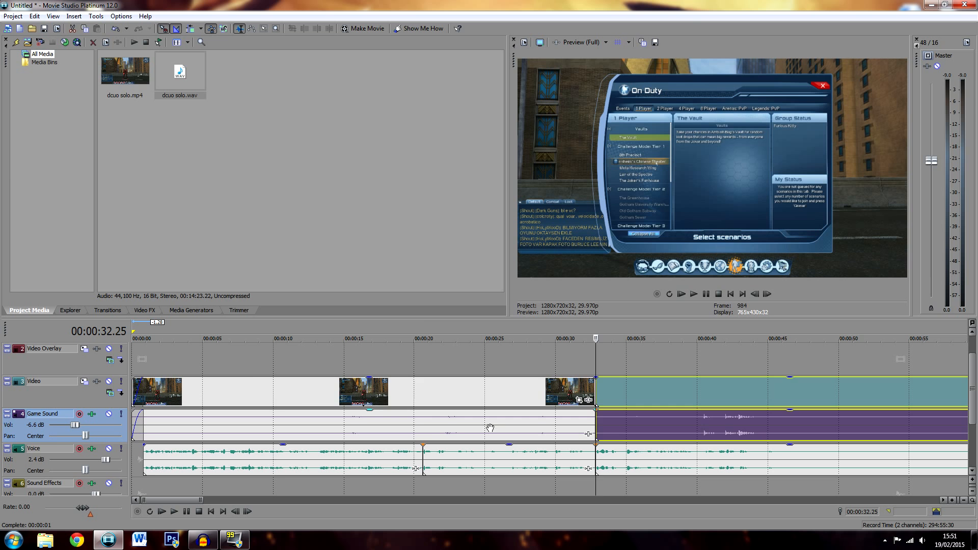
click(423, 430)
key(Delete)
Move the remaining video, game sound and voice clips up against the cut and play across the join
click(692, 423)
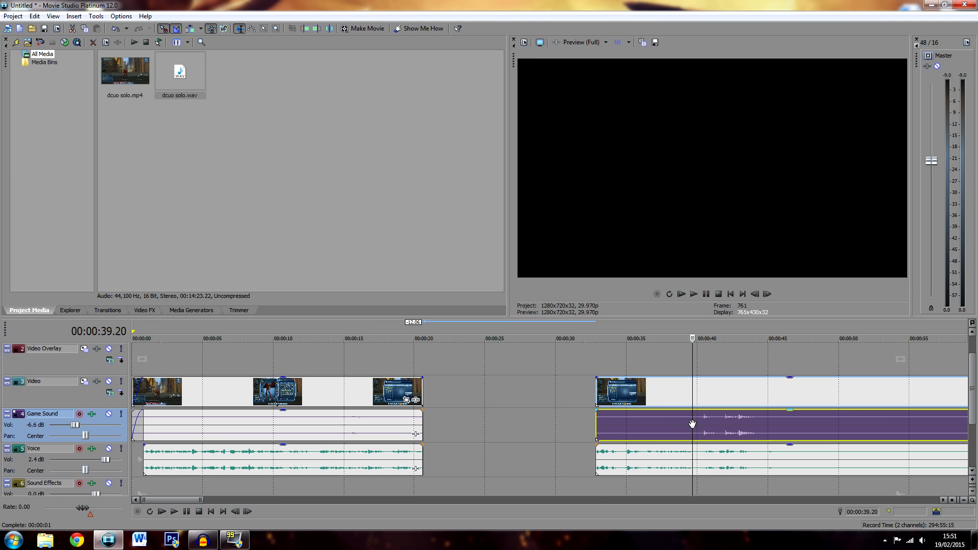
ctrl+click(709, 468)
drag(734, 423, 565, 426)
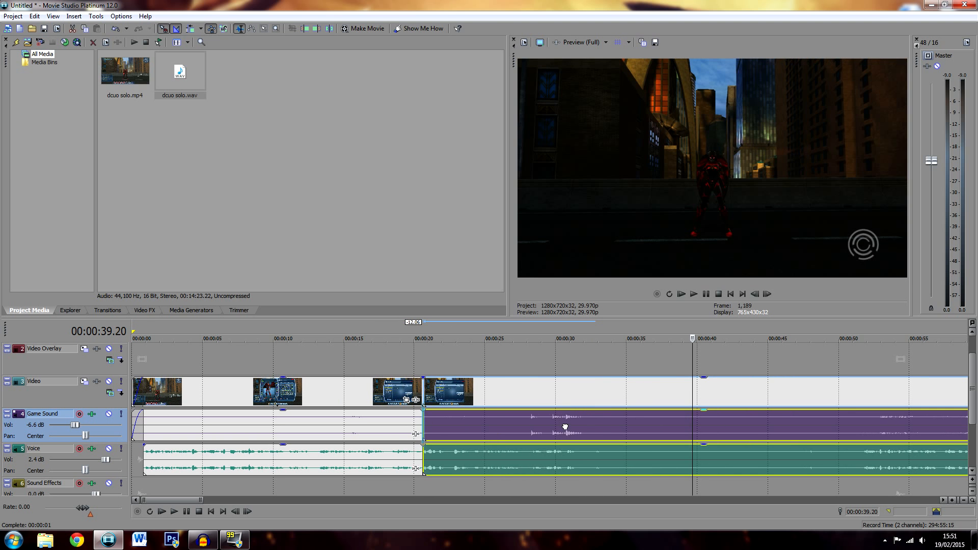
click(411, 425)
key(space)
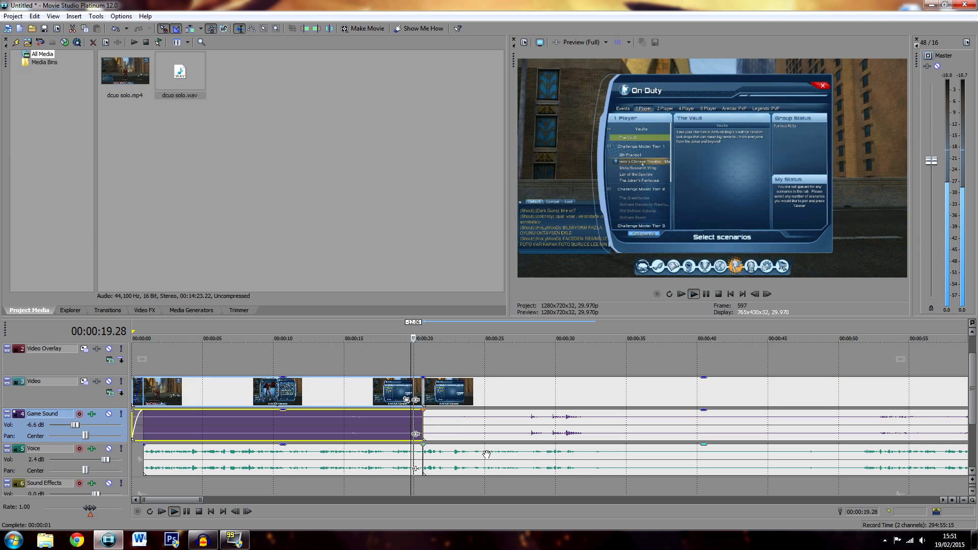
key(space)
Split the video, game sound and voice clips at 00:00:34.05 and 00:00:51.04 and delete the section in between
click(616, 461)
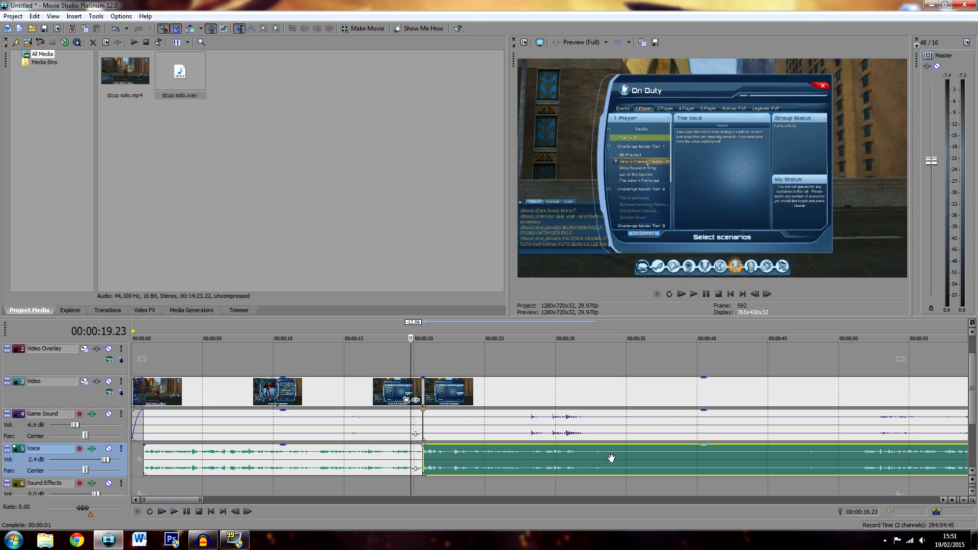
key(s)
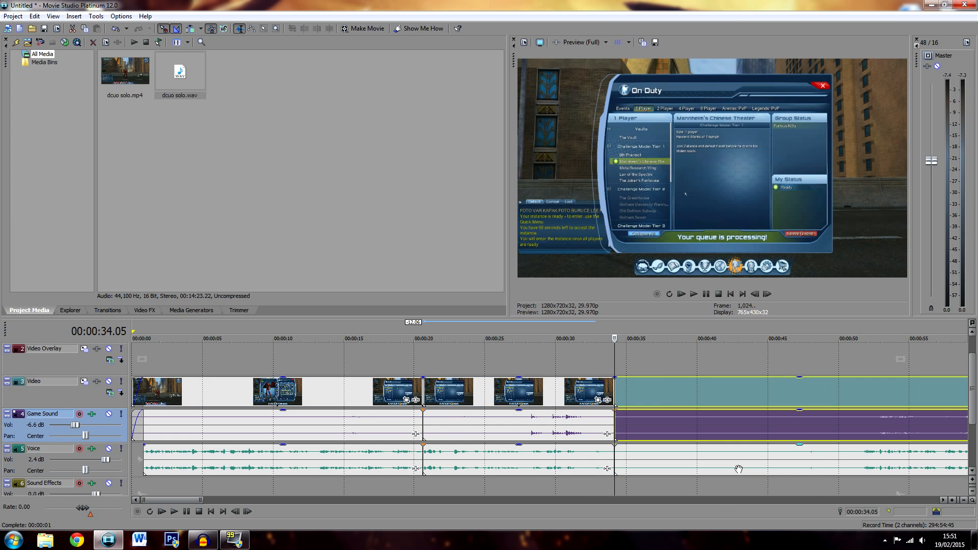
click(853, 461)
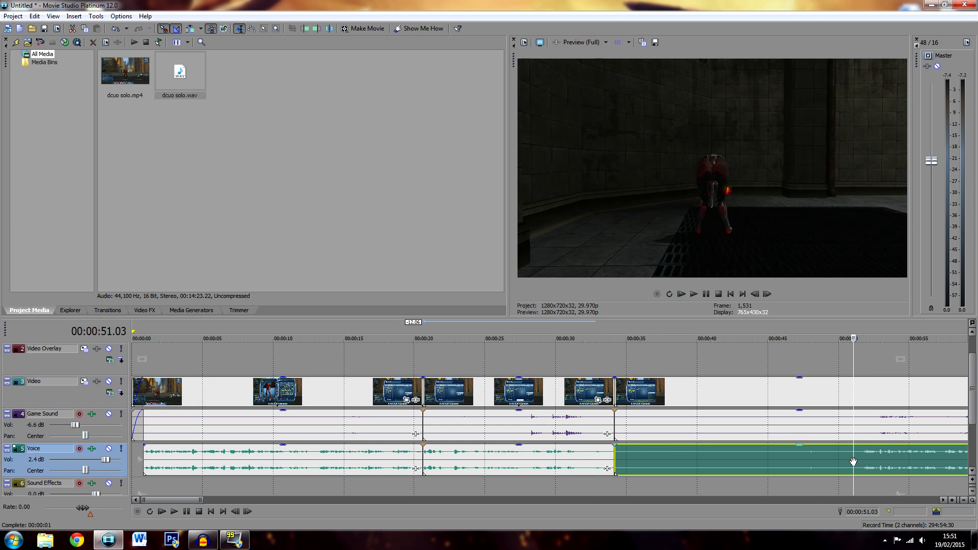
click(812, 460)
click(849, 460)
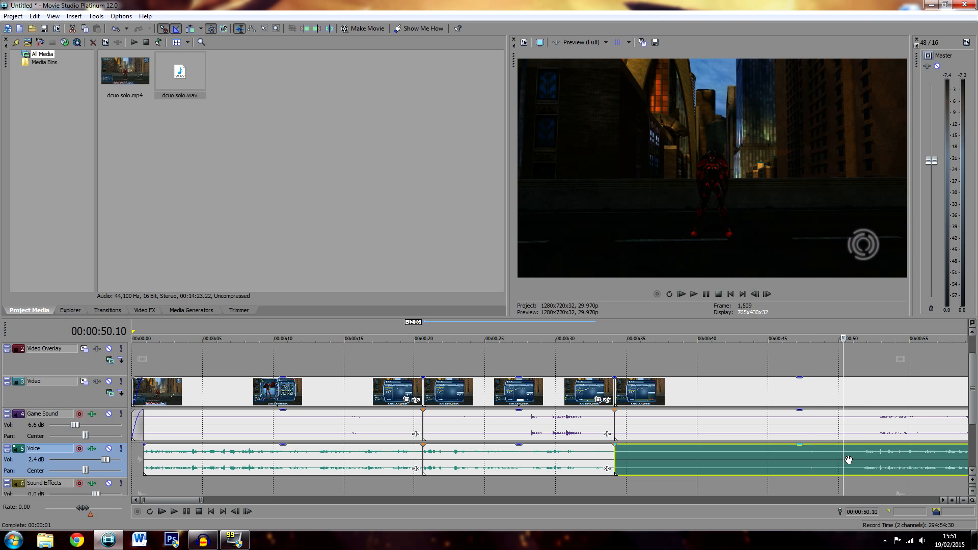
click(854, 461)
key(s)
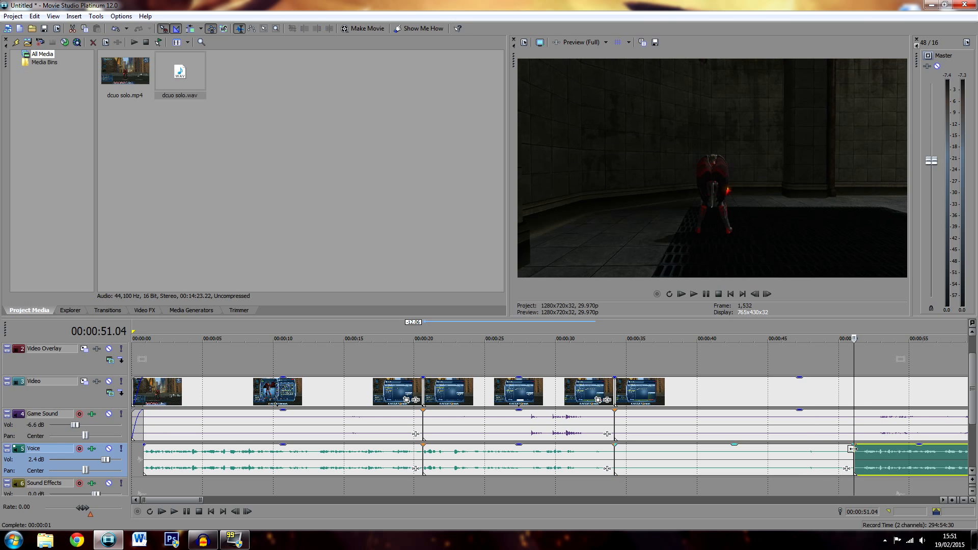
click(854, 431)
key(s)
click(829, 424)
key(Delete)
click(848, 469)
key(Delete)
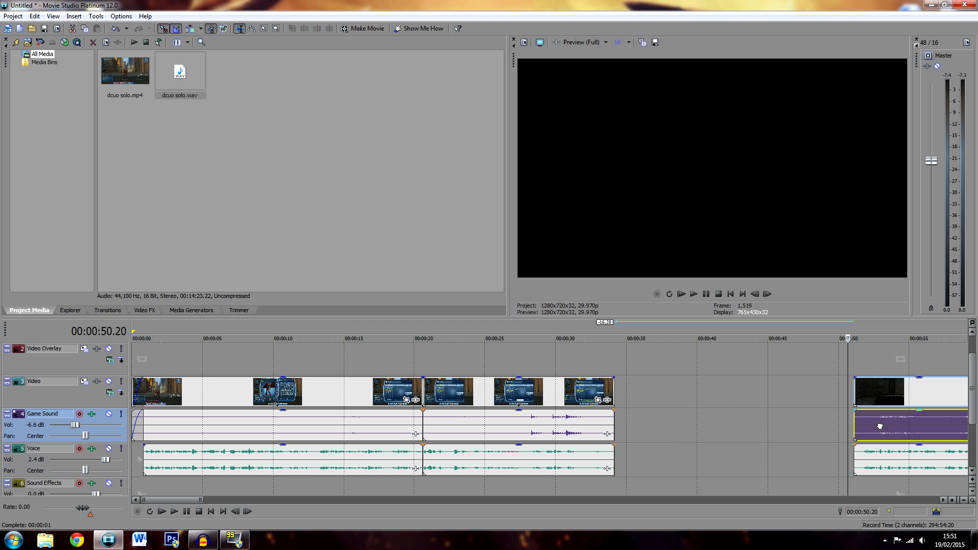
Move the later video, game sound and voice clips to overlap the preceding ones in a crossfade of about 20 frames, and play the transition
click(880, 461)
drag(895, 427, 646, 427)
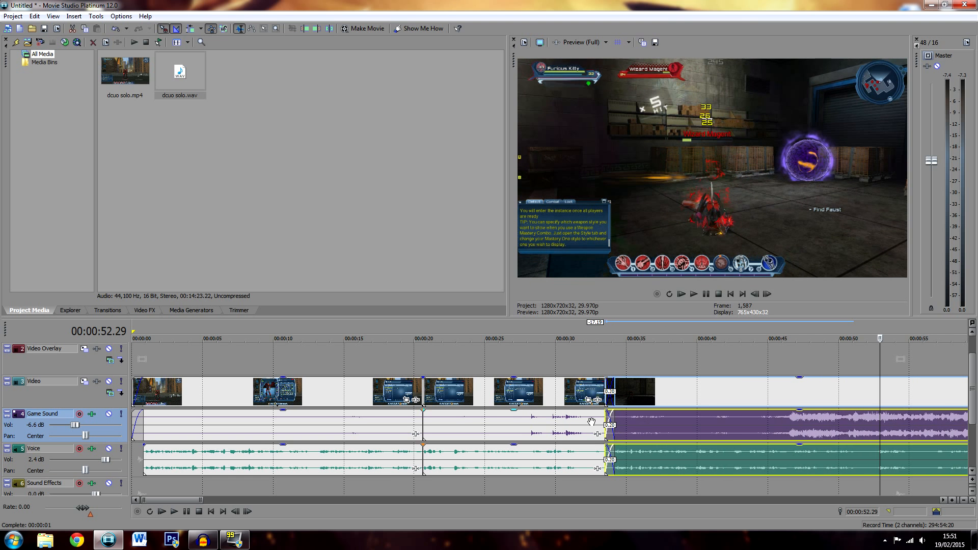
click(593, 418)
key(space)
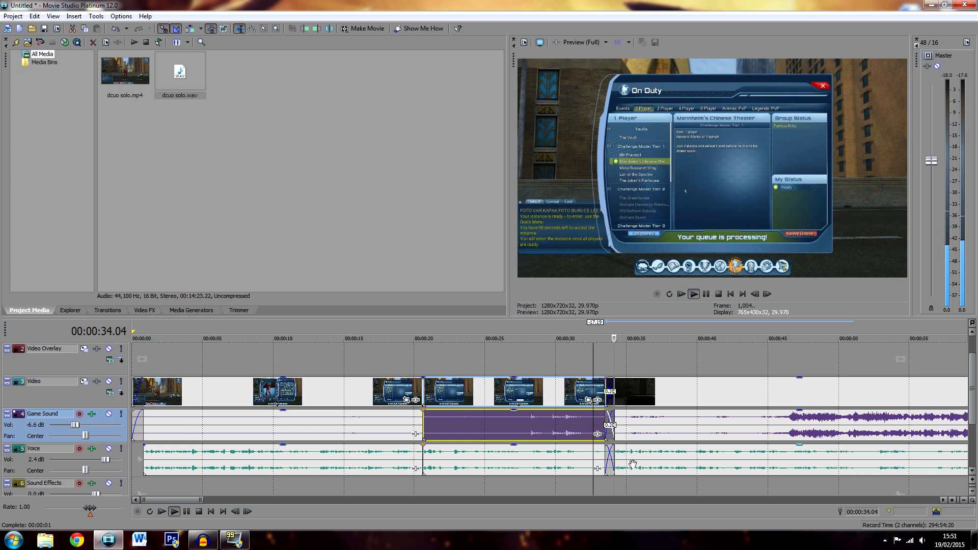
key(space)
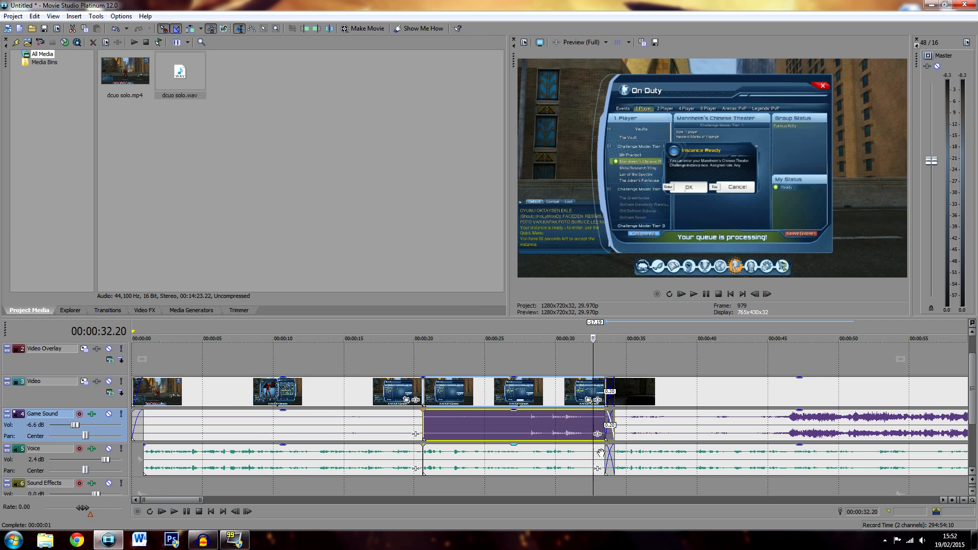
key(space)
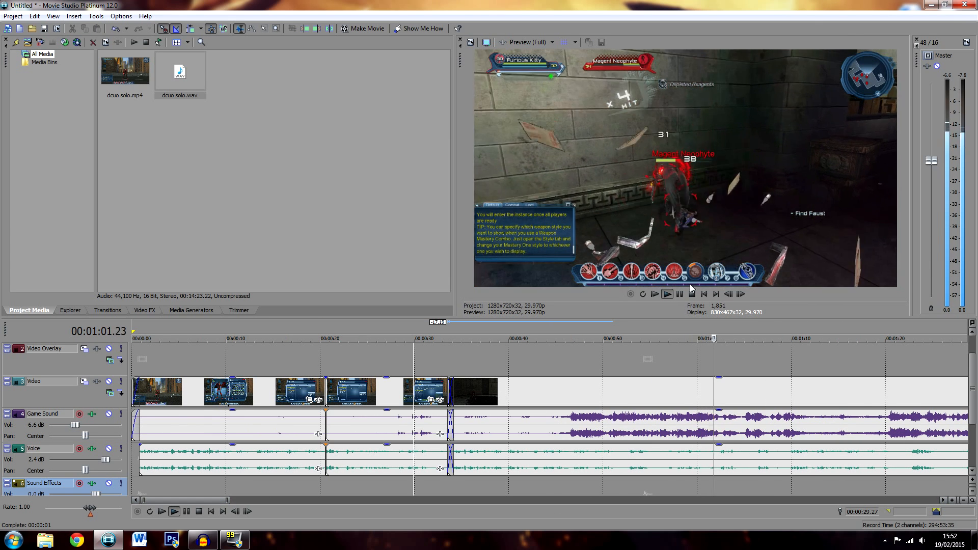
Pause playback, set the Voice track to 2.9 dB and the Game Sound track to -7.2 dB, and listen to the balance
click(679, 294)
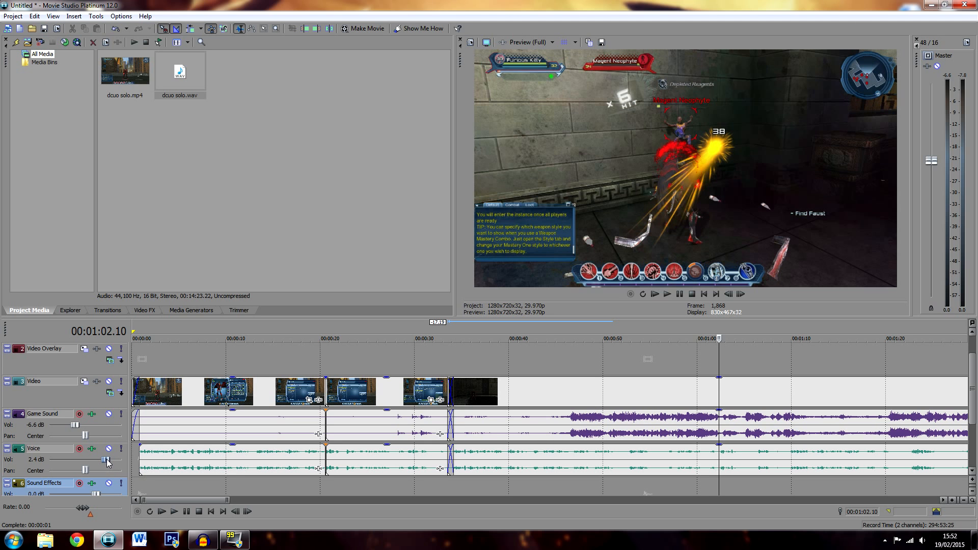
drag(109, 461, 109, 461)
click(720, 462)
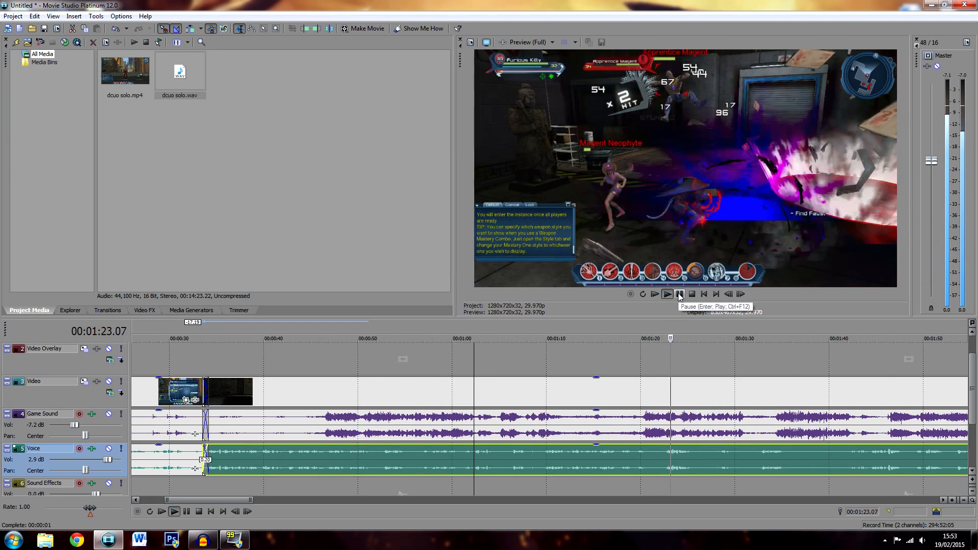
click(679, 294)
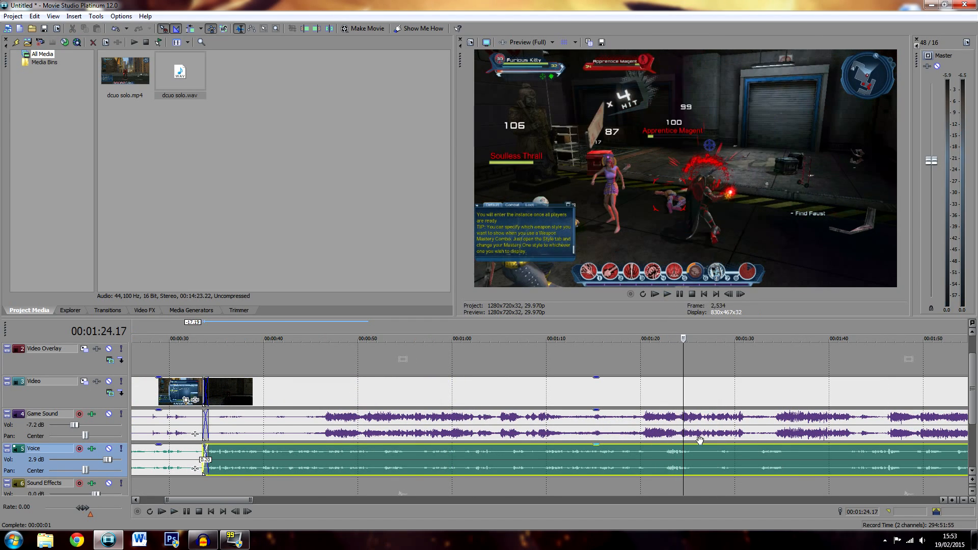
scroll(700, 440, down, 1)
scroll(516, 461, up, 1)
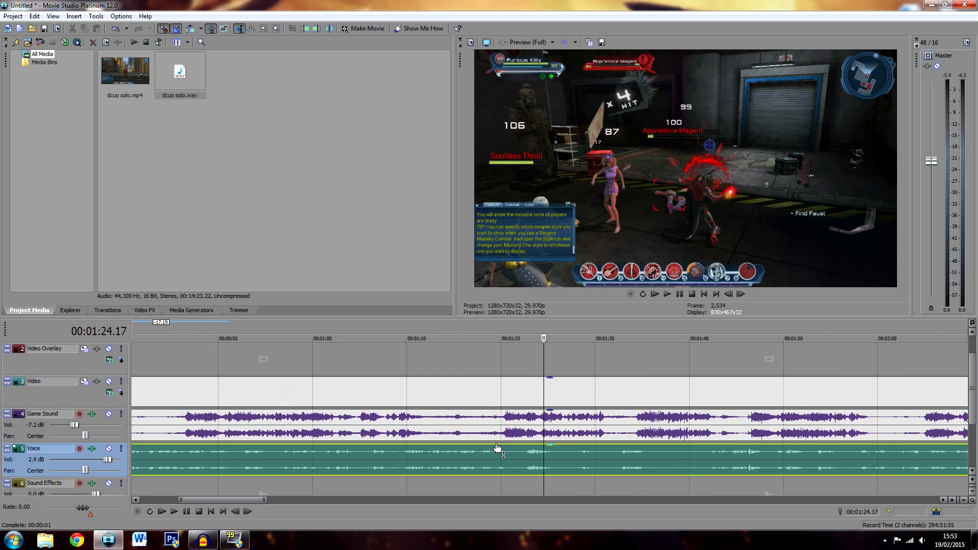
click(499, 430)
key(s)
click(611, 431)
key(s)
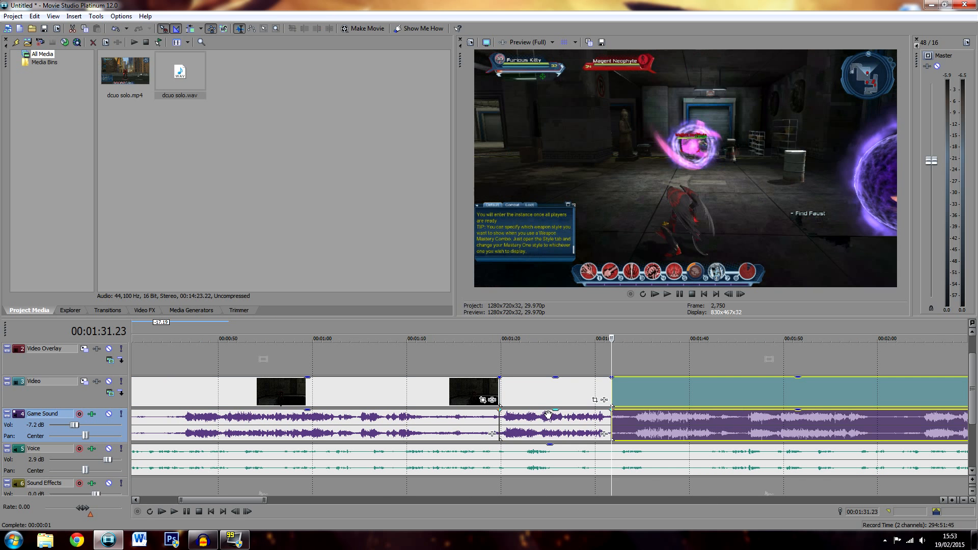
drag(554, 413, 557, 421)
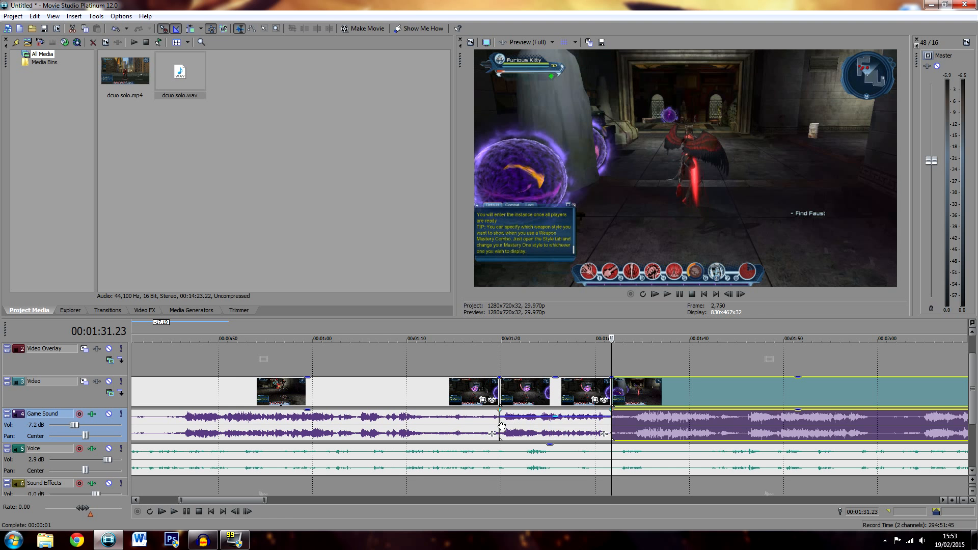
double_click(558, 421)
key(space)
key(space)
key(ctrl+z)
key(ctrl+z)
key(ctrl+z)
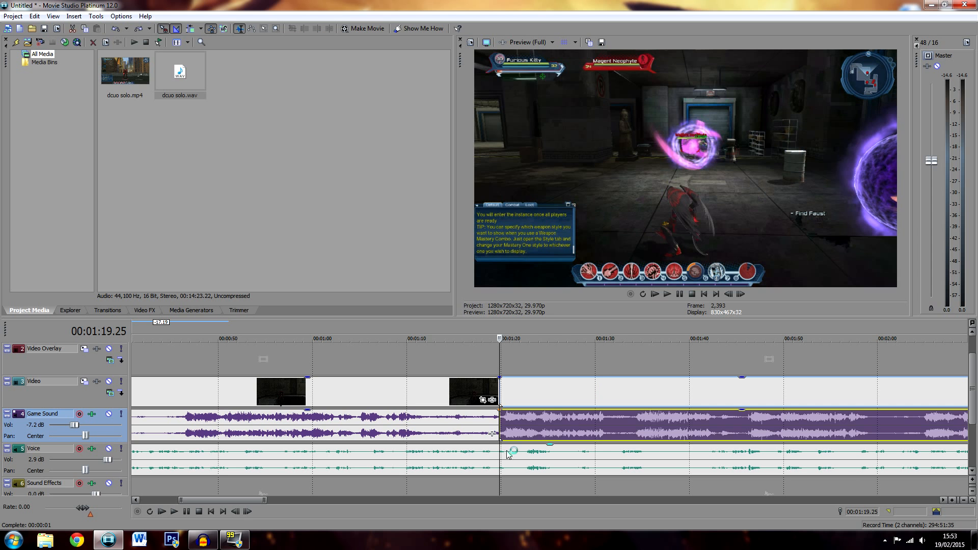
key(ctrl+z)
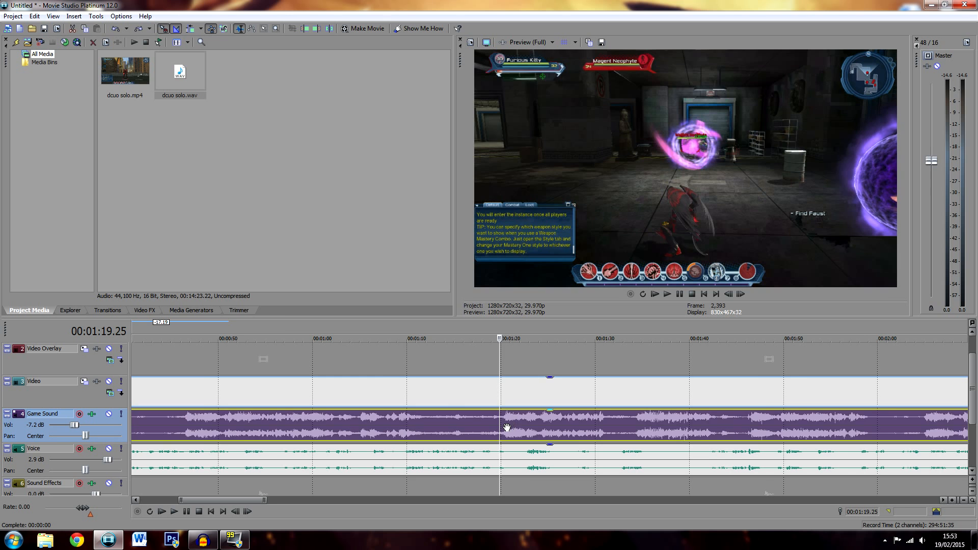
Split only the voice clip at 00:01:35.14 and about 00:01:42 and delete the section in between
key(space)
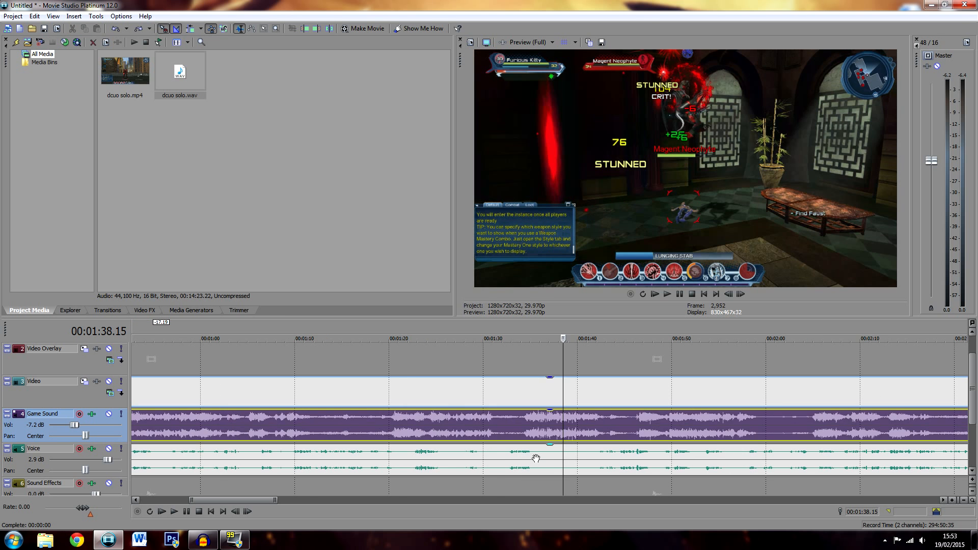
click(534, 456)
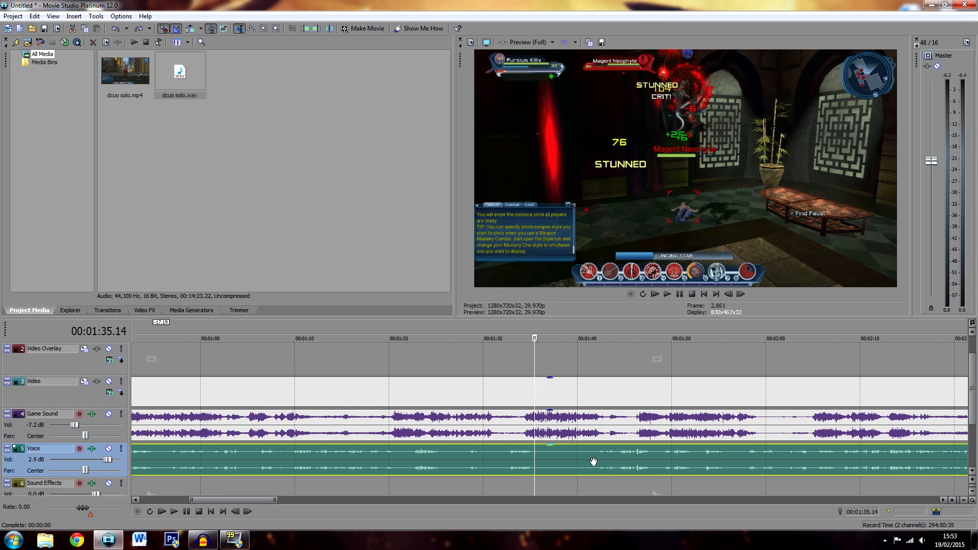
key(s)
click(595, 459)
key(s)
click(571, 459)
key(Delete)
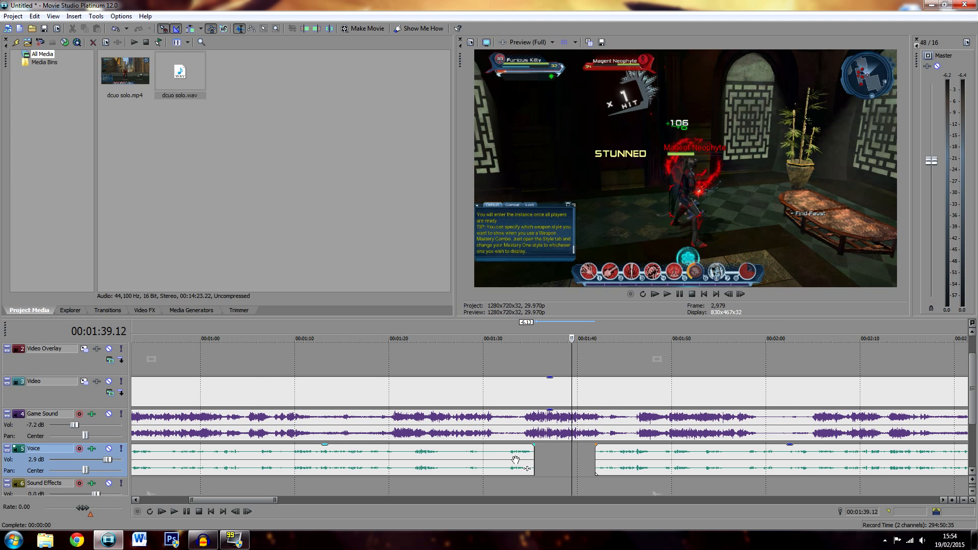
Split the voice clip at 00:07:36.06 and about 00:07:51 and delete the section in between
scroll(530, 454, down, 3)
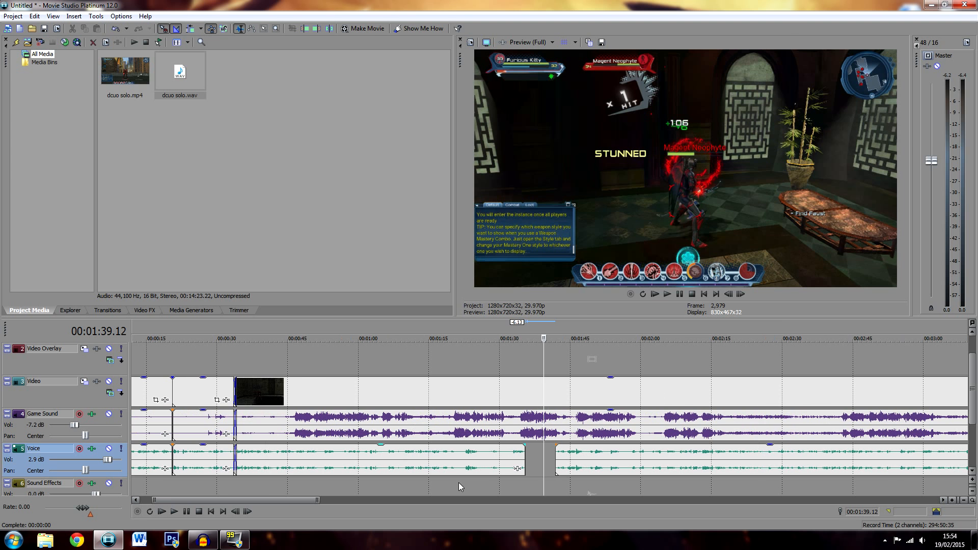
drag(326, 501, 634, 503)
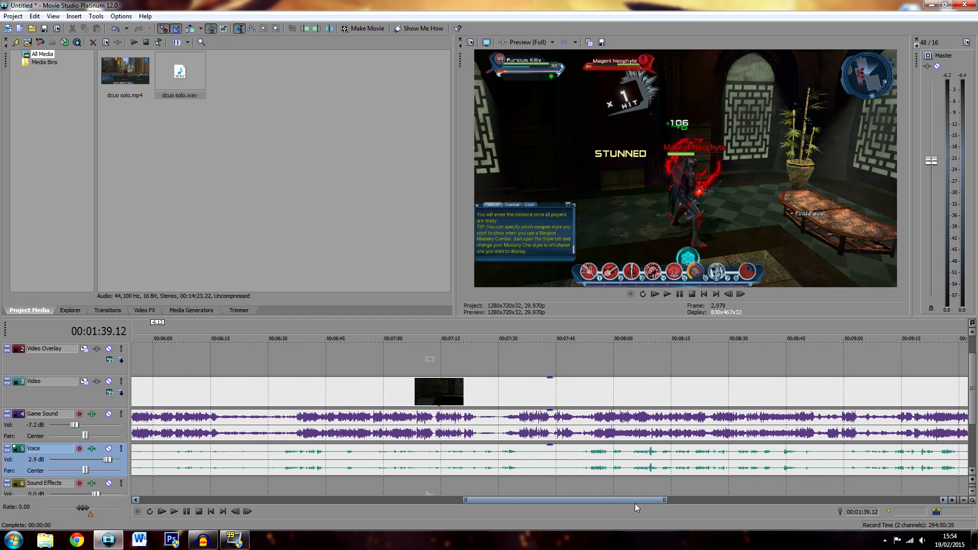
click(518, 462)
key(s)
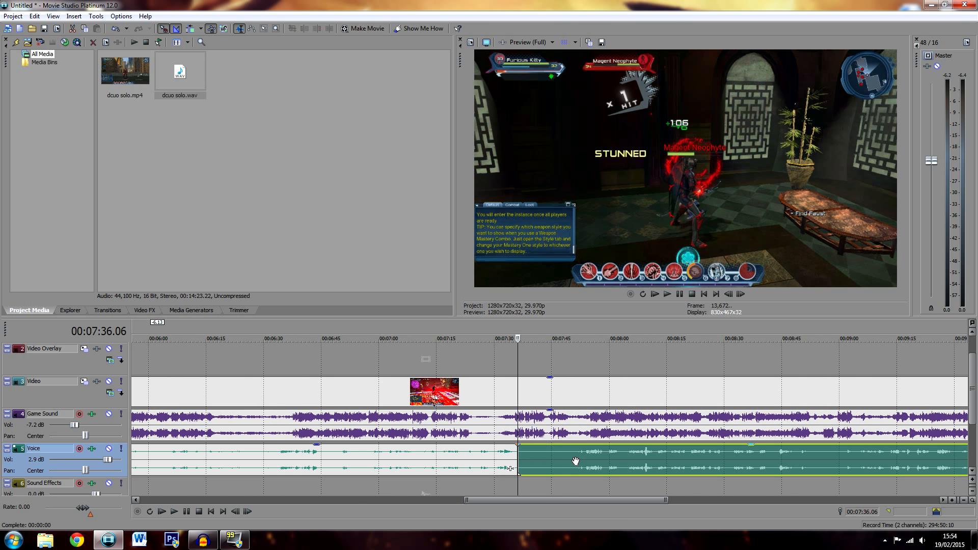
click(575, 461)
key(s)
click(563, 457)
key(Delete)
drag(560, 497, 496, 497)
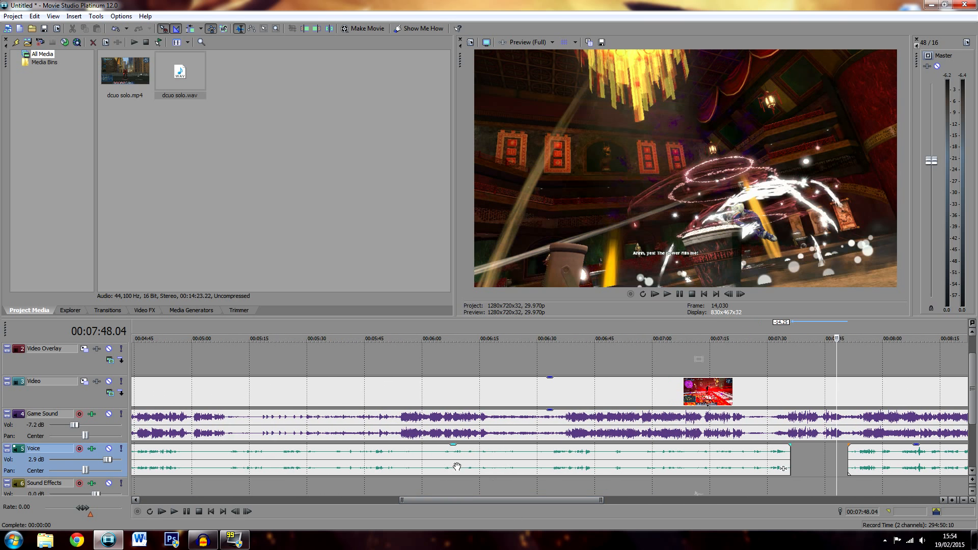
scroll(456, 467, up, 3)
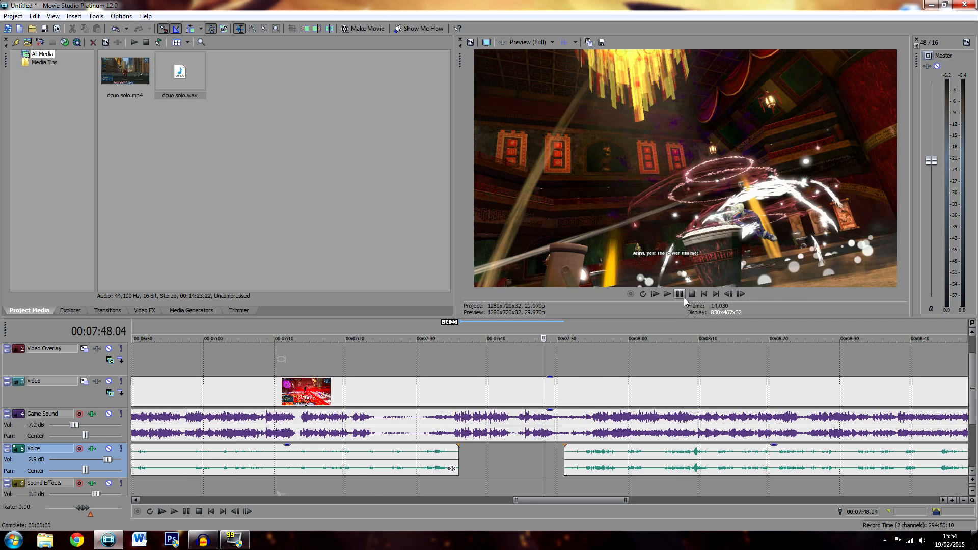
drag(571, 501, 269, 498)
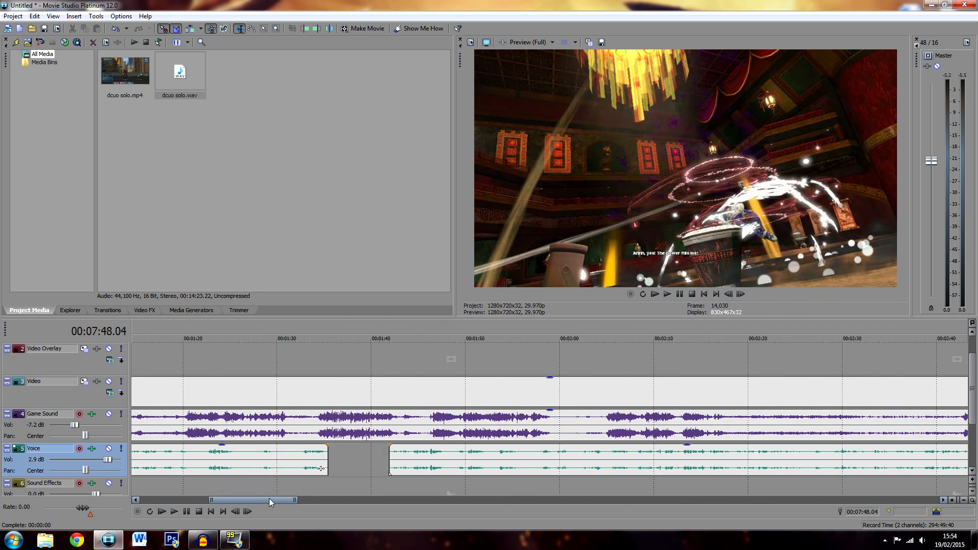
Review the voice clips around the gap near 00:01:40, and play the footage from 00:01:42.16
click(285, 463)
scroll(357, 456, down, 1)
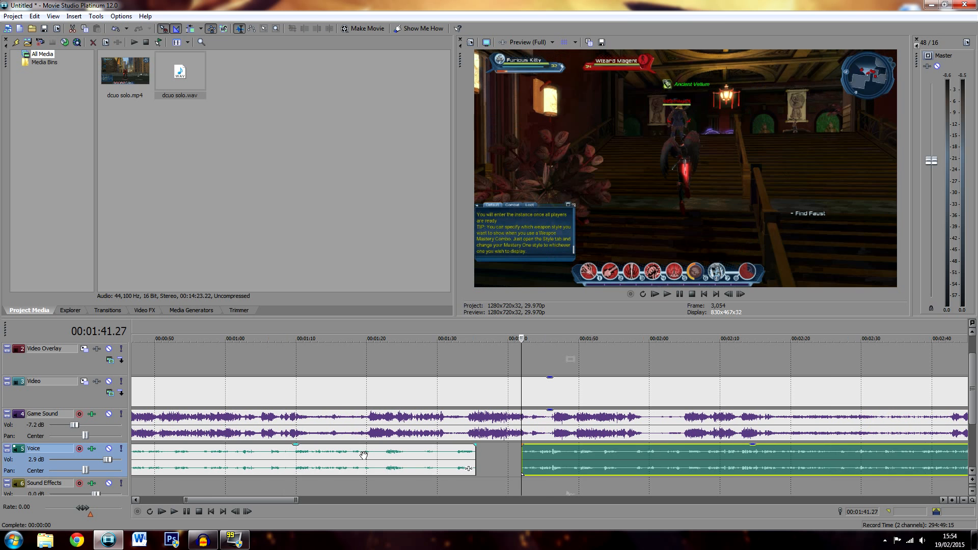
click(365, 456)
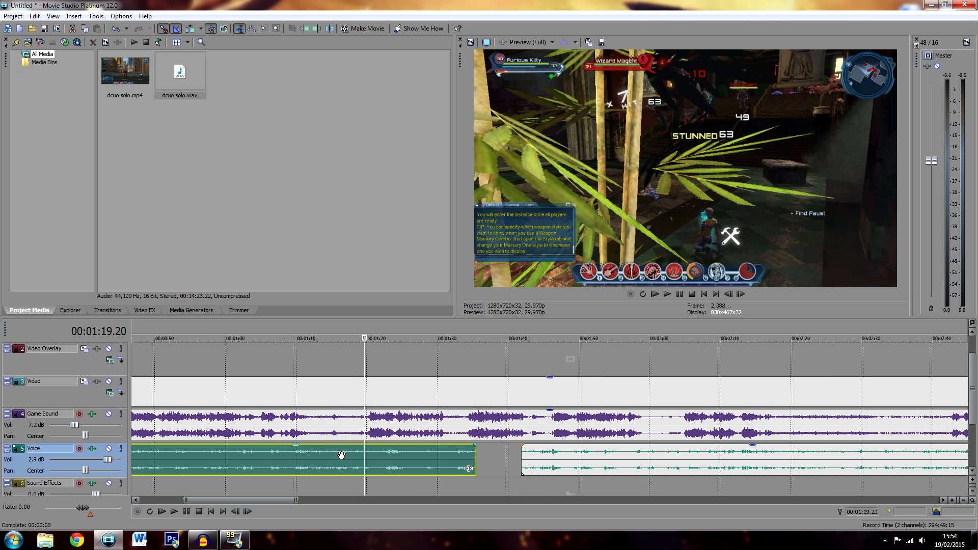
click(341, 455)
click(452, 452)
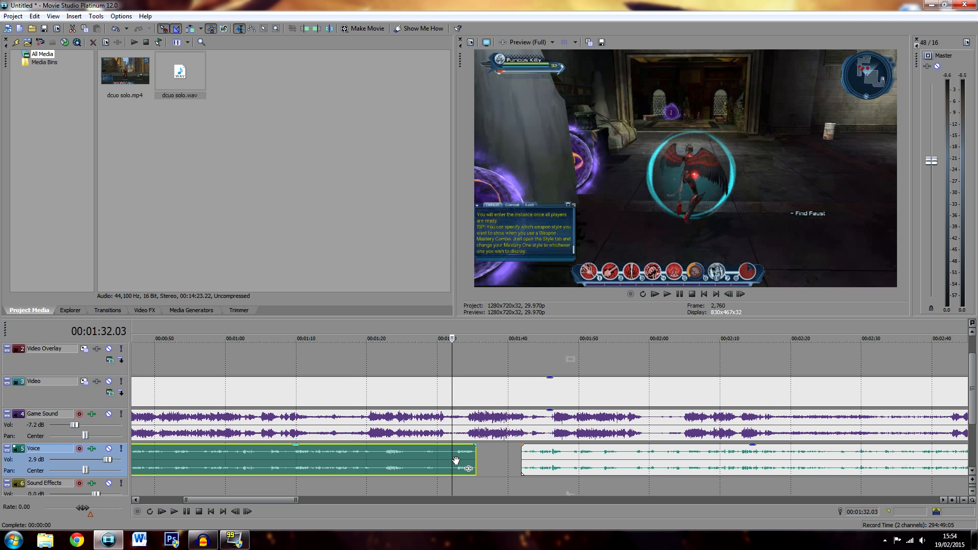
click(526, 454)
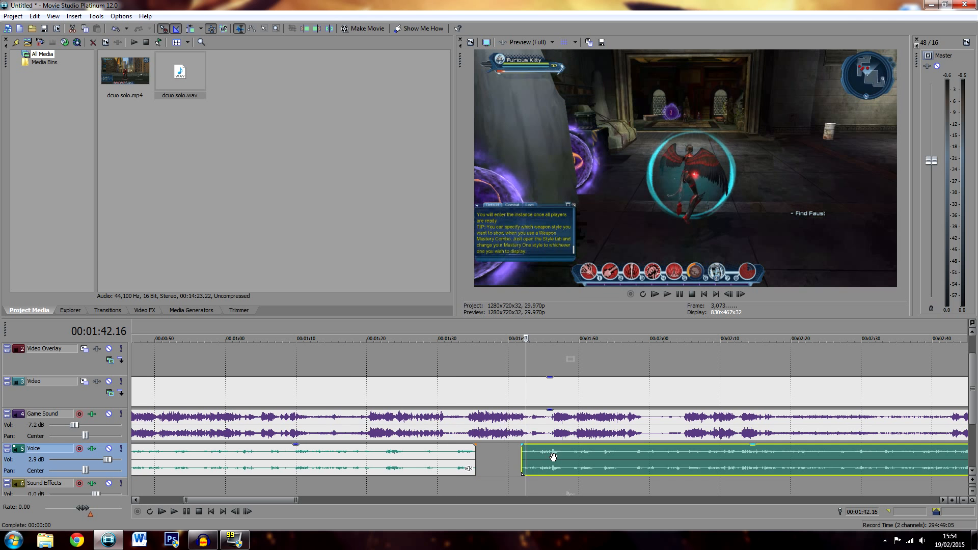
key(space)
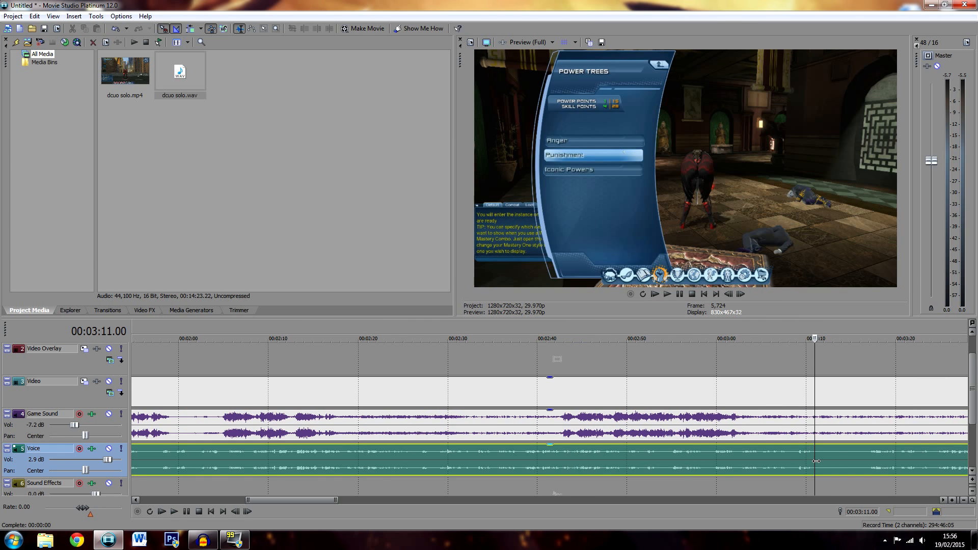
Split the voice, video and game sound clips at 00:03:11.01
key(s)
click(815, 428)
key(s)
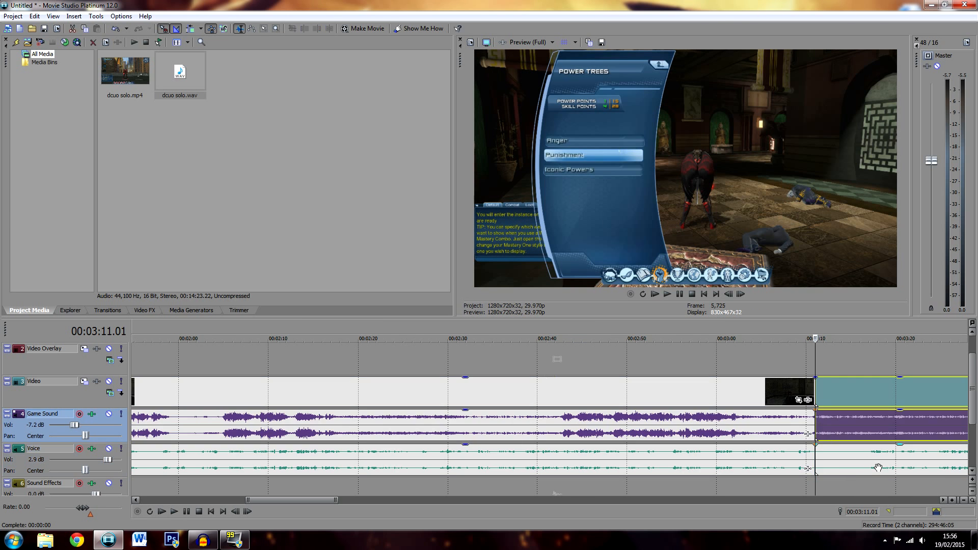
Split the voice, video and game sound clips at about 00:03:16.27 and delete the section between 00:03:11.01 and that point
scroll(863, 454, down, 2)
drag(315, 502, 343, 505)
click(417, 453)
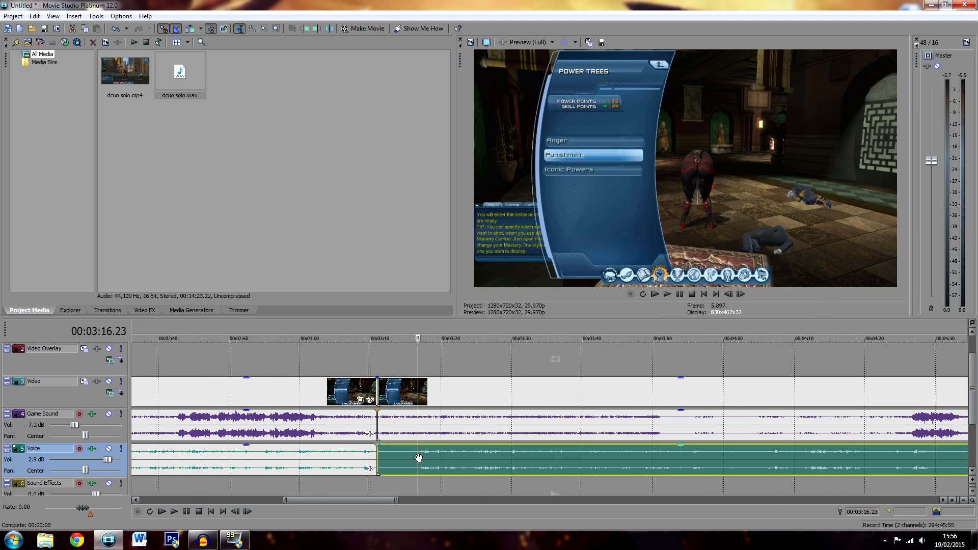
scroll(430, 473, up, 1)
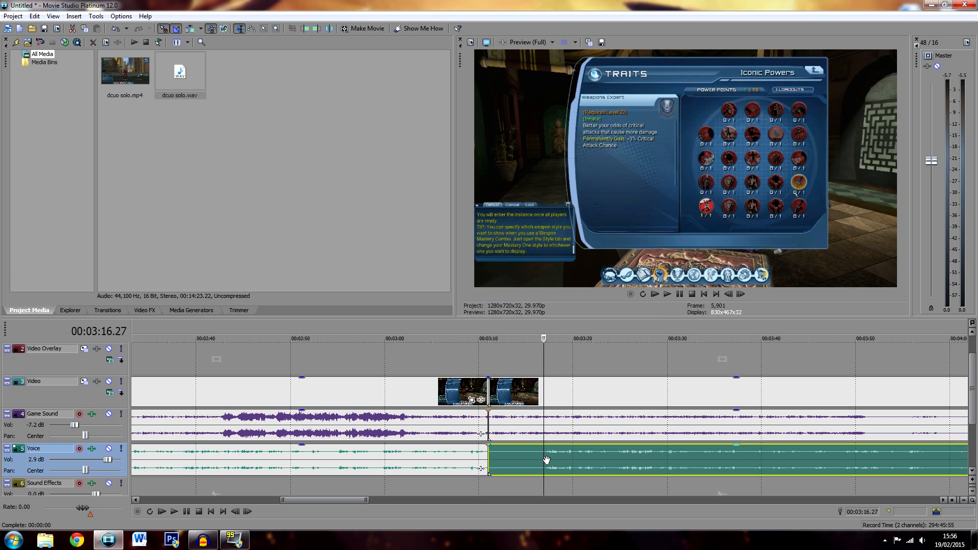
drag(509, 458, 651, 458)
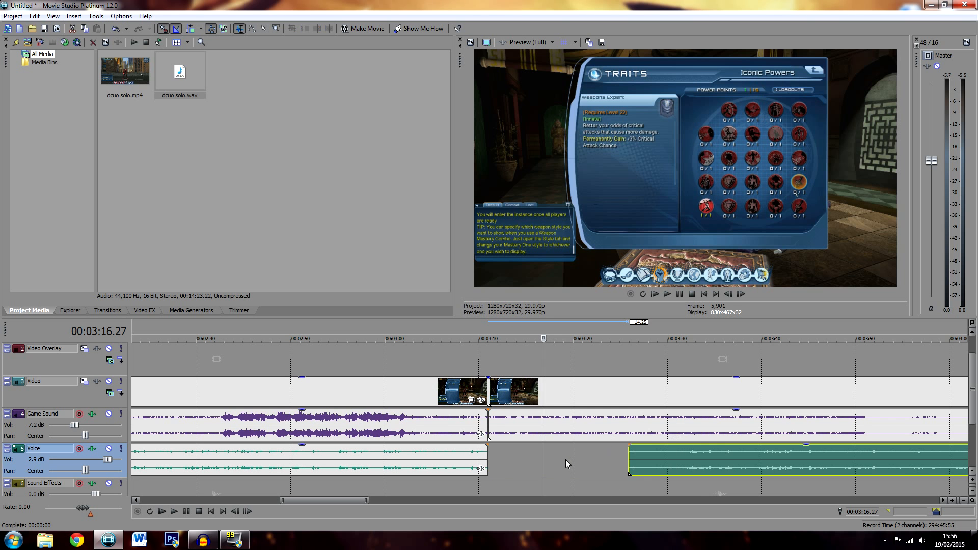
key(ctrl+z)
key(s)
click(543, 430)
key(s)
click(535, 426)
key(Delete)
click(536, 454)
key(Delete)
Move the later video, game sound and voice clips back against the preceding ones at 00:03:11.01, and play the join from 00:03:10.11
click(583, 424)
ctrl+click(630, 455)
drag(639, 427, 584, 422)
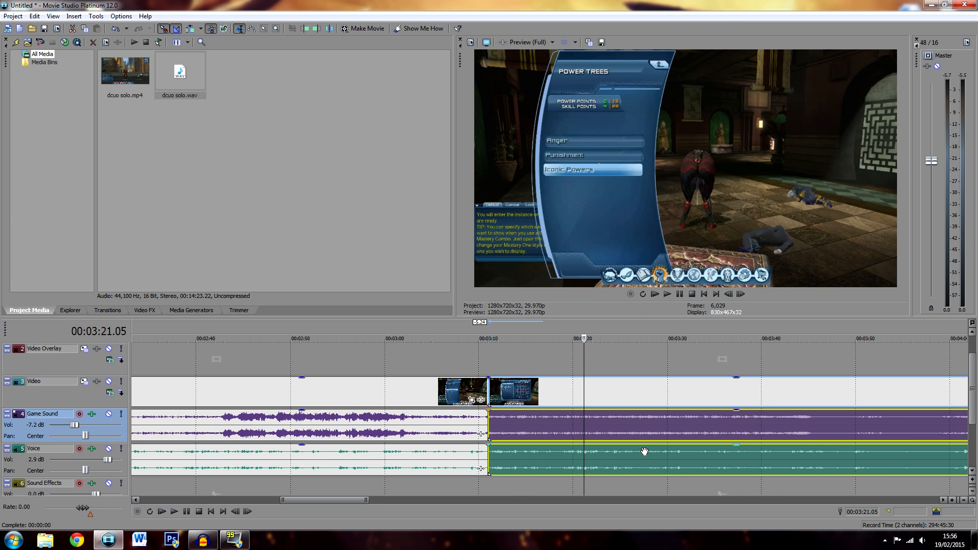
click(470, 423)
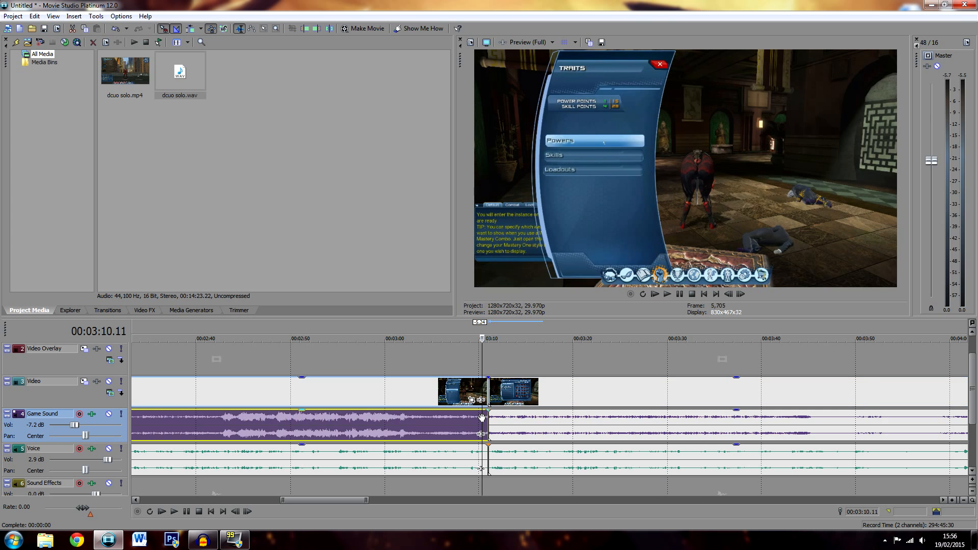
key(space)
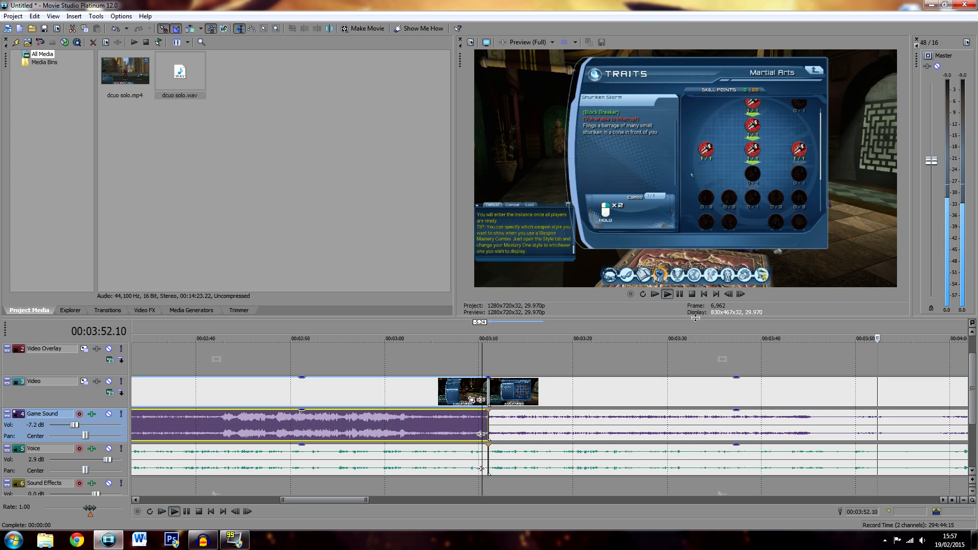
click(680, 294)
Listen around 00:03:52 for the cut point, and split the voice, video and game sound clips at 00:03:51.26
click(876, 458)
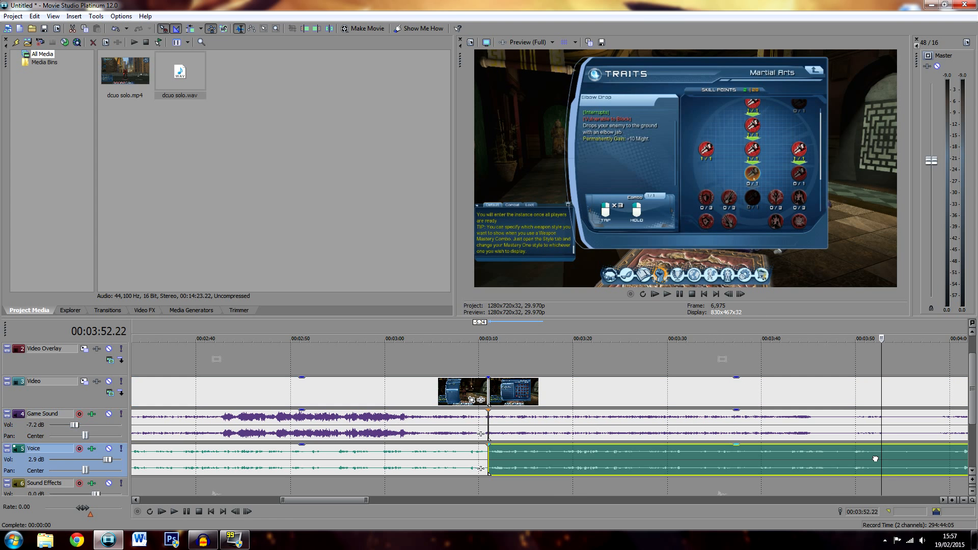
key(s)
click(877, 434)
ctrl+click(865, 468)
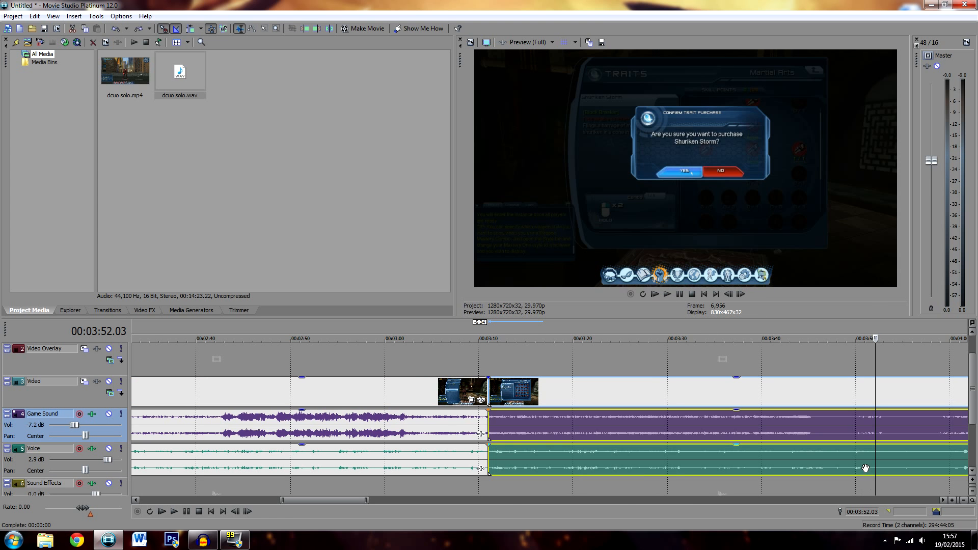
click(866, 461)
key(space)
key(space)
click(873, 456)
key(space)
key(space)
key(s)
click(871, 428)
key(s)
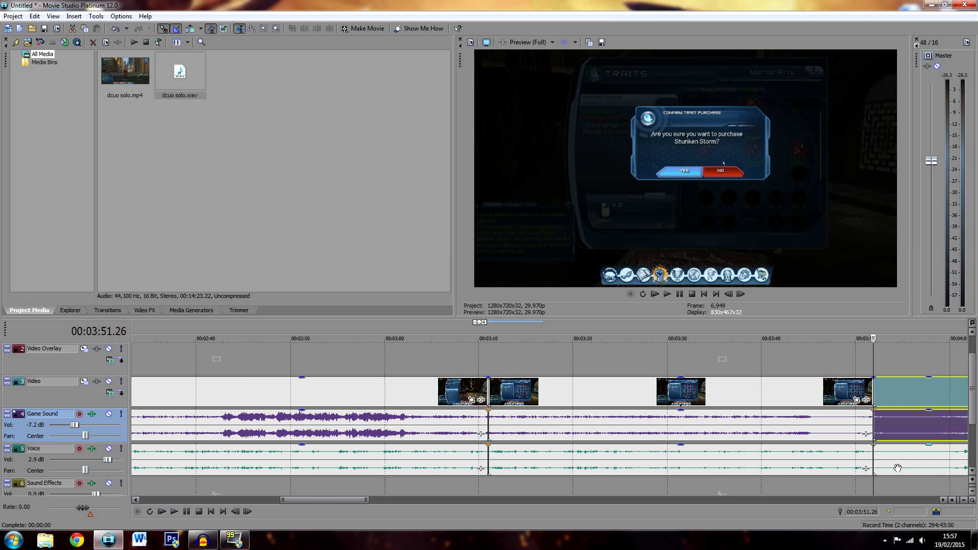
Listen to the commentary from about 00:04:00 for the end of the unwanted section, trying a split of the voice clip and undoing it
click(948, 461)
scroll(774, 482, down, 2)
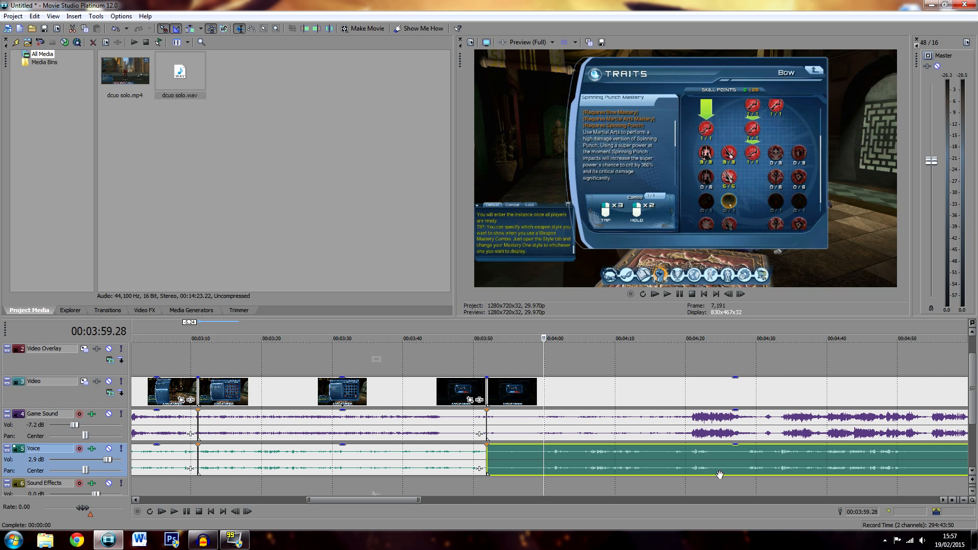
click(546, 459)
key(space)
key(s)
key(space)
key(ctrl+z)
key(Left)
key(Left)
key(space)
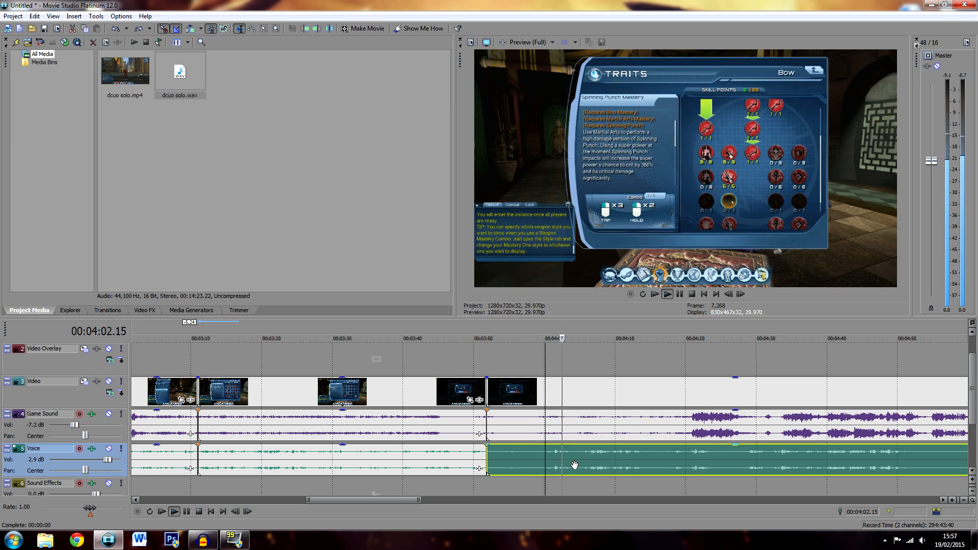
key(space)
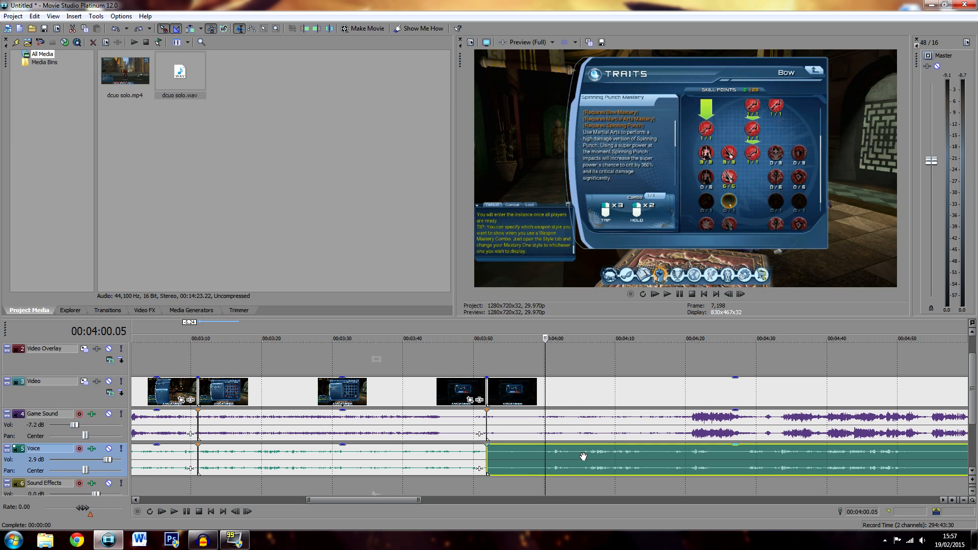
Split the voice, video and game sound clips at 00:04:07.12 and delete the section from 00:03:51.26 to that point
click(584, 455)
key(space)
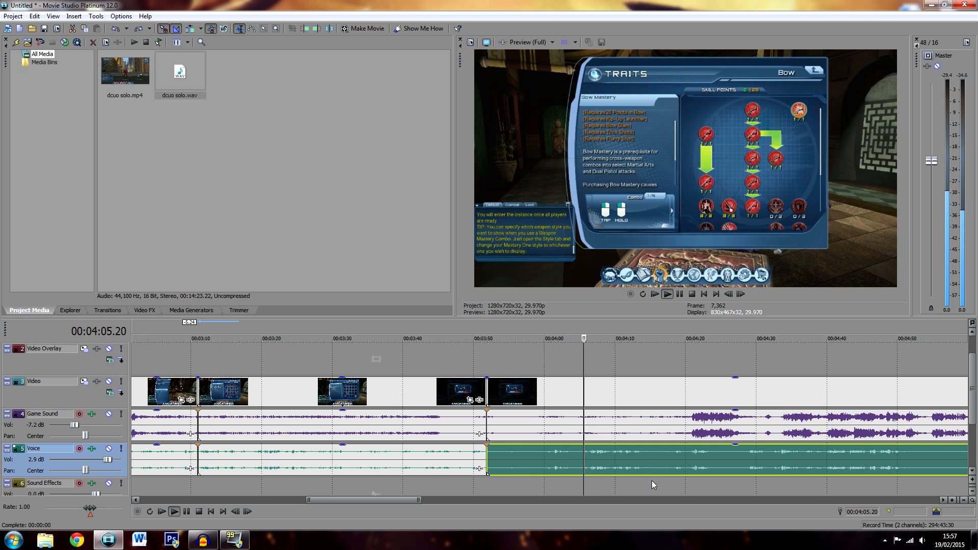
scroll(643, 476, up, 1)
key(space)
scroll(600, 476, up, 2)
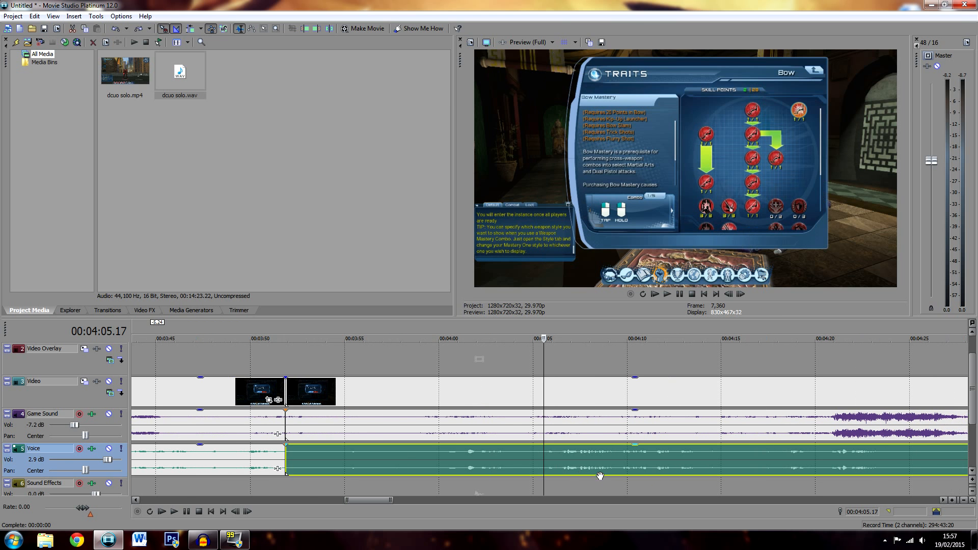
click(577, 460)
click(579, 464)
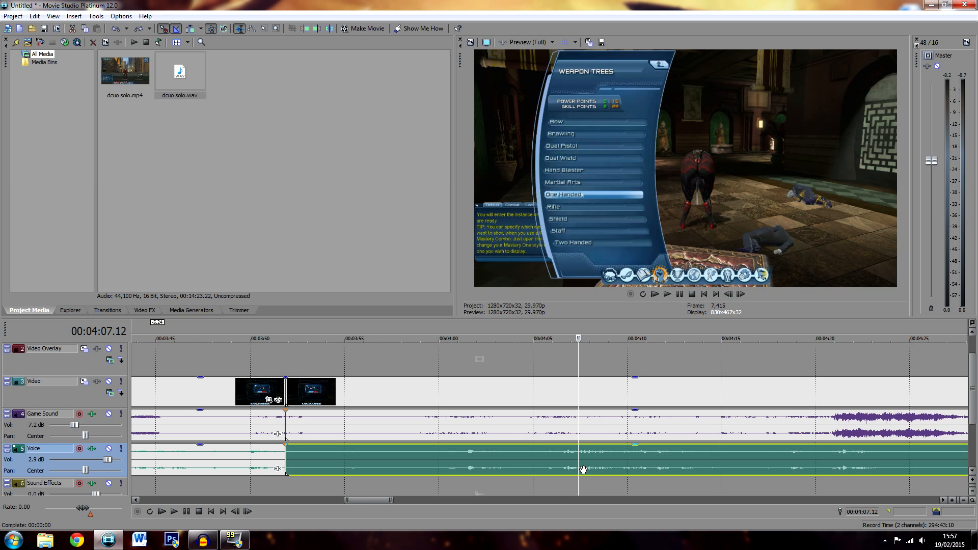
key(space)
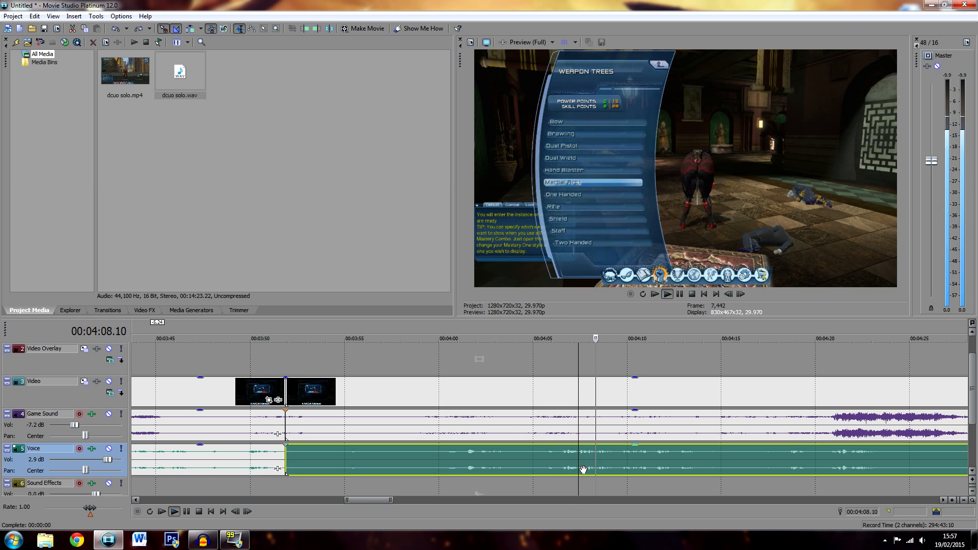
key(space)
key(s)
click(580, 434)
key(s)
click(526, 421)
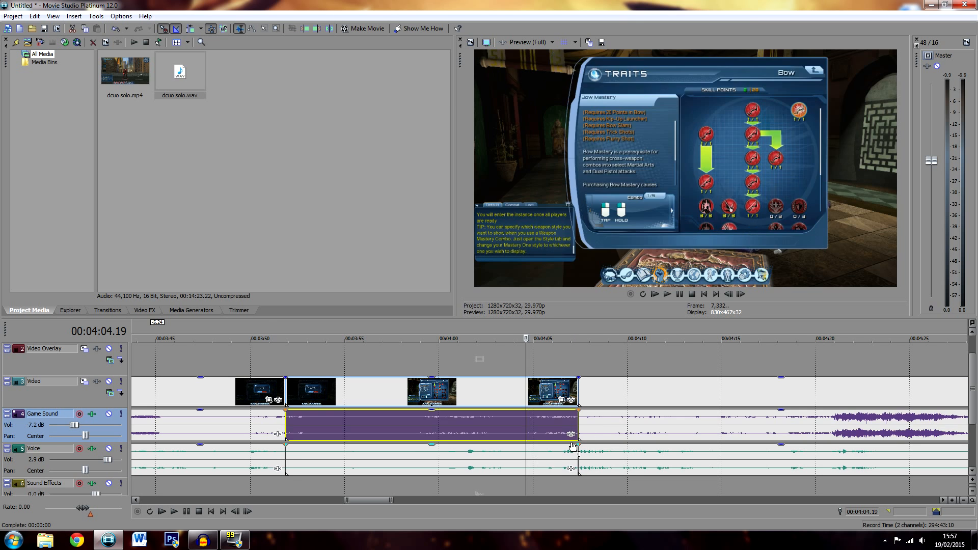
key(Delete)
Move the later video, game sound and voice clips back to close the gap at 00:03:51.26, and place the cursor just before the join
click(613, 434)
ctrl+click(660, 462)
drag(683, 433, 387, 417)
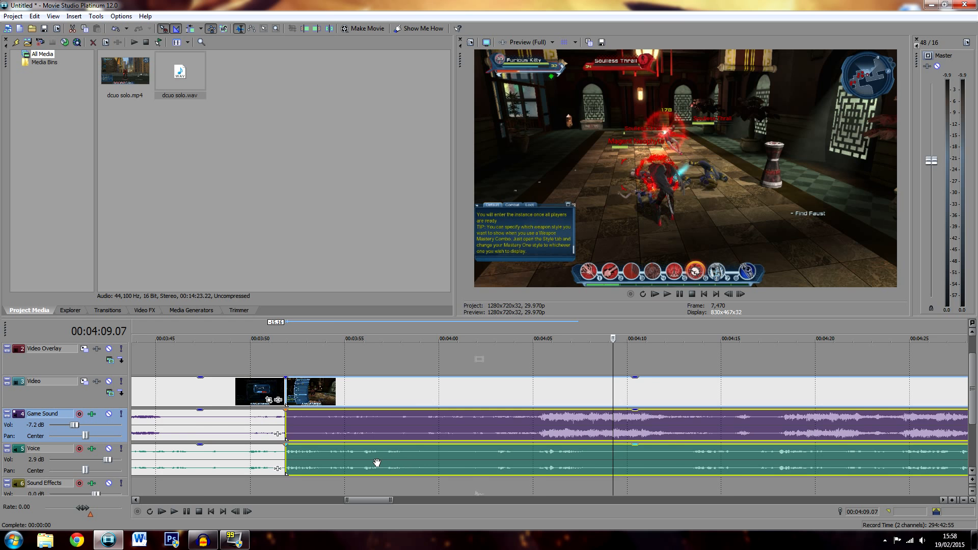
scroll(373, 463, down, 4)
click(371, 427)
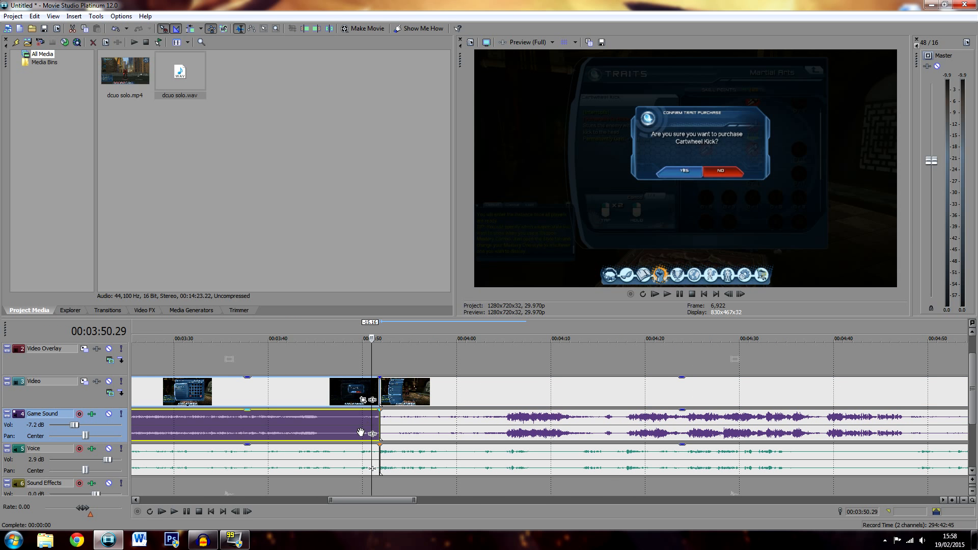
Save the project as "dcuo solo" in the DCUO folder inside Documents > Videos
key(ctrl+s)
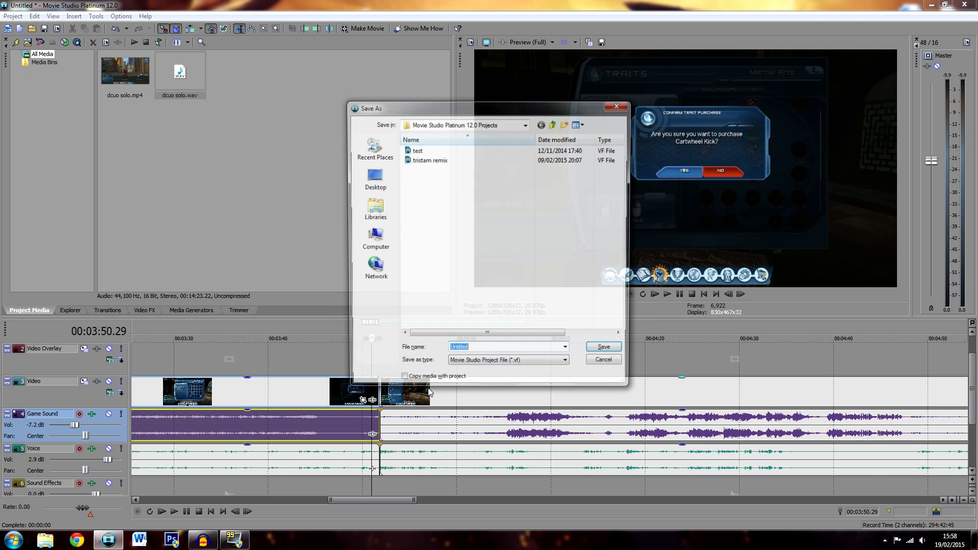
click(372, 209)
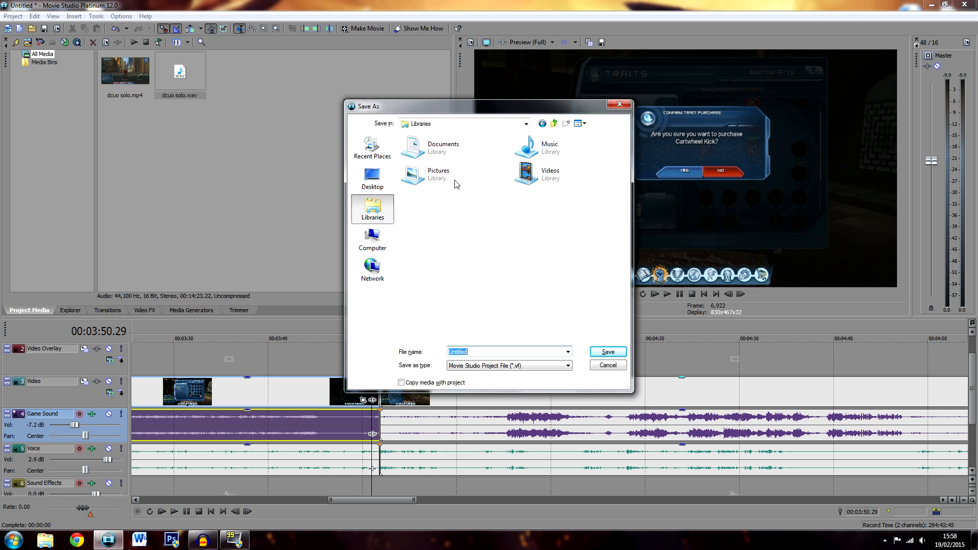
double_click(460, 153)
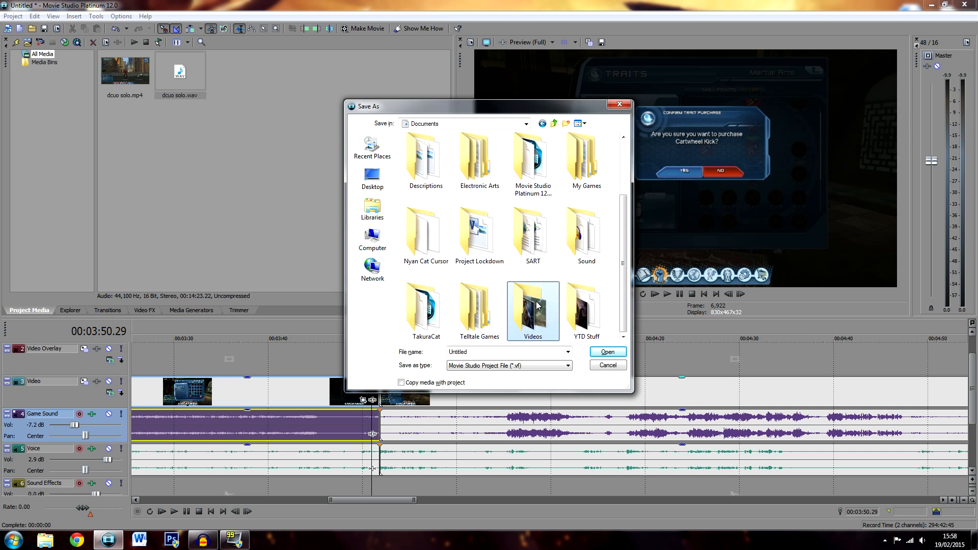
double_click(533, 308)
double_click(426, 158)
text(dcuo solo)
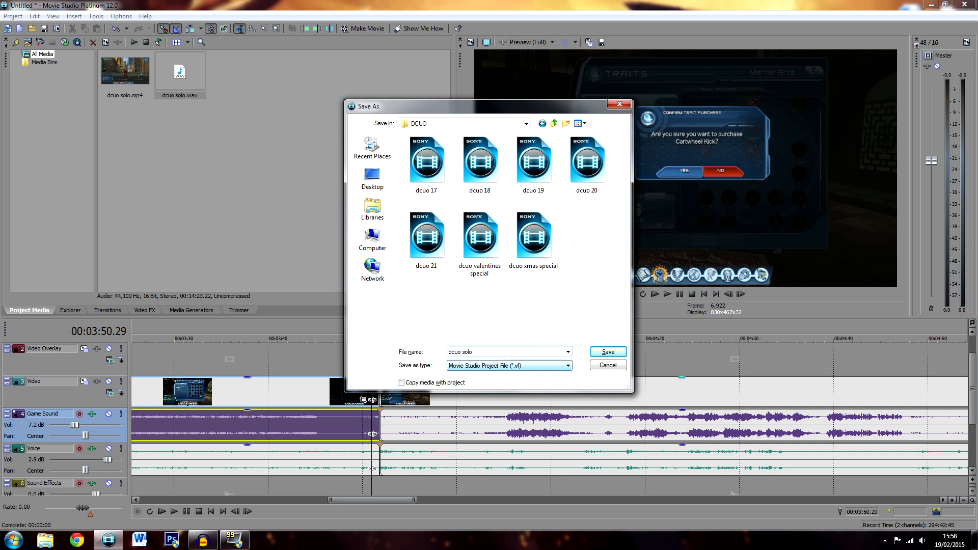
key(Return)
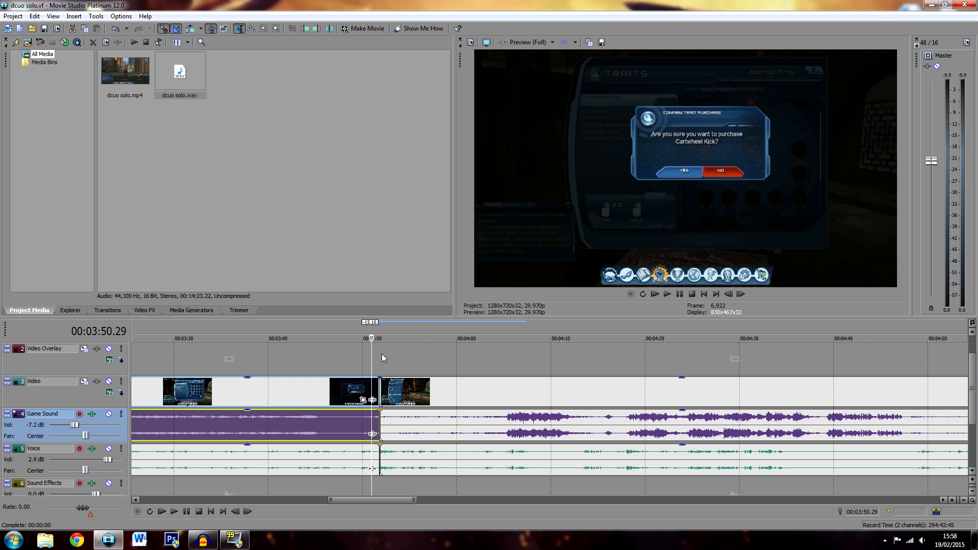
Play the join near 00:03:52 to check the cut, and pause playback at 00:03:57.08
key(space)
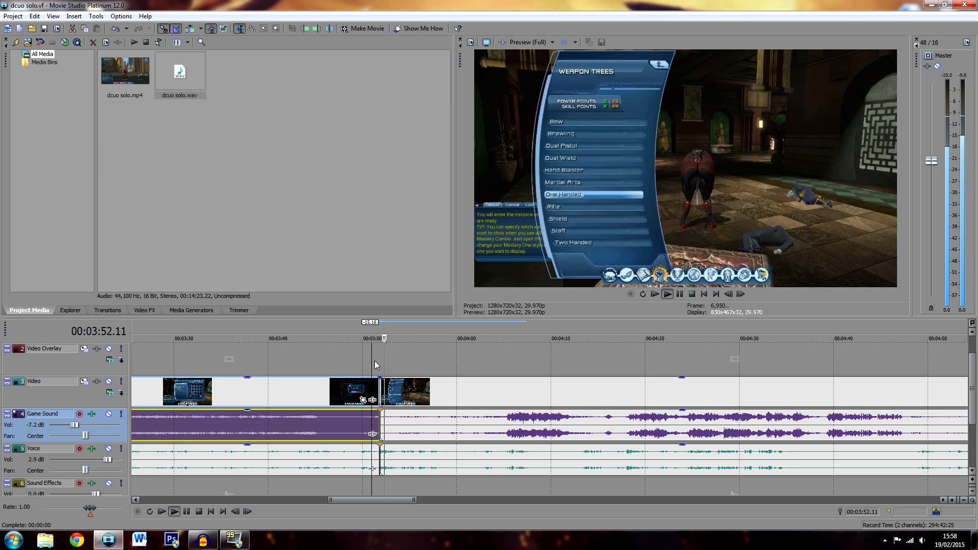
click(343, 358)
scroll(491, 387, up, 1)
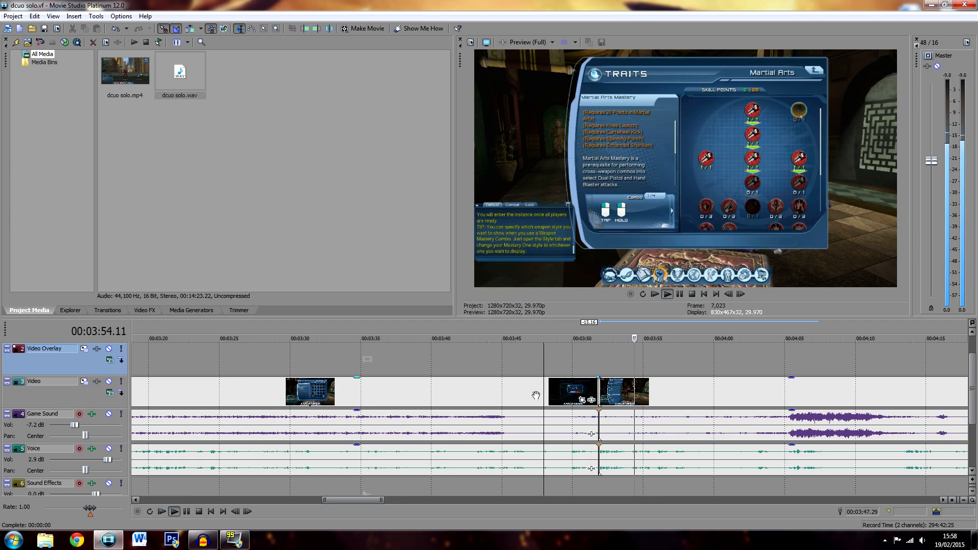
scroll(536, 395, down, 2)
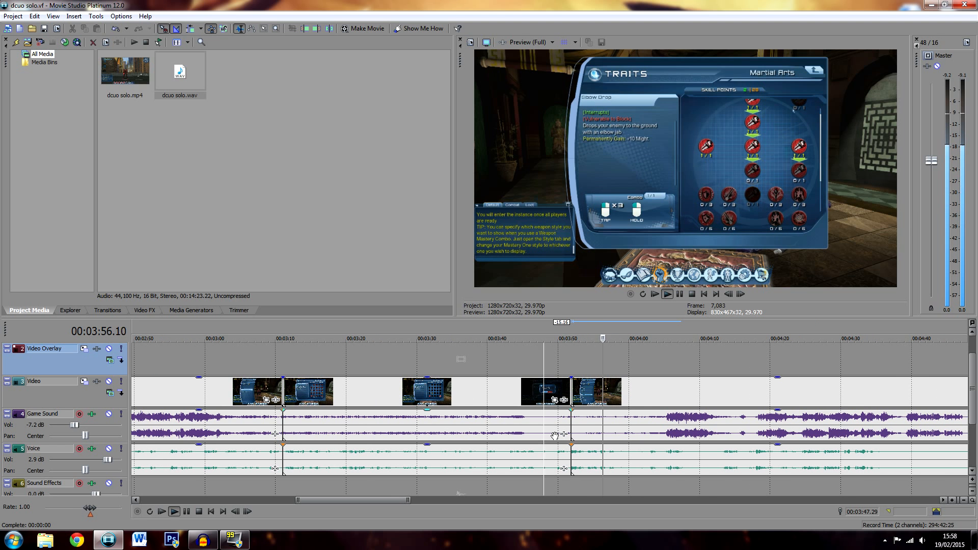
click(679, 294)
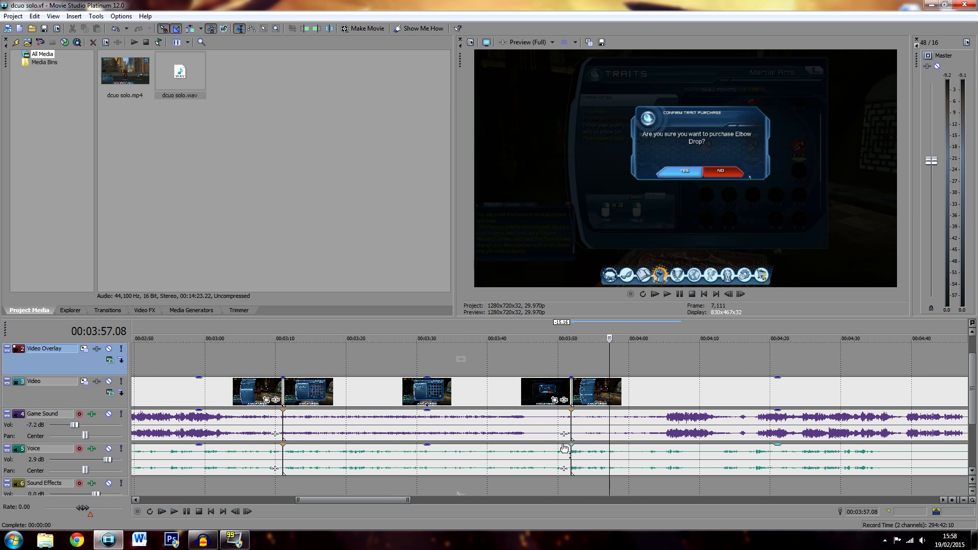
Play on past 00:03:57.08, and split the voice, video and game sound clips at 00:03:59.14
click(666, 294)
scroll(667, 438, up, 1)
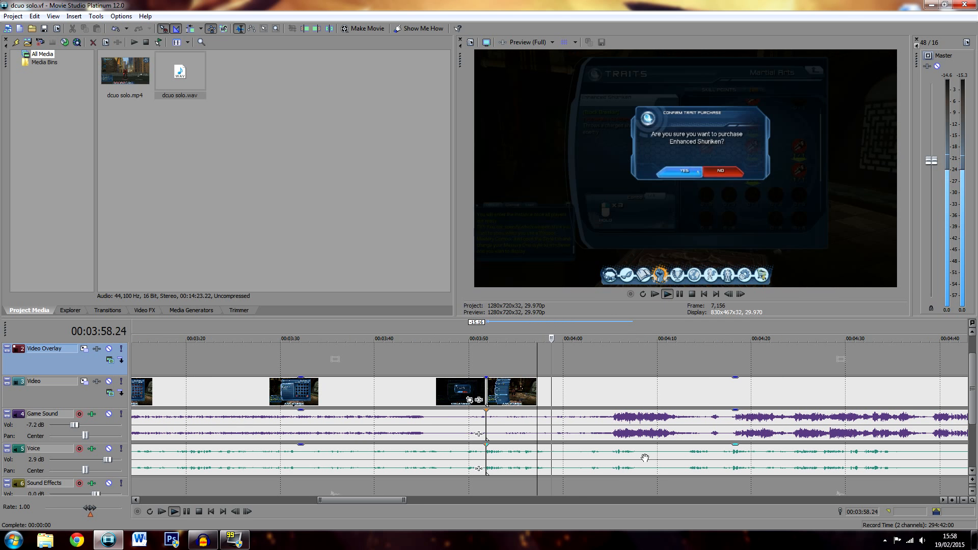
key(space)
click(558, 460)
key(s)
click(563, 431)
key(s)
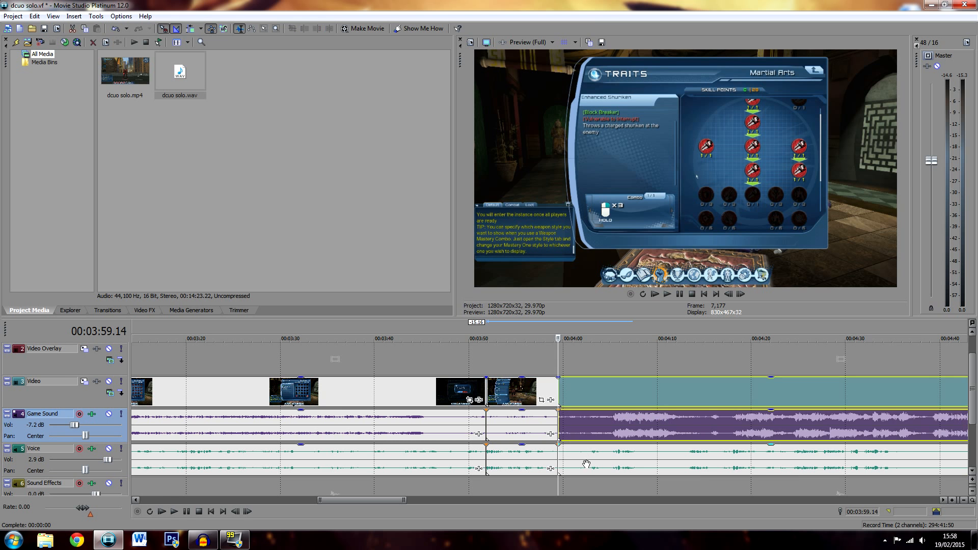
Split the voice clip at about 00:04:01, and undo it together with the voice, video and game sound splits at 00:03:59.14
click(580, 462)
key(space)
key(space)
click(575, 460)
key(s)
click(570, 457)
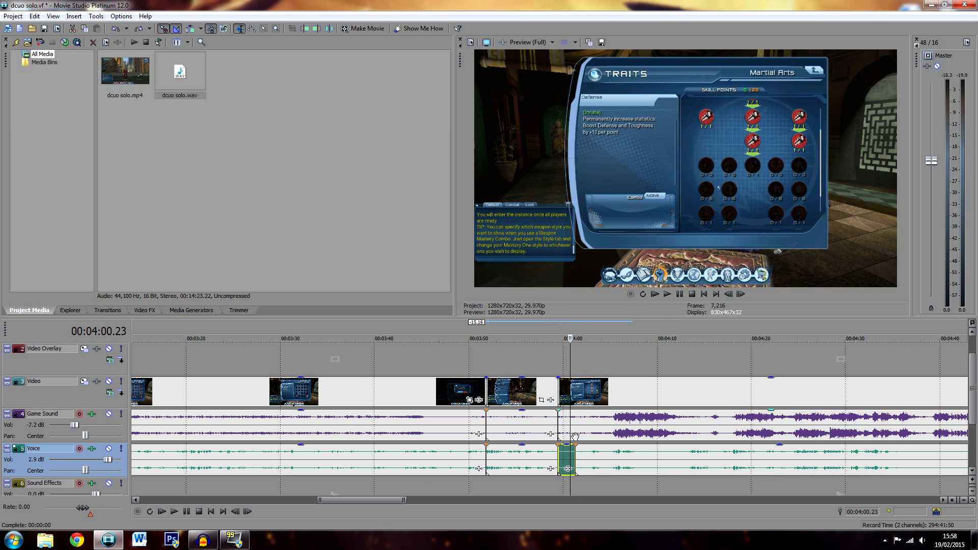
key(ctrl+z)
key(ctrl+z)
key(ctrl+z)
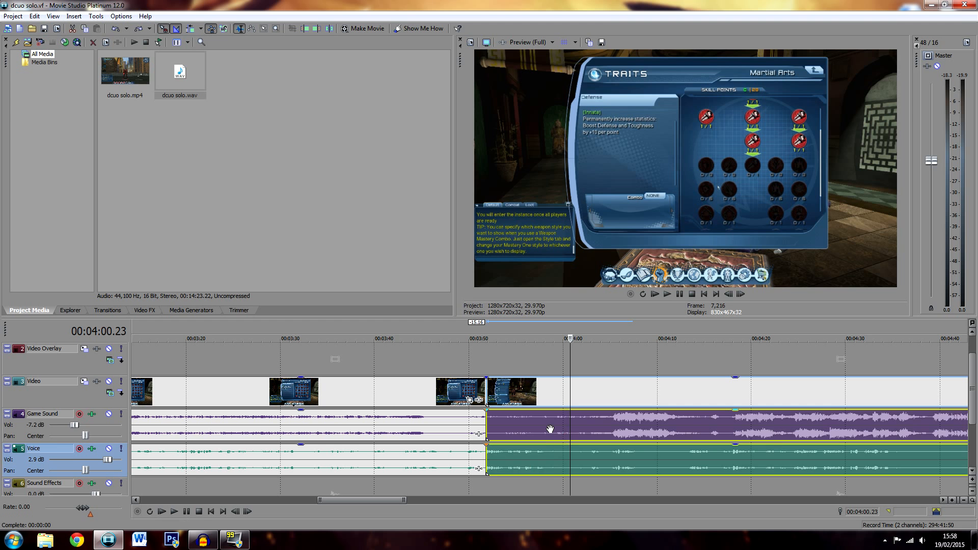
Try to split the video and game sound at 00:04:01.08 and about 00:04:12, and shorten the section between the cuts
click(550, 429)
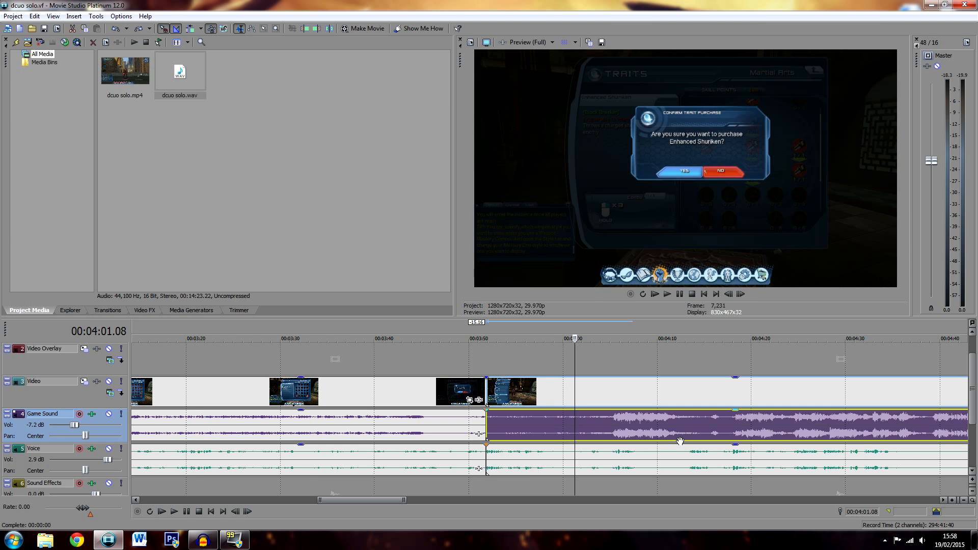
key(s)
click(685, 423)
key(s)
click(648, 425)
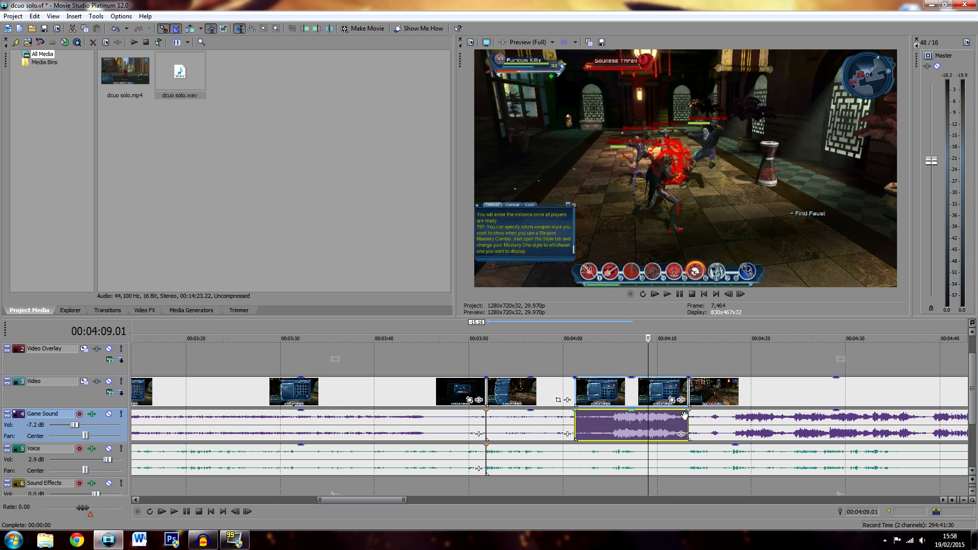
drag(685, 417, 592, 421)
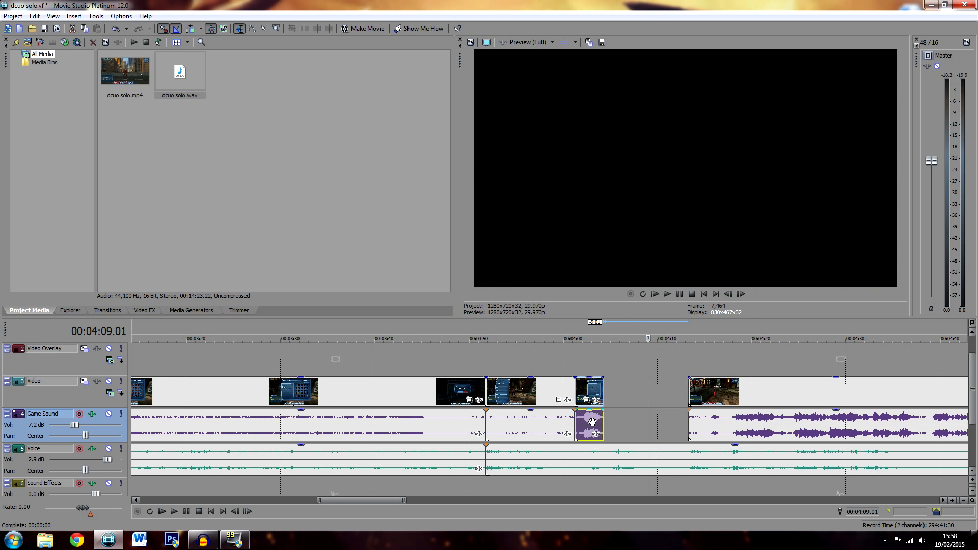
click(575, 421)
key(space)
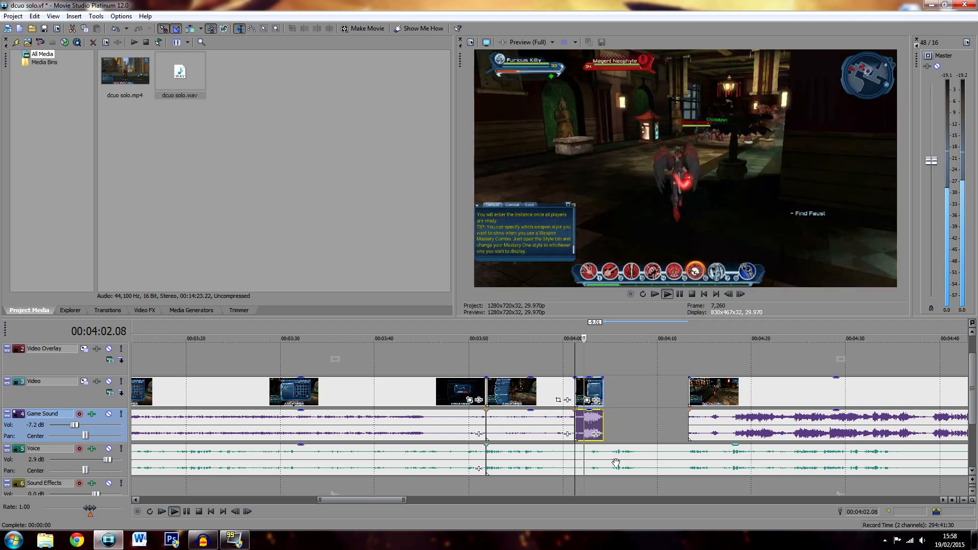
key(space)
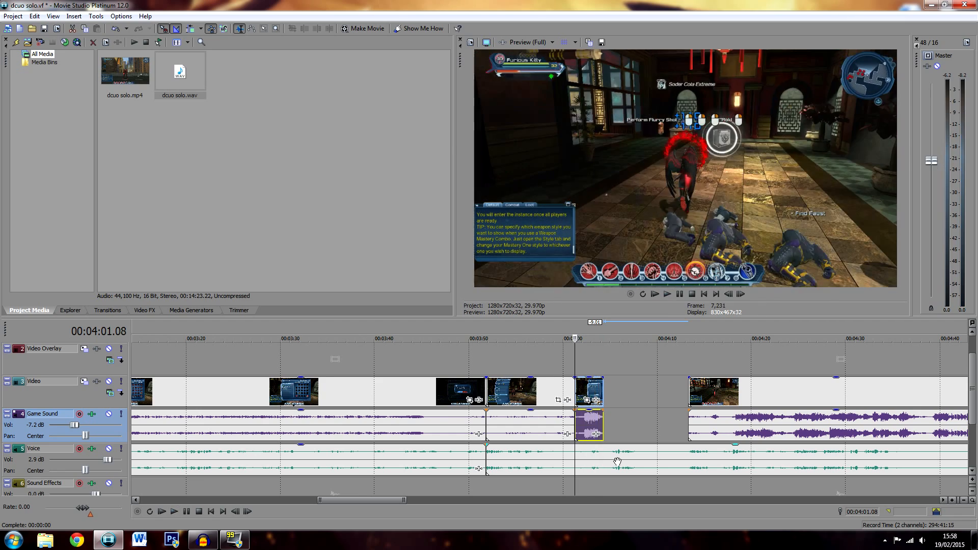
key(ctrl+z)
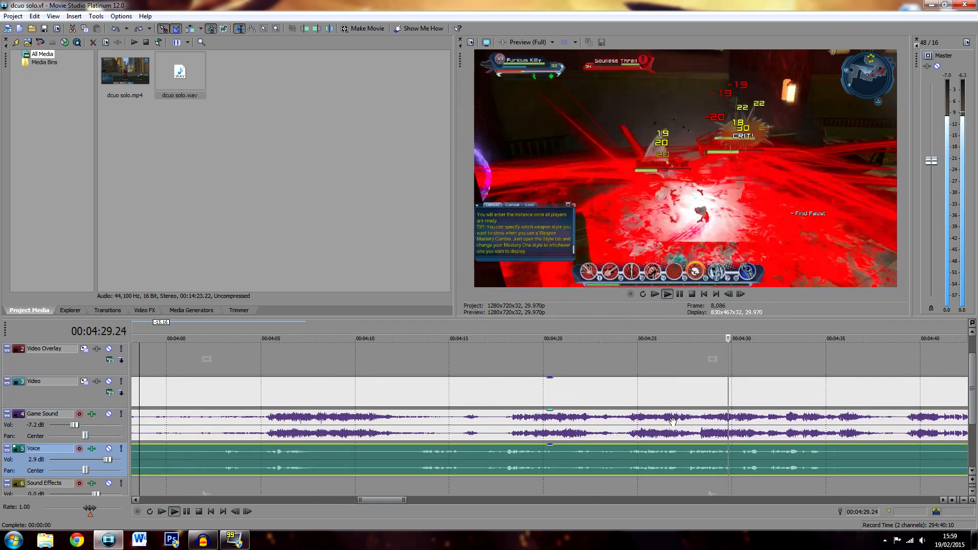
Split the video and game sound at about 00:04:18 and 00:04:38.22, and lower the section's game sound gain to about -2.8 dB
key(space)
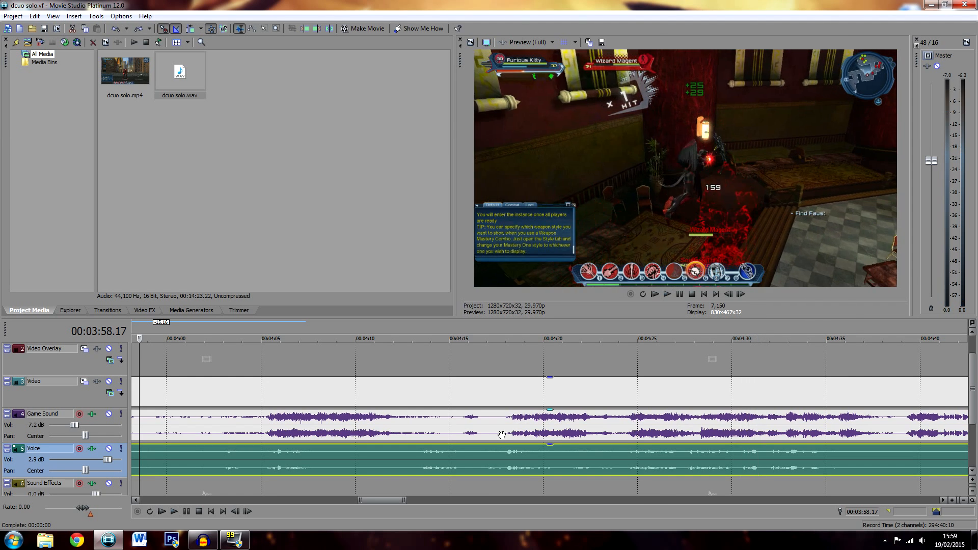
click(502, 433)
key(s)
click(899, 435)
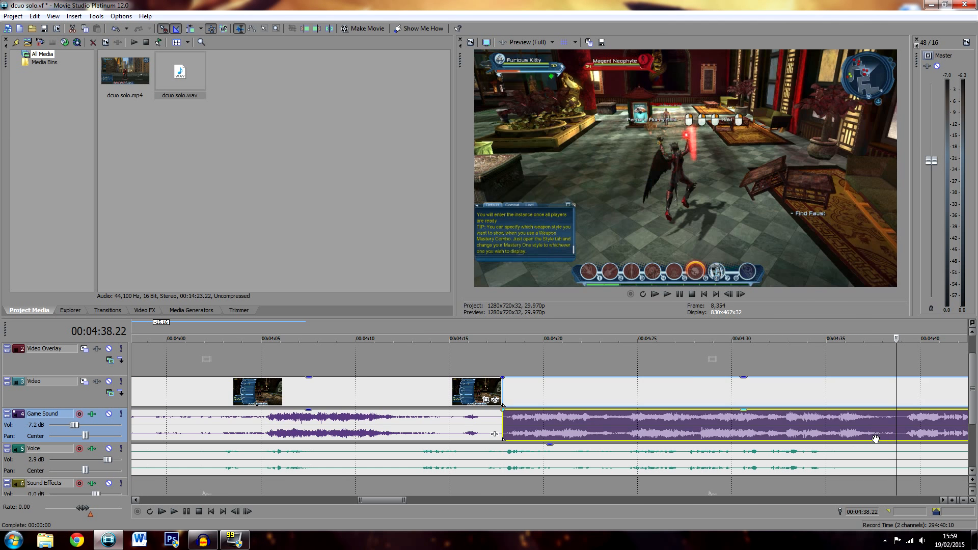
key(s)
drag(699, 411, 698, 427)
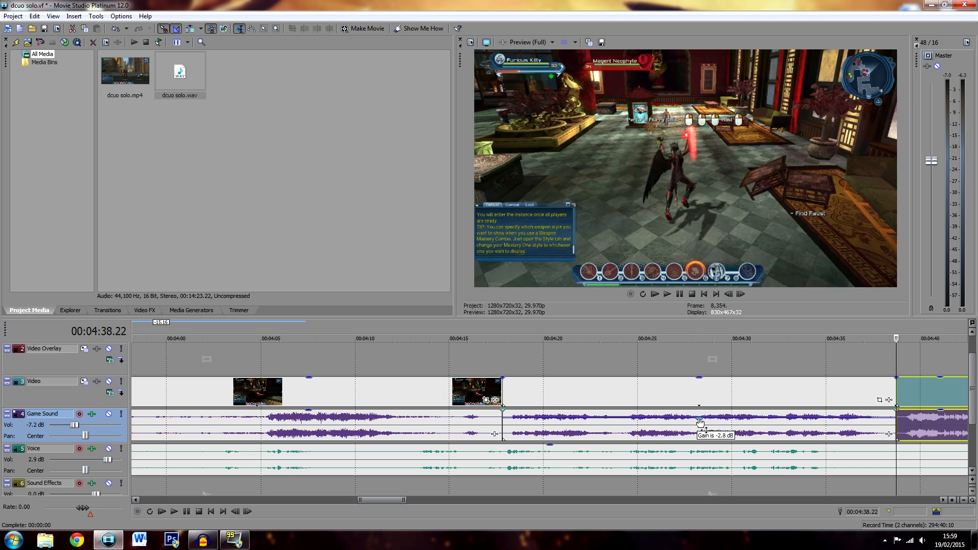
Play the lowered game sound section from 00:04:27.23 and again from 00:04:25.16 to check the volume
click(689, 433)
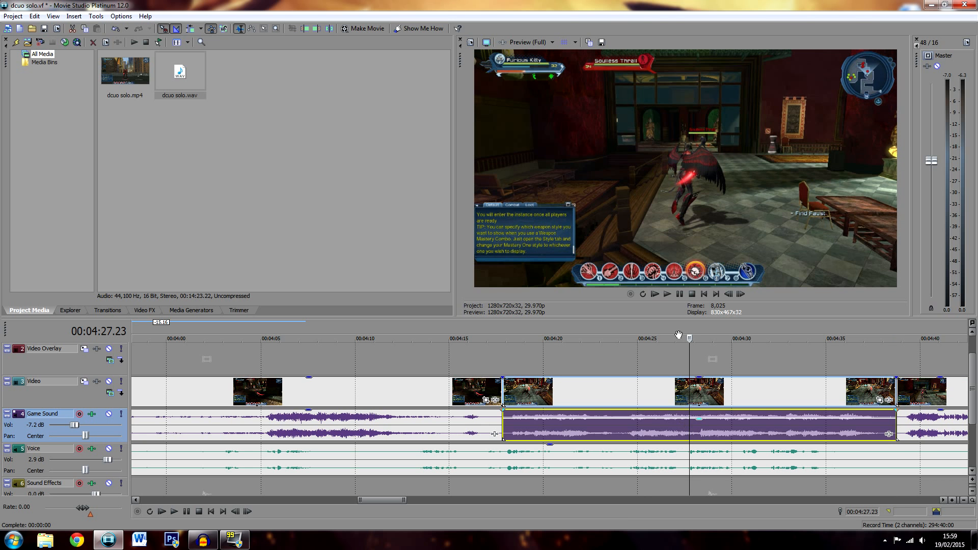
click(682, 295)
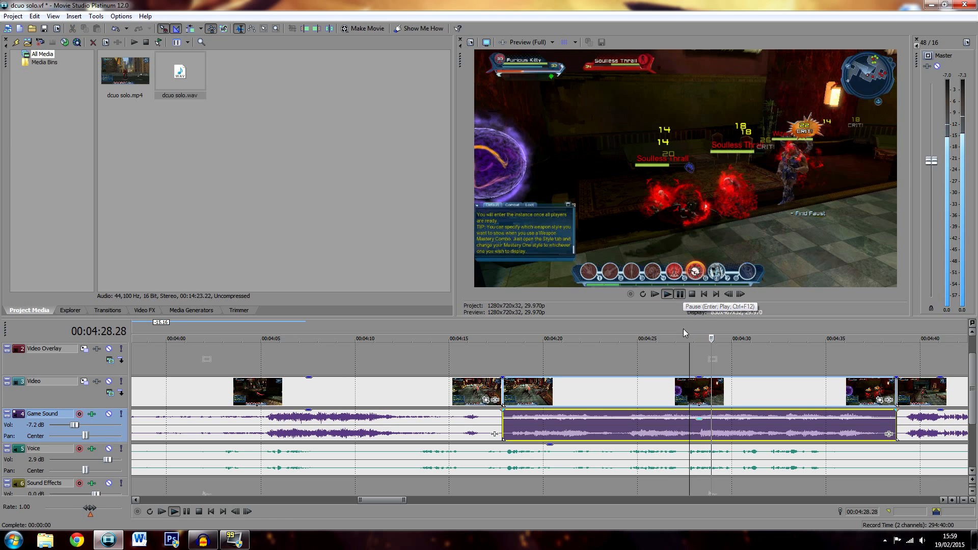
key(Return)
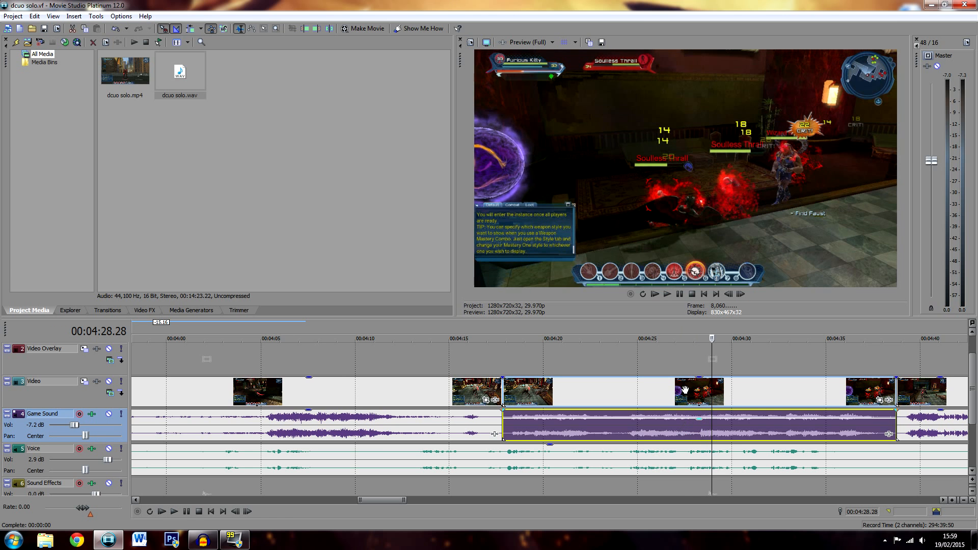
click(648, 362)
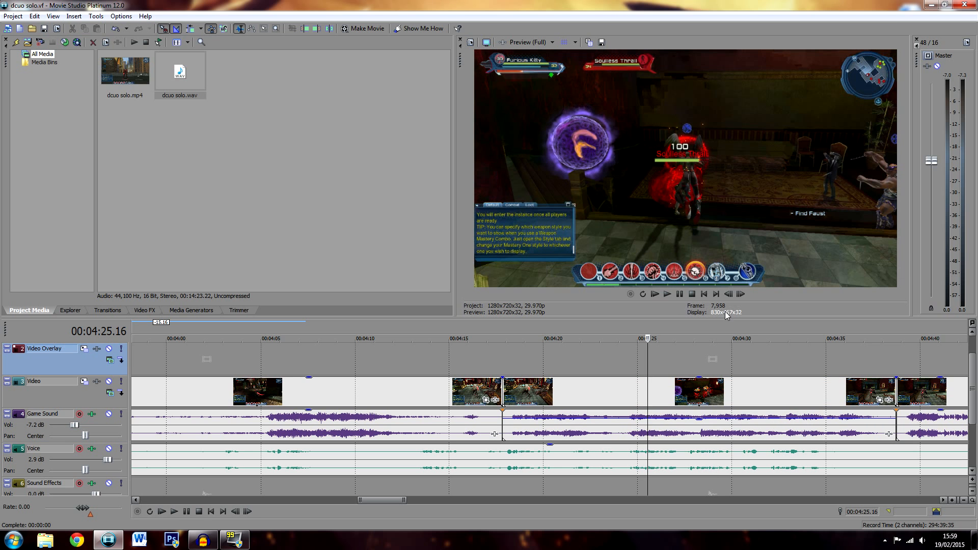
click(664, 295)
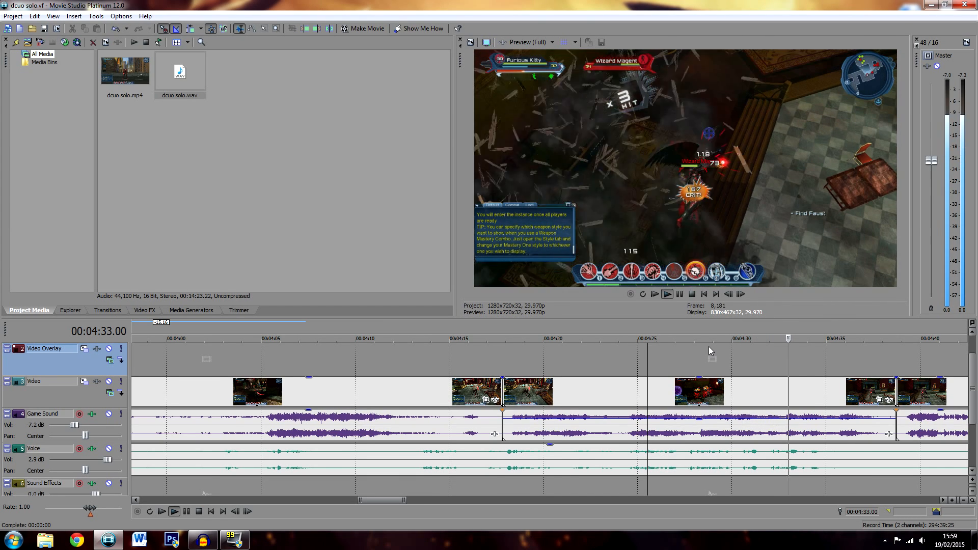
Split the voice clip at 00:04:36.11 and about 00:04:48, and delete the section between the cuts
scroll(810, 400, down, 1)
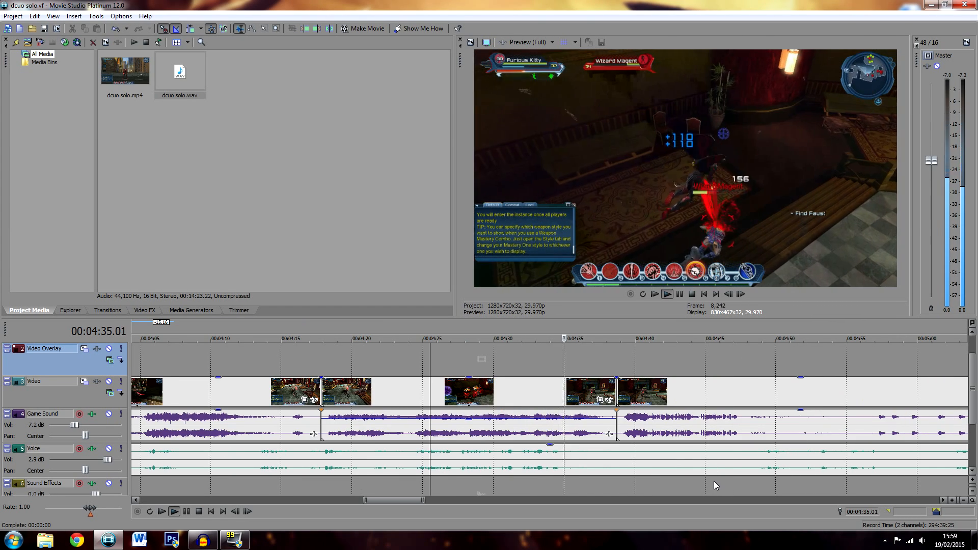
click(583, 456)
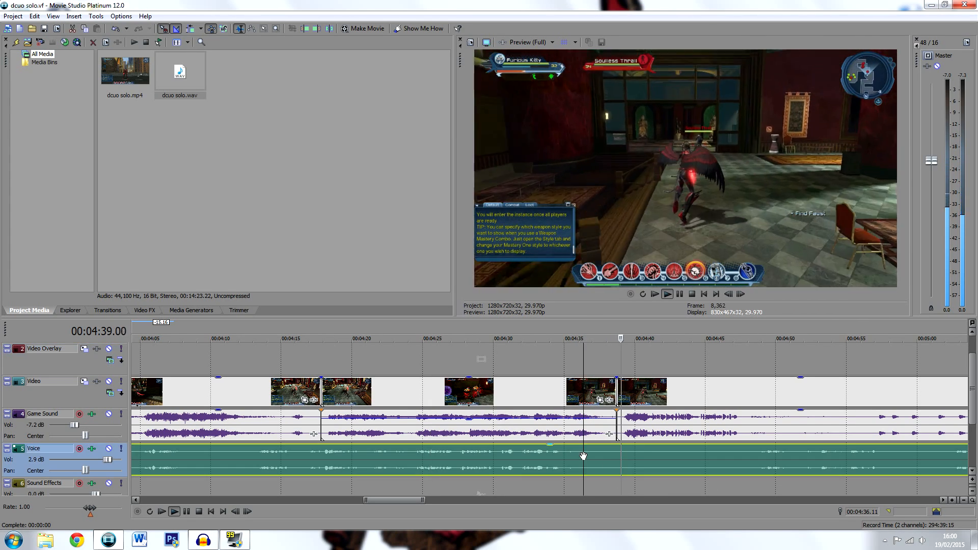
key(space)
key(s)
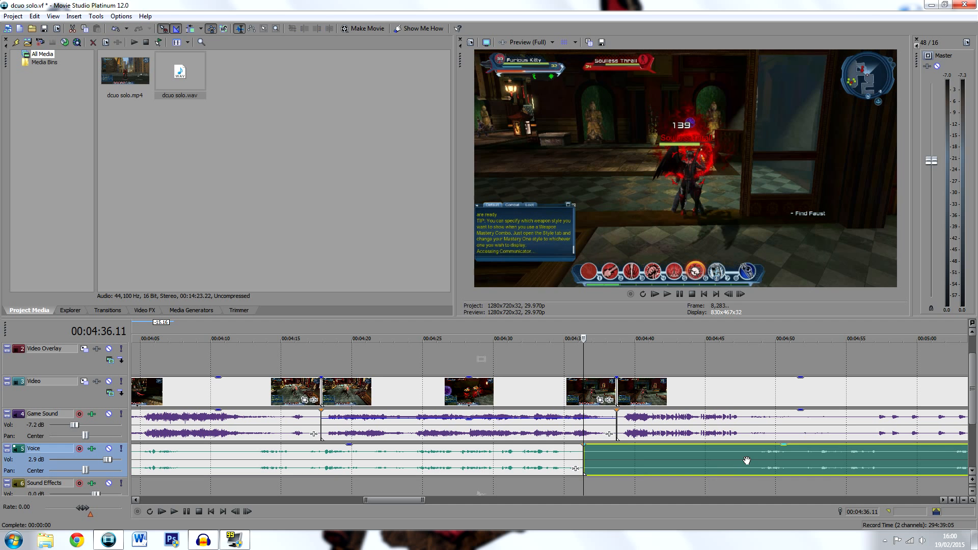
click(754, 455)
key(s)
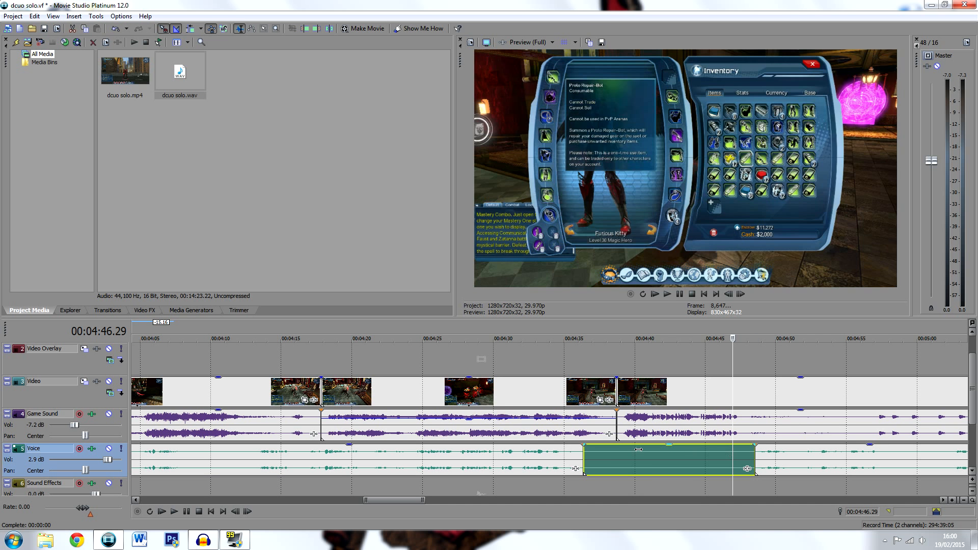
key(Delete)
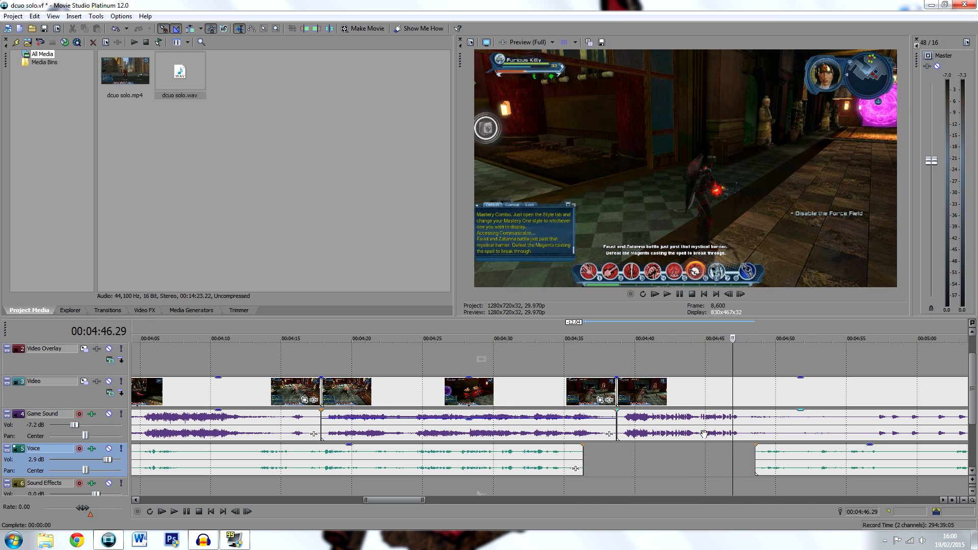
Split the voice clip at 00:04:57.06 and about 00:05:02, and delete the section between the cuts
click(753, 437)
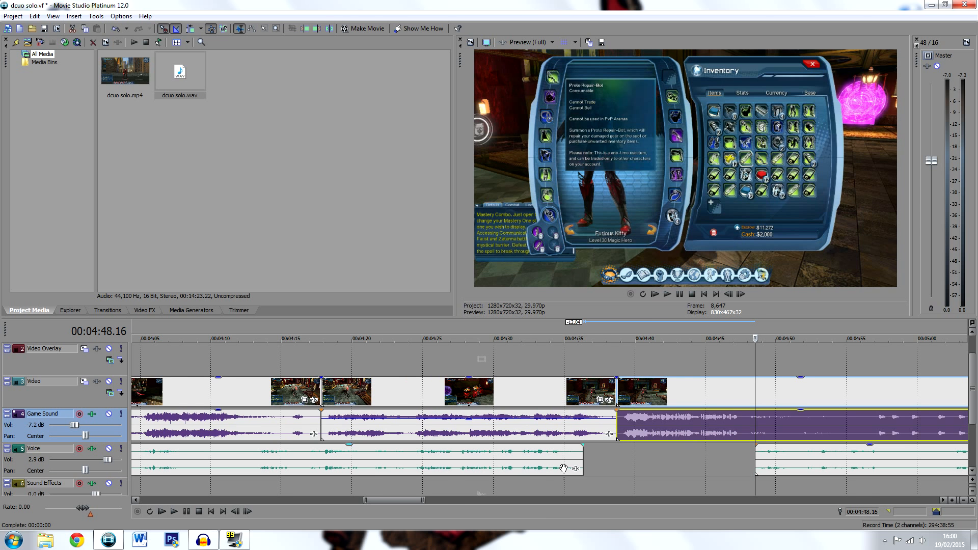
scroll(563, 467, right, 3)
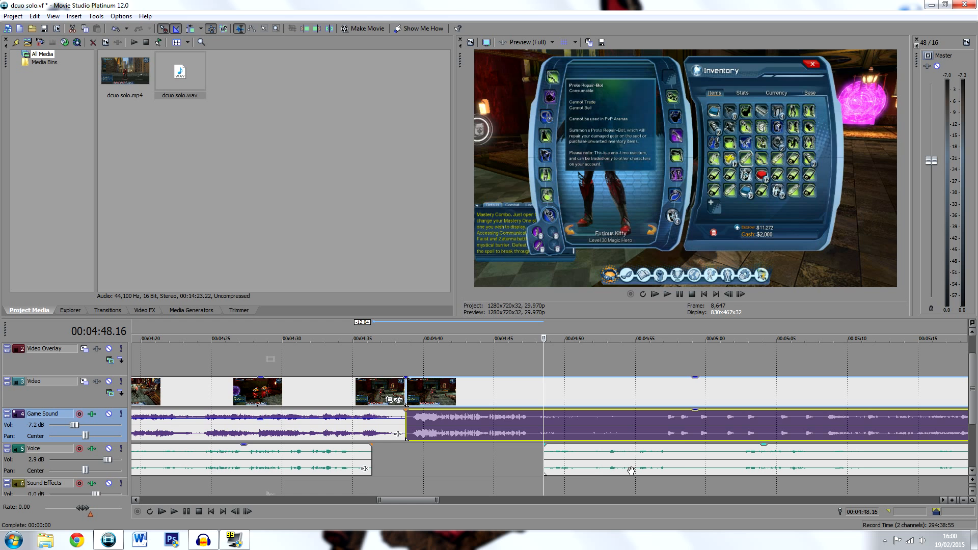
click(661, 454)
key(s)
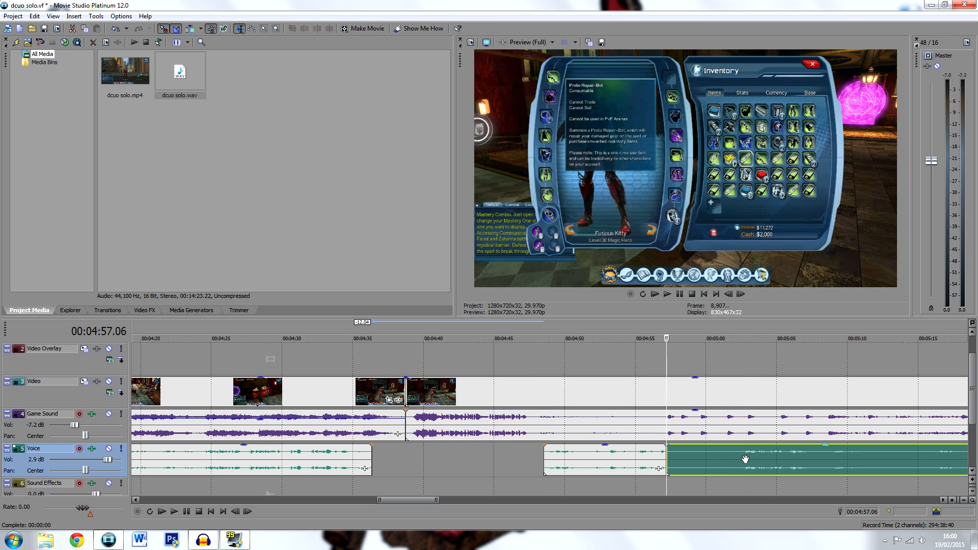
click(741, 458)
key(s)
click(727, 458)
key(Delete)
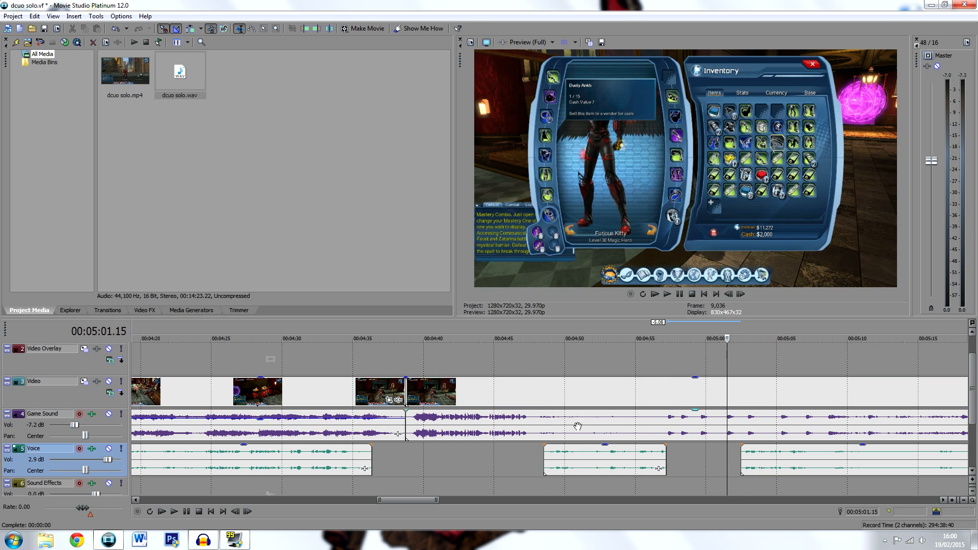
Cut the footage and audio between about 00:04:55 and 00:05:02, and move the later video, game sound and voice clips back to the cut
click(545, 426)
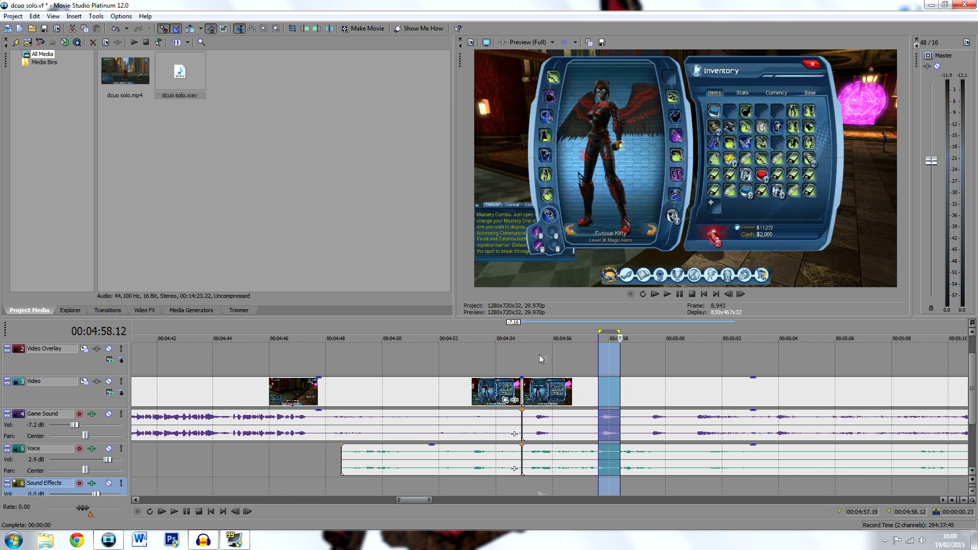
double_click(527, 338)
click(544, 359)
click(598, 391)
shift+click(640, 464)
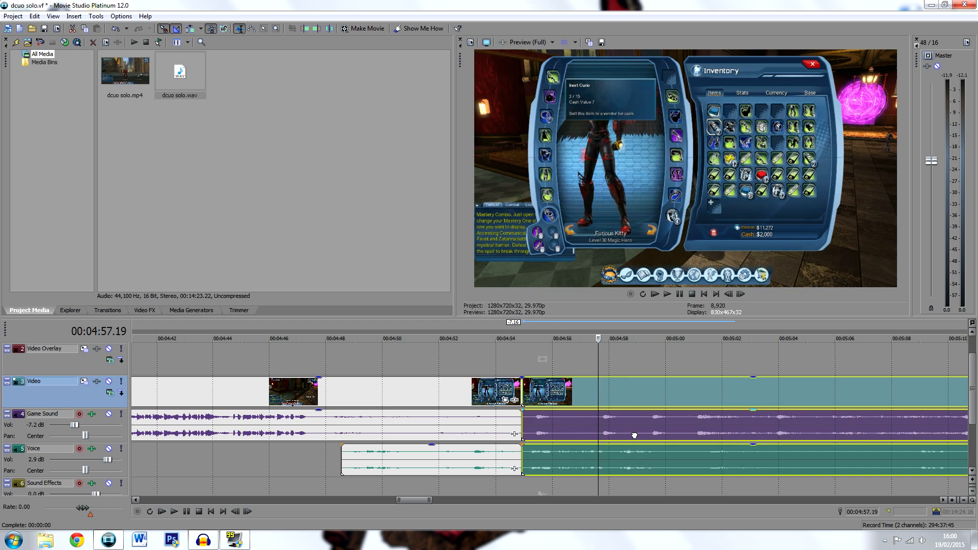
Move the later clips to start at about 00:04:56, and extend the ends of the earlier voice, video and game sound clips by nine frames
drag(634, 435, 669, 435)
drag(522, 457, 530, 456)
mouse_move(518, 418)
mouse_down()
mouse_move(540, 417)
mouse_move(532, 416)
mouse_up()
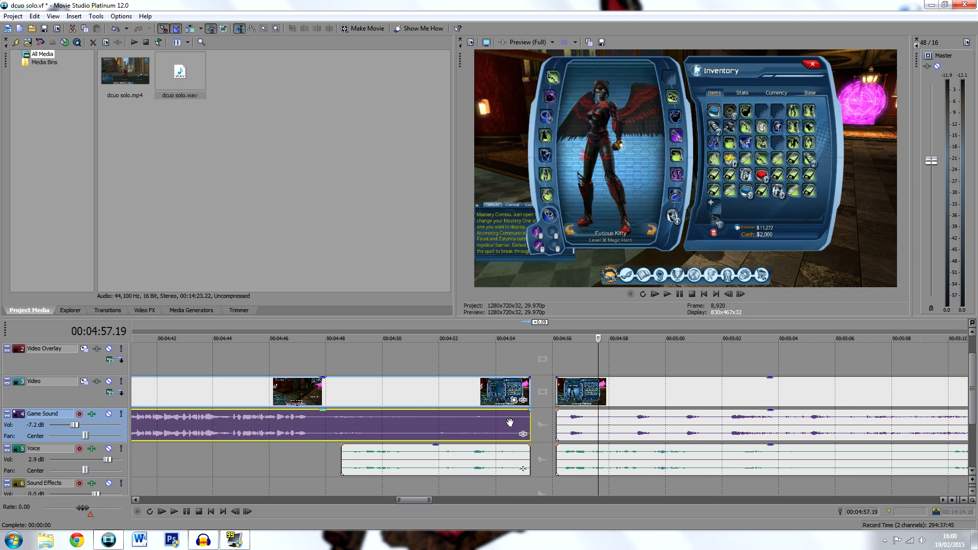
Play the end of the earlier clips, and trim the voice, video and game sound ends back to about 00:04:55
click(510, 423)
key(space)
key(space)
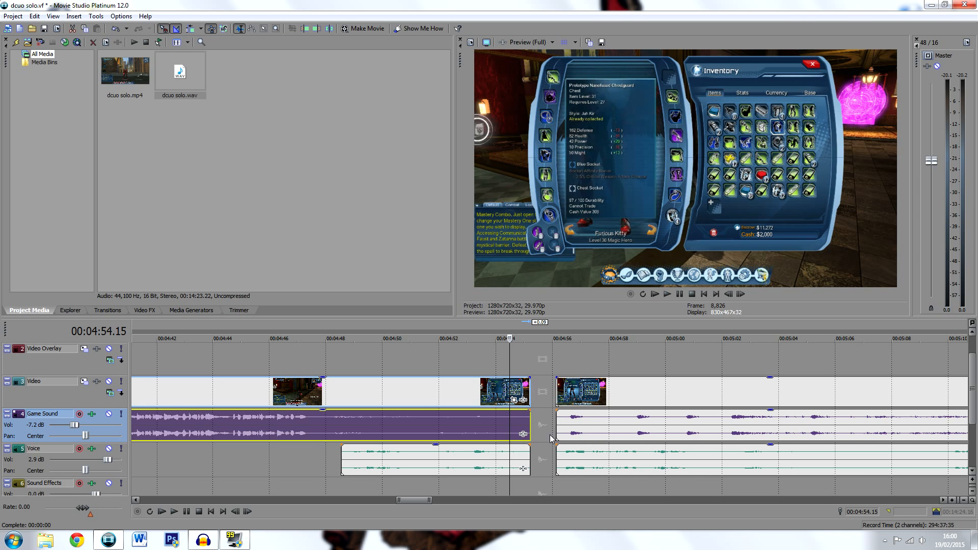
drag(530, 458, 528, 458)
click(519, 458)
key(space)
key(space)
drag(529, 426, 526, 424)
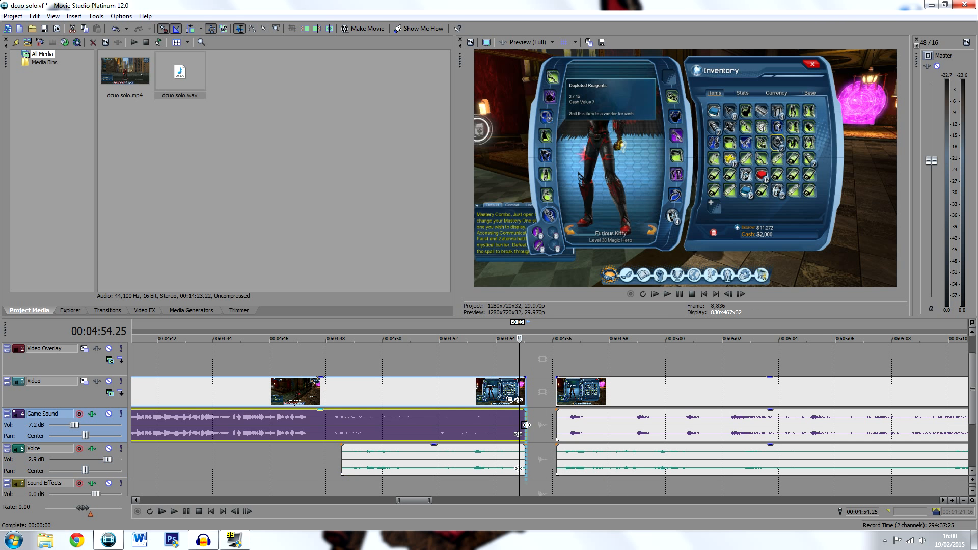
Move the later video, game sound and voice clips back to close the gap at about 00:04:55
click(567, 422)
ctrl+click(591, 464)
drag(594, 431, 568, 429)
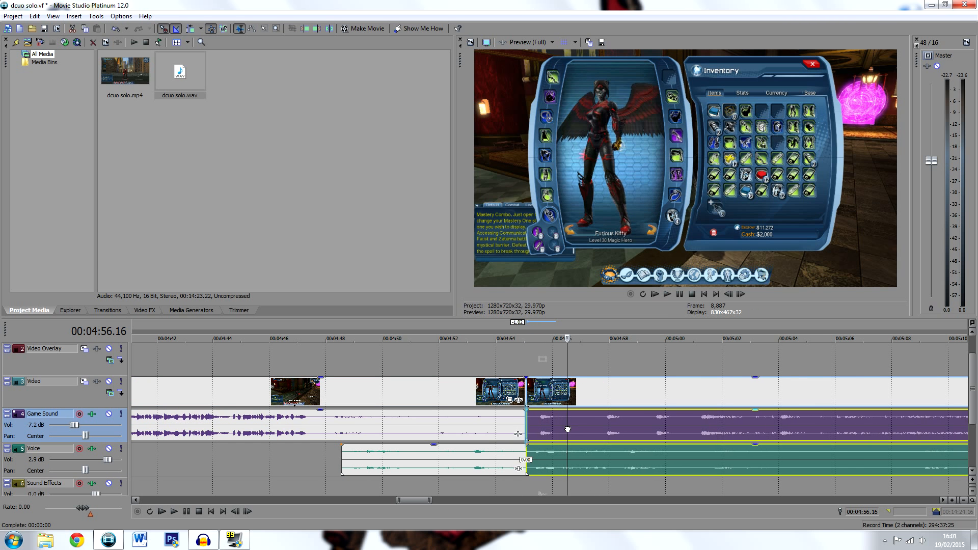
Play the join near 00:04:55 from just after and just before the cut to check it, and stop playback
click(543, 456)
key(space)
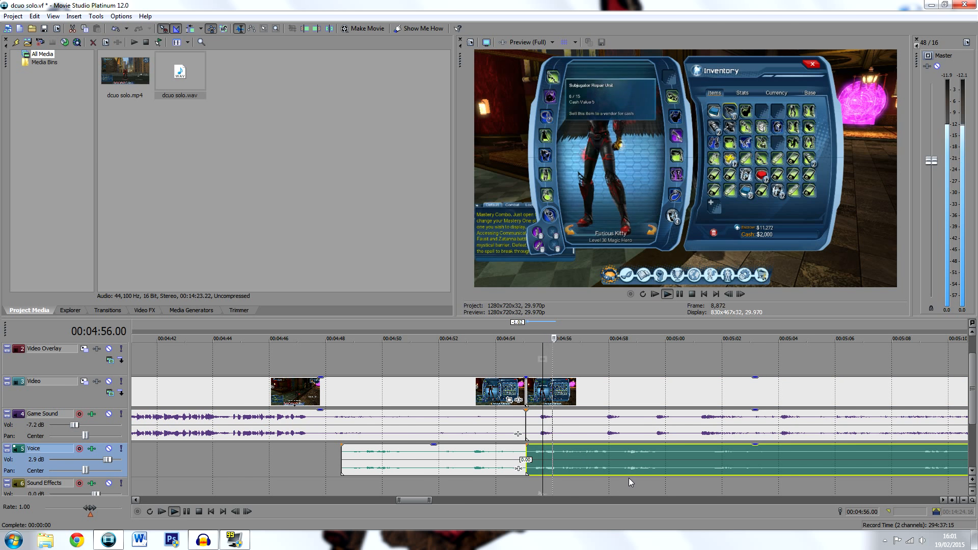
scroll(662, 468, down, 4)
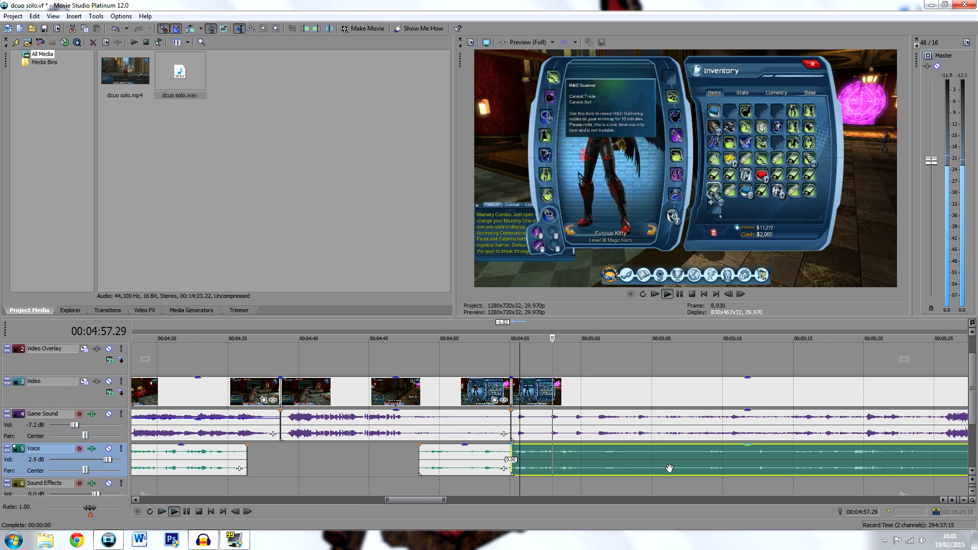
key(space)
click(507, 419)
key(space)
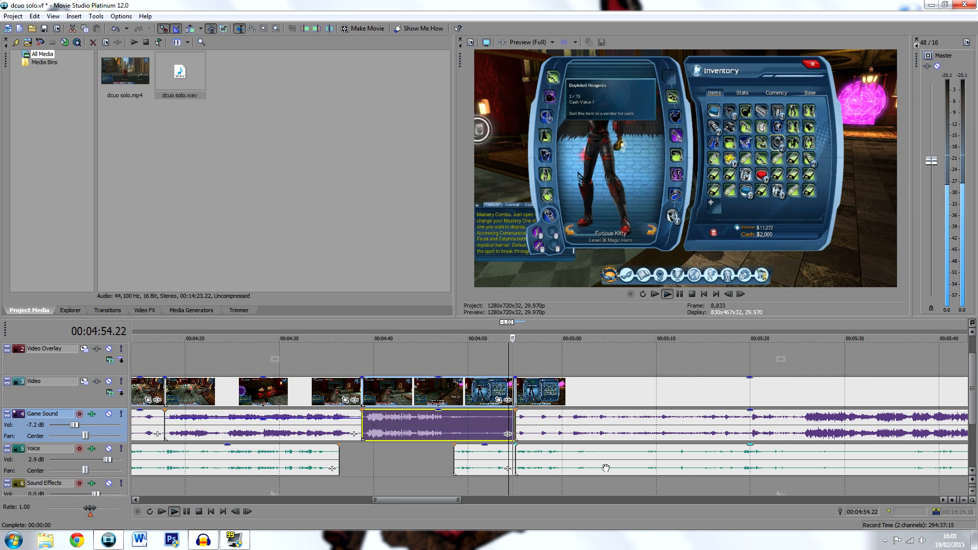
scroll(612, 463, up, 4)
key(space)
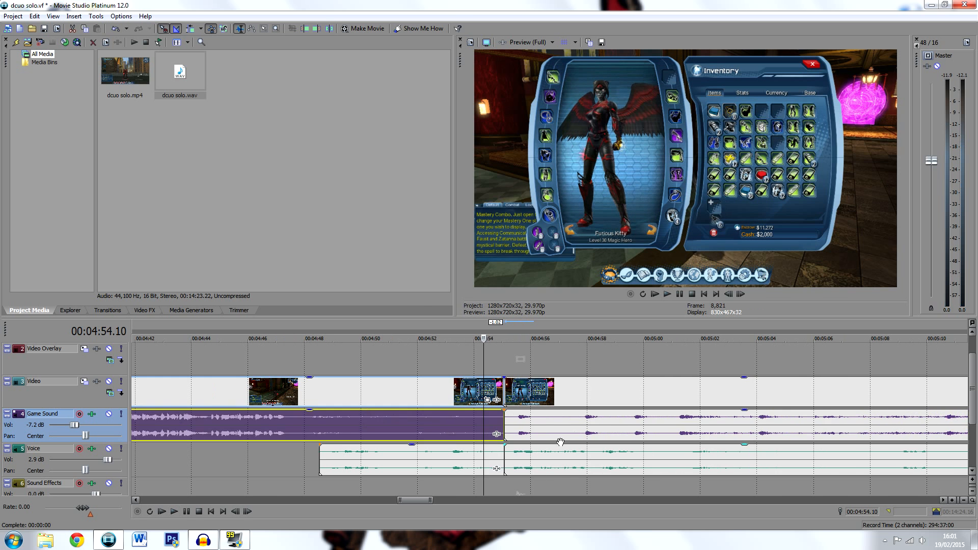
Move the later video, game sound and voice clips back 11 frames to overlap the earlier ones, and play the join near 00:04:55
click(541, 433)
ctrl+click(555, 449)
drag(567, 424, 556, 427)
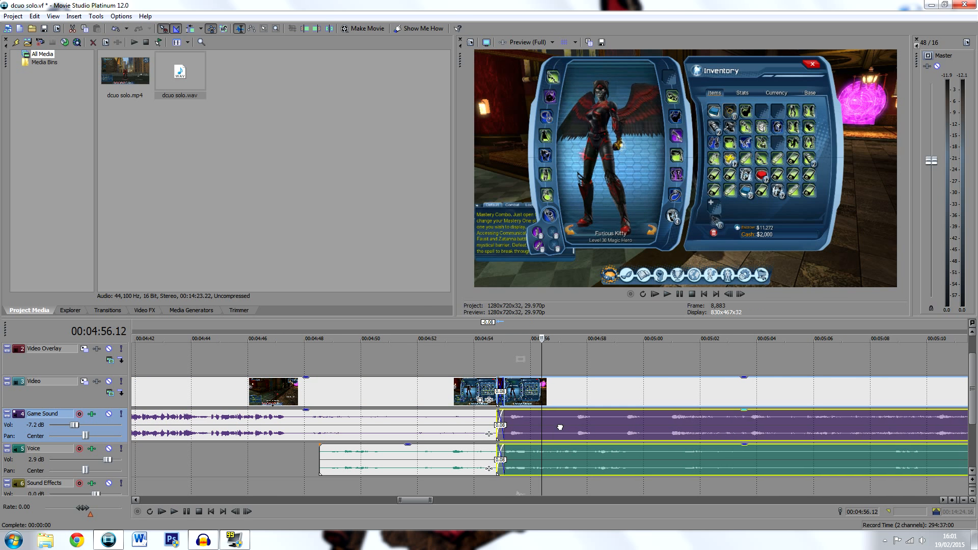
click(473, 420)
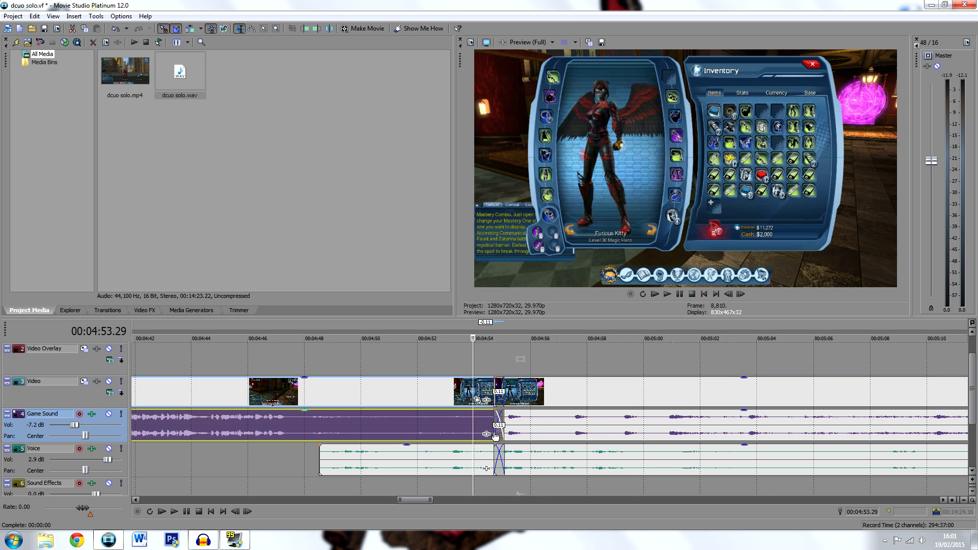
key(space)
key(space)
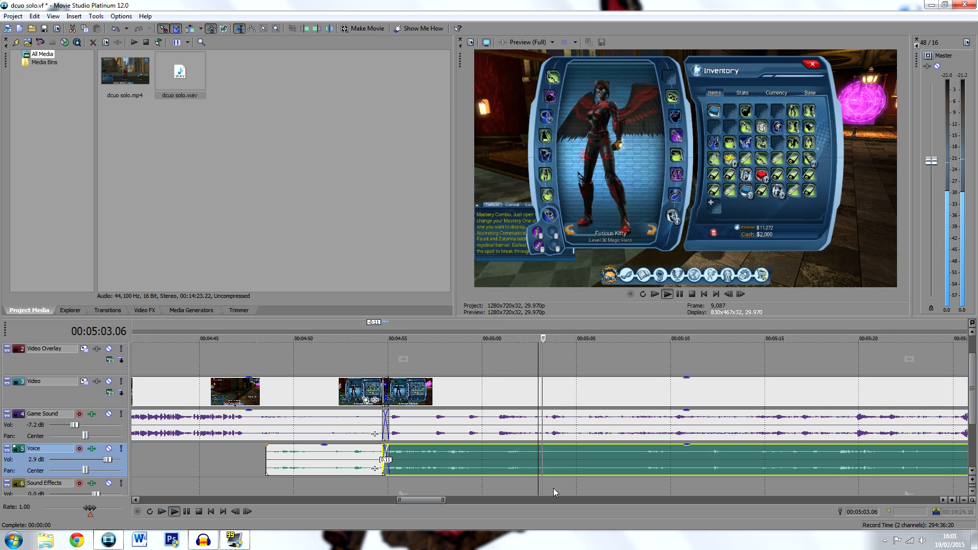
key(space)
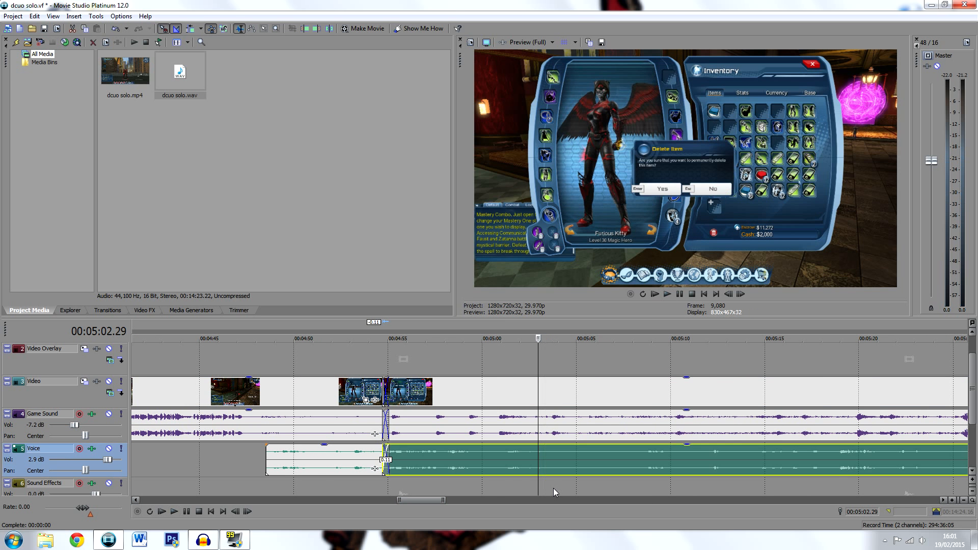
Split the voice, video and game sound clips at 00:05:02.29
key(s)
click(543, 430)
key(s)
Play ahead to find where the unwanted section ends, and delete that section after 00:05:02.29 from the tracks
click(644, 461)
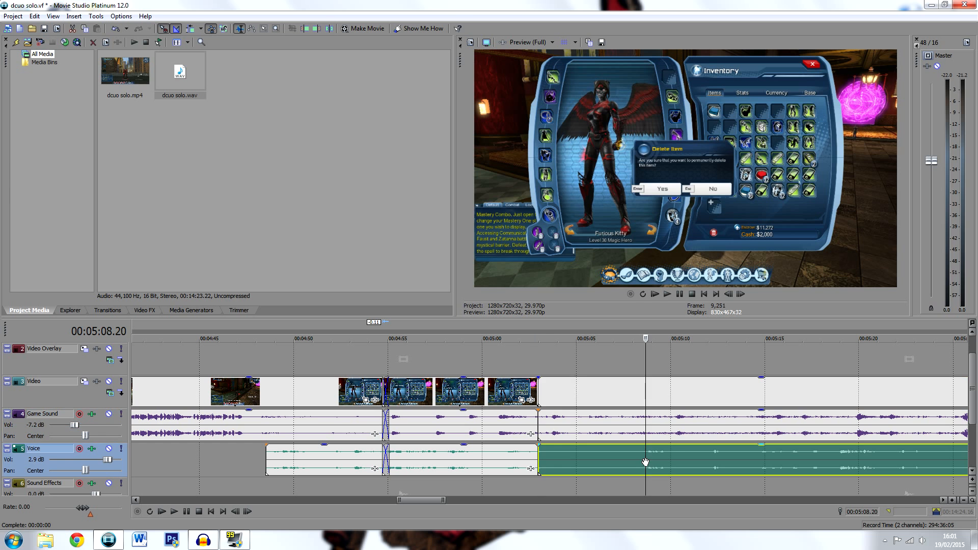
key(space)
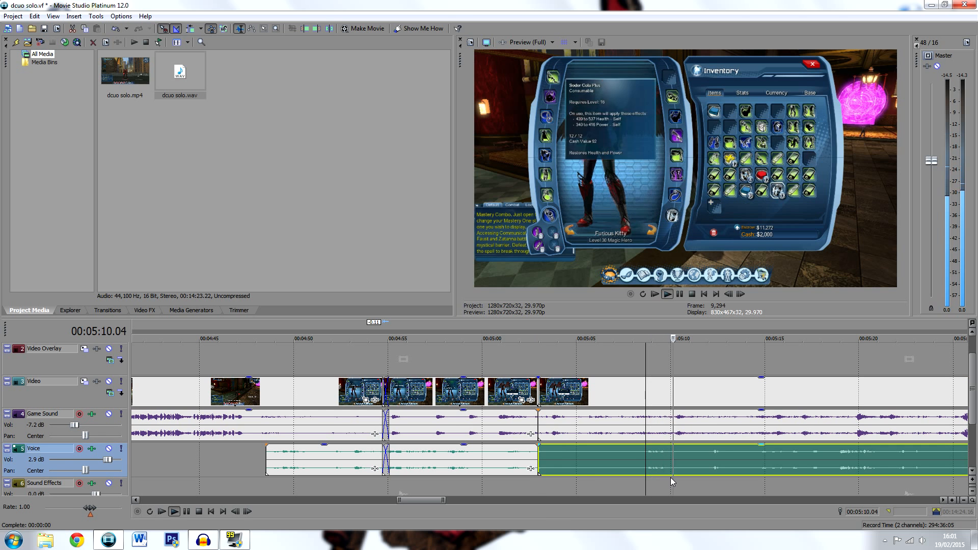
key(space)
click(760, 459)
key(space)
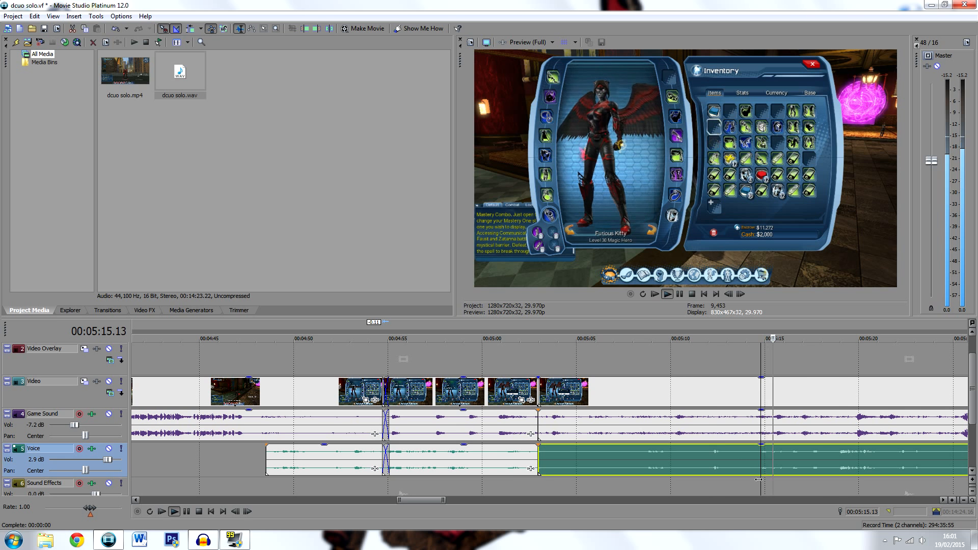
click(838, 459)
scroll(764, 465, down, 1)
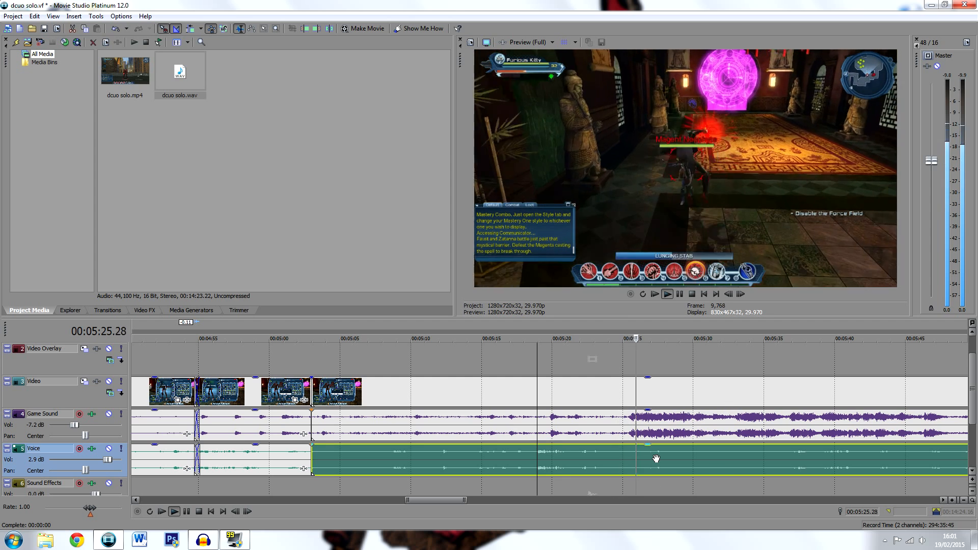
key(space)
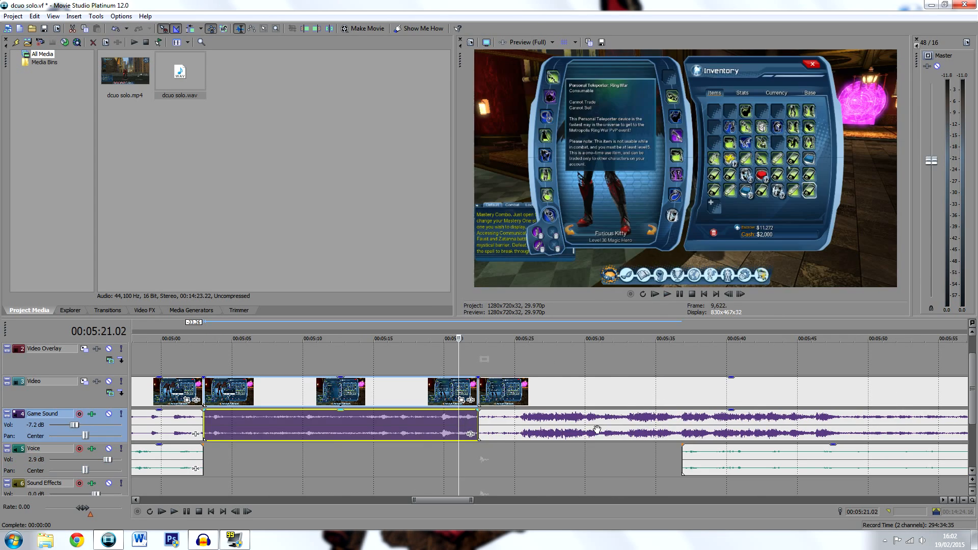
key(Delete)
Move the later video, game sound and voice clips back together to close the video gap at 00:05:02.29
click(597, 429)
ctrl+click(751, 456)
drag(766, 423, 492, 419)
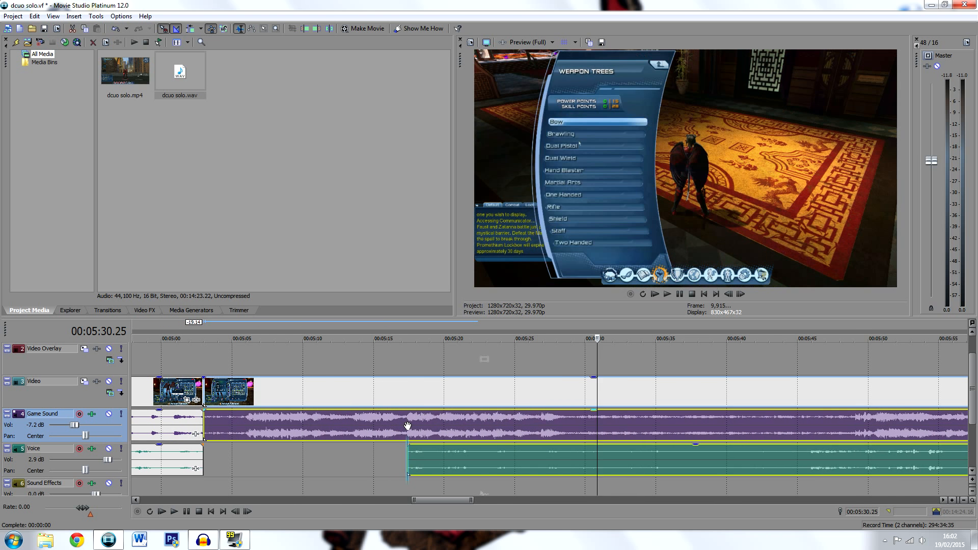
Try splitting the video and game sound where the later voice clip starts, and trimming the earlier piece's end to about 00:05:07
click(408, 422)
key(s)
click(373, 418)
drag(405, 421, 253, 421)
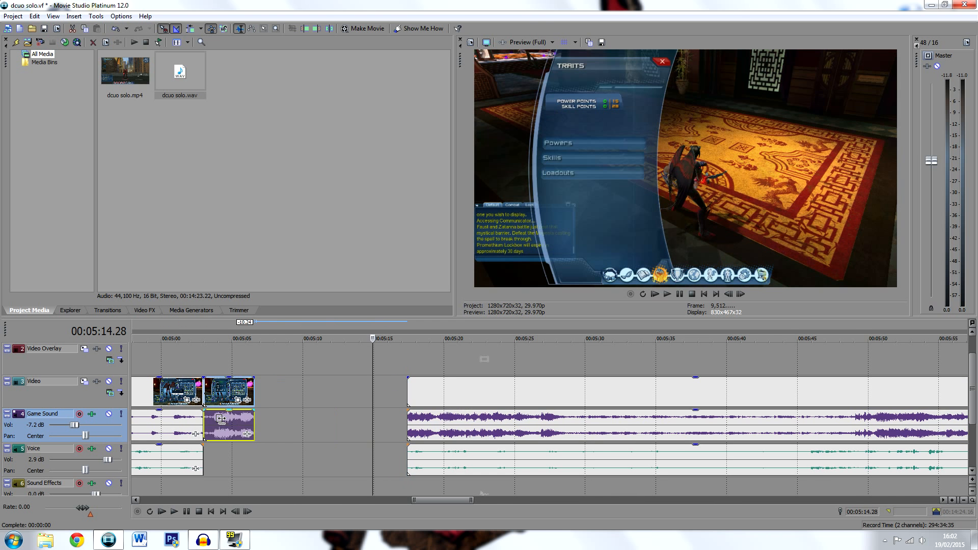
Try moving the later video, game sound and voice clips back to close the gap at about 00:05:07
click(463, 427)
ctrl+click(495, 463)
drag(510, 425, 300, 420)
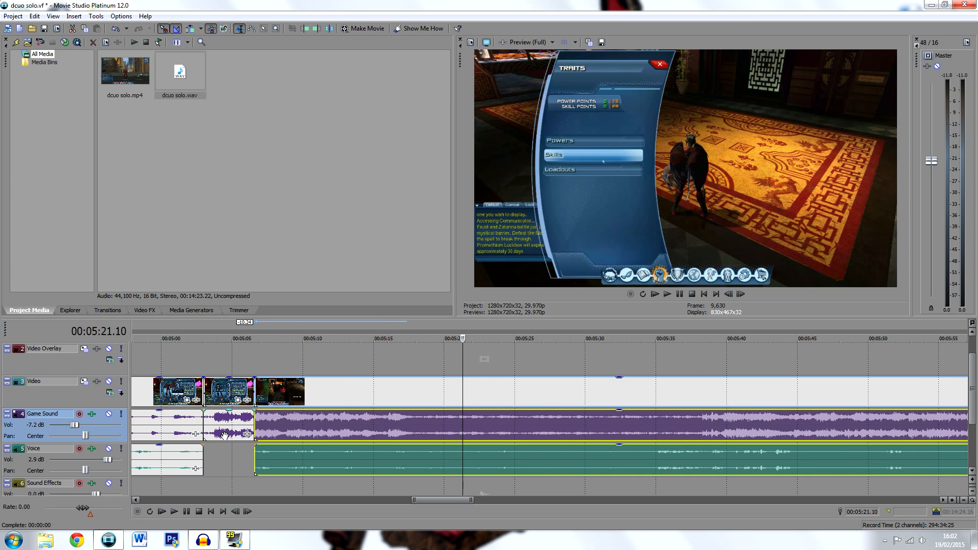
Play the footage across the new cuts from 00:05:02.09 to check the transition, and pause
click(194, 421)
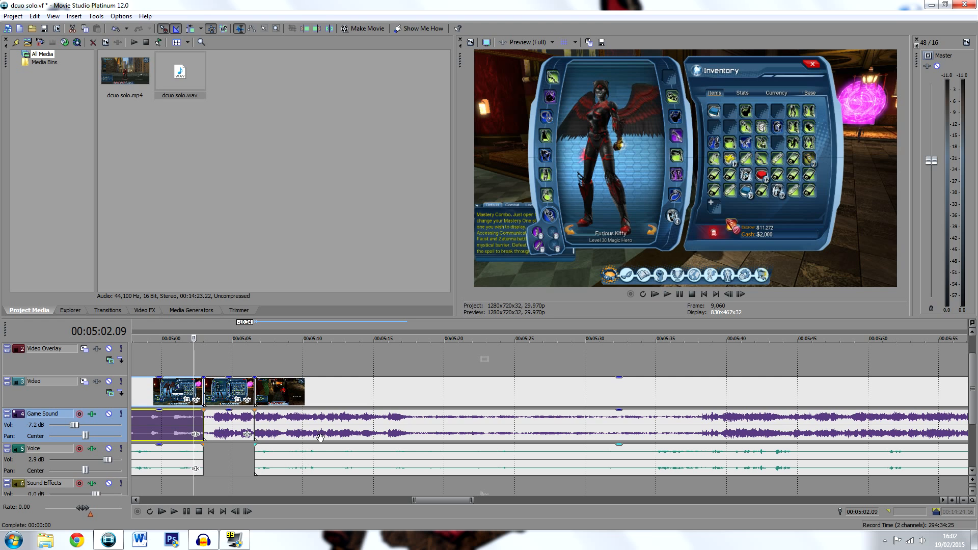
key(space)
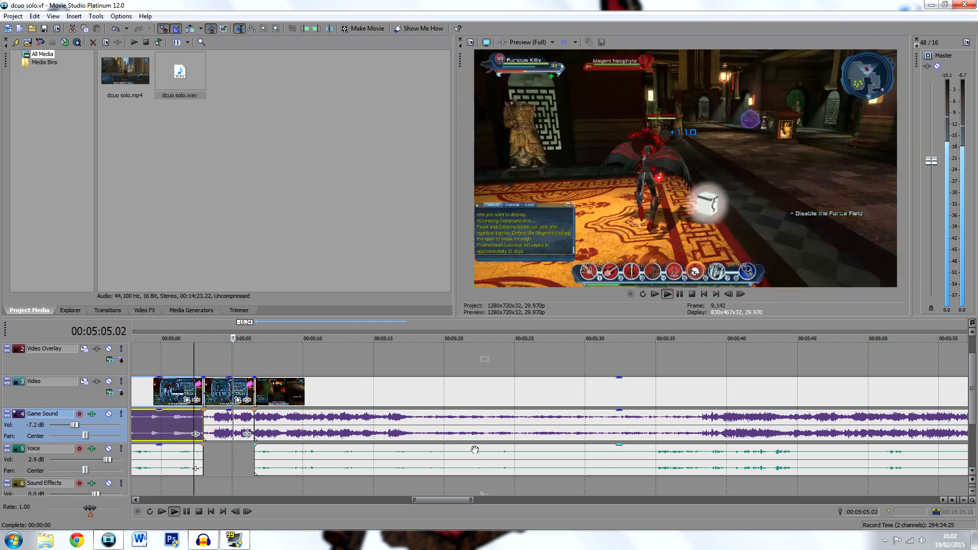
click(680, 293)
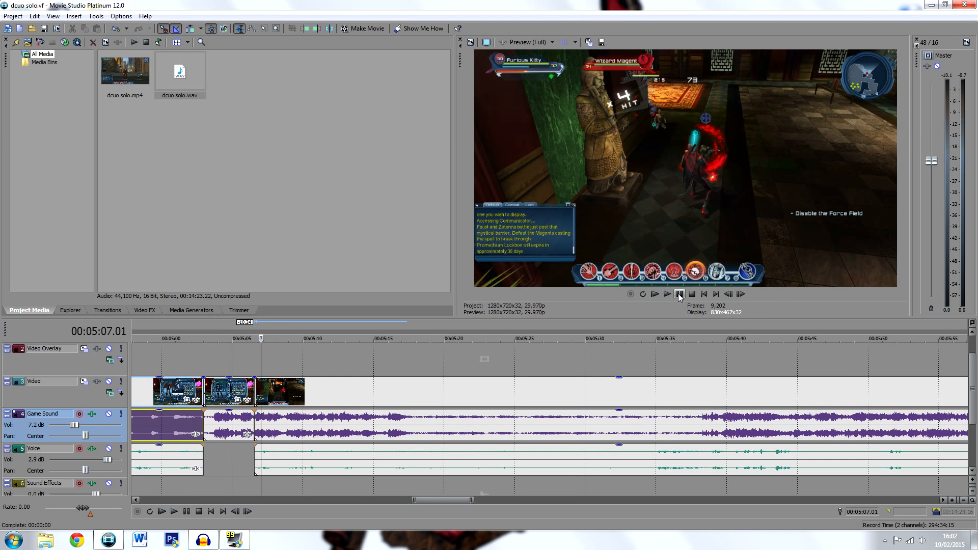
click(237, 424)
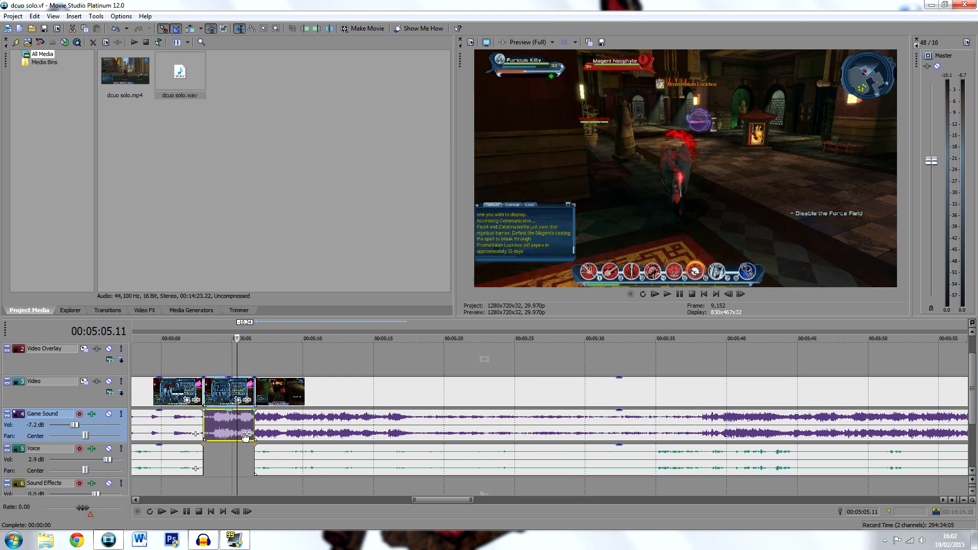
click(247, 435)
click(789, 147)
right_click(223, 421)
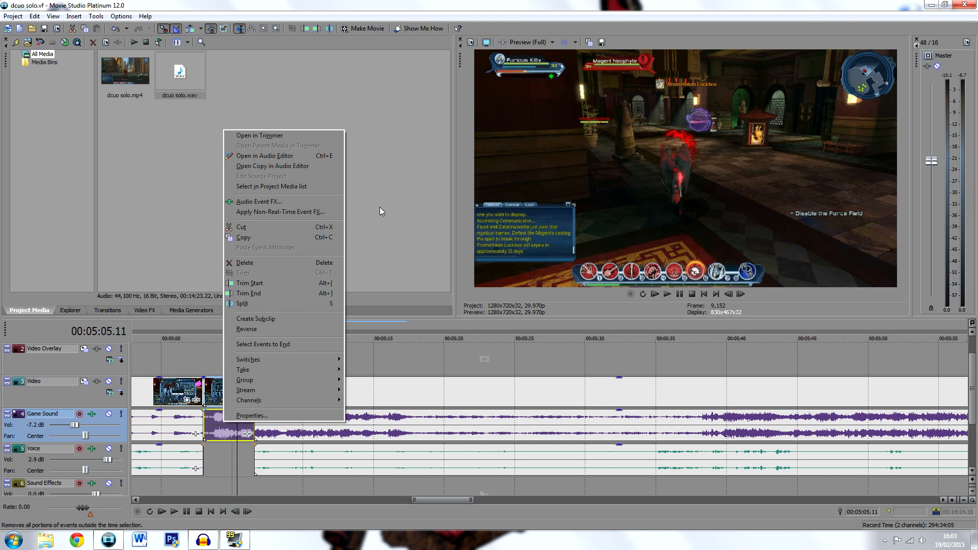
click(408, 266)
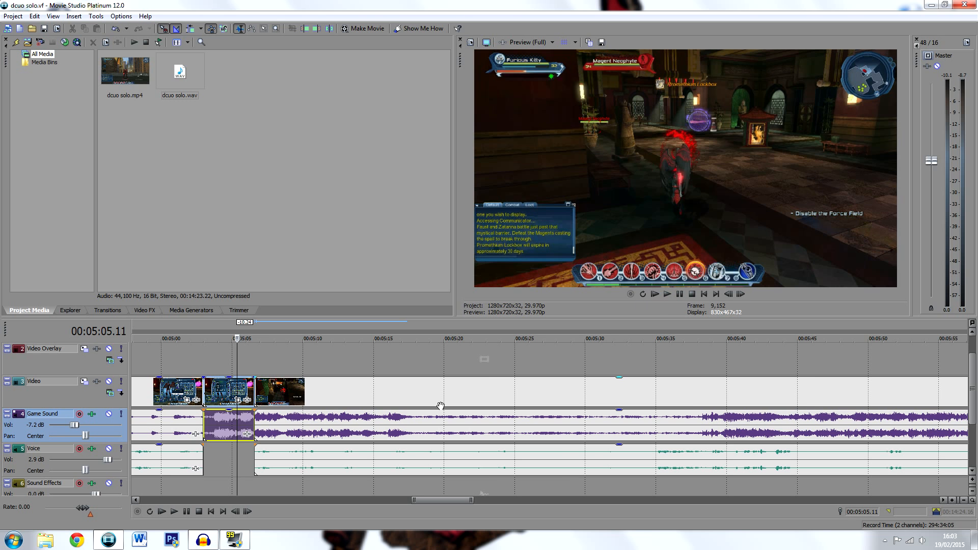
Replay the short fight clip and the following cut from 00:05:04.12, and pause
click(223, 422)
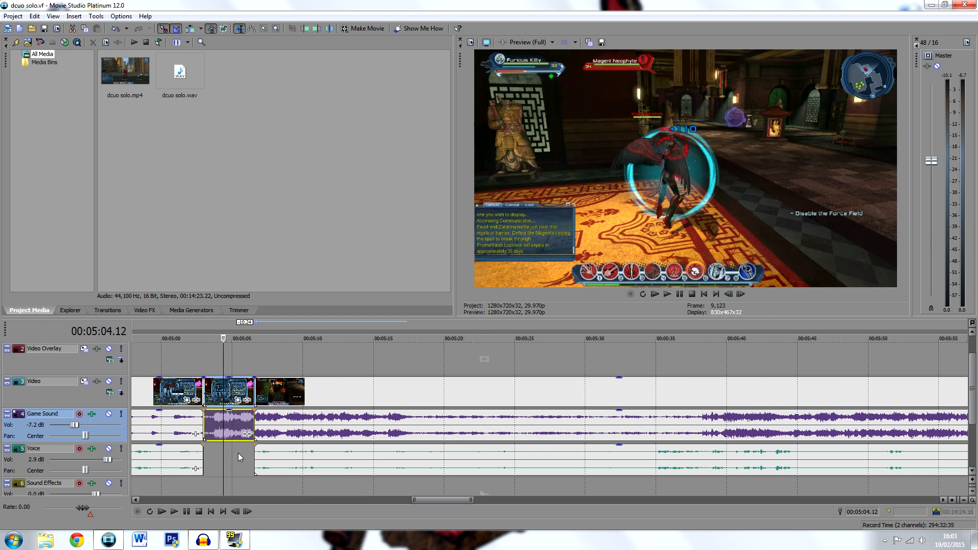
key(space)
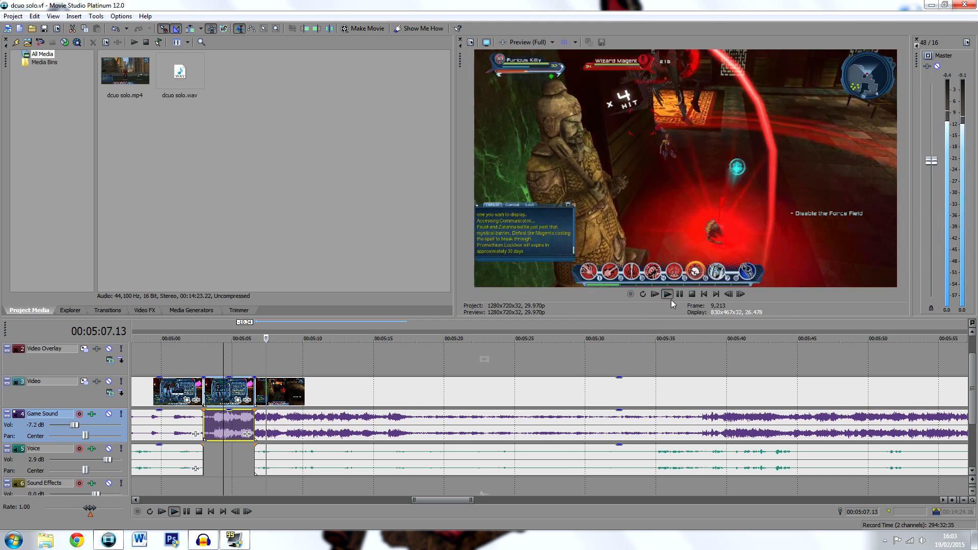
click(680, 294)
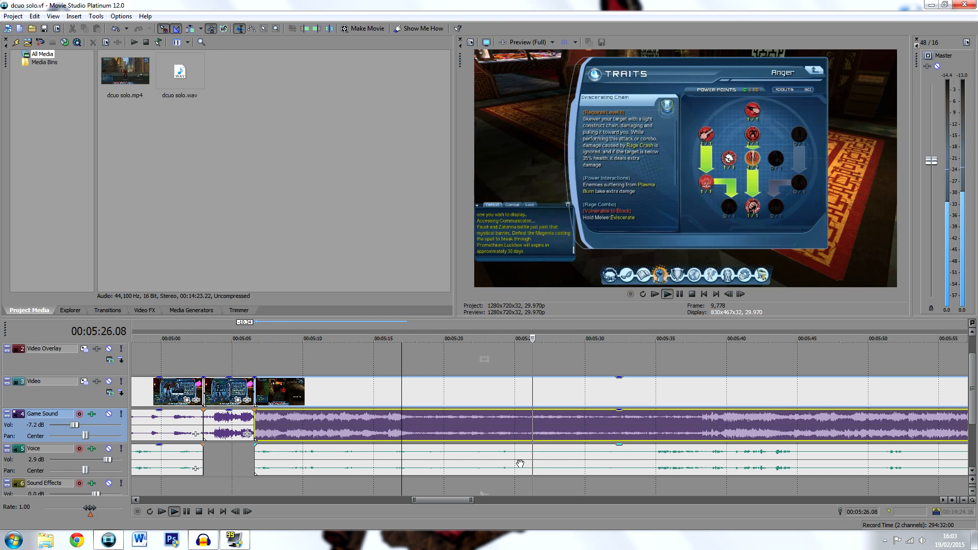
Check the later footage and voice between about 00:05:17 and 00:05:28 for further unwanted sections
key(space)
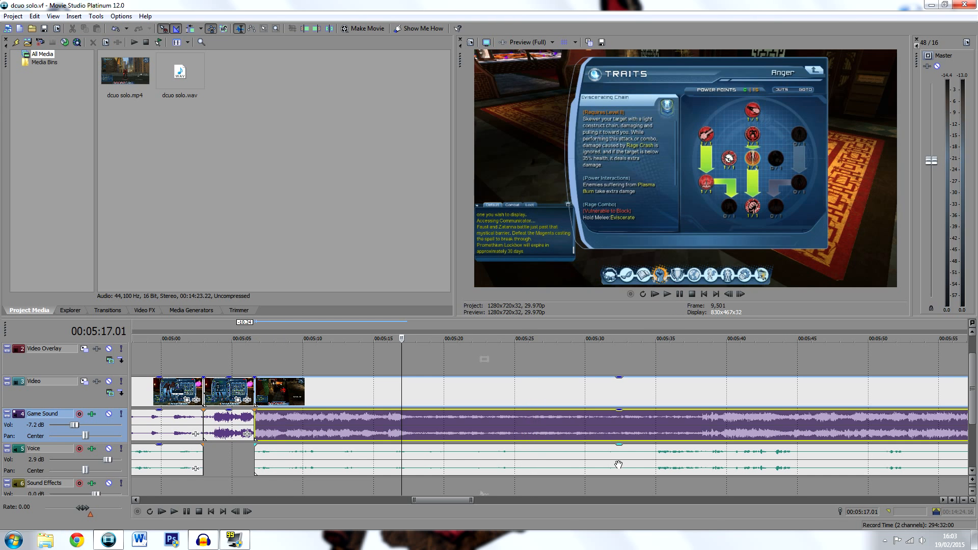
click(652, 455)
click(486, 461)
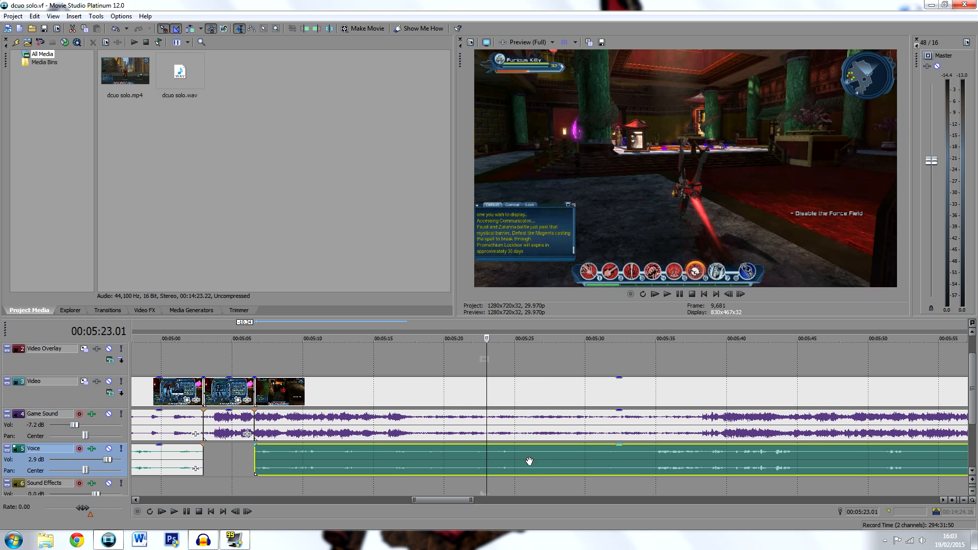
click(546, 461)
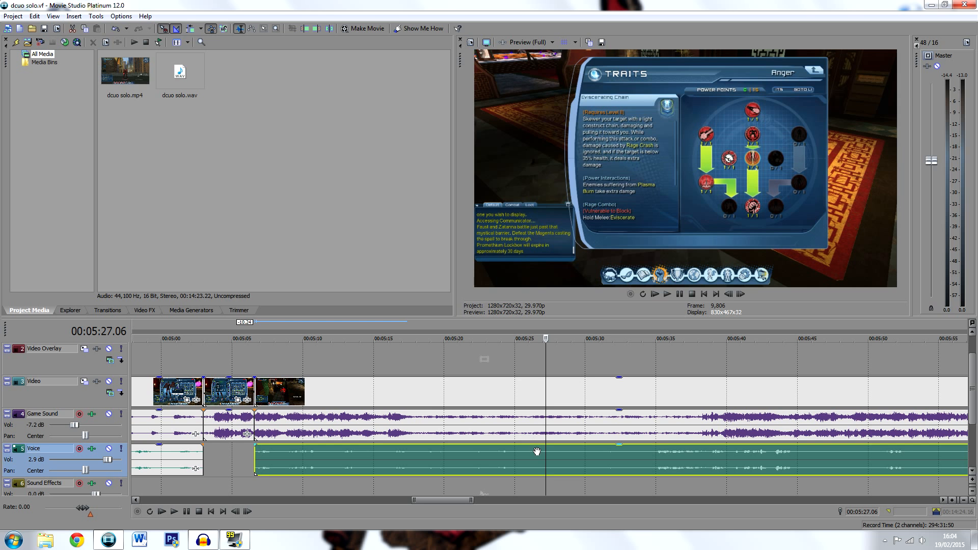
click(555, 461)
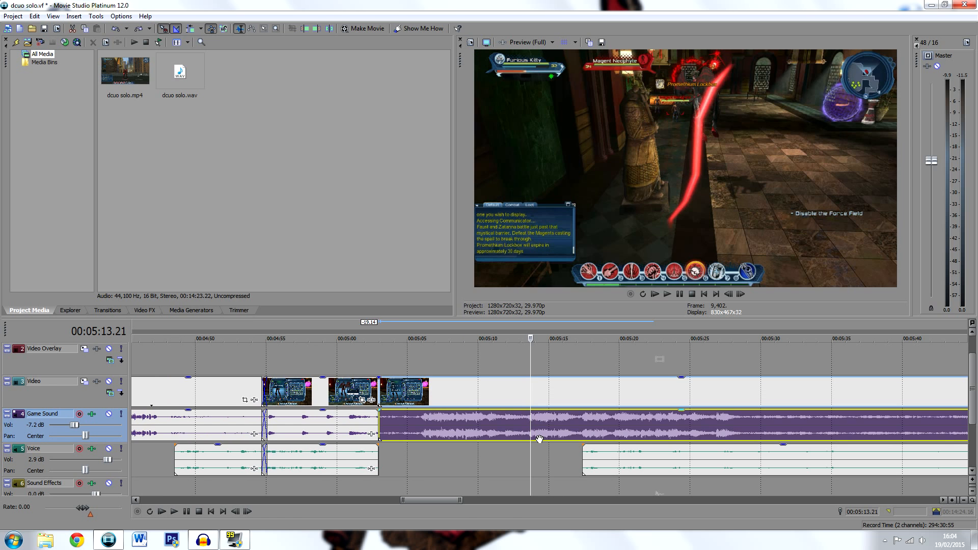
Split the video and game sound at 00:05:14.01, and trim the earlier piece's end back to about 00:05:06
click(535, 426)
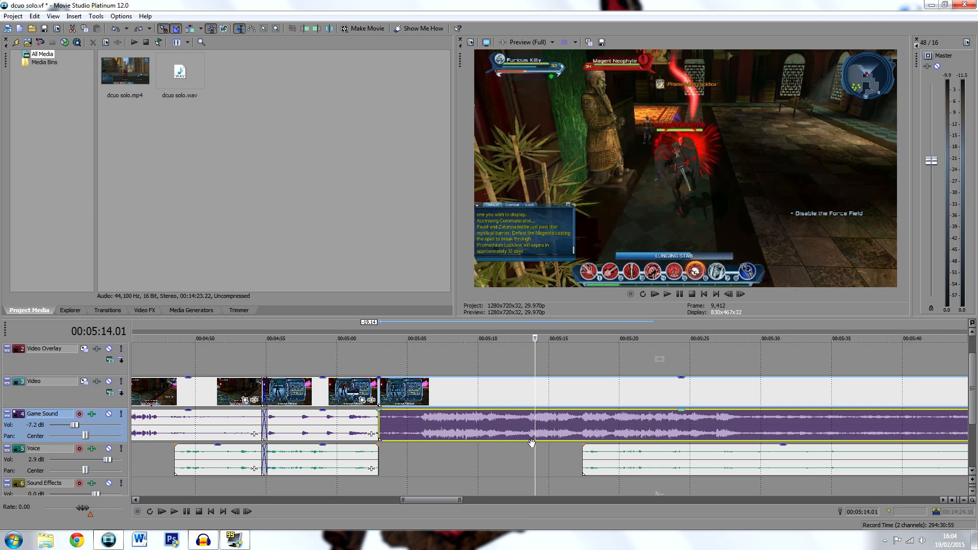
key(space)
key(space)
key(s)
click(516, 419)
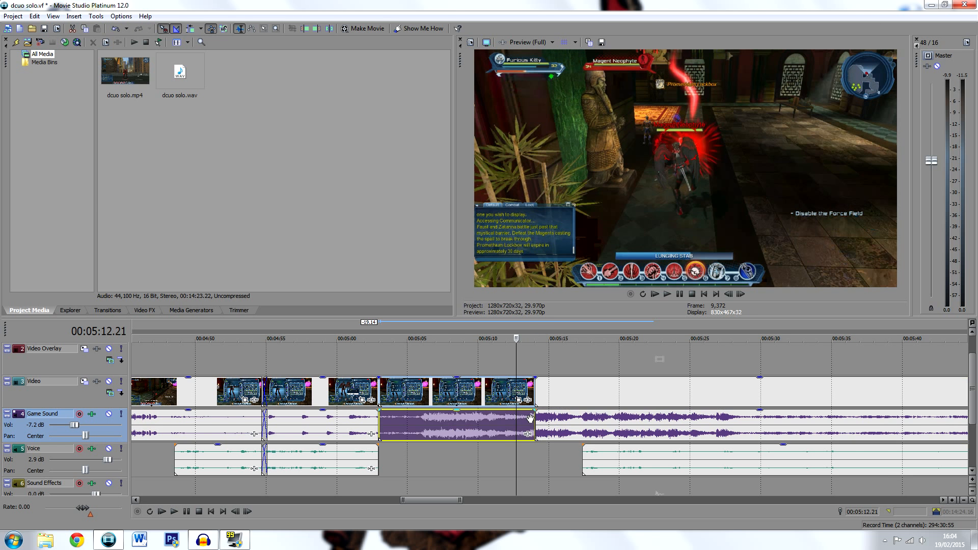
drag(533, 418, 417, 417)
Move the later video, game sound and voice clips back together to close the gap at about 00:05:06
click(564, 430)
ctrl+click(636, 455)
drag(635, 429, 521, 430)
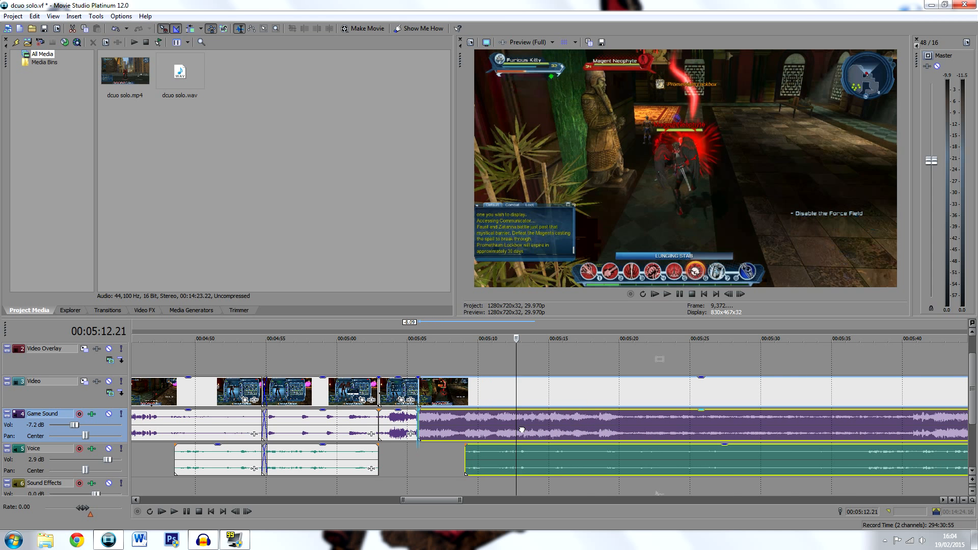
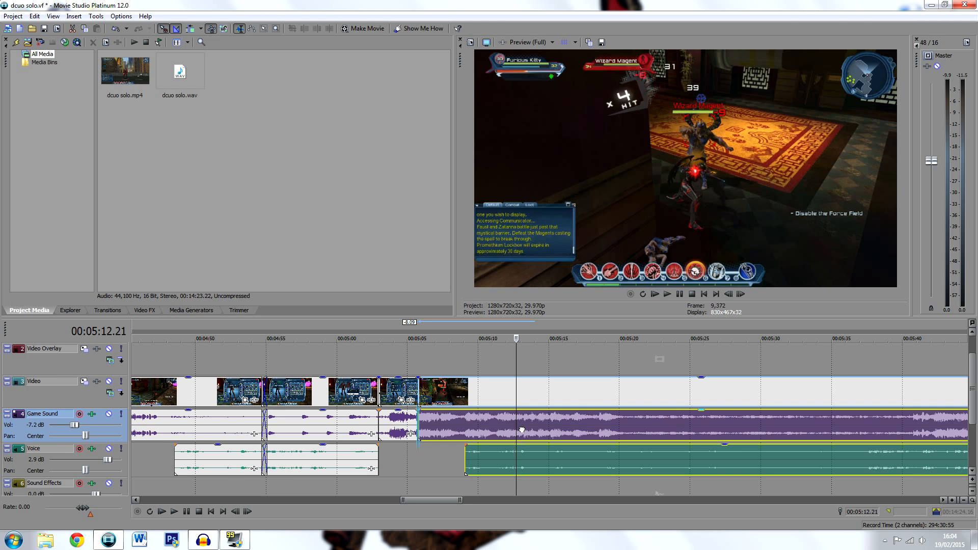
Return the later video, game sound and voice clips to a start of about 00:05:14
drag(521, 429, 297, 196)
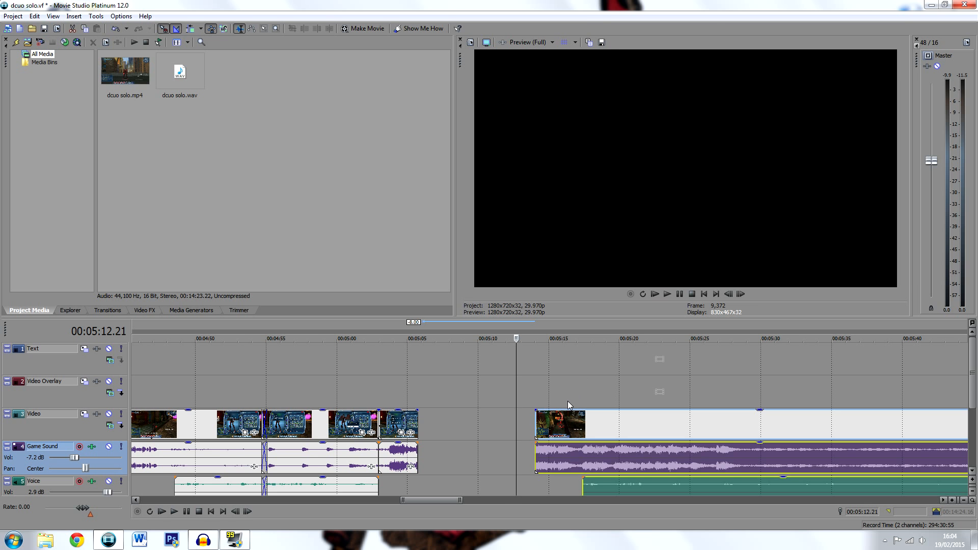
key(Delete)
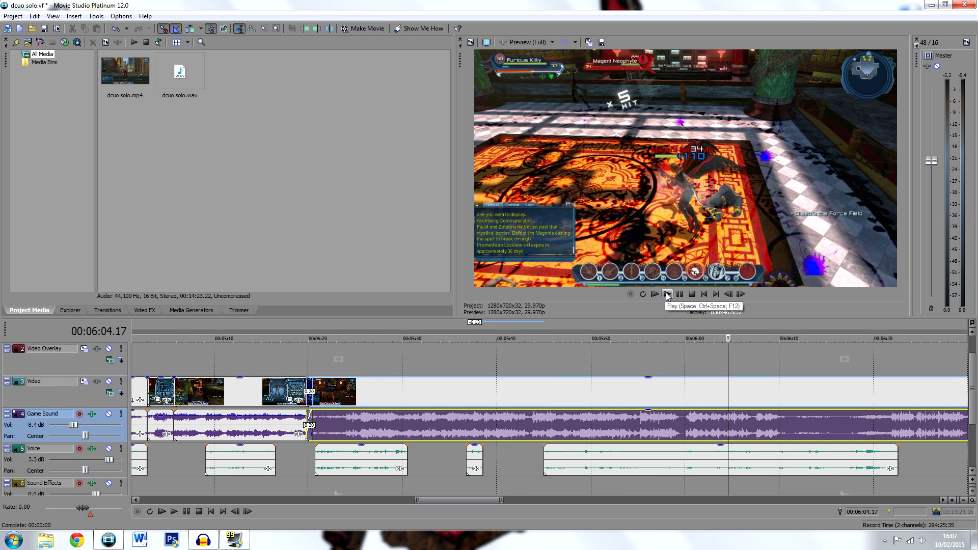
Split the video and game sound at 00:06:01.16, near the end of the voice clip
drag(426, 501, 480, 492)
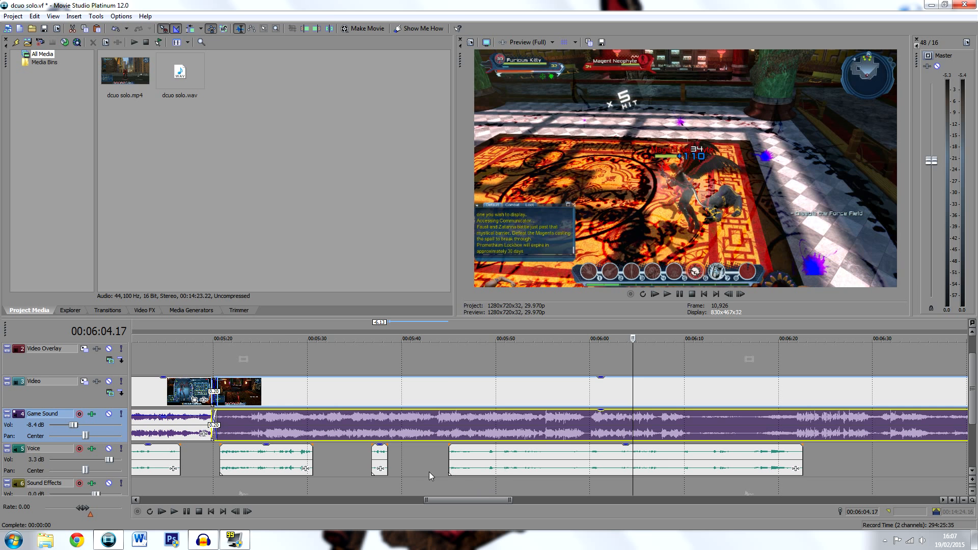
click(398, 375)
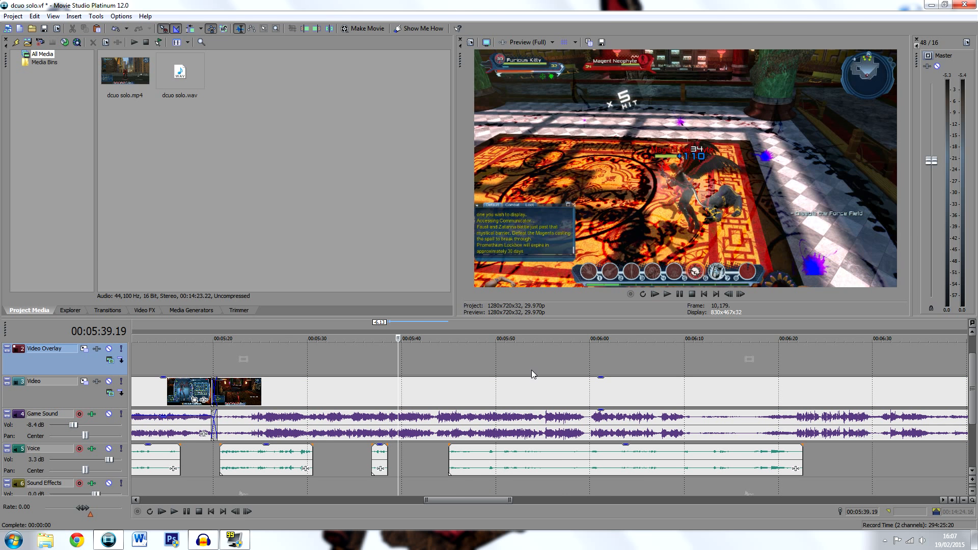
click(583, 375)
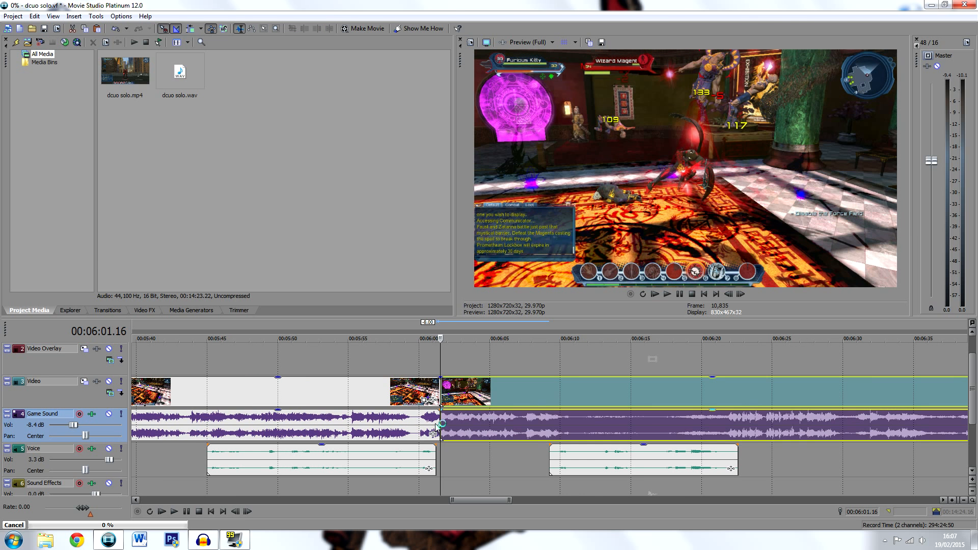
Split the video and game sound at about 00:06:09, where the next voice clip starts, and trim the earlier piece's end back to about 00:06:03
click(550, 431)
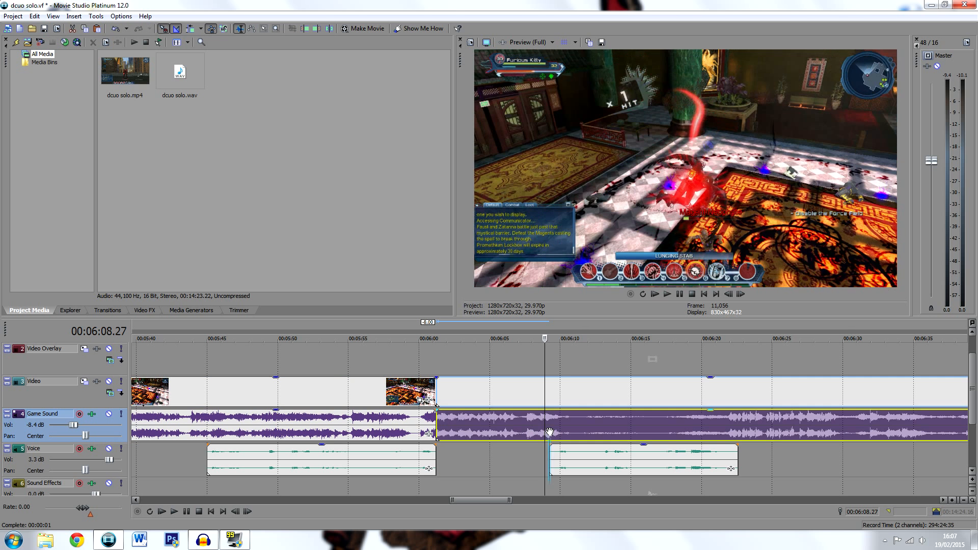
key(s)
click(520, 427)
drag(548, 425, 465, 427)
Select the video, game sound and voice clips after the gap and move them back together to about 00:06:03
click(584, 430)
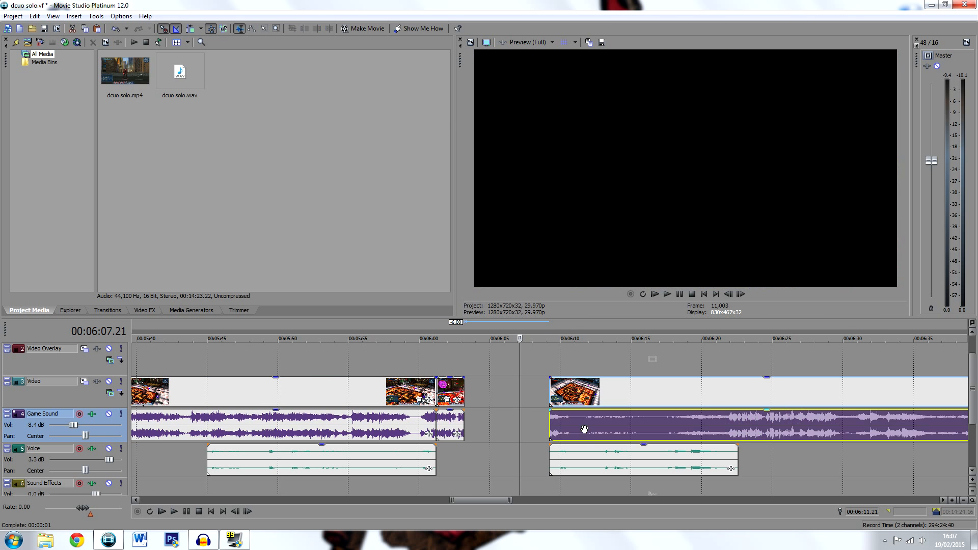
ctrl+click(602, 454)
scroll(846, 470, down, 1)
scroll(845, 469, down, 1)
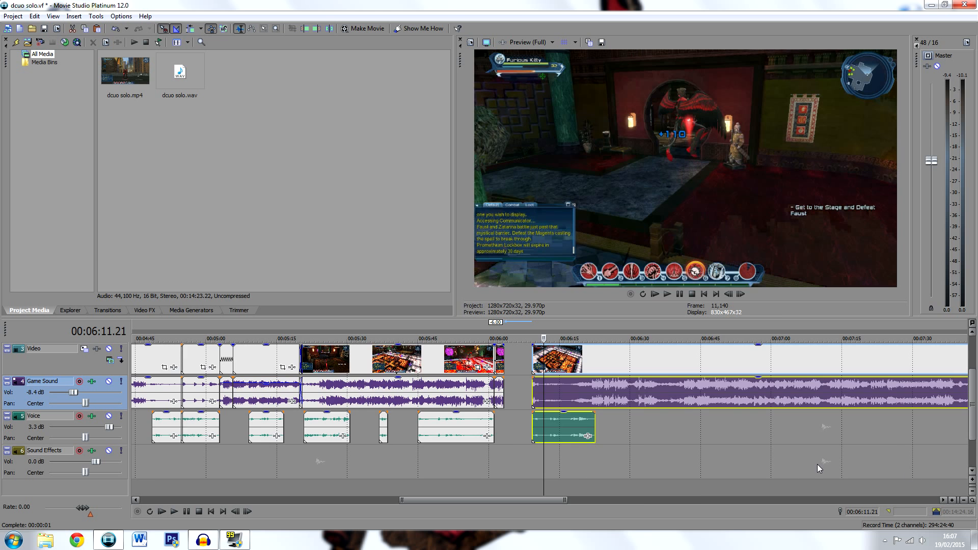
scroll(805, 463, down, 1)
key(Delete)
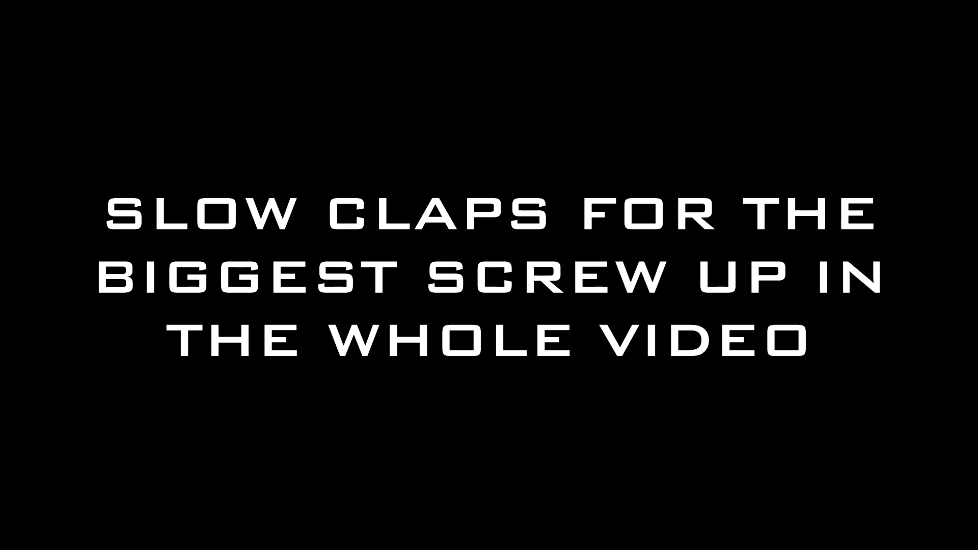
key(ctrl+z)
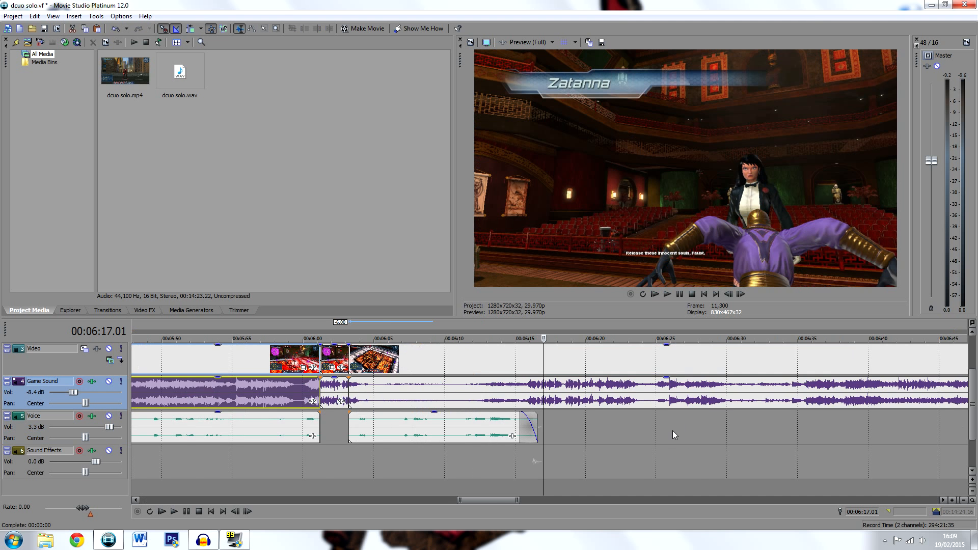
scroll(672, 431, down, 1)
drag(498, 500, 510, 499)
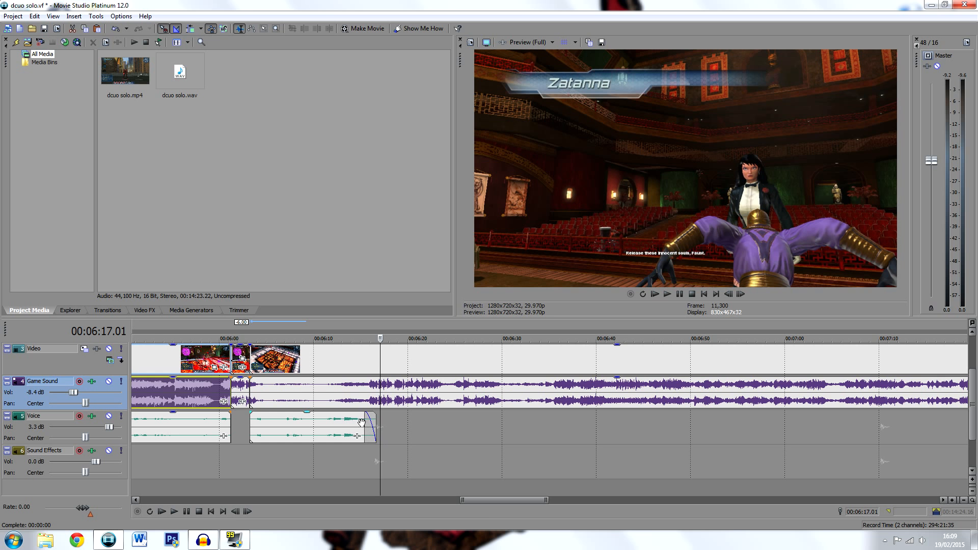
Move the voice clip that starts at about 00:07:51 back toward the end of the preceding voice clip, and save the project
drag(487, 500, 543, 498)
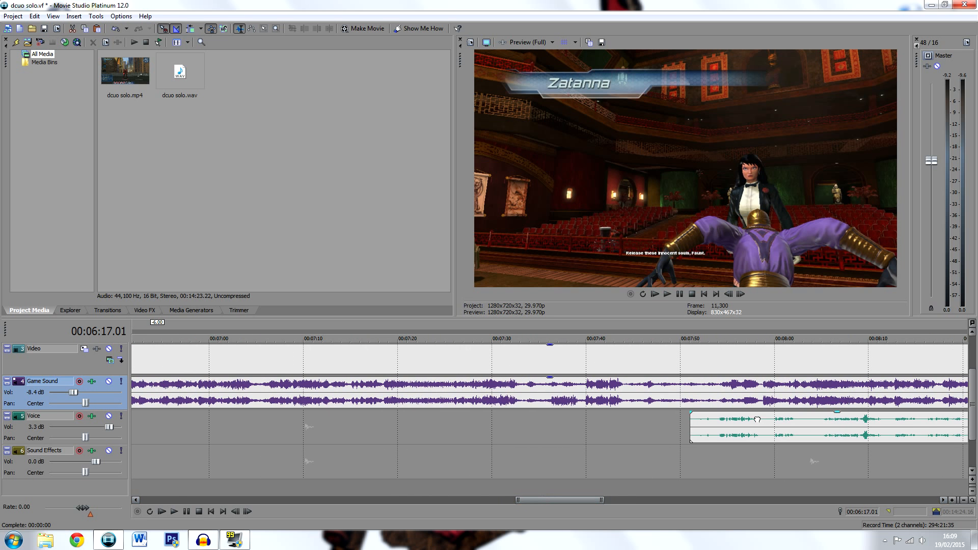
drag(757, 420, 333, 419)
drag(550, 500, 515, 501)
drag(687, 427, 454, 431)
drag(556, 430, 366, 429)
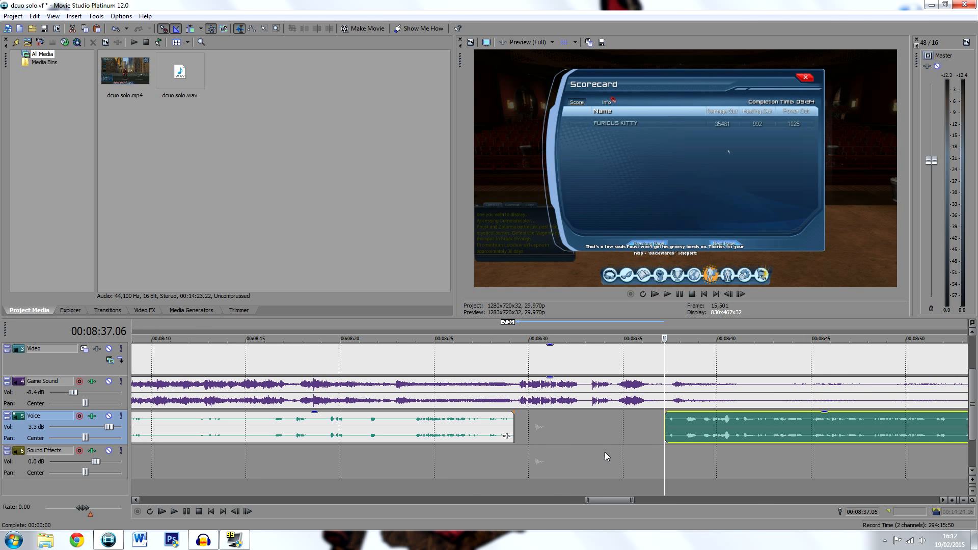
key(ctrl+s)
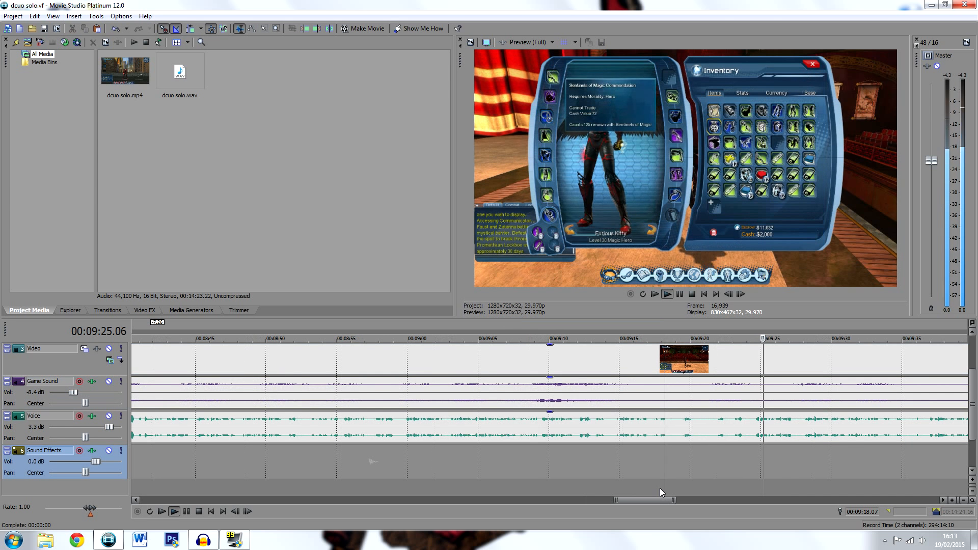
Check the inventory footage and commentary from 00:09:18.07, pausing at 00:09:30.20
drag(655, 498, 669, 500)
scroll(614, 461, up, 2)
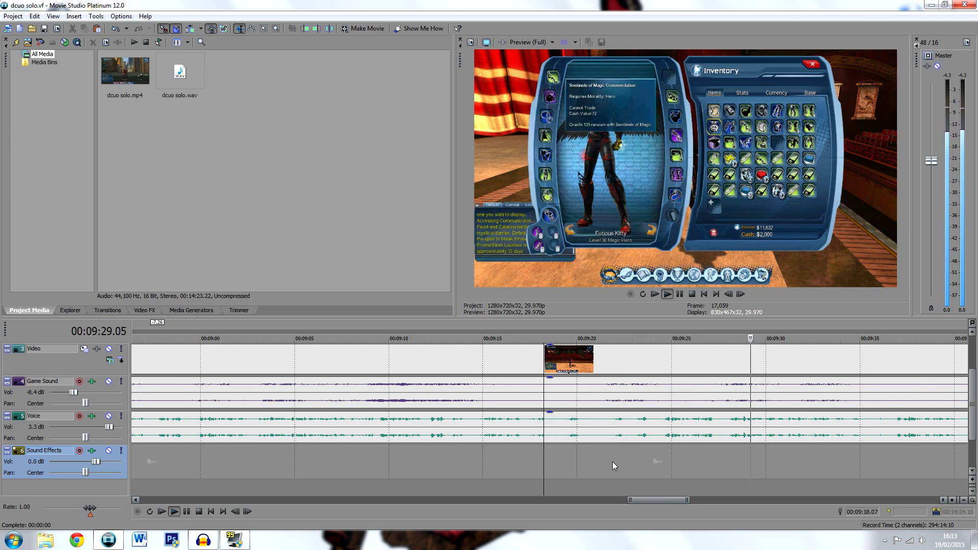
click(679, 294)
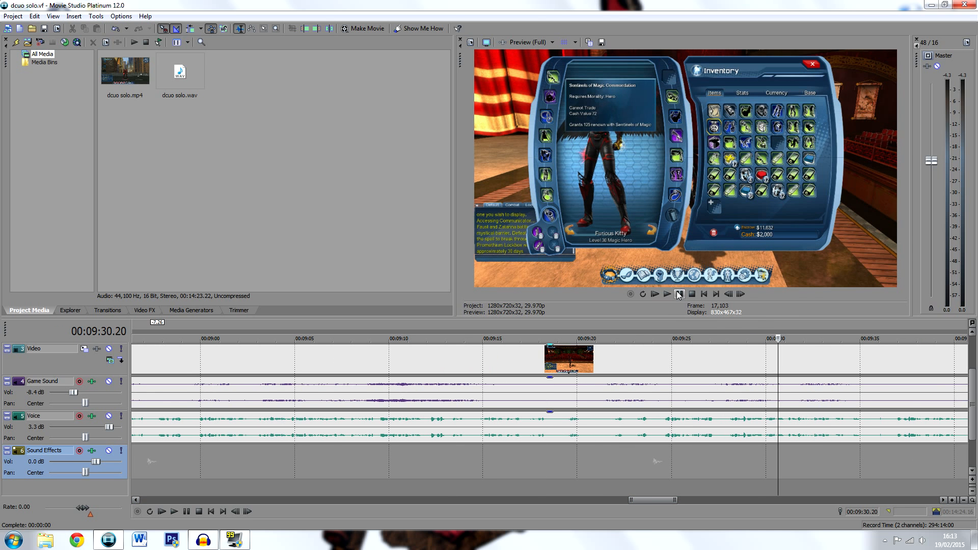
Cut the short unwanted passage at about 00:09:26 from the video, game sound and voice, and close the gap
click(690, 421)
scroll(682, 461, up, 3)
key(space)
Replay the cut at about 00:09:26 and check the following commentary up to about 00:09:36
key(space)
click(662, 421)
key(space)
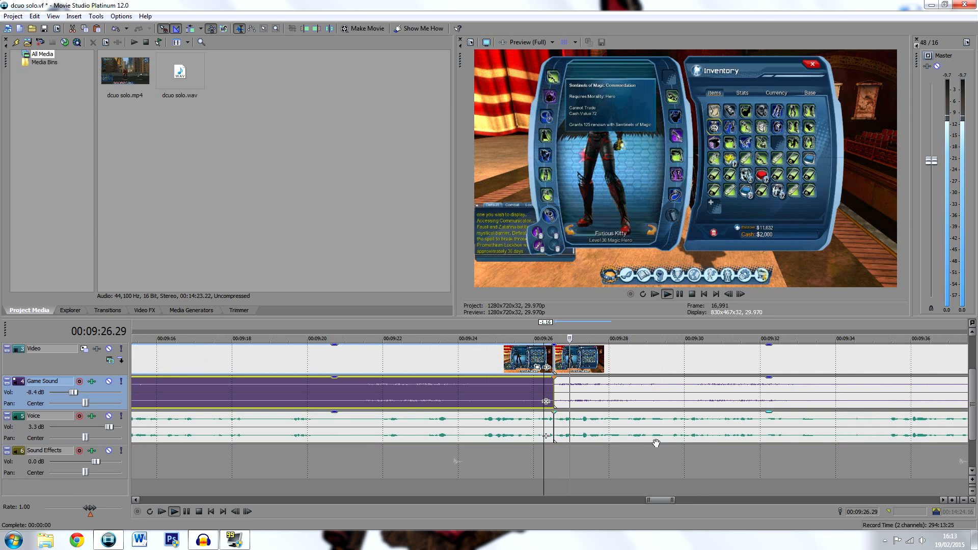
key(space)
key(space)
click(677, 453)
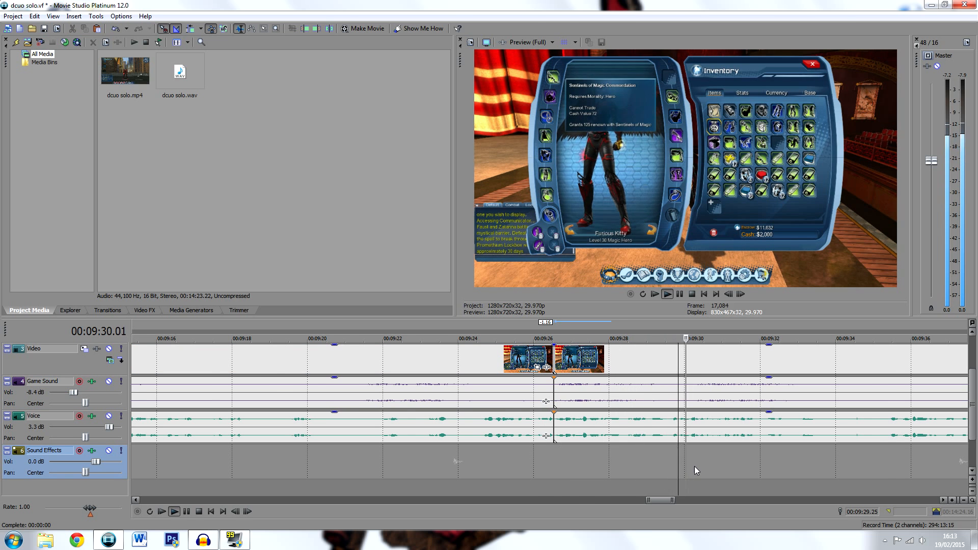
scroll(695, 466, down, 1)
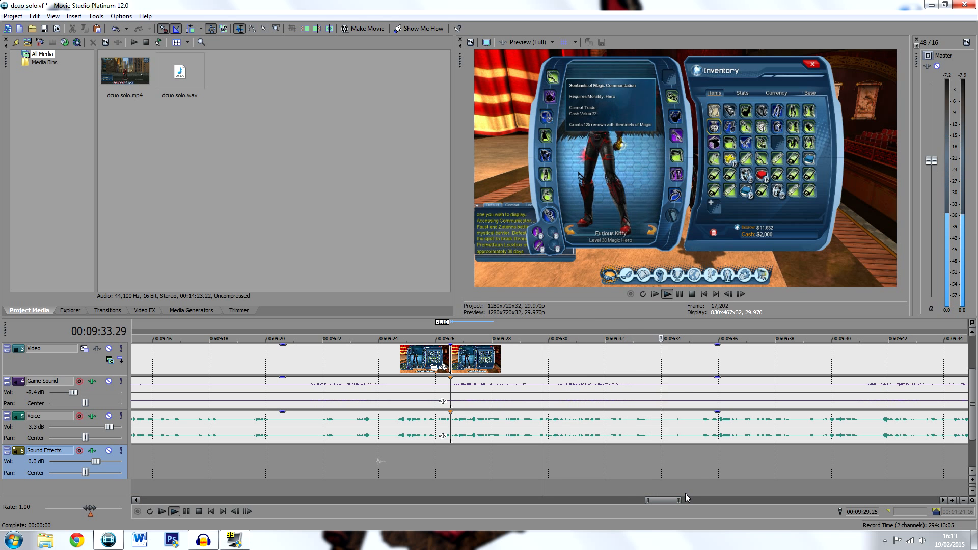
Split the video, game sound and voice at about 00:09:33.5 and again at about 00:09:35.5
key(space)
click(650, 424)
key(s)
click(650, 396)
key(s)
click(701, 427)
key(s)
click(700, 395)
key(s)
Delete the section between the two new splits, and move the later clips back to close the gap
click(678, 391)
key(Delete)
click(692, 422)
key(Delete)
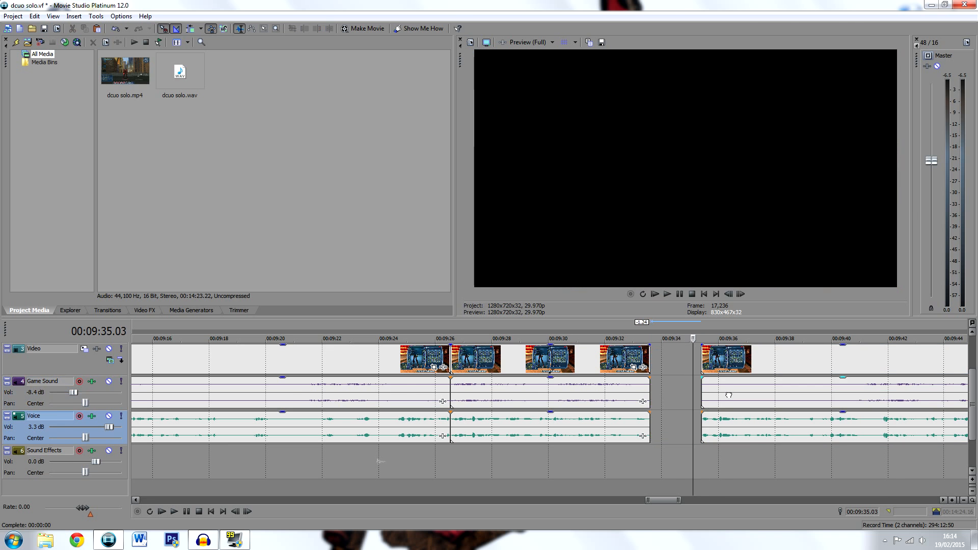
click(728, 399)
ctrl+click(771, 424)
drag(772, 395, 721, 395)
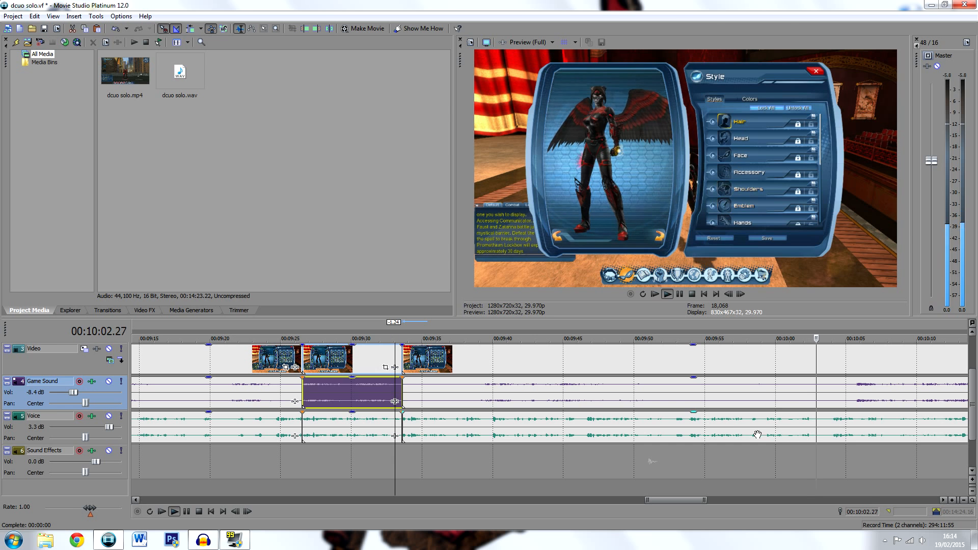
Cut the section from about 00:09:58 to 00:10:04 out of the video, game sound and voice, and close the gap
click(752, 433)
click(832, 419)
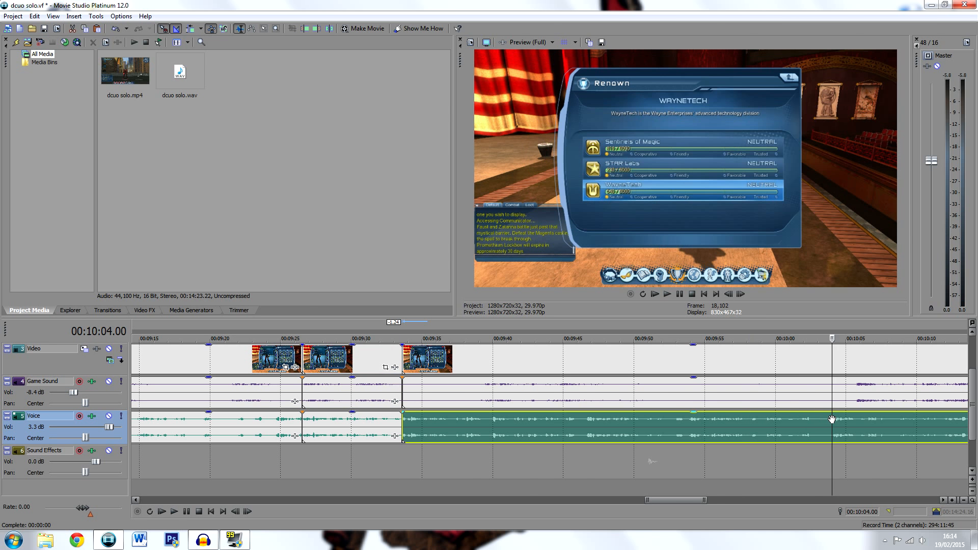
scroll(840, 457, up, 2)
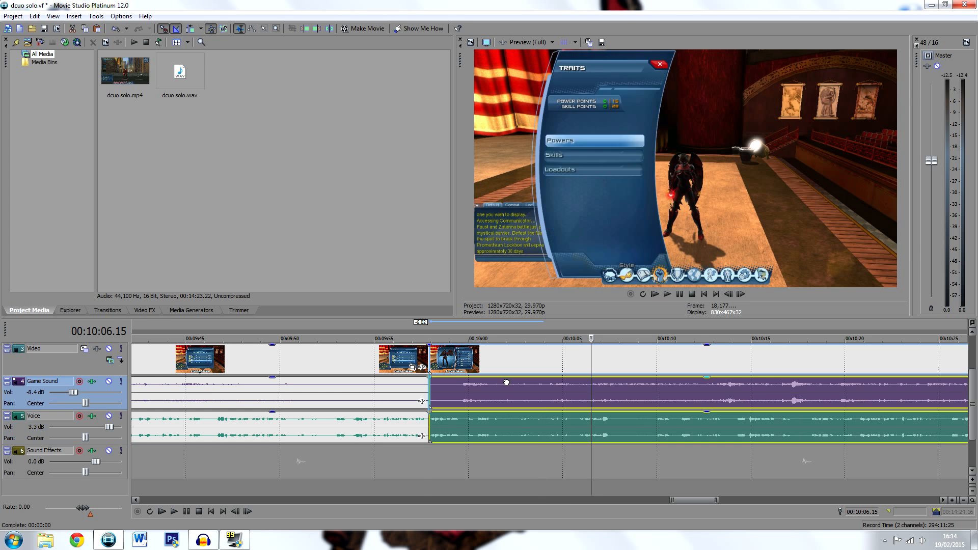
Replay the cut at about 00:09:58 and check the commentary up to about 00:10:08
click(421, 384)
key(space)
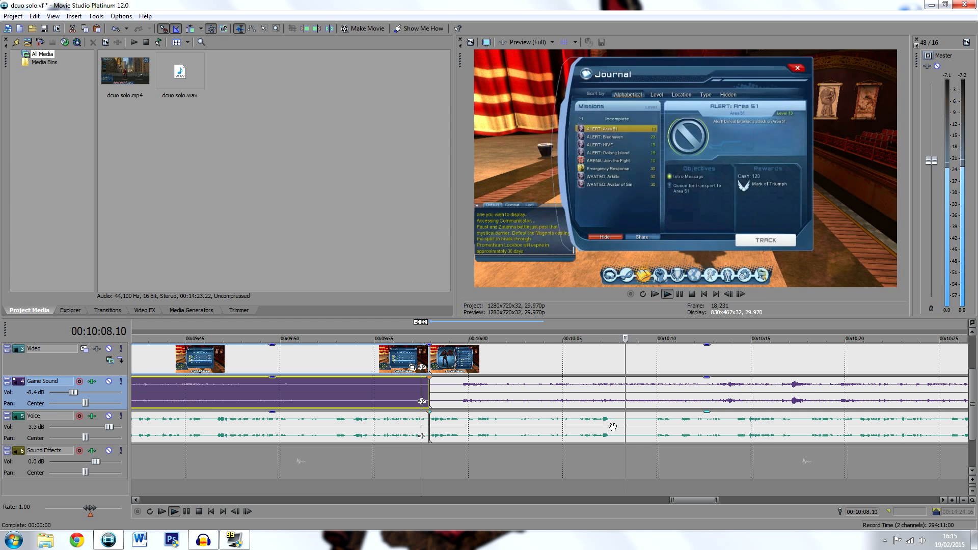
key(space)
Split the video, game sound and voice at 00:10:07.19, and the voice again at 00:10:09.27
click(612, 424)
key(s)
click(612, 400)
key(s)
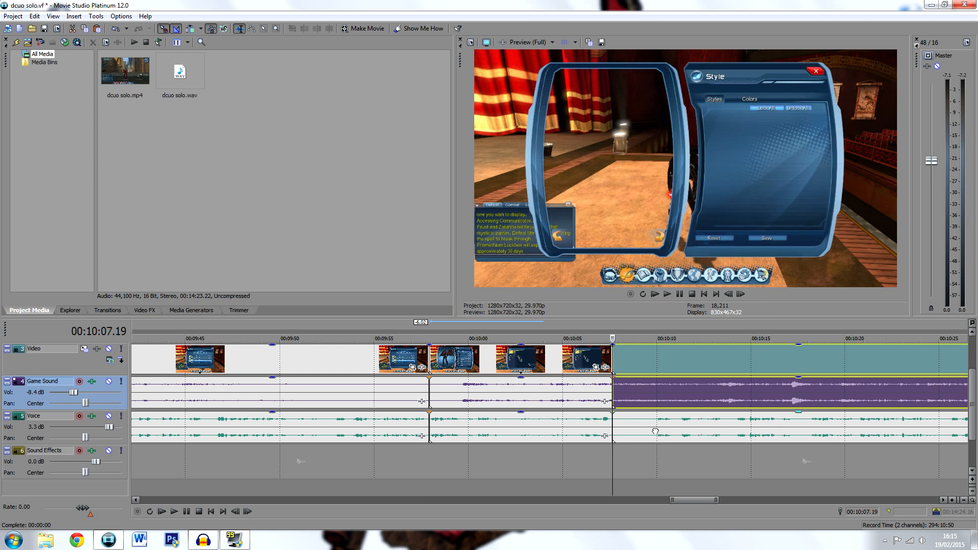
click(654, 432)
key(s)
Undo the last splits of the voice, video and game sound around 00:10:07 to 00:10:10
click(646, 396)
key(ctrl+z)
key(ctrl+z)
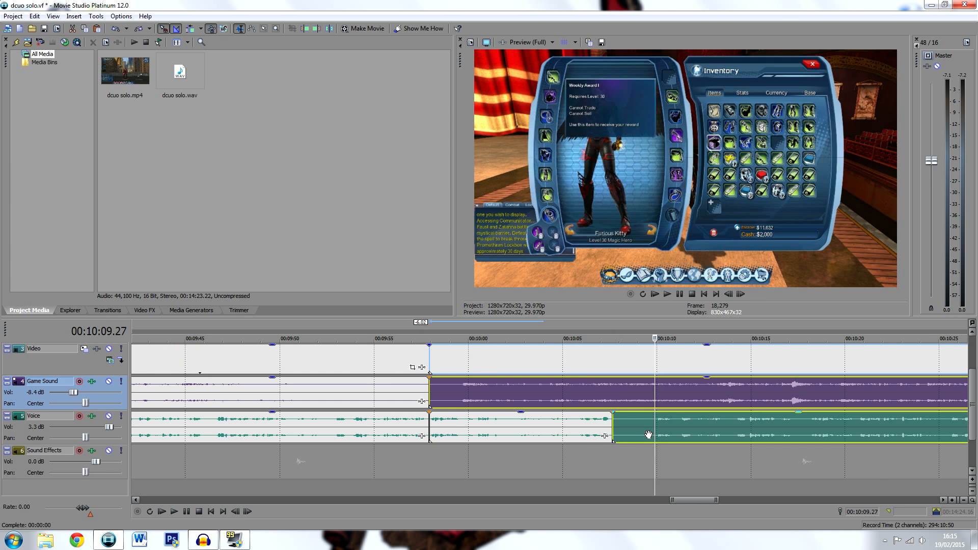
key(ctrl+z)
Play on from about 00:10:07 and check the later footage for unwanted sections
click(600, 427)
scroll(670, 454, down, 4)
key(space)
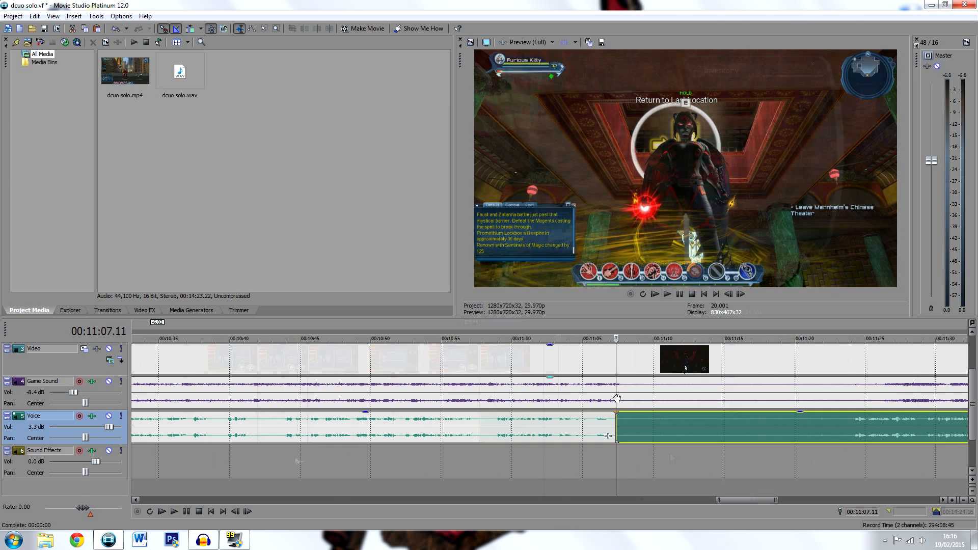
key(ctrl+z)
Split the video, game sound and voice at 00:11:24.00, and delete the section between about 00:11:07 and that point
click(849, 424)
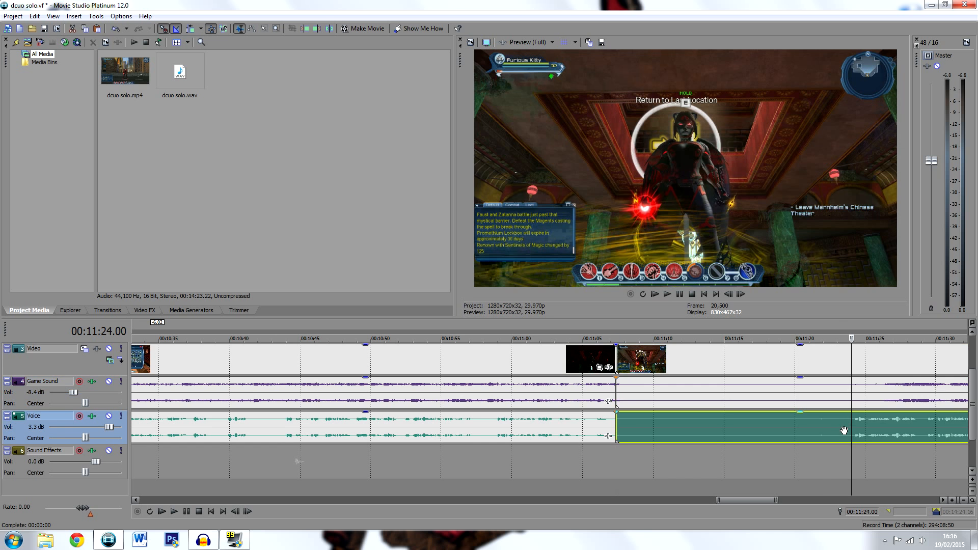
key(s)
click(847, 402)
key(s)
click(822, 401)
key(Delete)
click(832, 432)
key(Delete)
Move the final video, game sound and voice clips back together to overlap the earlier clips briefly at about 00:11:07
click(861, 400)
ctrl+click(883, 424)
drag(887, 395, 656, 389)
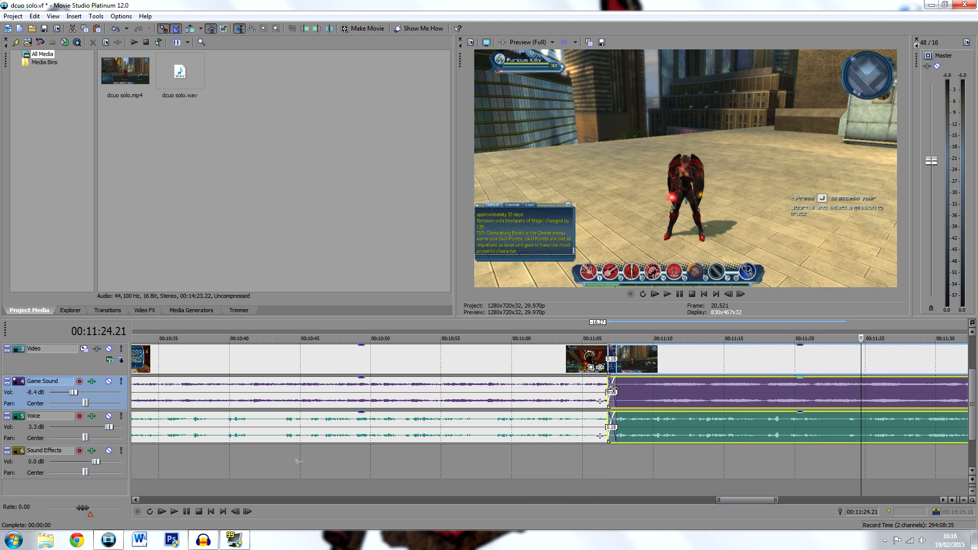
Review the crossfade at about 00:11:07 and the following footage up to 00:11:43.16, and save the project
click(600, 386)
key(space)
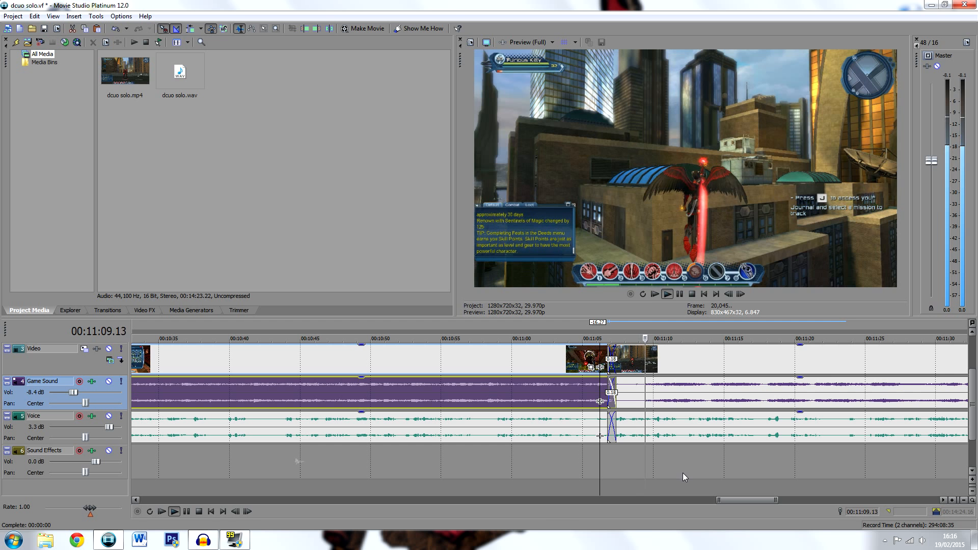
click(679, 294)
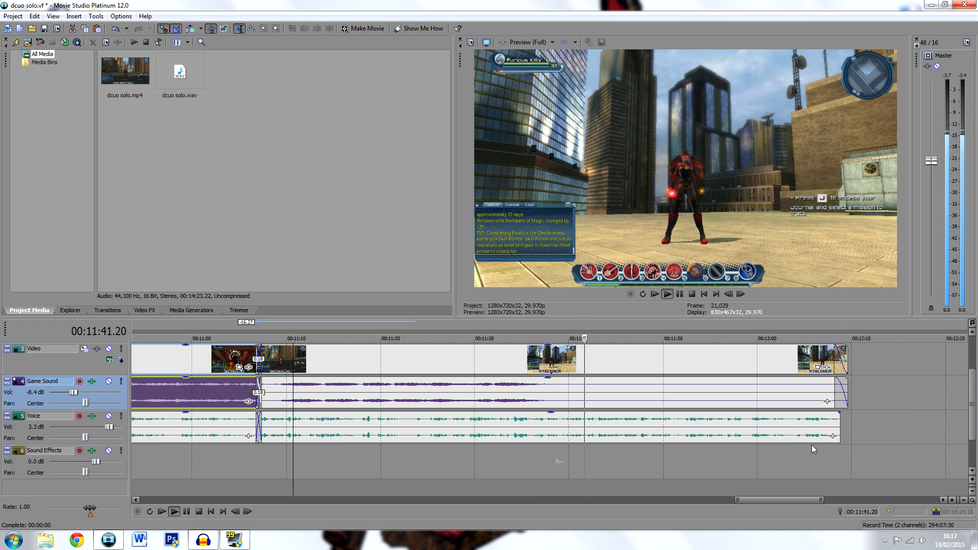
scroll(774, 452, up, 2)
click(673, 295)
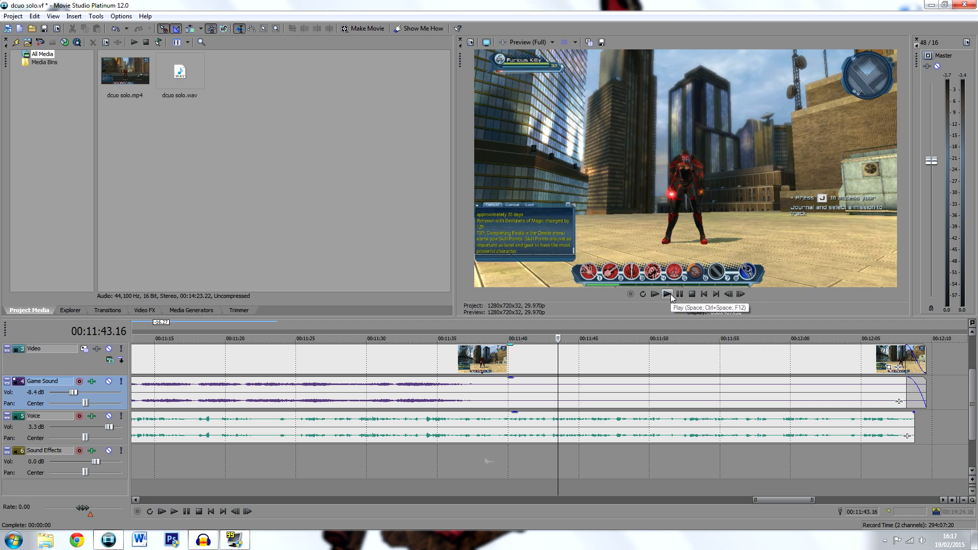
key(ctrl+s)
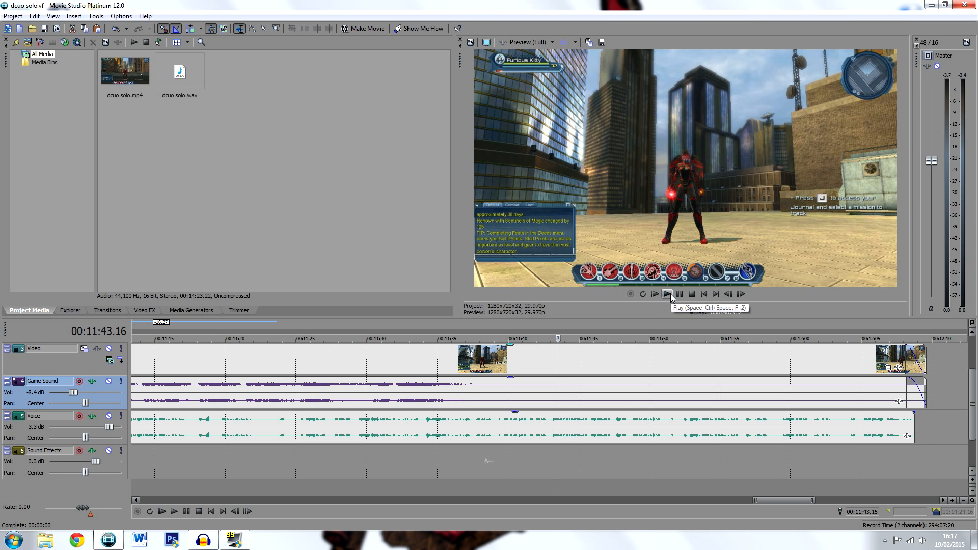
Play the remaining footage from 00:11:43.16 past the end of the clips, and return to the start of the timeline
key(space)
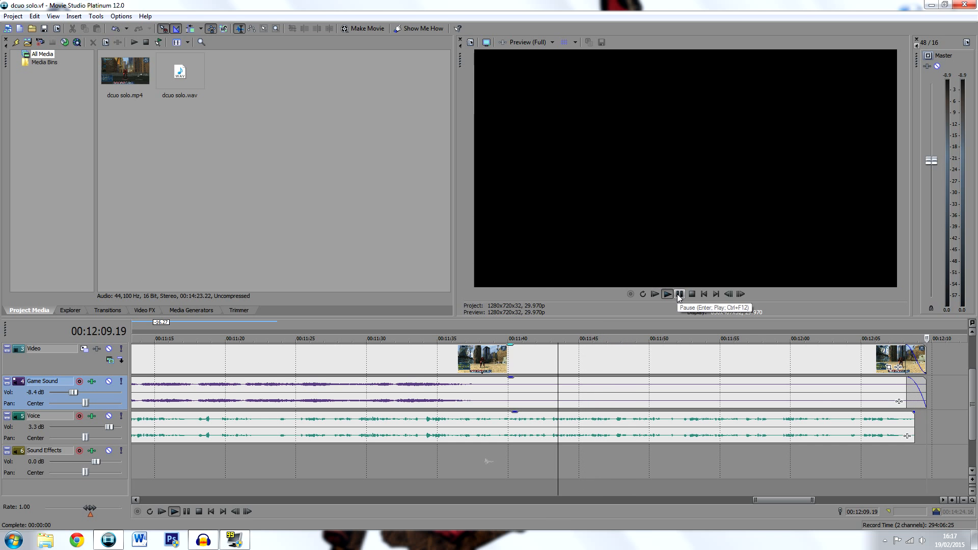
click(679, 294)
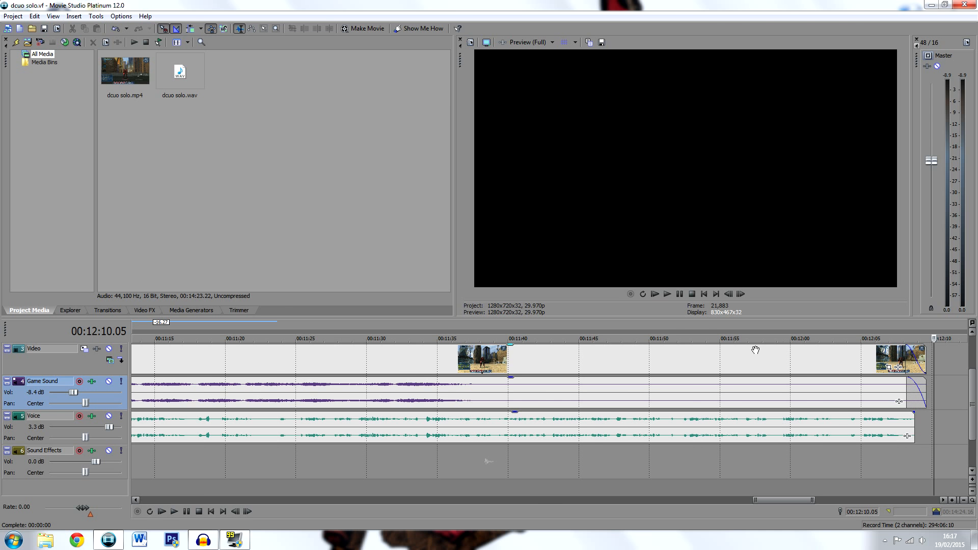
click(703, 294)
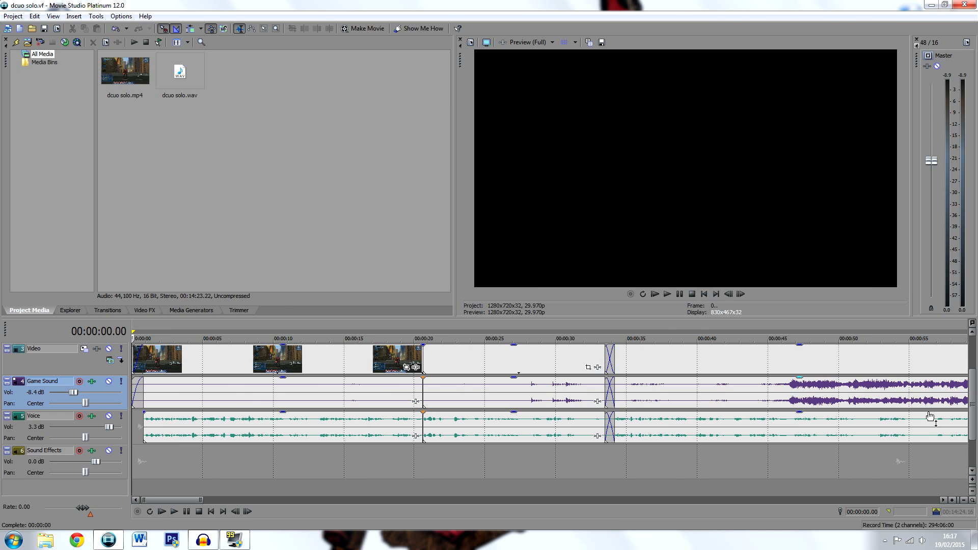
Play the closing footage from about 00:12:01 and pause at 00:12:04.24 to find the spot for a caption
drag(307, 498, 805, 493)
drag(970, 388, 970, 357)
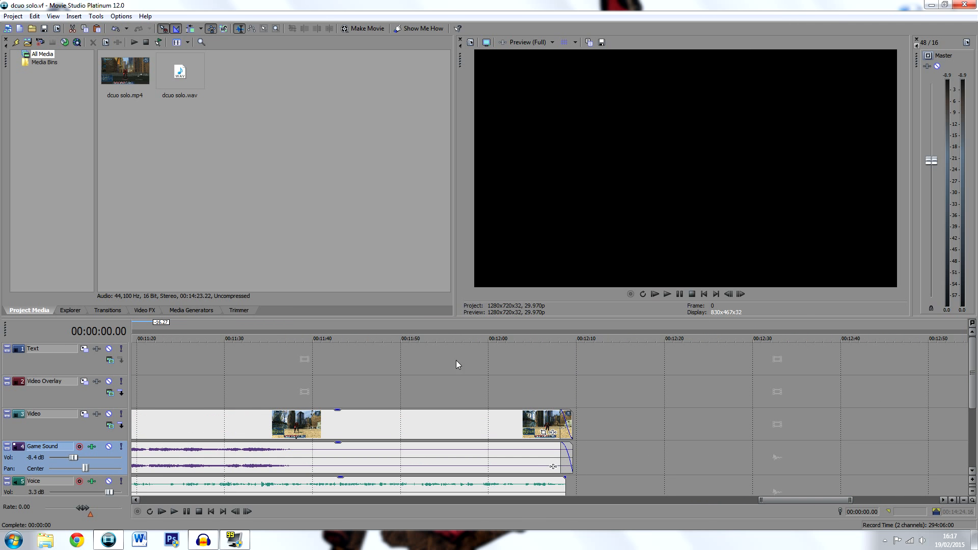
click(401, 358)
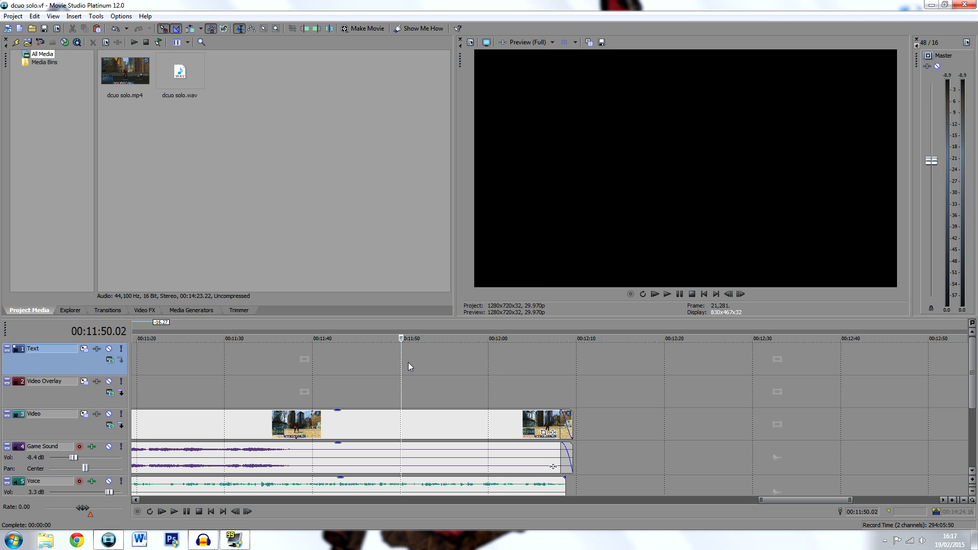
click(502, 376)
key(space)
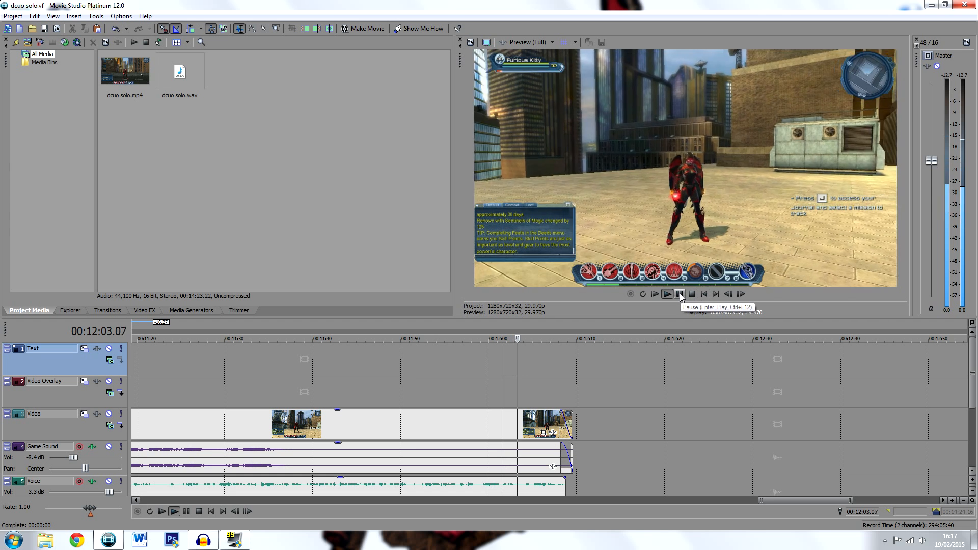
click(680, 294)
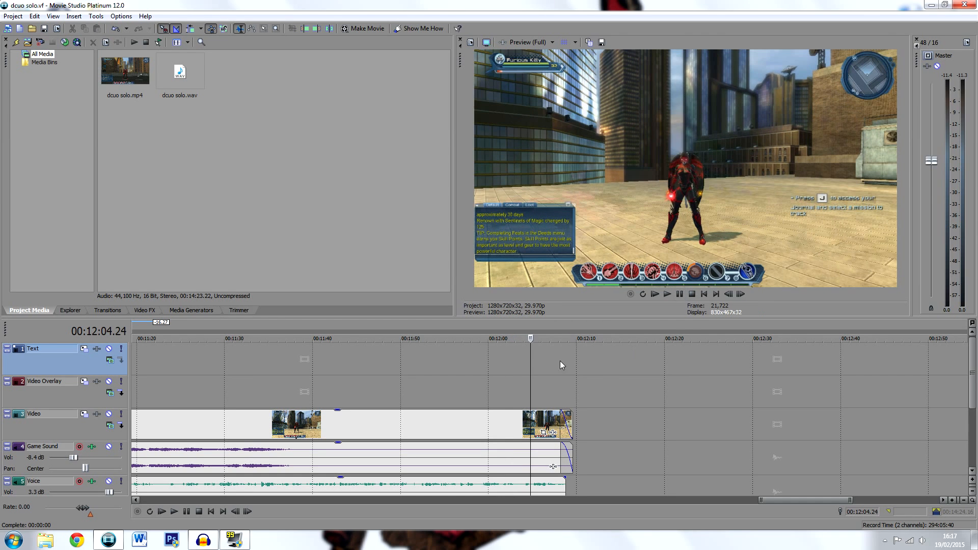
Insert a text media event on the Text track at 00:12:04.19
key(Left)
key(Left)
key(Left)
key(Left)
key(Left)
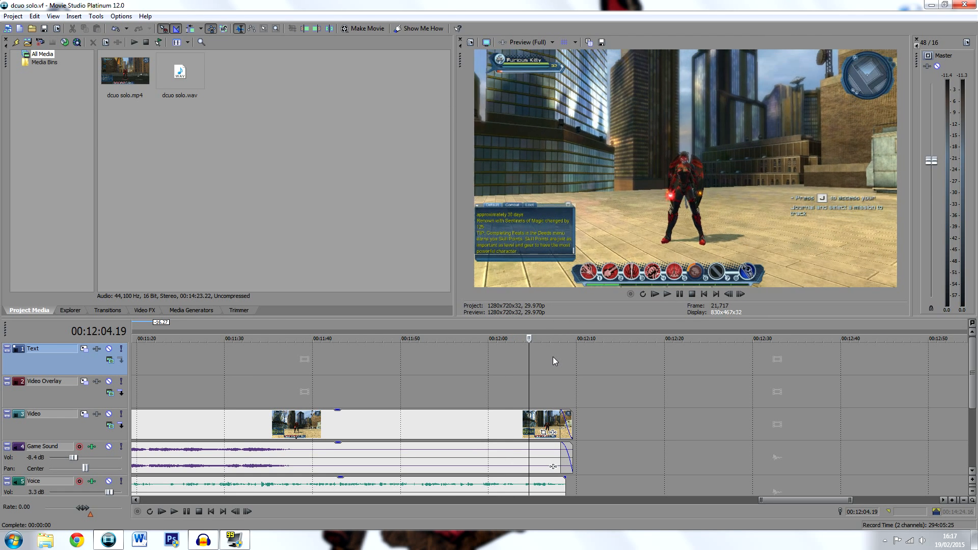
right_click(543, 350)
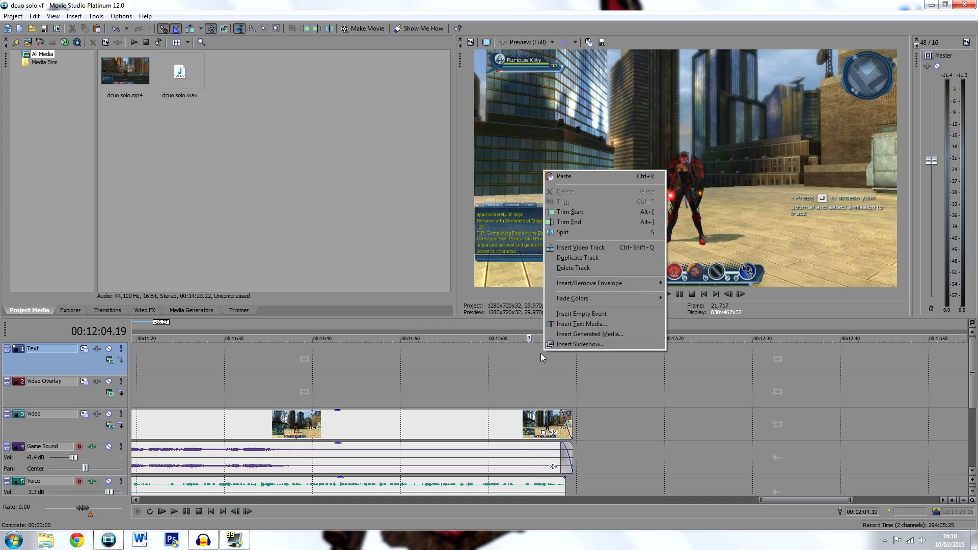
click(583, 323)
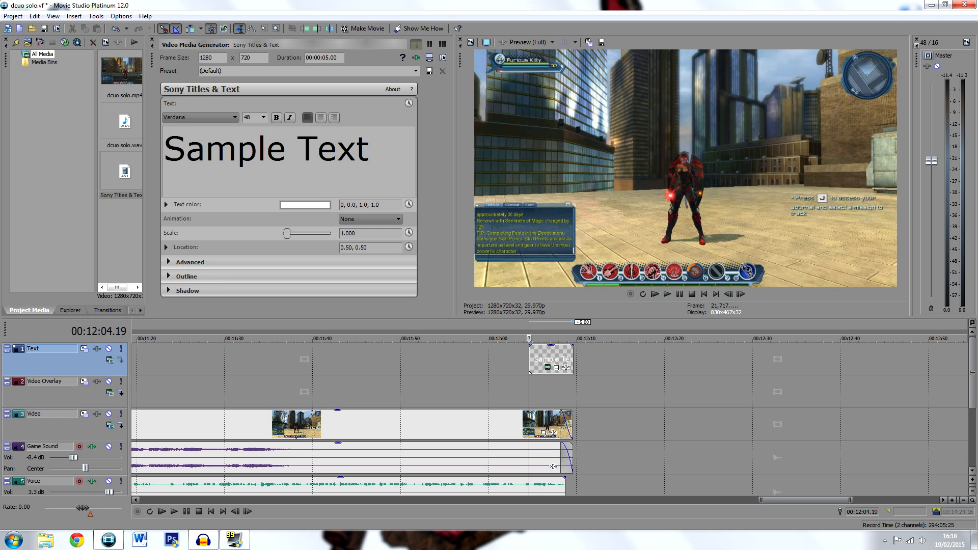
Clear the sample text and set the title's font to Heroes Assemble at size 14
key(ctrl+a)
key(BackSpace)
click(194, 120)
key(h)
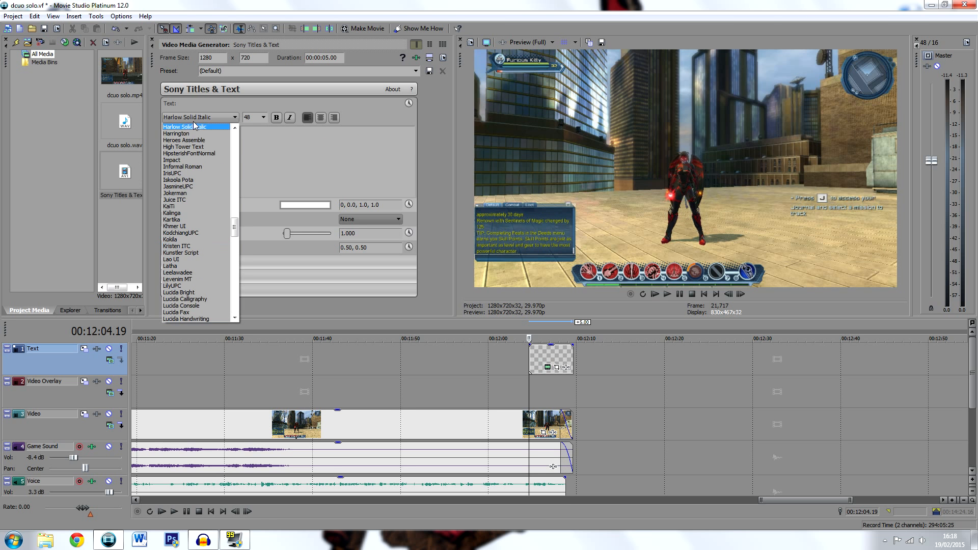
click(201, 140)
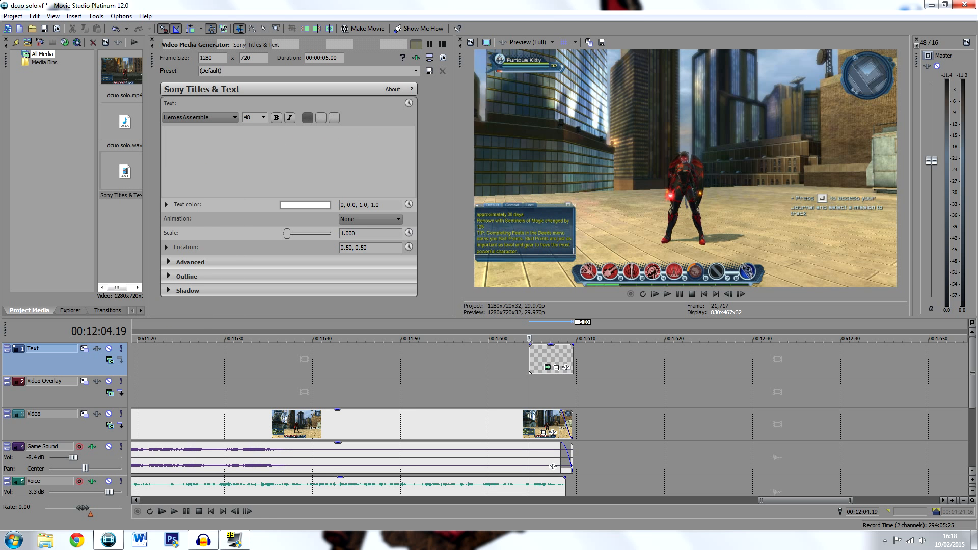
click(263, 117)
click(253, 149)
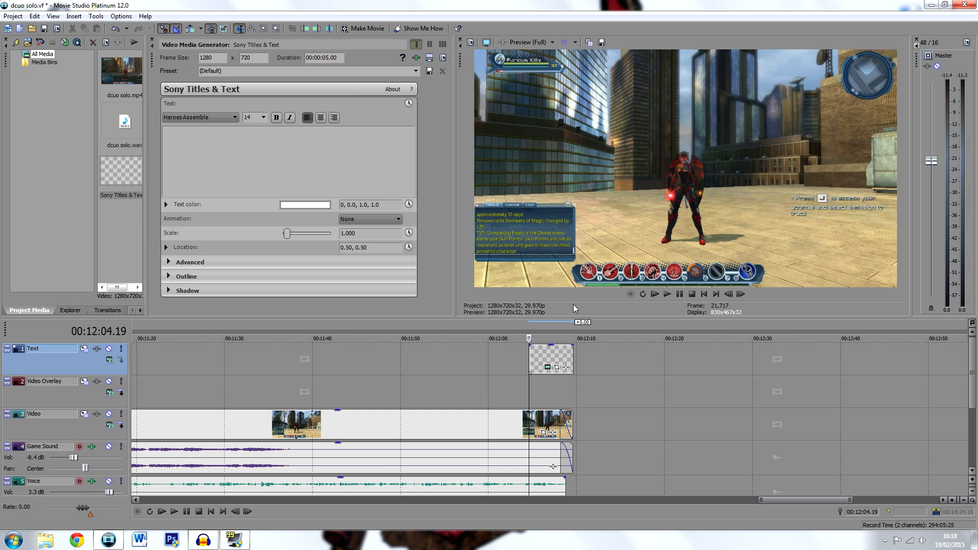
Enter "NO, IT'S BECAUSE YOU'RE WEIRD..." as the title text
text(NO,)
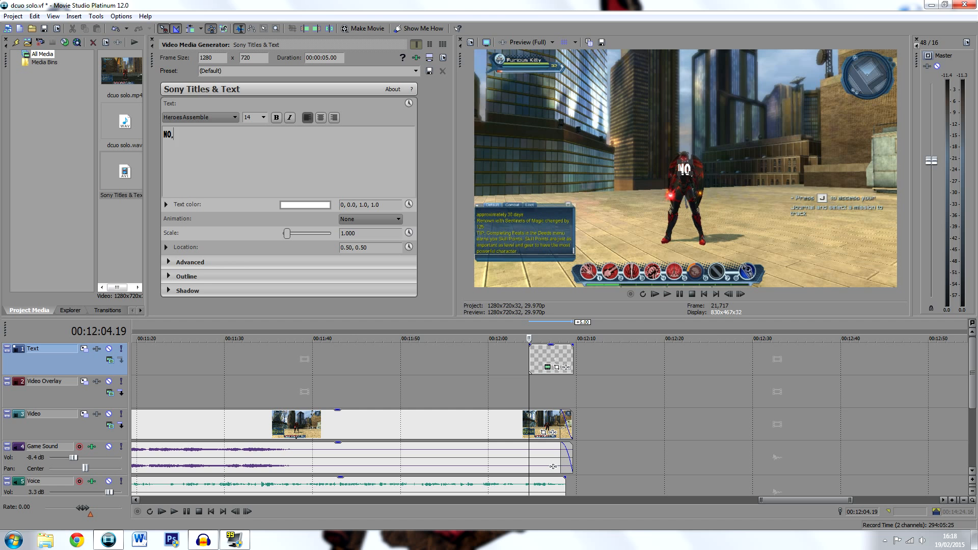
text( IT'S BEC)
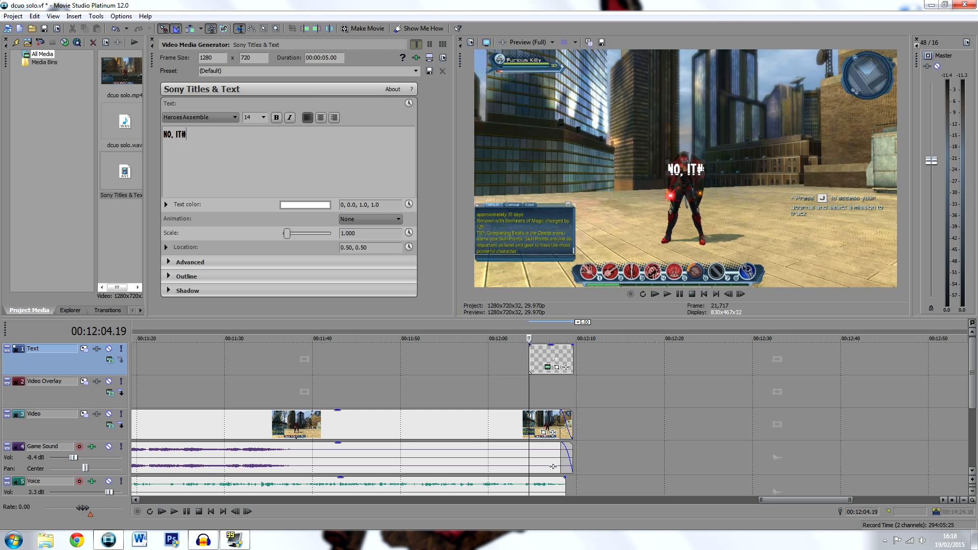
text(AUSE )
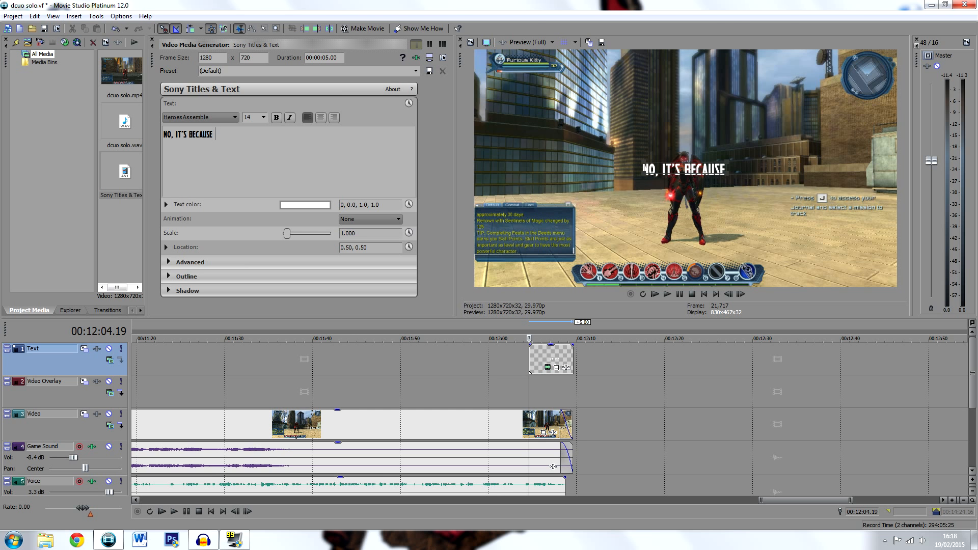
text(YOU'RE WEIRD...)
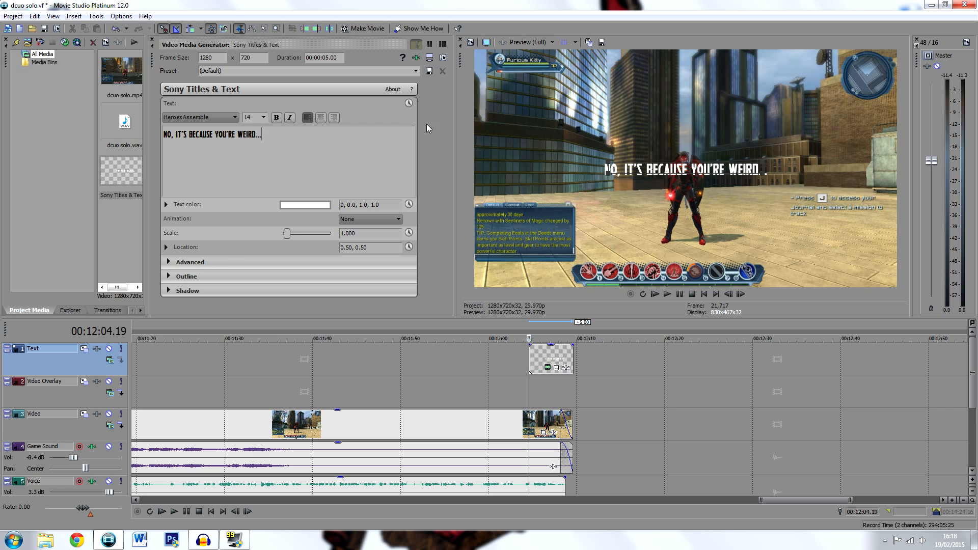
Move the caption in the preview down to just above the game's power bar, at location about 0.44, 0.16
drag(719, 175, 694, 259)
click(264, 118)
click(266, 118)
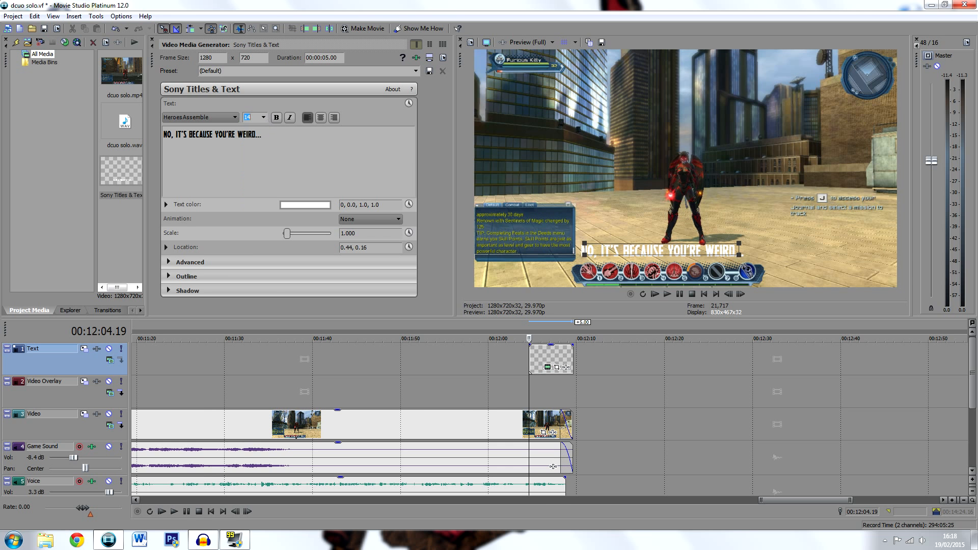
Give the caption a black outline with a width of about 5.158
click(167, 276)
click(306, 290)
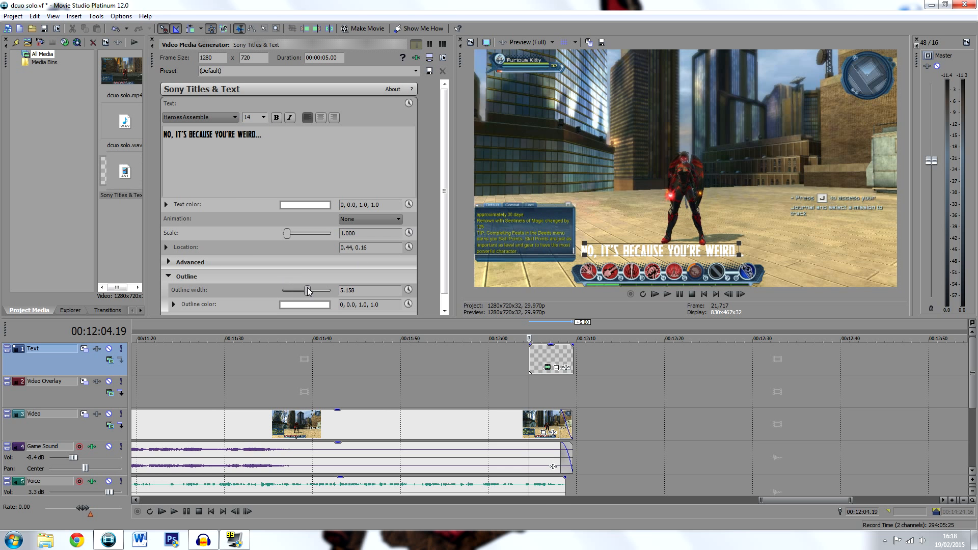
click(302, 305)
click(234, 429)
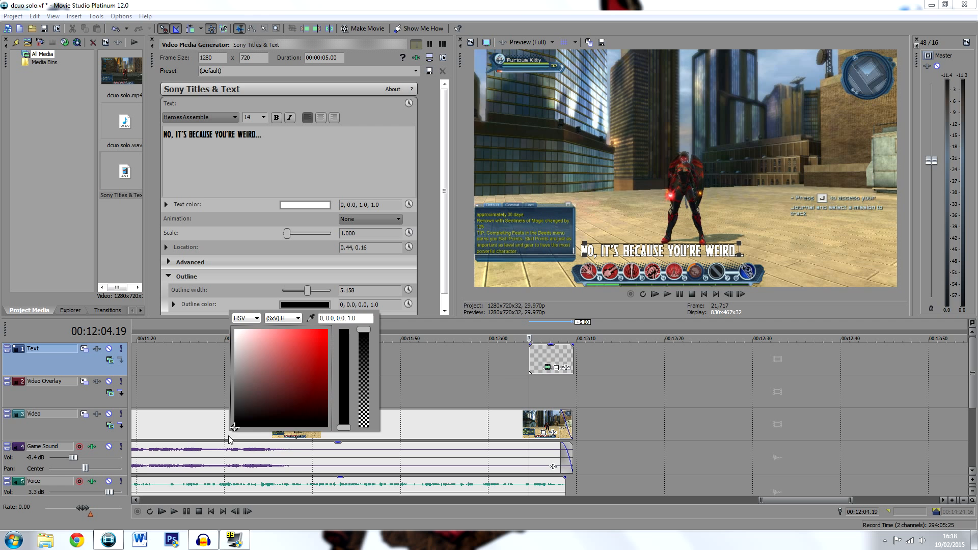
Trim the end of the caption event back to about 00:12:05 and close the title settings
click(525, 357)
drag(572, 351, 534, 362)
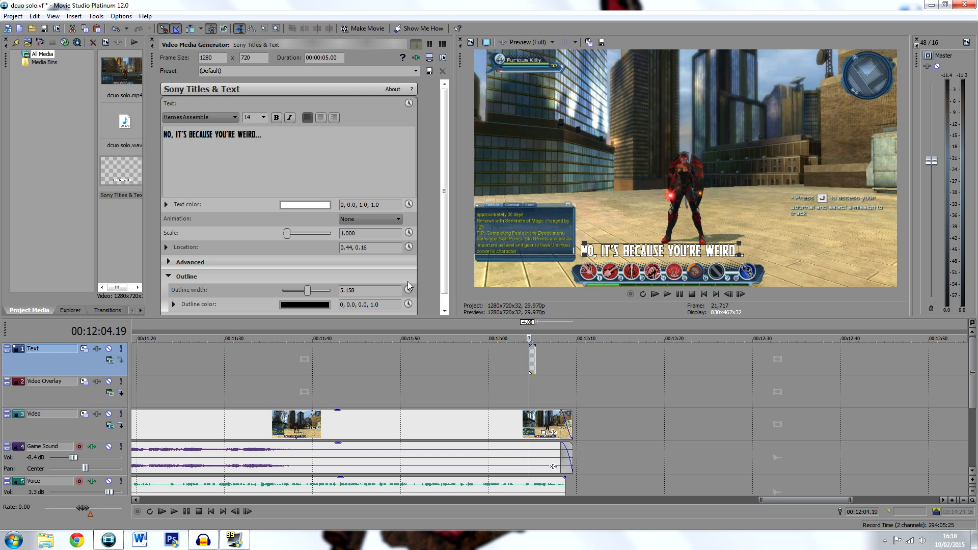
click(152, 40)
Play the captioned ending from 00:12:03.08 through the fade-out, save the project and return to the start of the timeline
click(522, 383)
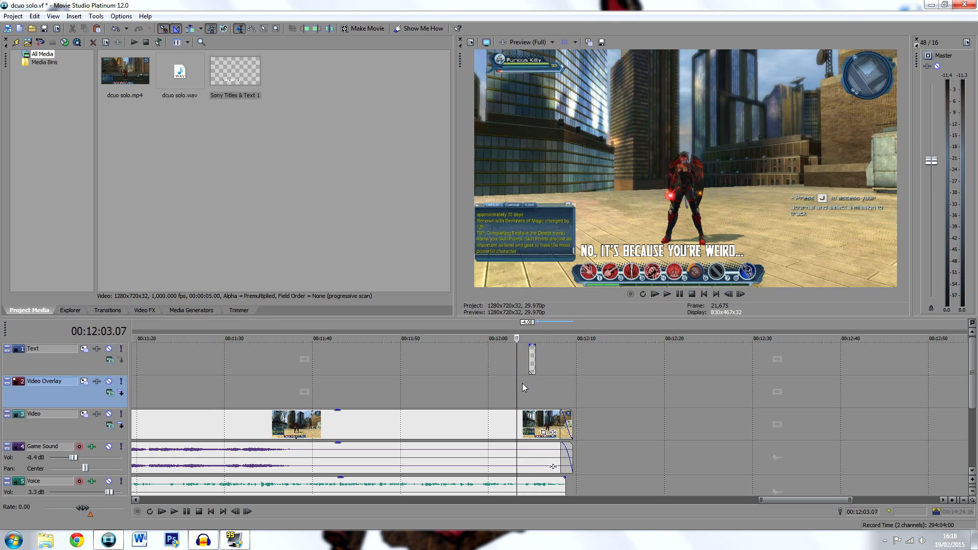
click(518, 380)
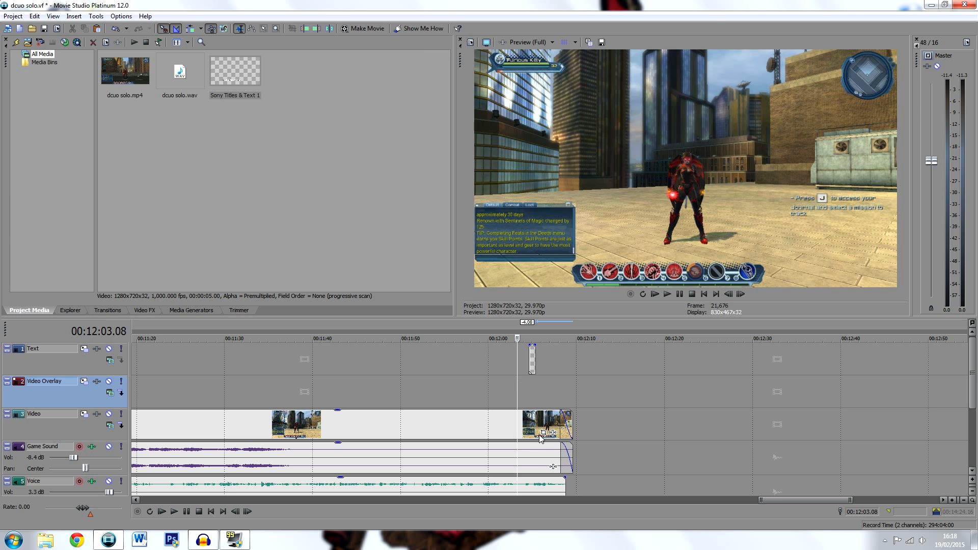
key(space)
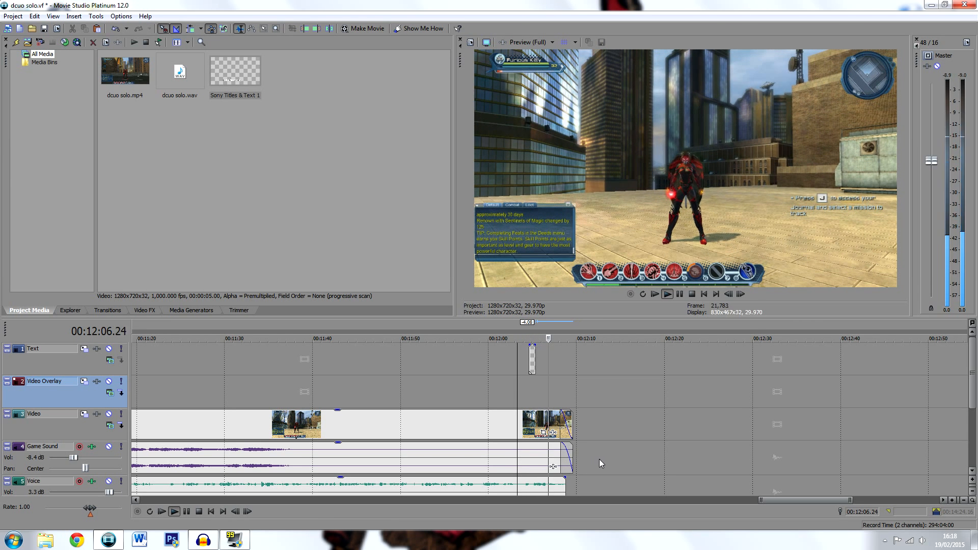
click(679, 294)
key(ctrl+s)
click(703, 294)
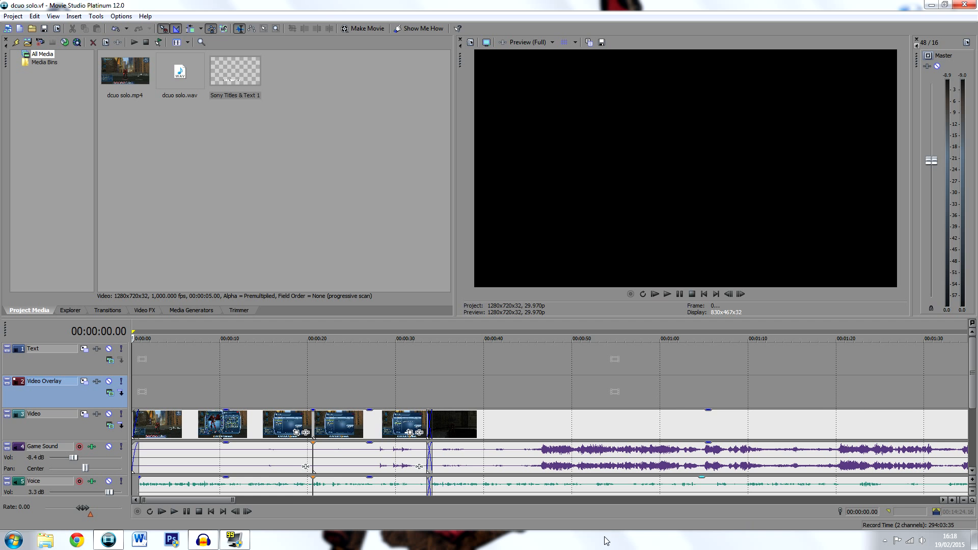
Shorten the loop region so it ends with the final video clip at about 00:12:09.18
drag(215, 503, 895, 474)
drag(944, 336, 241, 334)
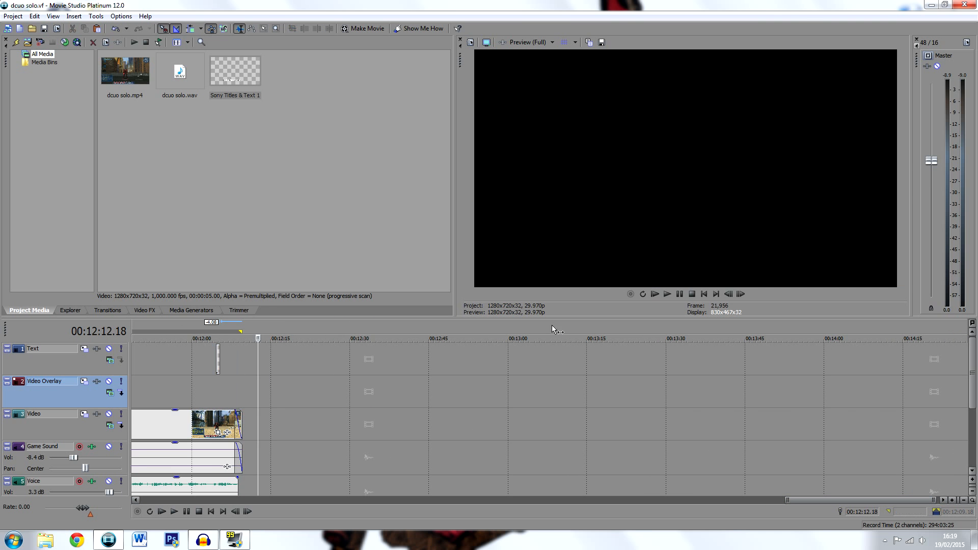
click(703, 294)
Examine both ends of the timeline to check that the loop region covers the clips from the start to 00:12:09.18
drag(246, 501, 849, 499)
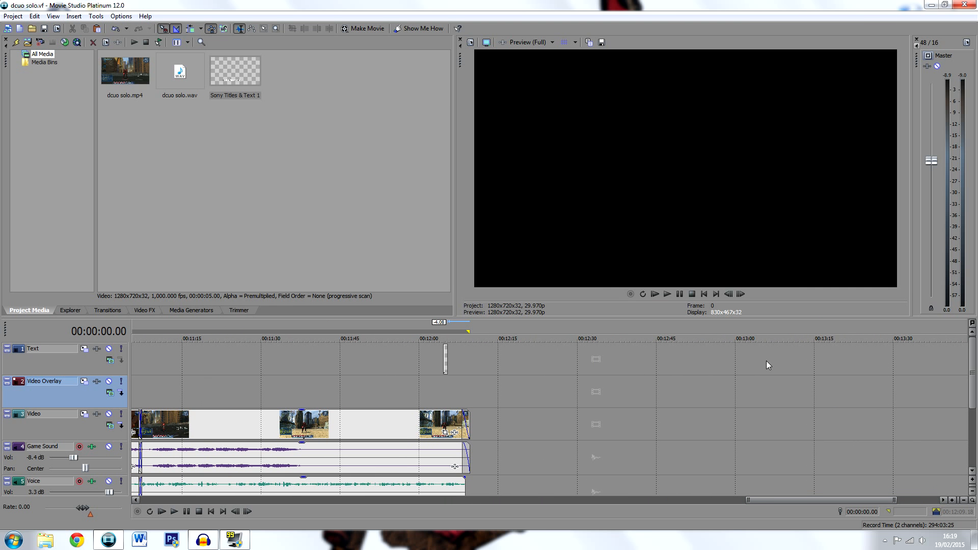
drag(798, 500, 763, 498)
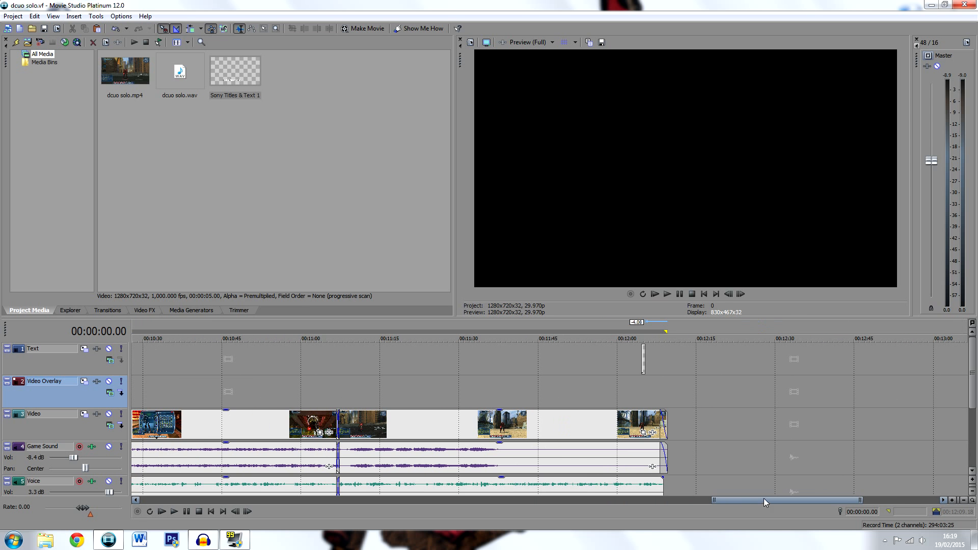
click(665, 387)
click(679, 294)
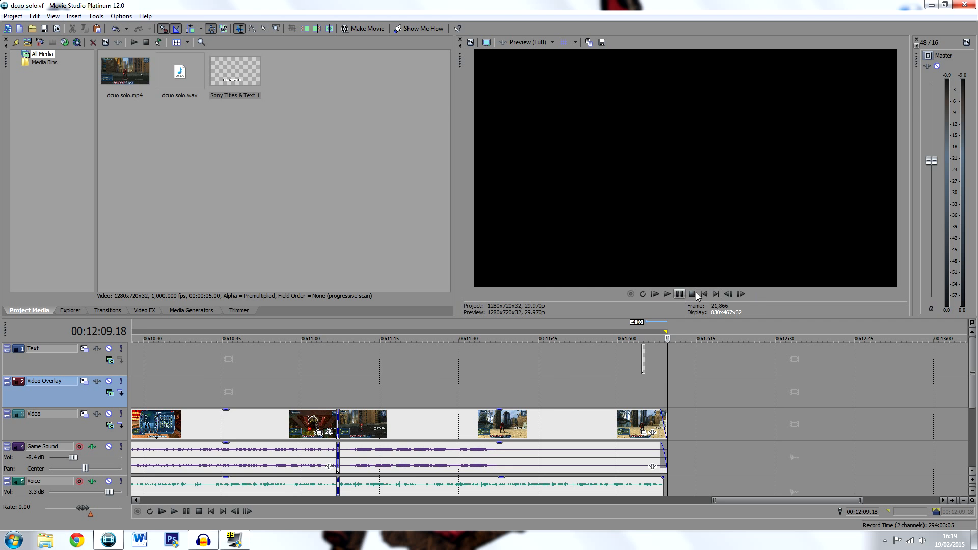
click(693, 294)
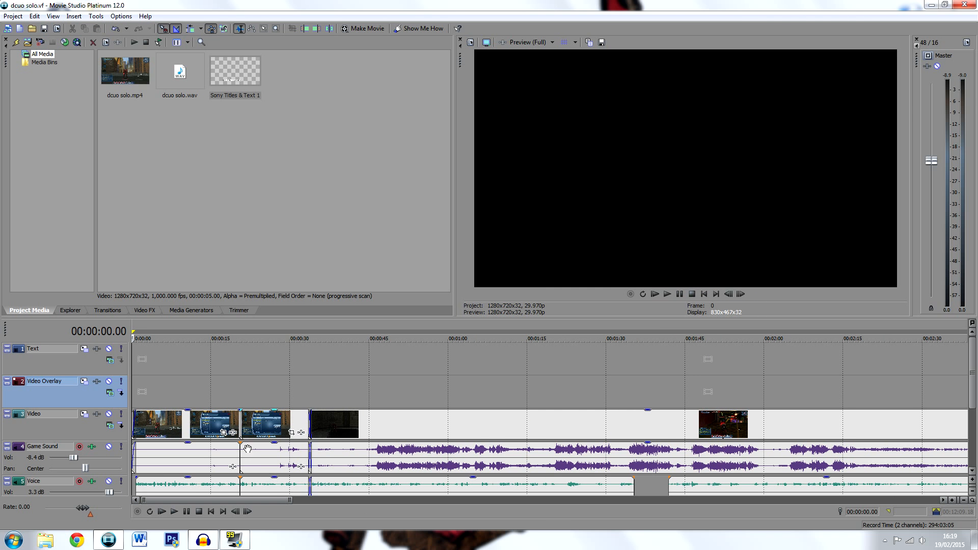
scroll(235, 463, down, 1)
drag(250, 501, 790, 514)
click(760, 387)
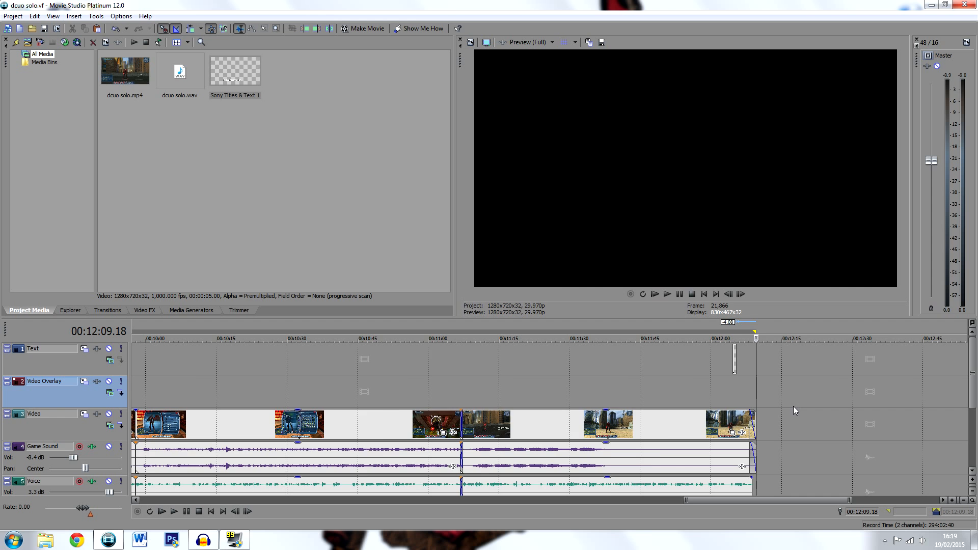
key(ctrl+Home)
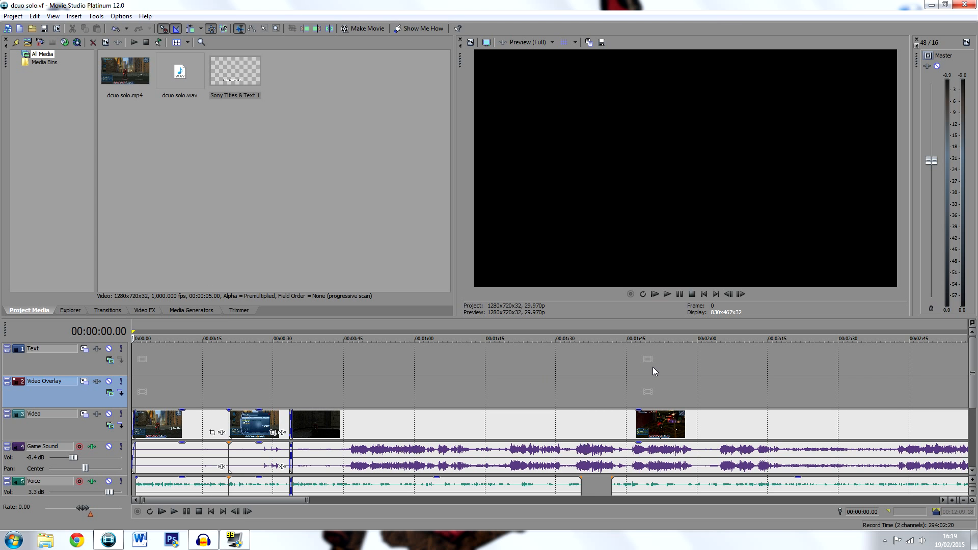
scroll(389, 414, down, 1)
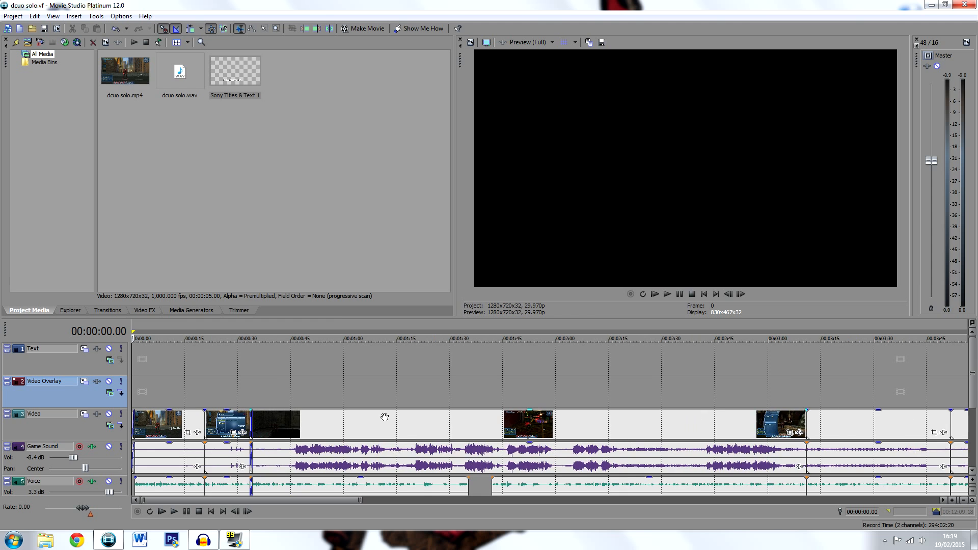
drag(322, 500, 298, 500)
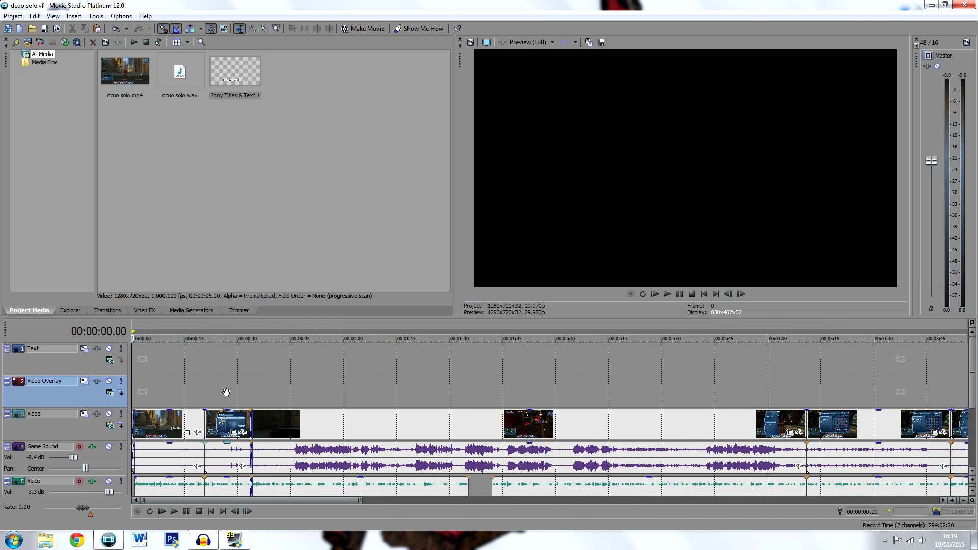
click(589, 374)
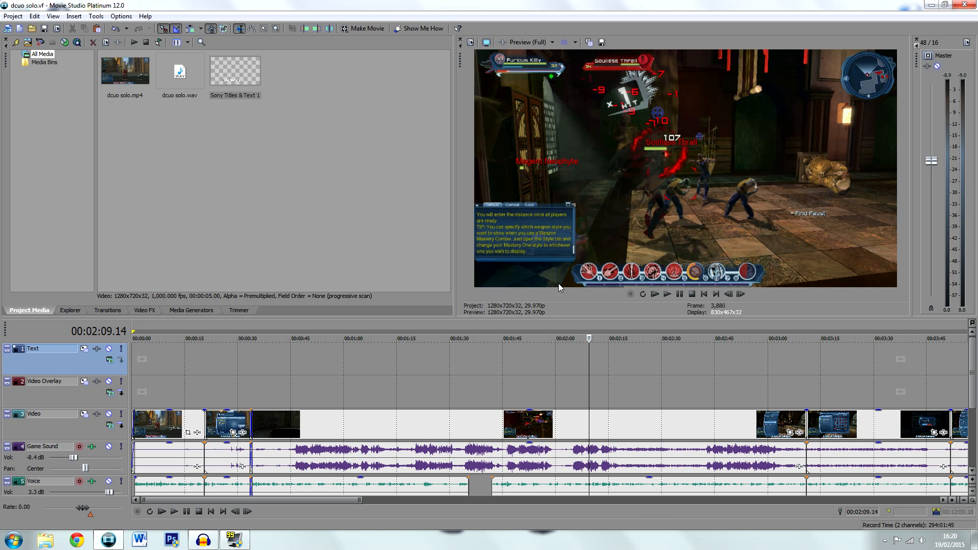
Open the Render As settings and review the output folder choices, keeping F:\ for dcuo solo.mp4
click(13, 17)
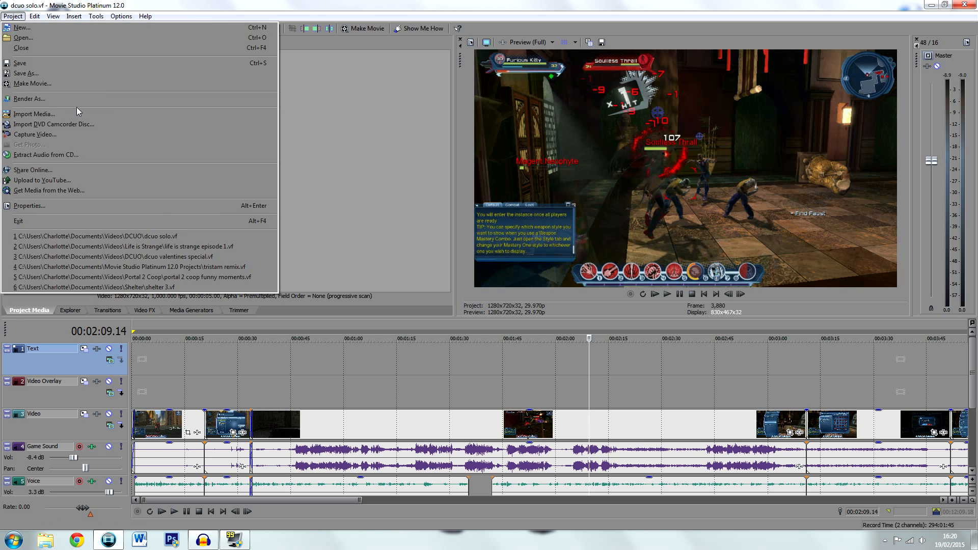
click(78, 113)
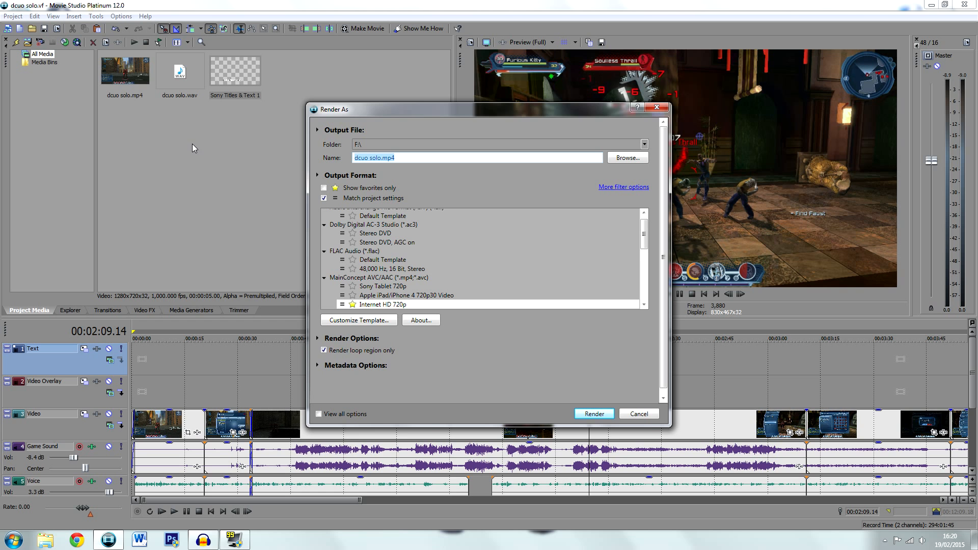
click(644, 145)
click(644, 145)
click(644, 145)
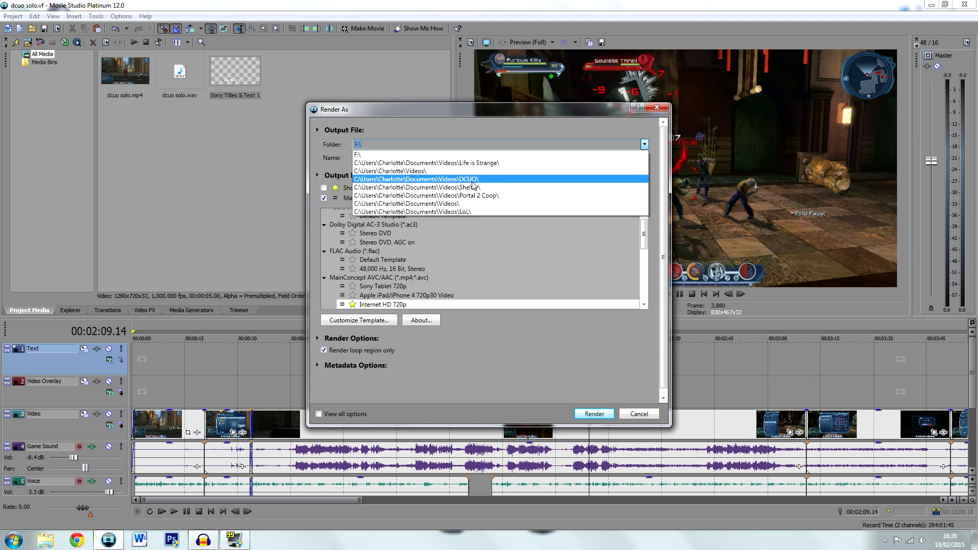
click(645, 143)
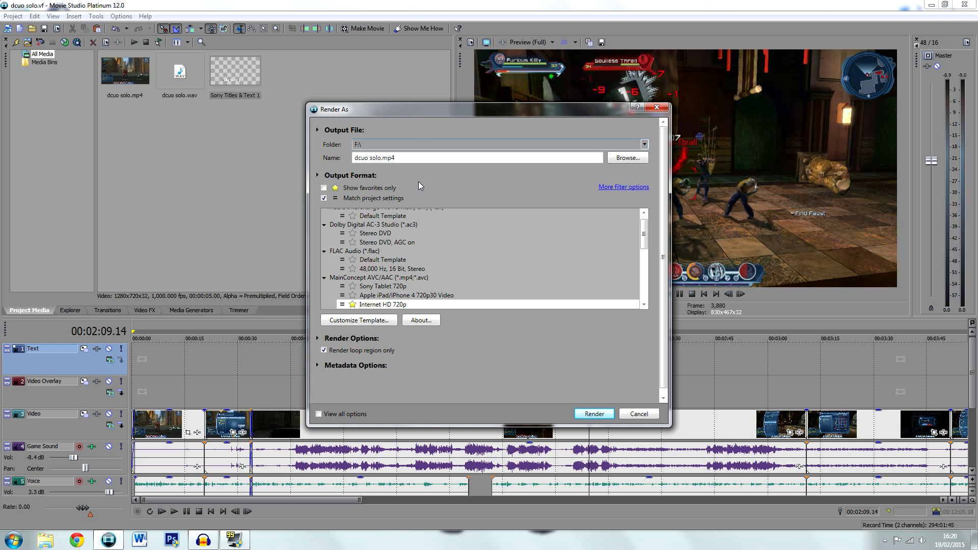
Render the loop region with the MainConcept AVC/AAC Internet HD 720p template, keeping the template list matched to the project settings
click(410, 306)
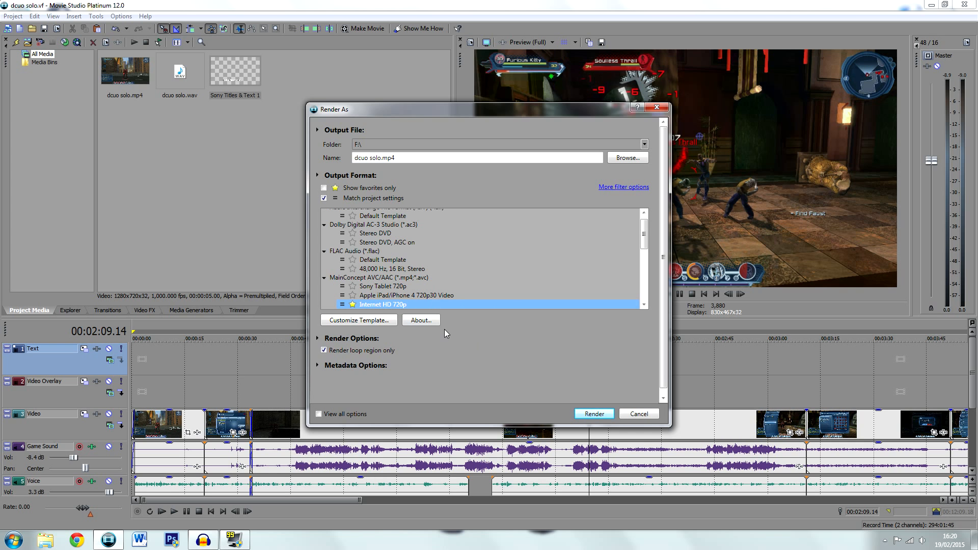
click(323, 198)
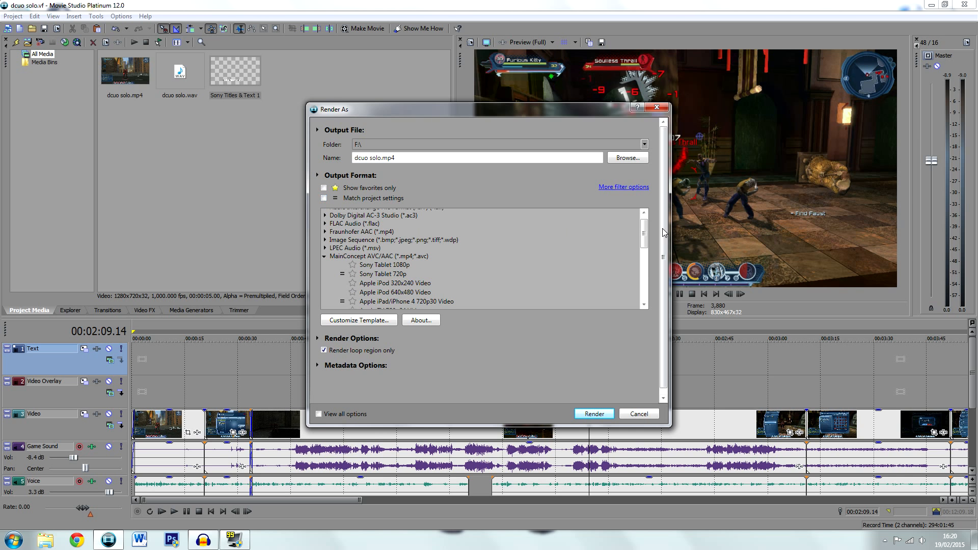
click(324, 198)
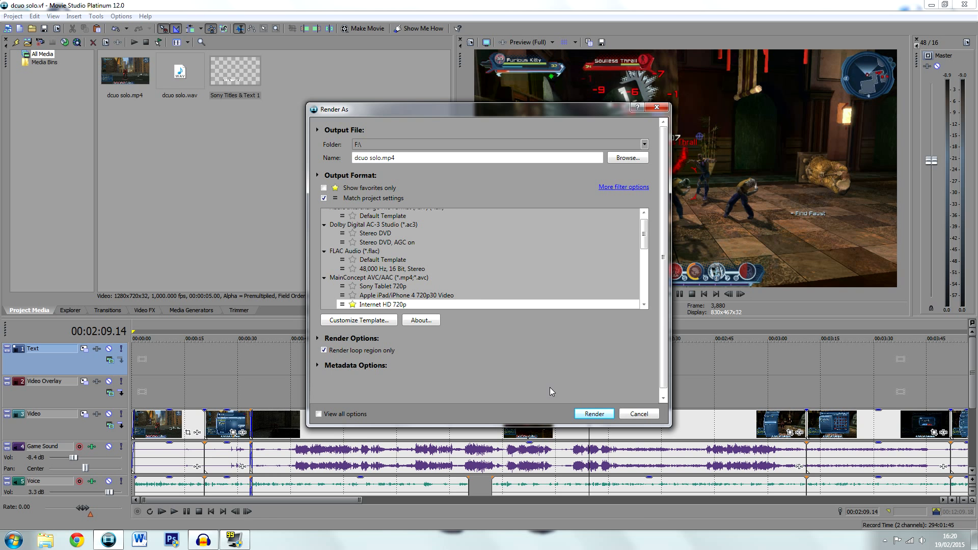
click(595, 414)
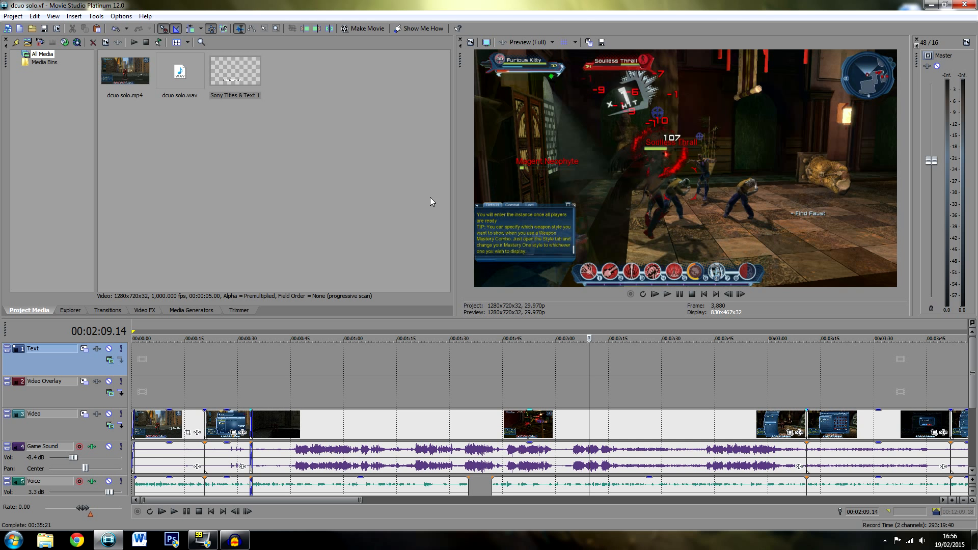
drag(289, 500, 810, 510)
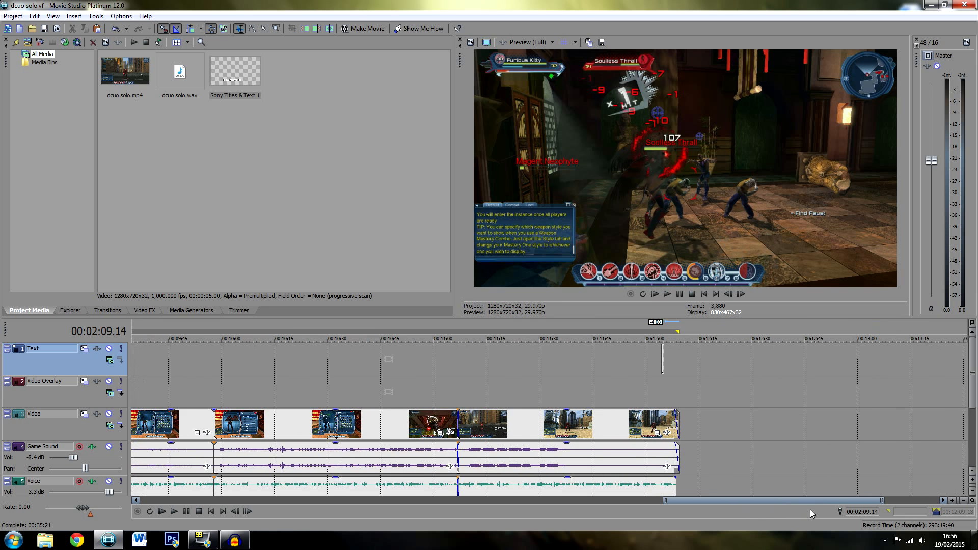
click(673, 390)
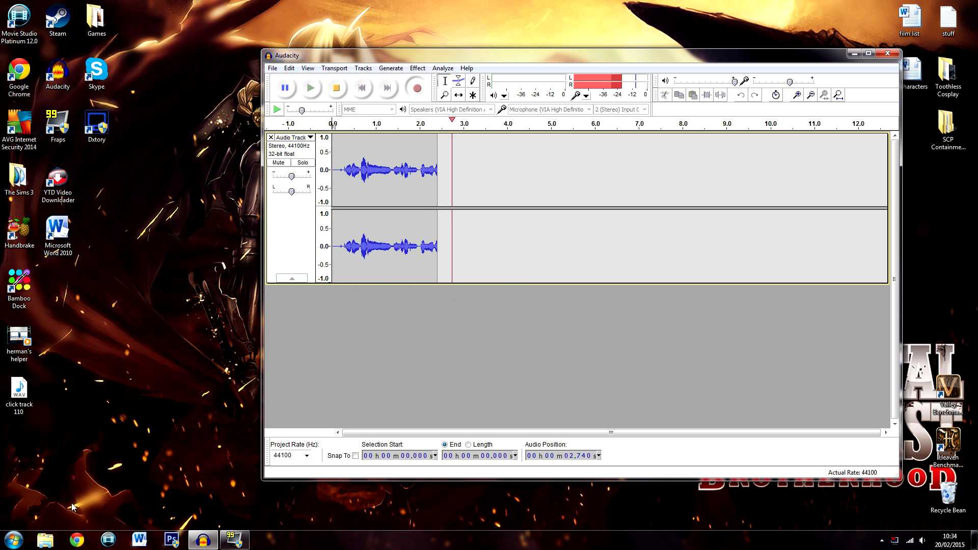
Switch to Windows Explorer, look for the rendered dcuo solo video in Documents > Videos > DCUO, and close the folder window
click(55, 544)
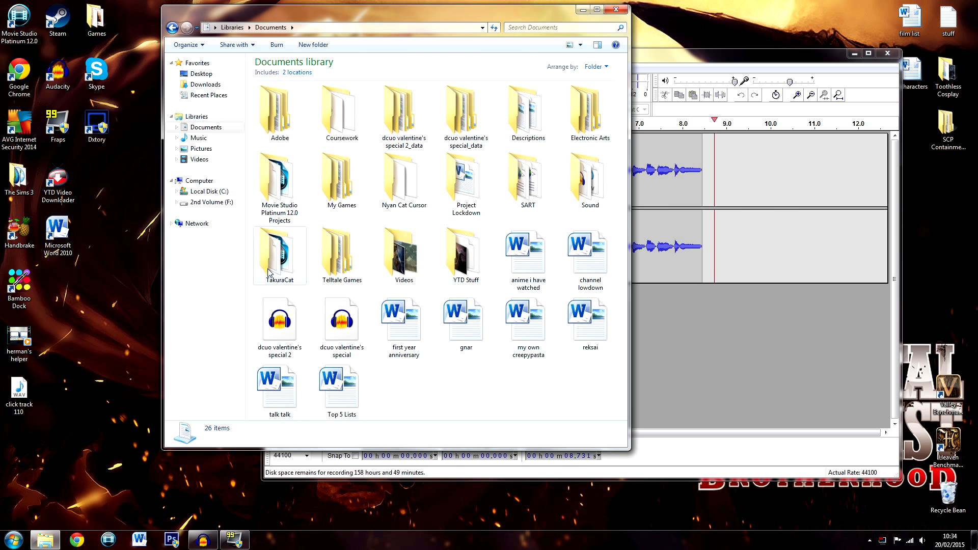
double_click(404, 255)
click(227, 203)
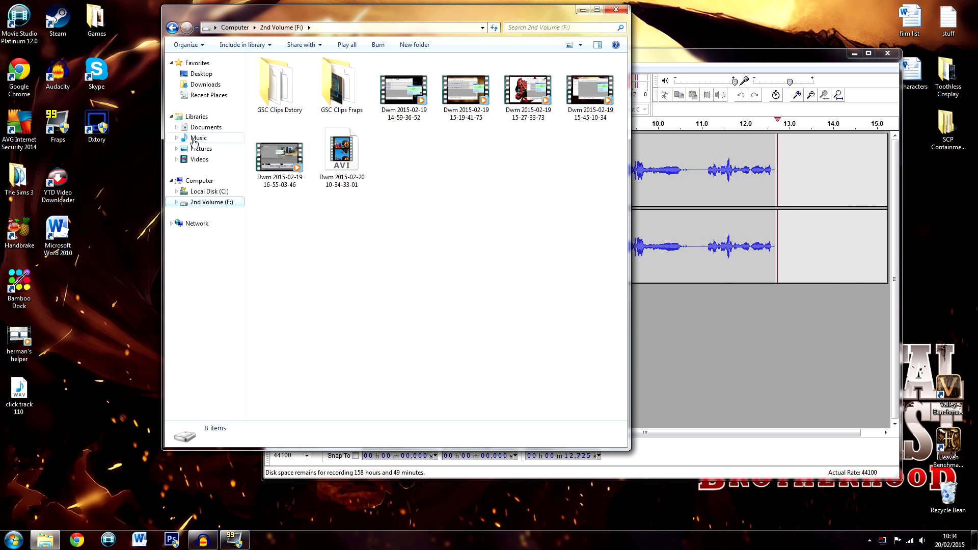
click(204, 127)
double_click(404, 254)
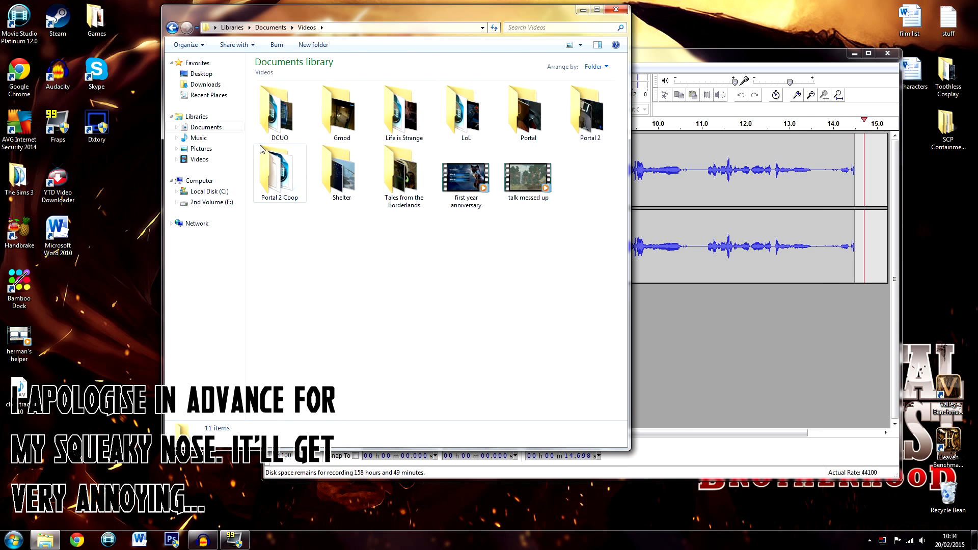
double_click(277, 109)
key(BackSpace)
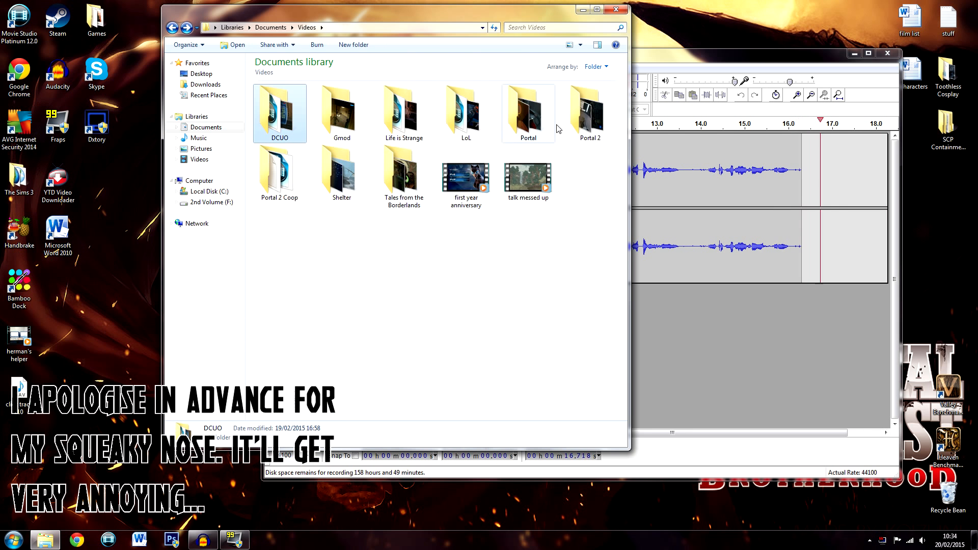
key(Return)
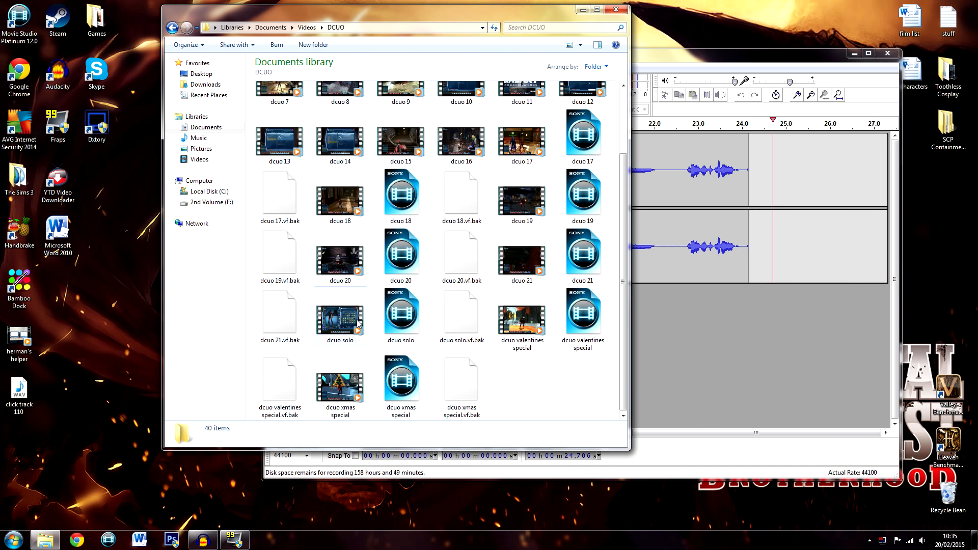
click(616, 10)
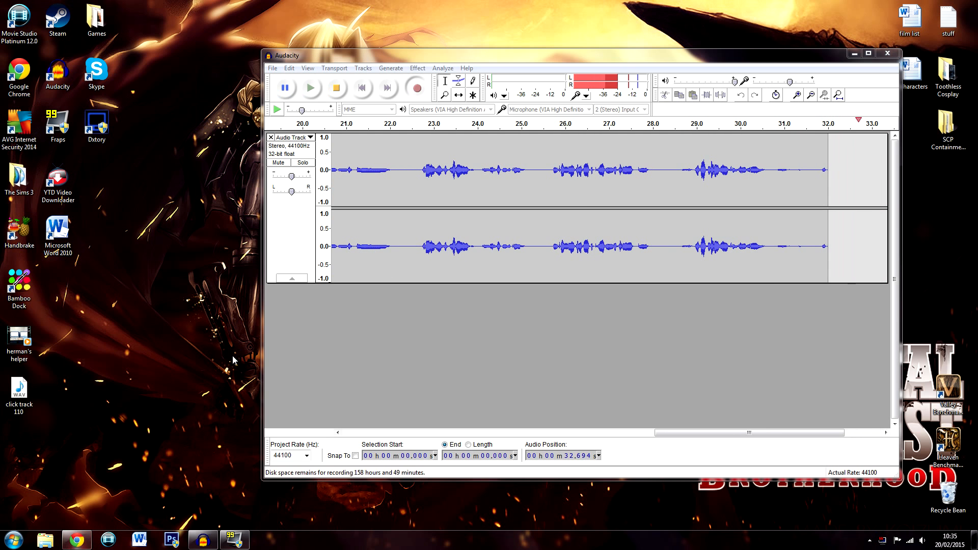
Switch to YouTube in Chrome, go to the upload page and start selecting a file to upload
click(77, 541)
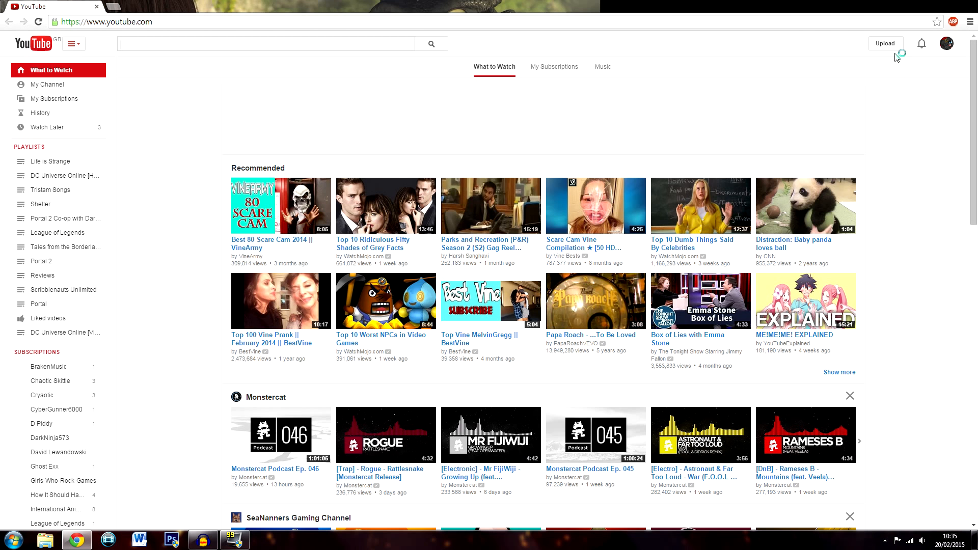
click(885, 43)
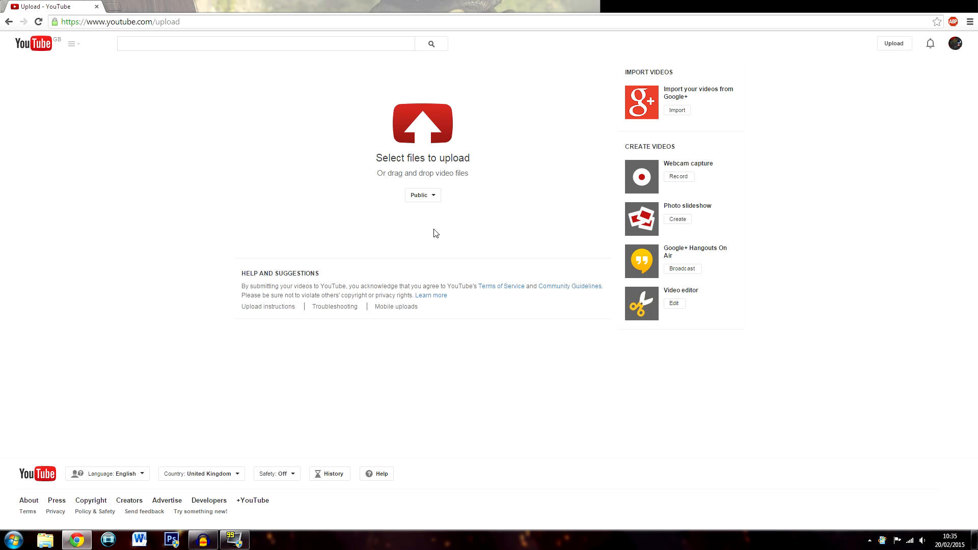
click(426, 186)
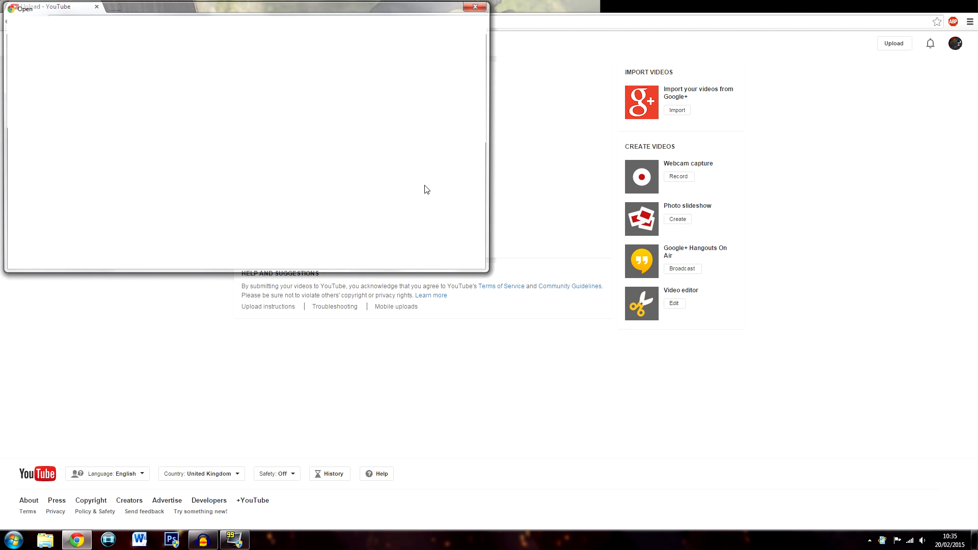
Upload the dcuo solo video from the DCUO folder under Documents > Videos
click(68, 124)
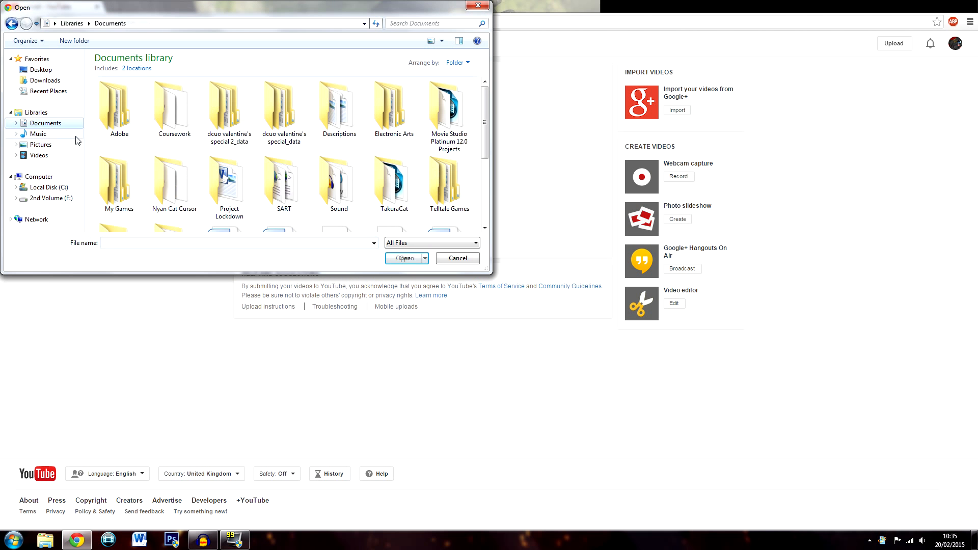
drag(484, 128, 483, 183)
click(101, 153)
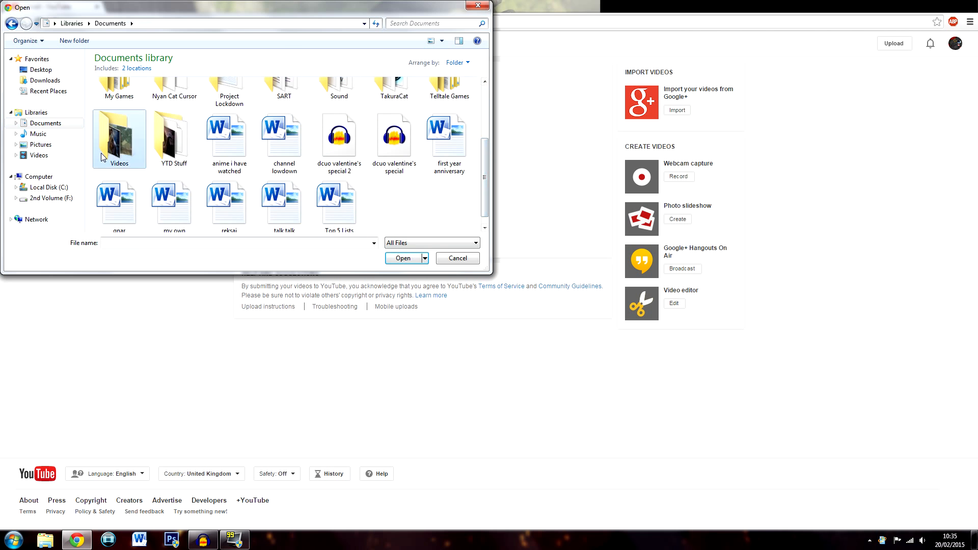
double_click(101, 153)
double_click(120, 102)
scroll(222, 204, down, 5)
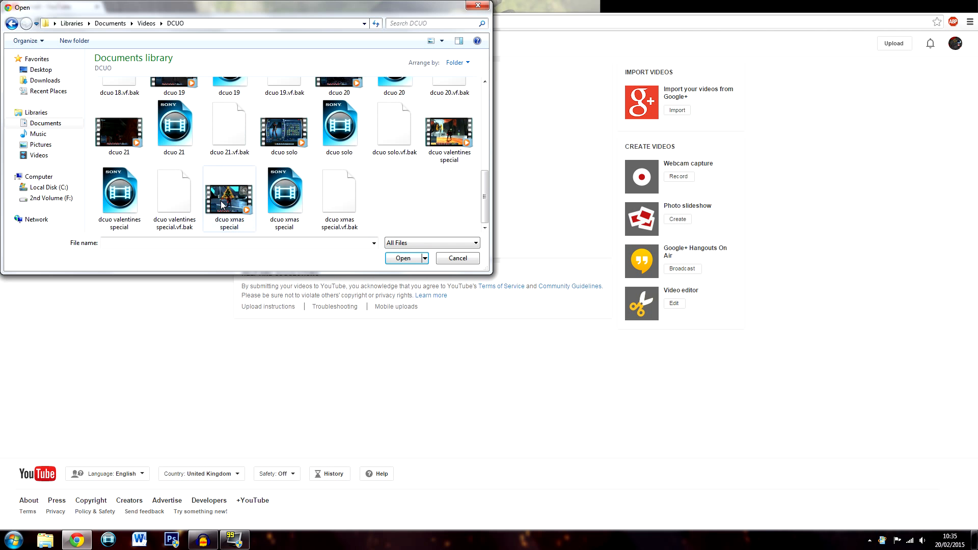
double_click(284, 131)
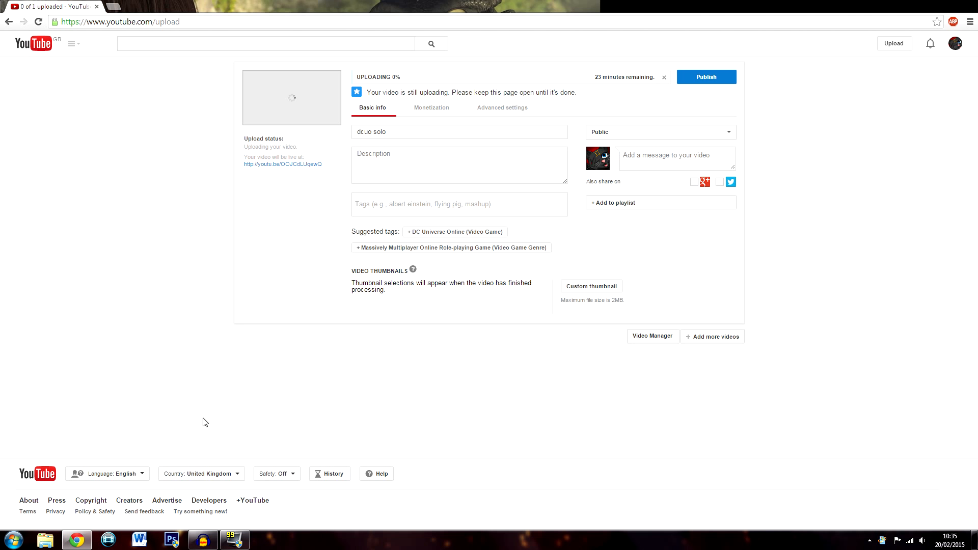
Open the recent DC Universe Online document in Word and add a new page after the Part 20 description
right_click(153, 539)
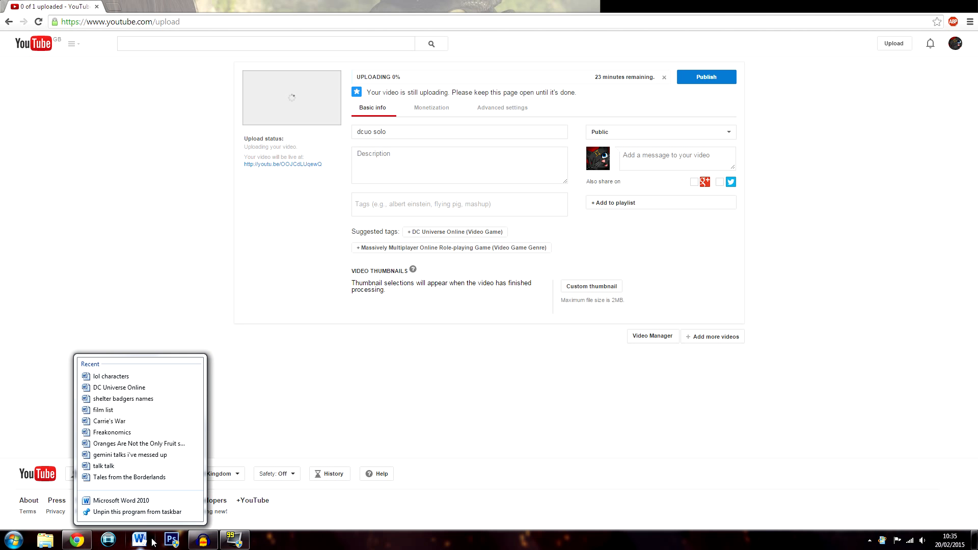
click(123, 388)
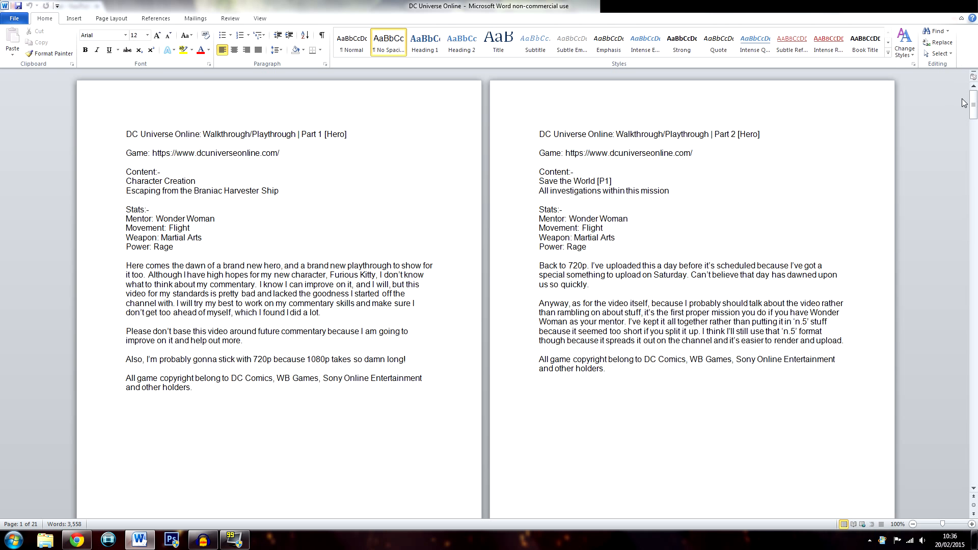
key(ctrl+End)
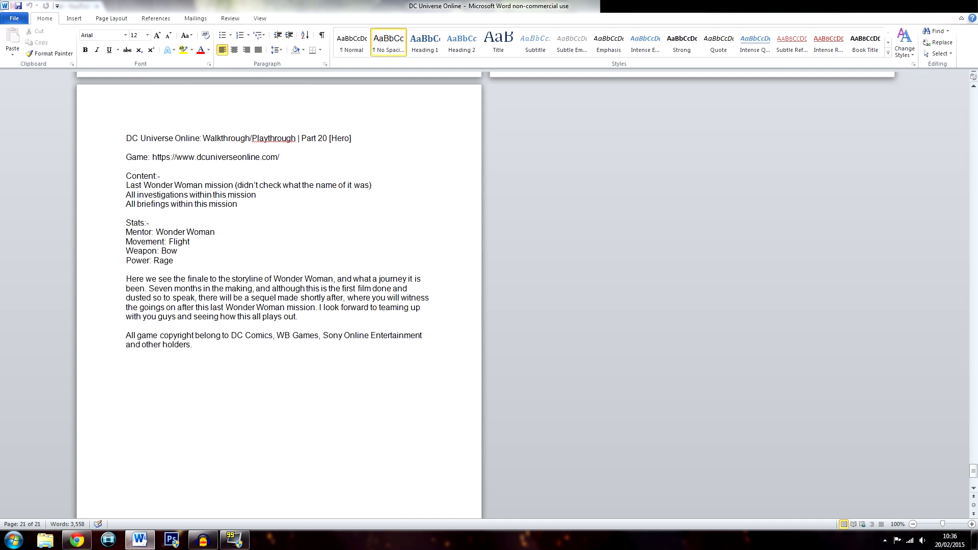
key(ctrl+Return)
Copy the Part 20 description from its title through the Power: Rage line onto the new page
drag(174, 260, 126, 138)
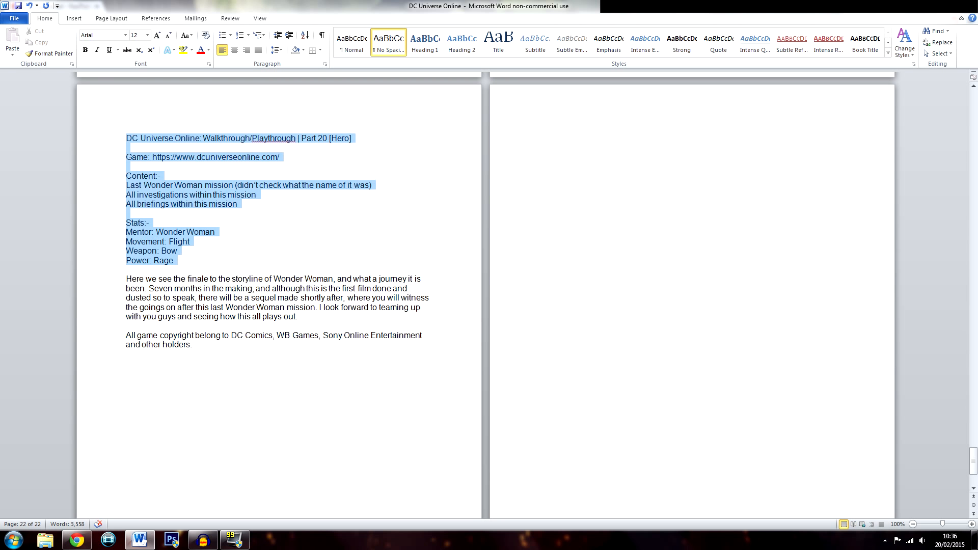
key(ctrl+c)
click(542, 139)
key(ctrl+v)
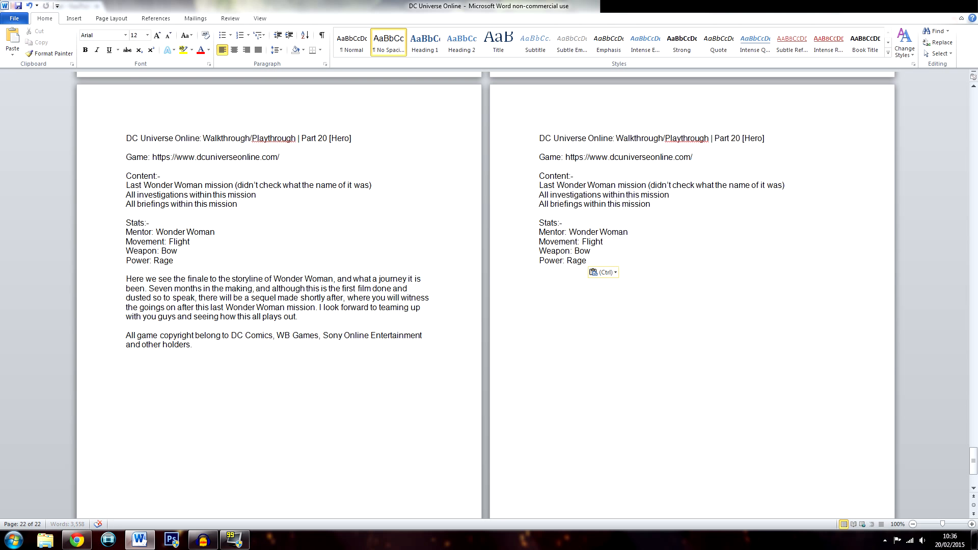
Replace Part 20 with Solo Mission in the copied title and clear the three mission lines under Content, leaving one blank line
drag(714, 138, 741, 138)
text(Solo Mission)
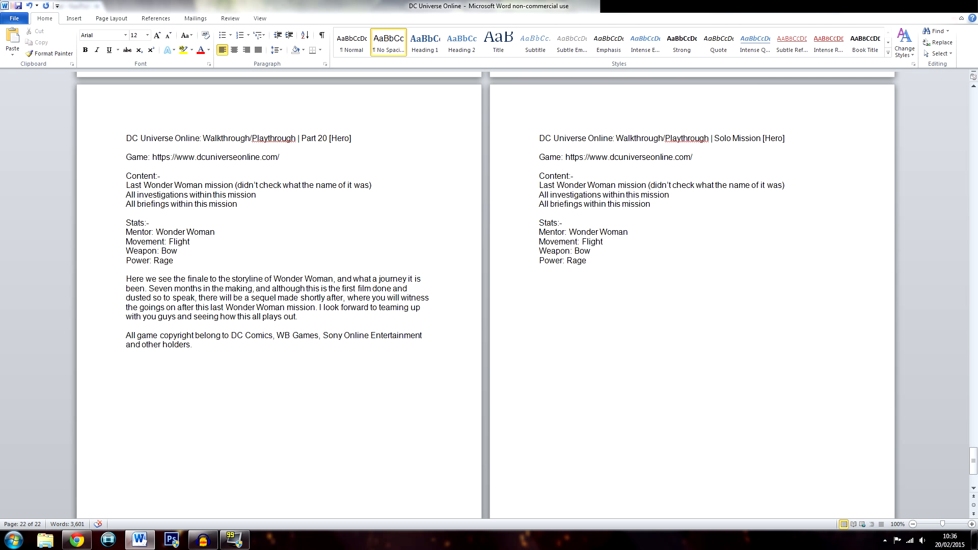
drag(540, 185, 653, 204)
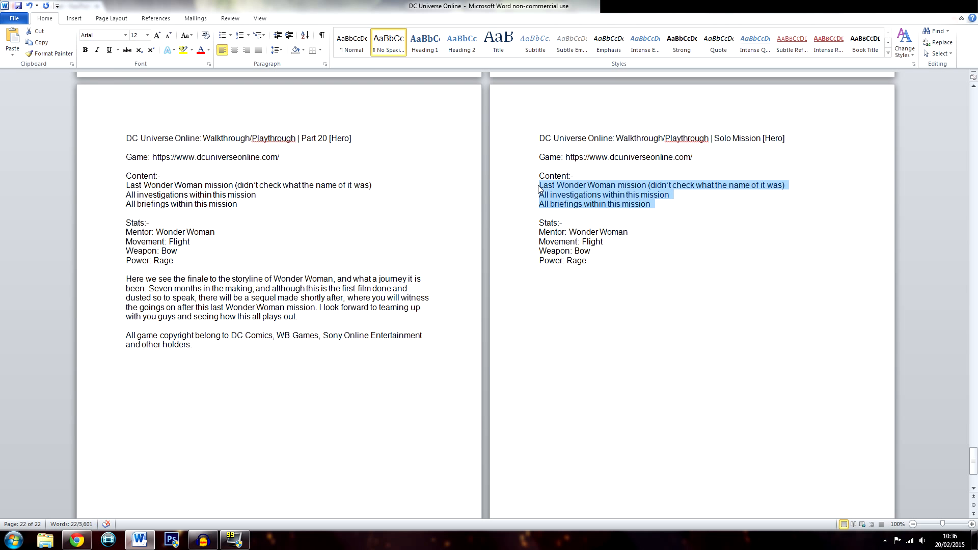
key(BackSpace)
key(Return)
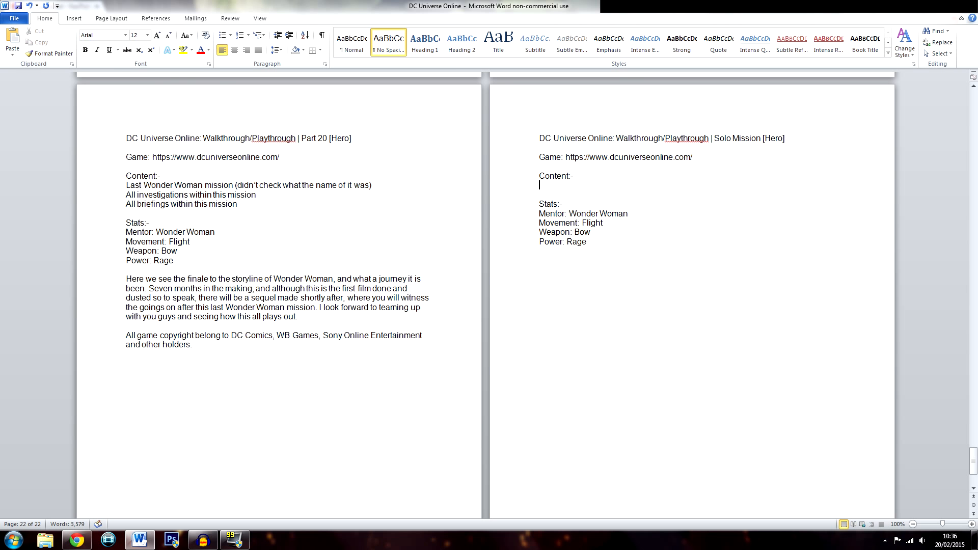
Switch to Windows Explorer and play the dcuo solo video from the Documents > Videos > DCUO folder
click(45, 540)
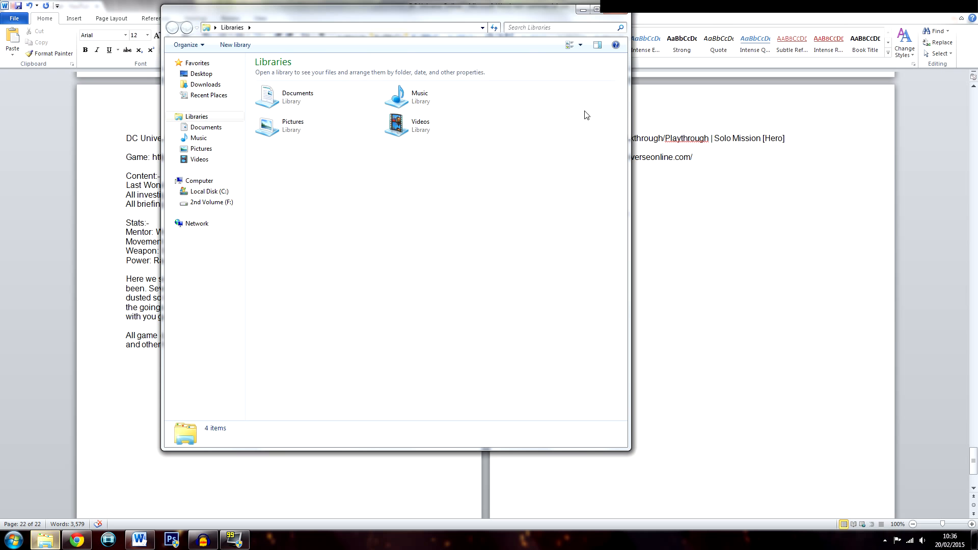
double_click(278, 111)
double_click(422, 266)
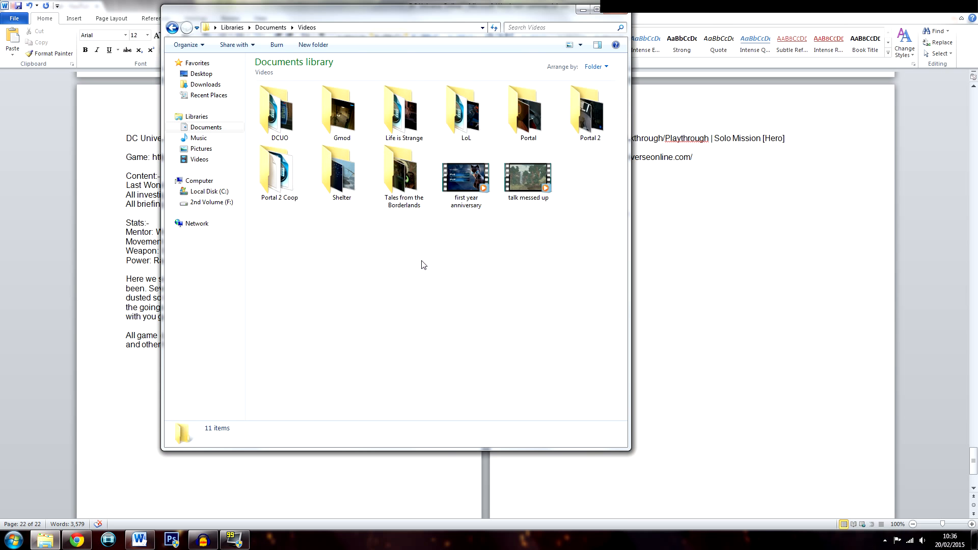
double_click(290, 139)
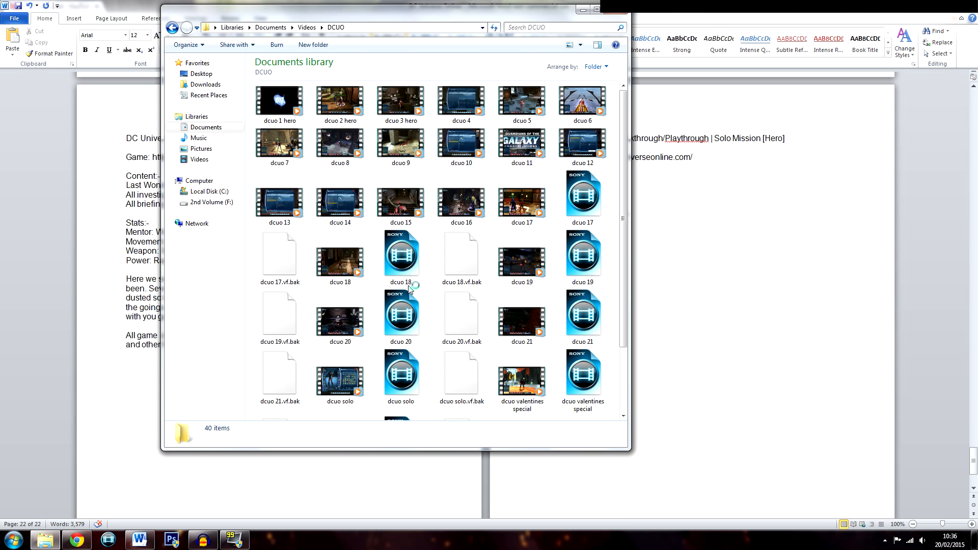
click(351, 376)
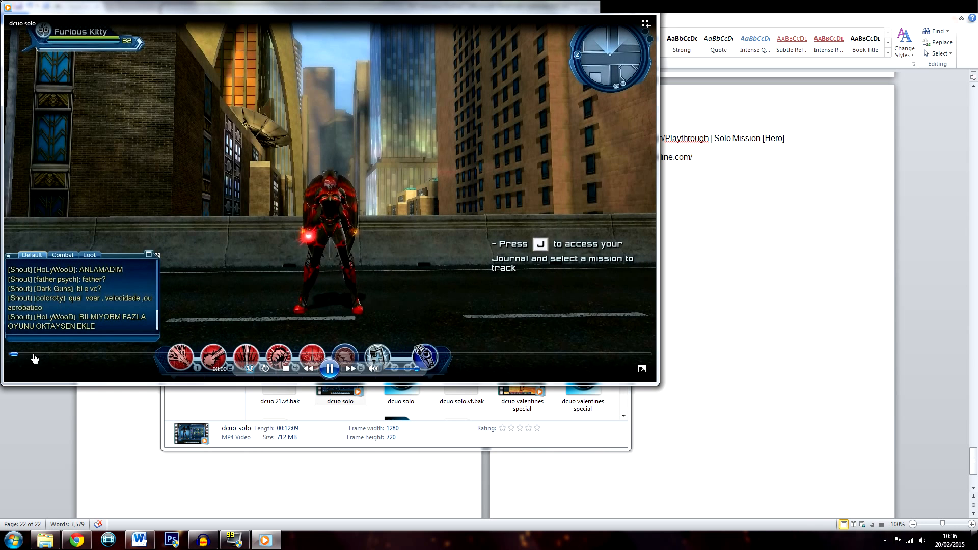
Mute the dcuo solo video, skip ahead to the On Duty menu listing the solo missions, and pause it there
click(373, 368)
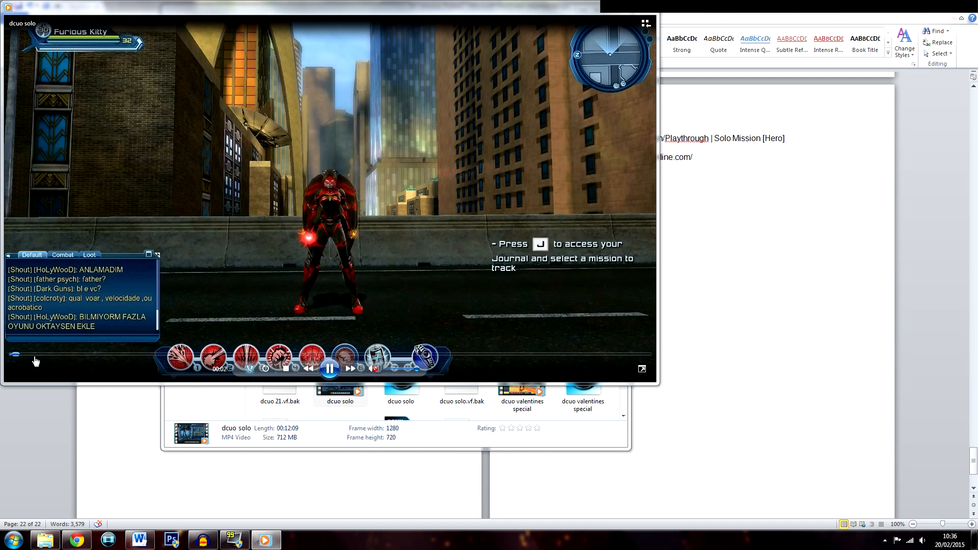
click(35, 359)
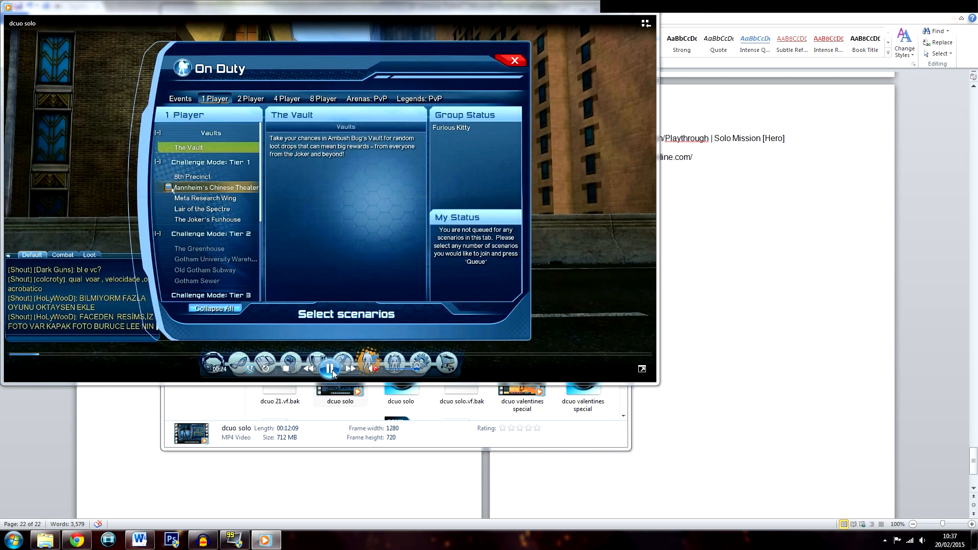
click(330, 369)
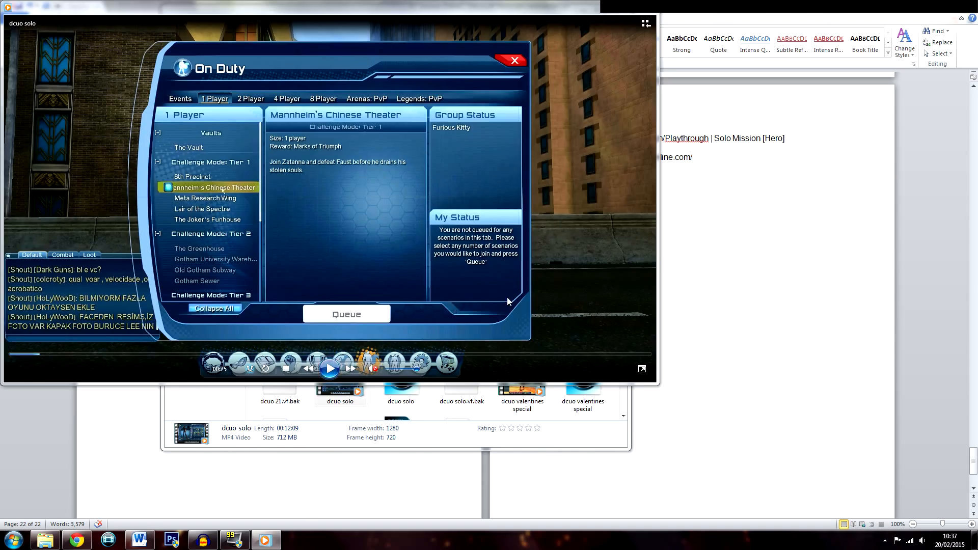
In Word, enter Mannheim's Chinese Theatre (Solo mission) under Content and write the commentary paragraphs below the Solo Mission stats
click(795, 265)
text(Mannheim's Chi)
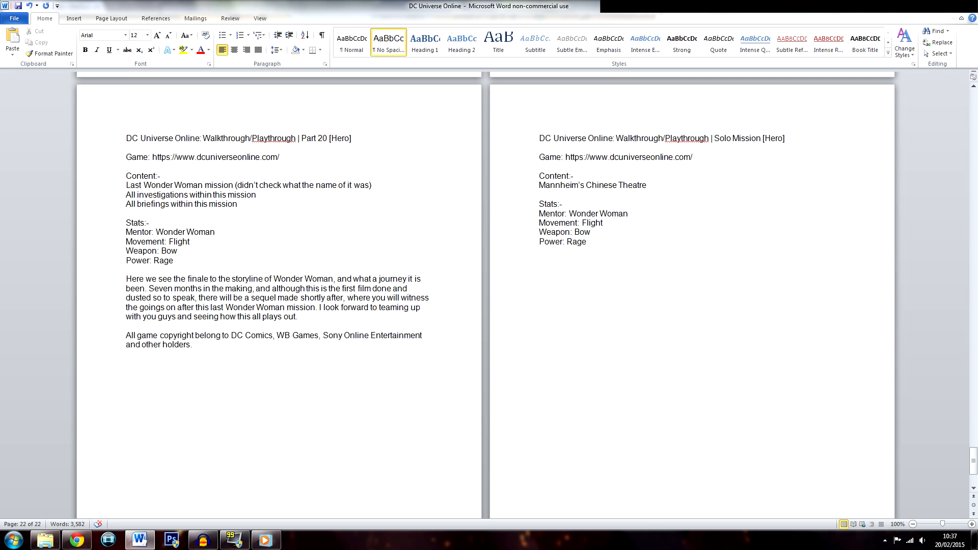
text(nese Theatre (Solo Mission)
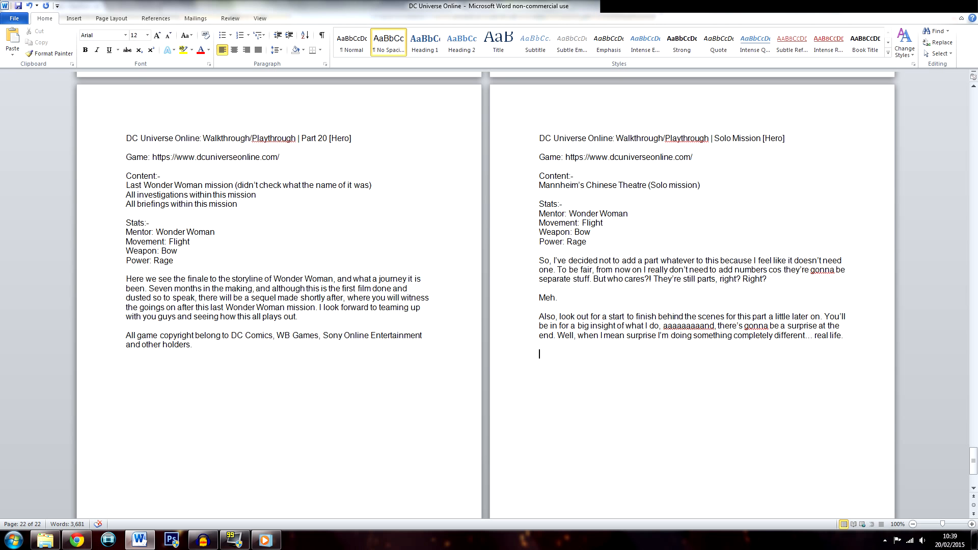
Copy the game copyright notice from the Part 20 description to the end of the Solo Mission description and save the document
drag(192, 345, 127, 338)
click(540, 354)
key(ctrl+v)
key(ctrl+s)
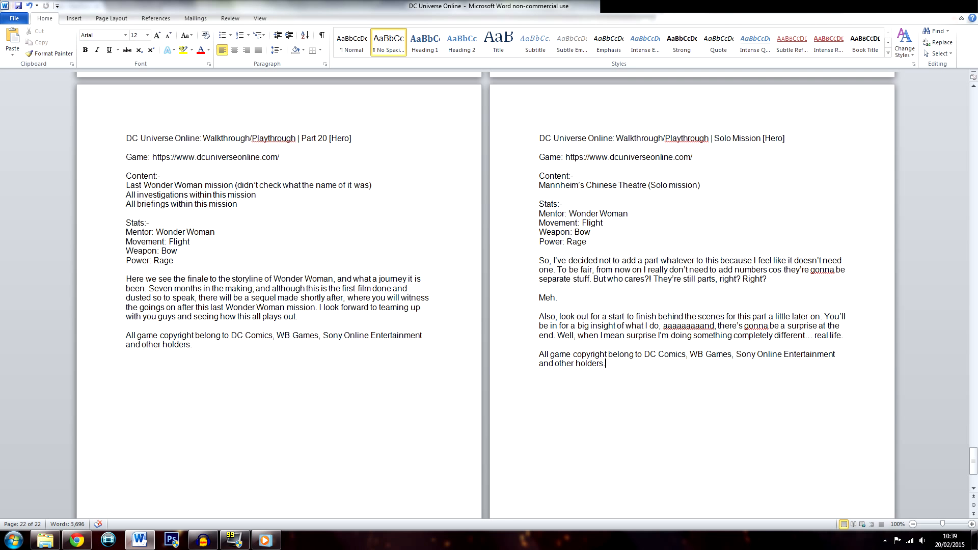
Copy the Solo Mission title line from Word and use it as the title of the video uploading to YouTube in Chrome
drag(790, 138, 539, 138)
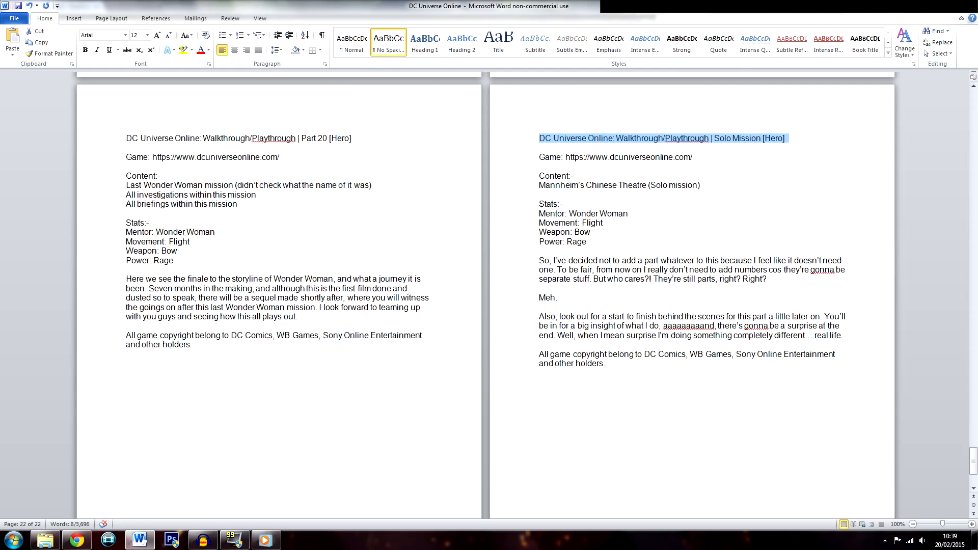
click(77, 540)
click(411, 149)
drag(418, 123, 263, 128)
click(400, 132)
click(175, 223)
drag(399, 132, 334, 133)
key(ctrl+v)
key(Tab)
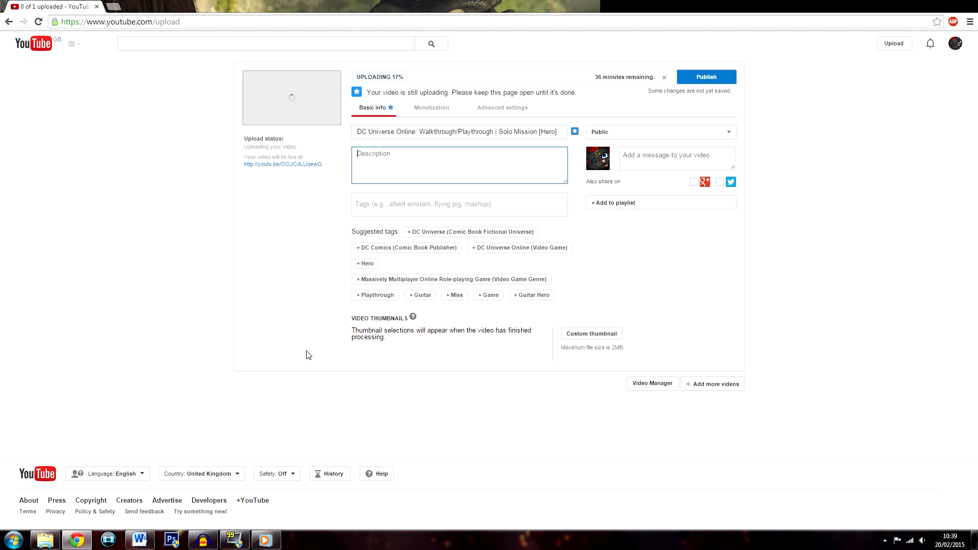
click(574, 133)
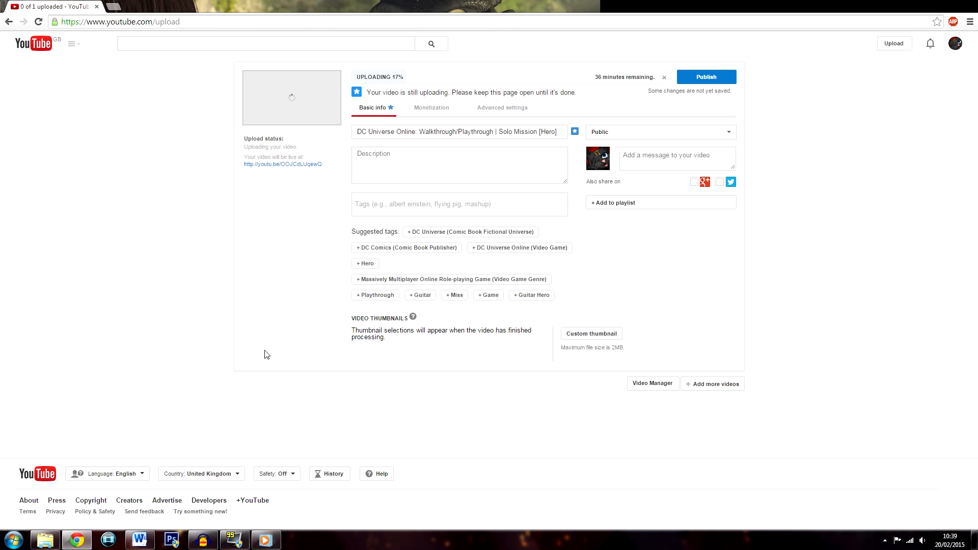
Copy the Solo Mission text from the Game line through the copyright notice in Word into the YouTube video's description
click(139, 540)
scroll(486, 295, up, 20)
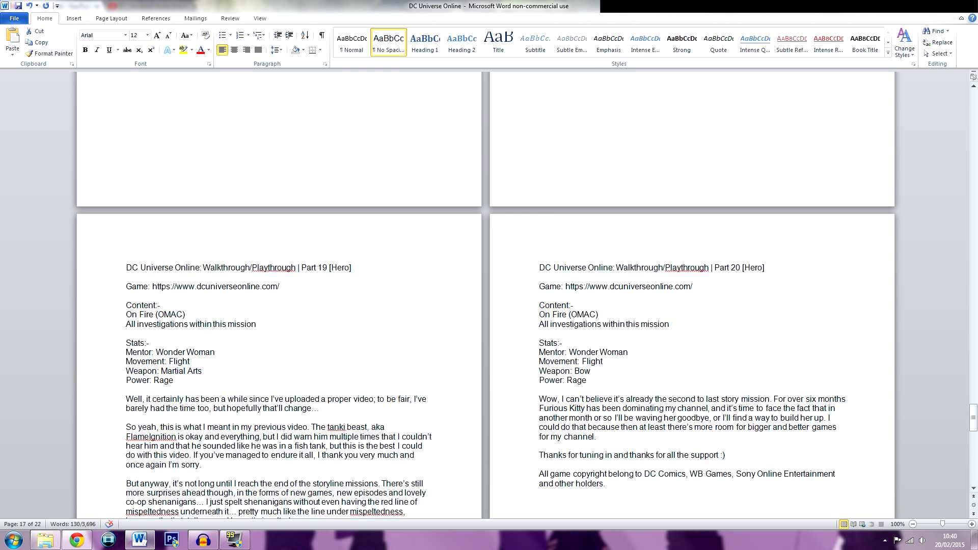
scroll(485, 295, down, 15)
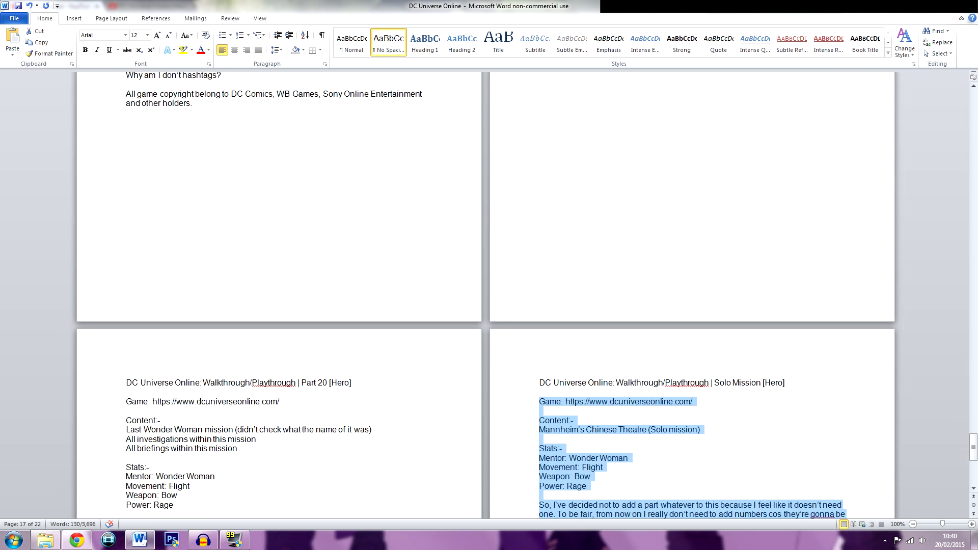
click(77, 540)
click(488, 175)
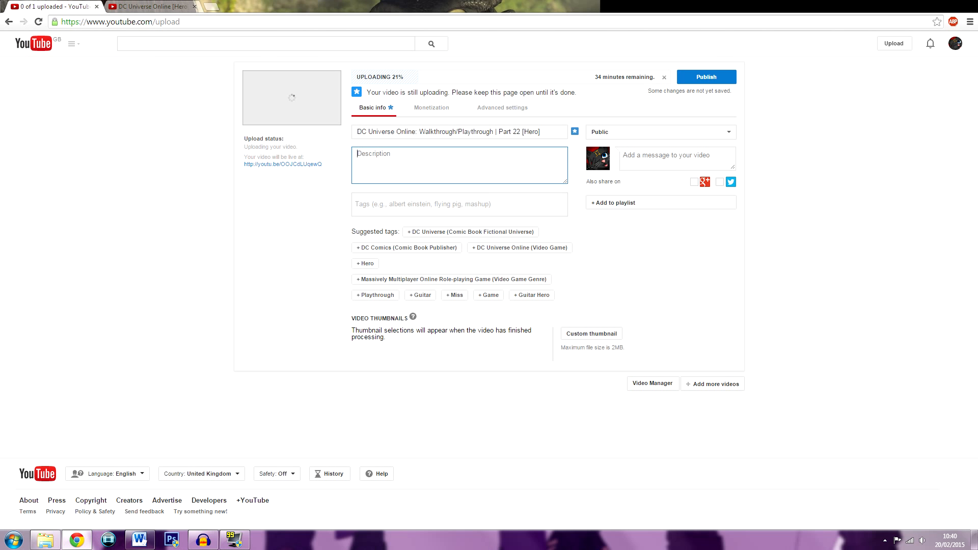
key(ctrl+v)
scroll(490, 170, up, 3)
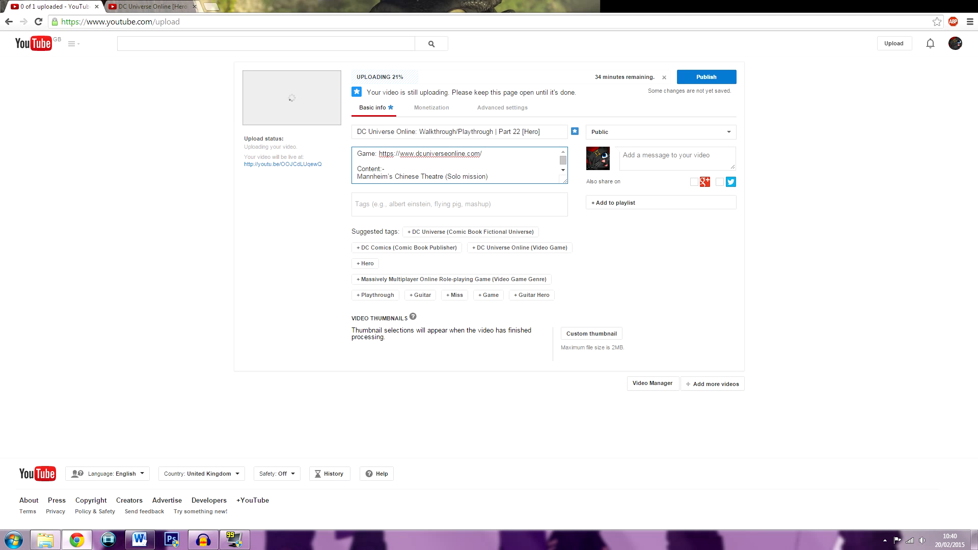
scroll(458, 165, down, 5)
key(BackSpace)
Tag the video with DC Universe Online (Video Game), walkthrough, Playthrough, Gameplay, dcuo, the mission's name, GeminiShadowCat, solo and mission
click(479, 208)
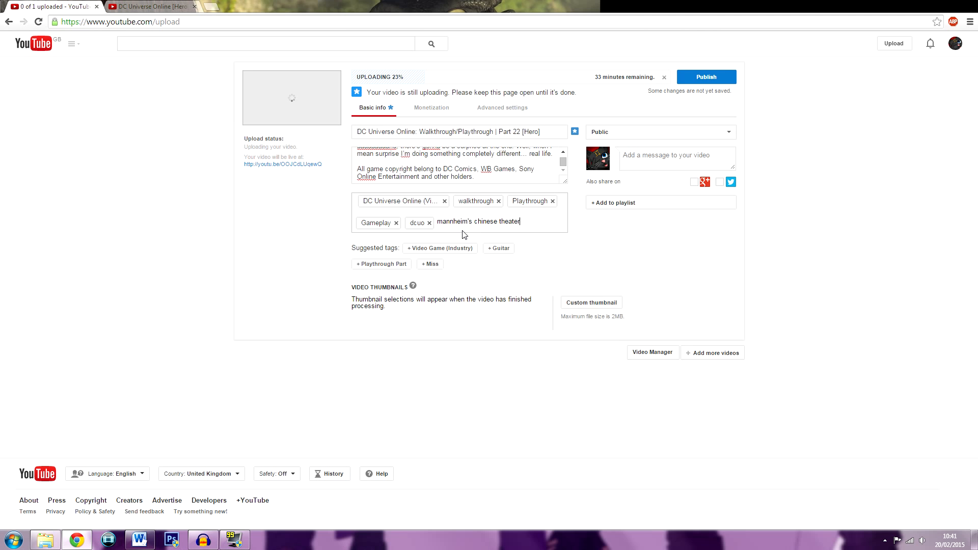
key(Return)
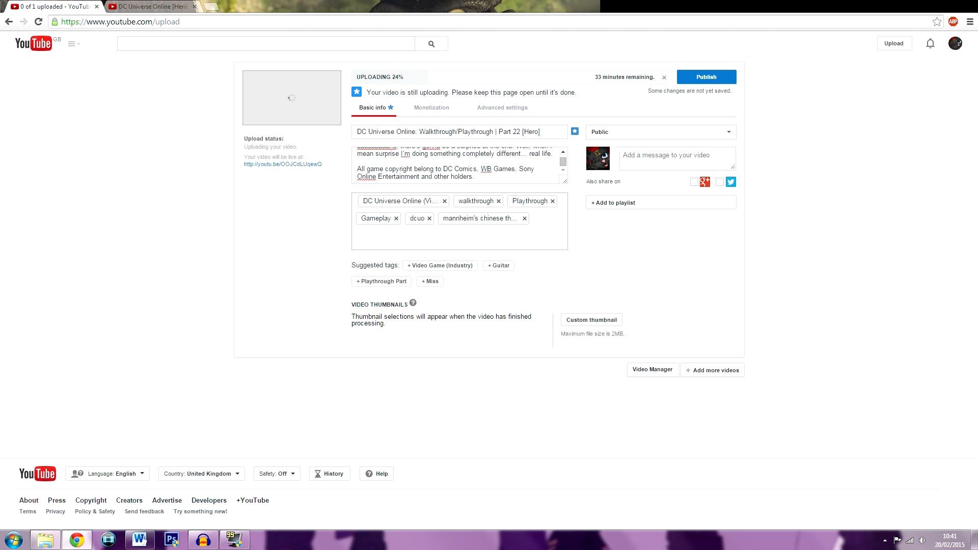
text(Gemini)
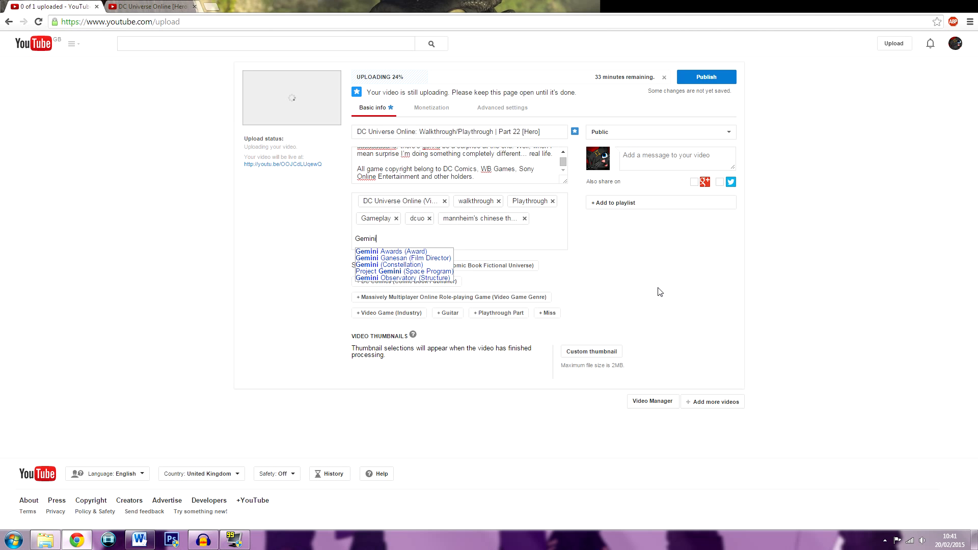
text(ShadowCat)
key(Return)
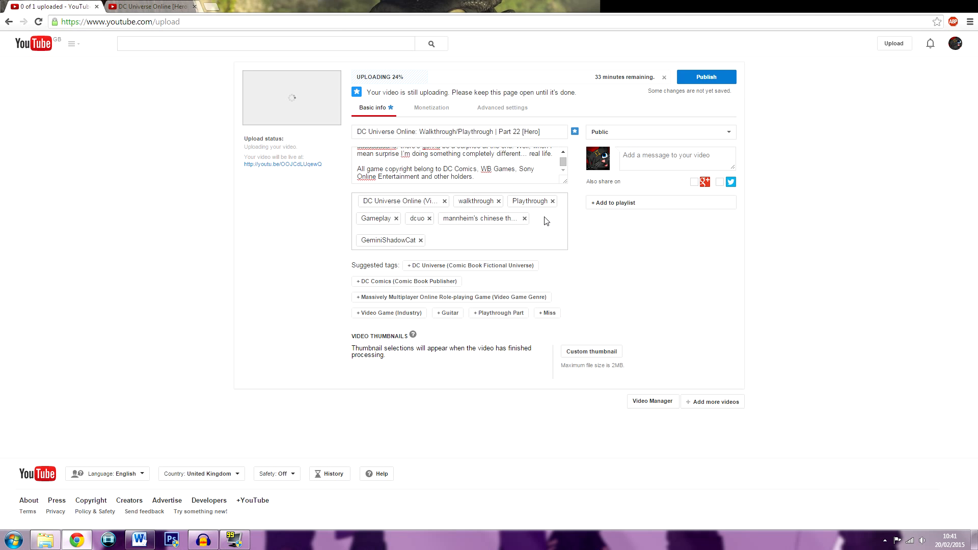
text(solo)
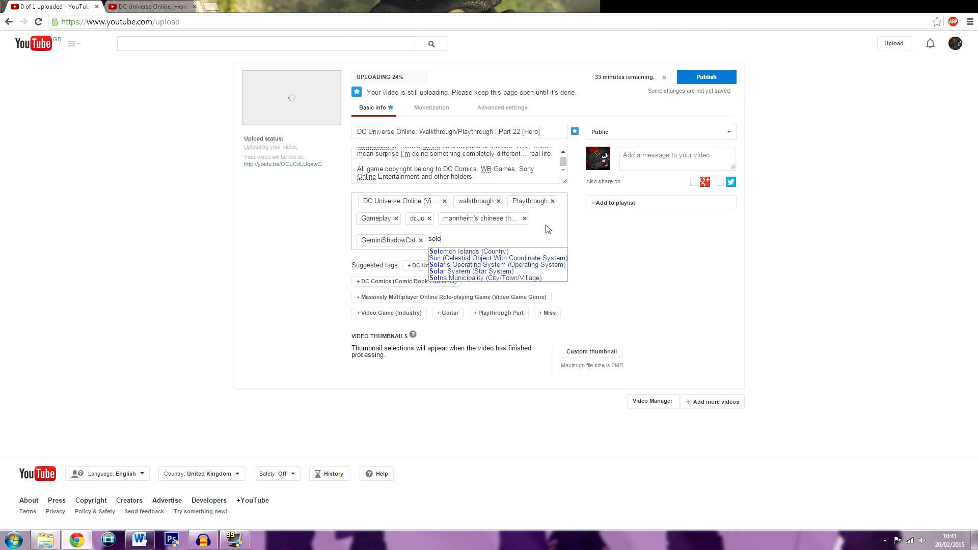
key(Return)
text(mission)
key(Return)
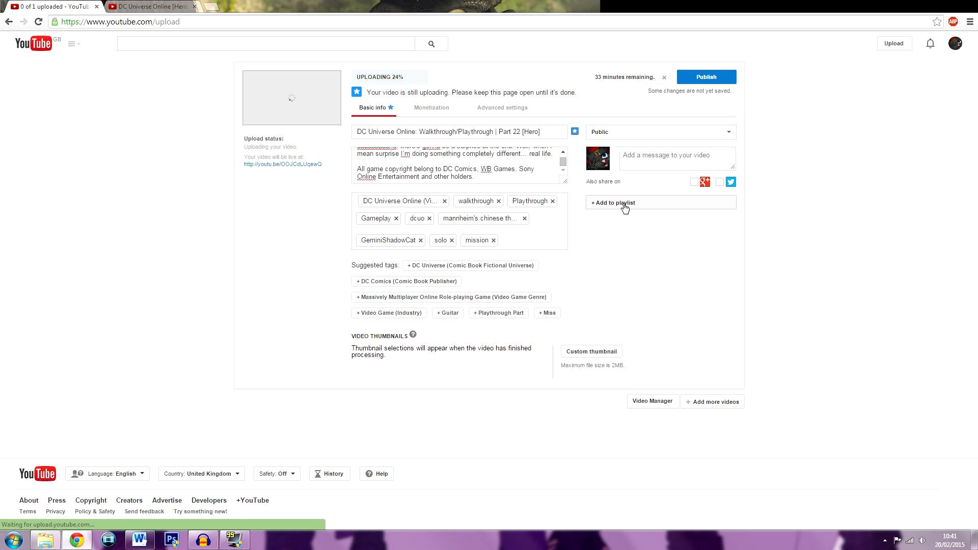
Add the video to the DC Universe Online [Hero] playlist and schedule its publication for Feb 21, 2015 at 4:00 PM
click(624, 203)
click(840, 257)
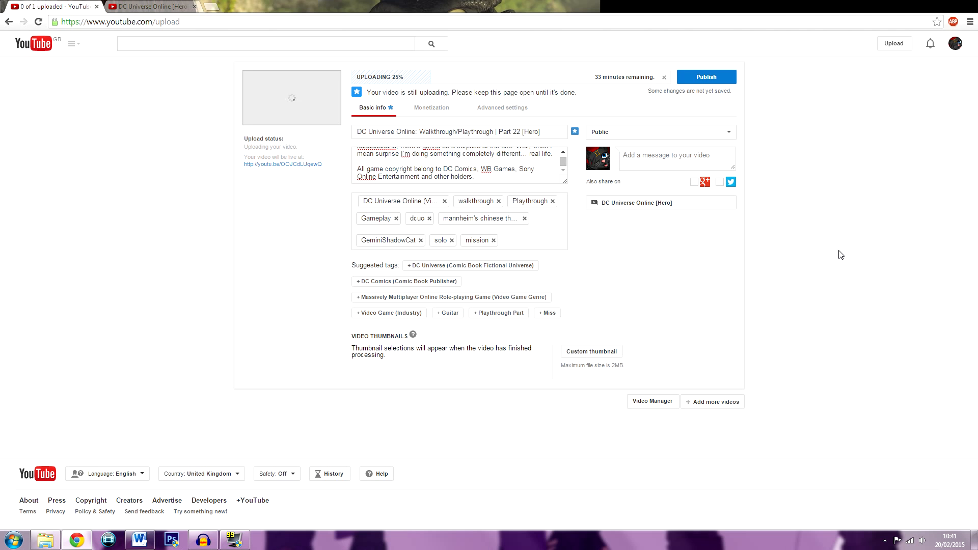
click(681, 136)
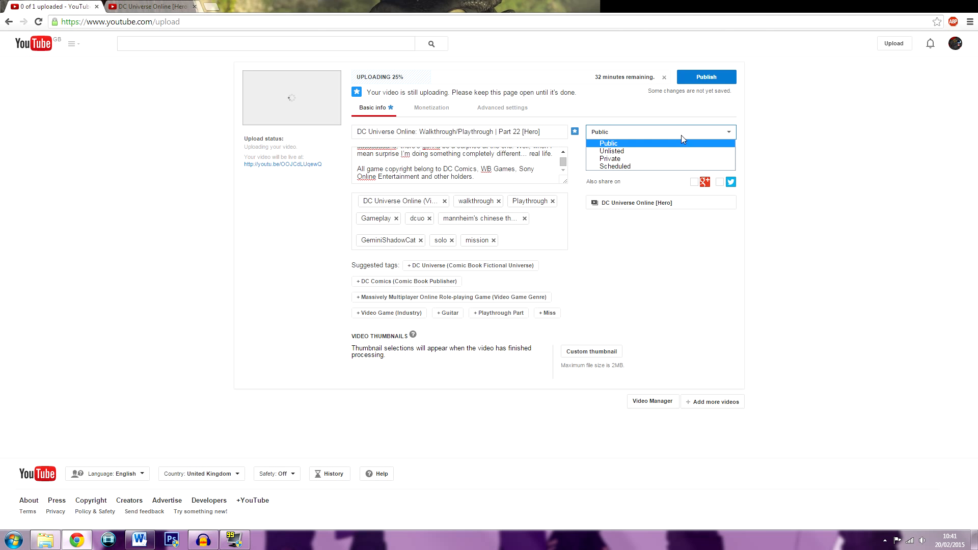
click(635, 166)
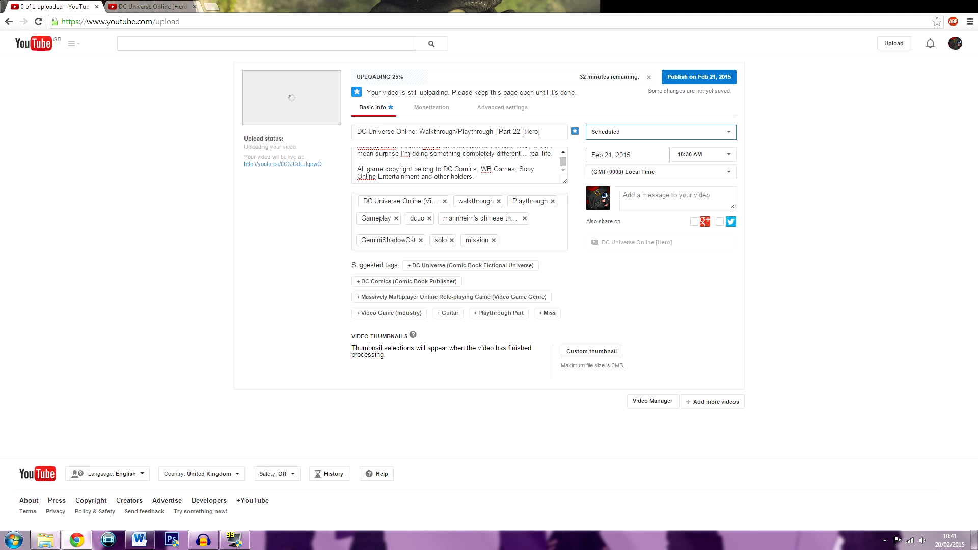
click(710, 155)
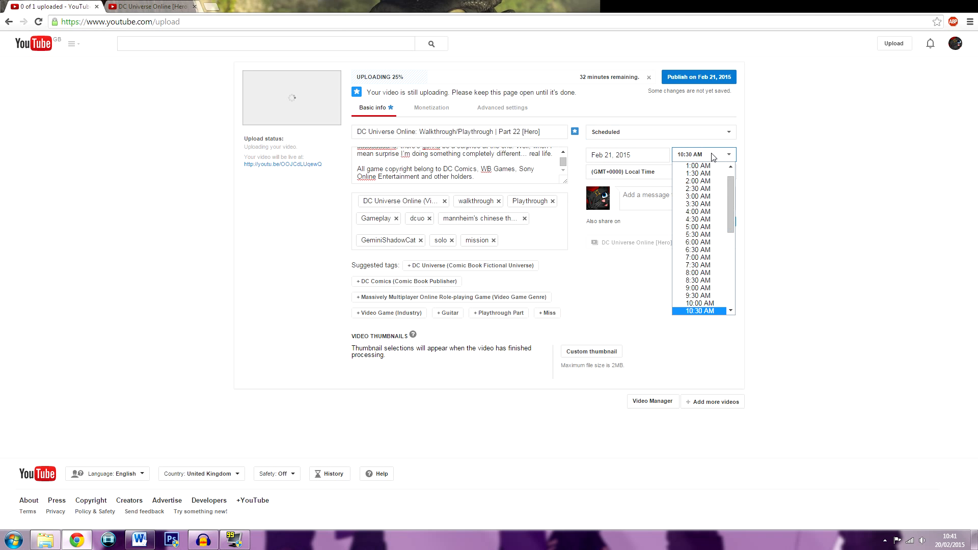
scroll(699, 305, down, 5)
click(708, 200)
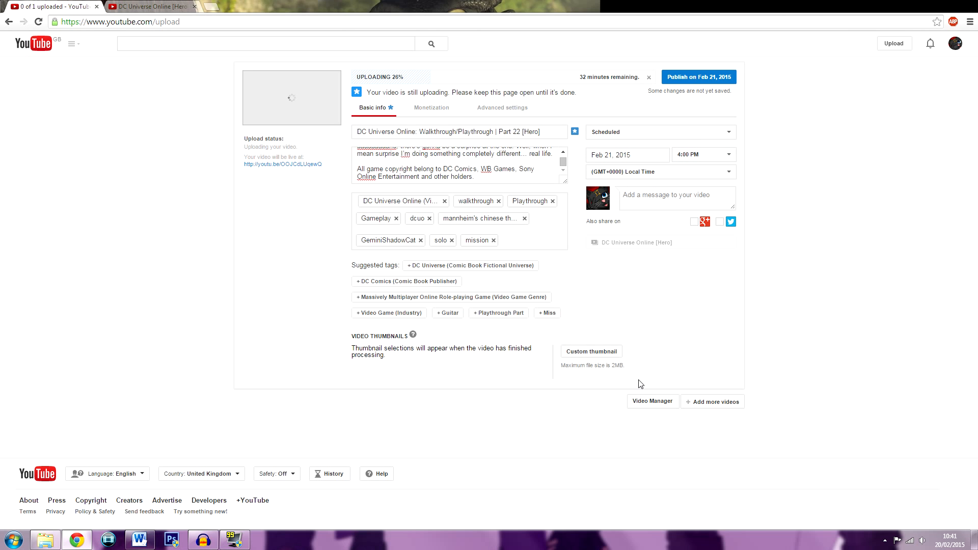
Switch to Windows Explorer and open the Thumbnails folder in the Pictures library
right_click(171, 540)
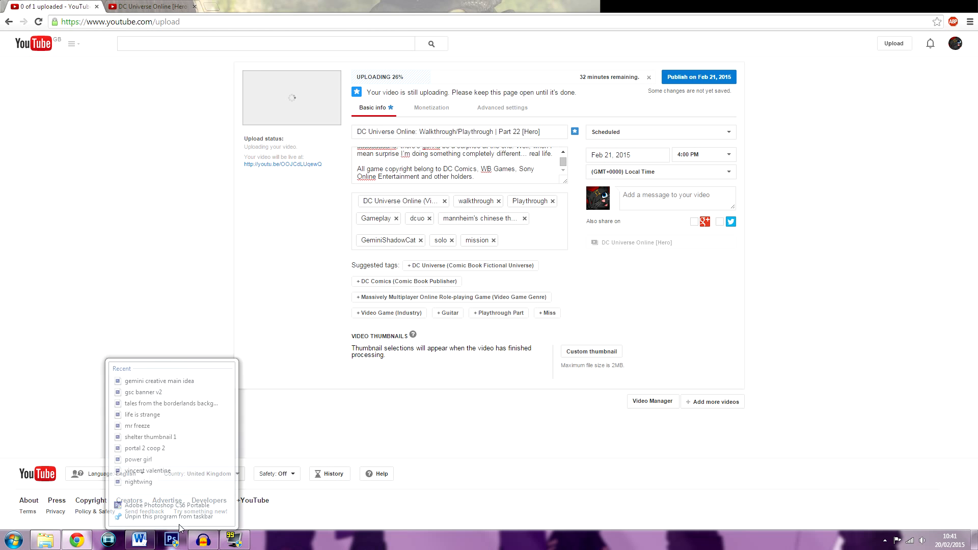
click(146, 548)
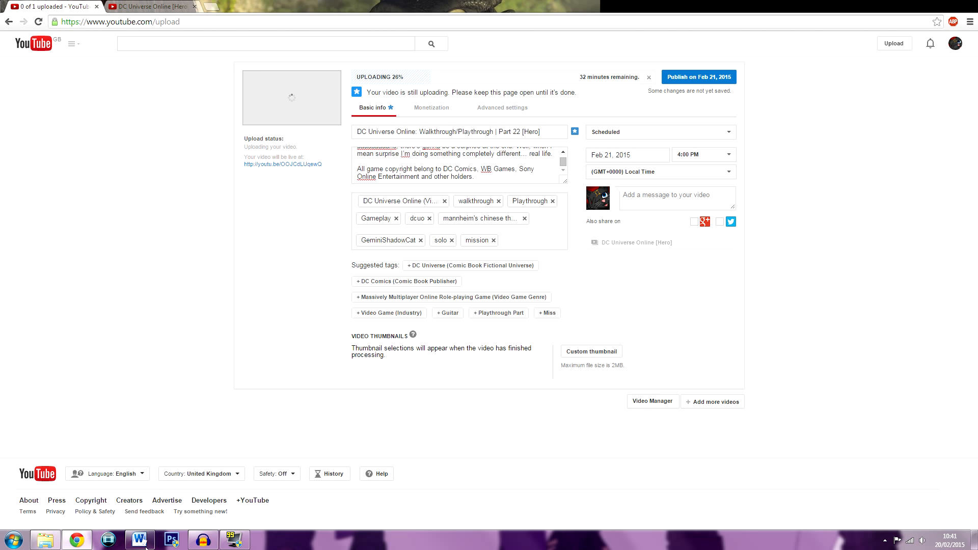
click(51, 541)
click(202, 149)
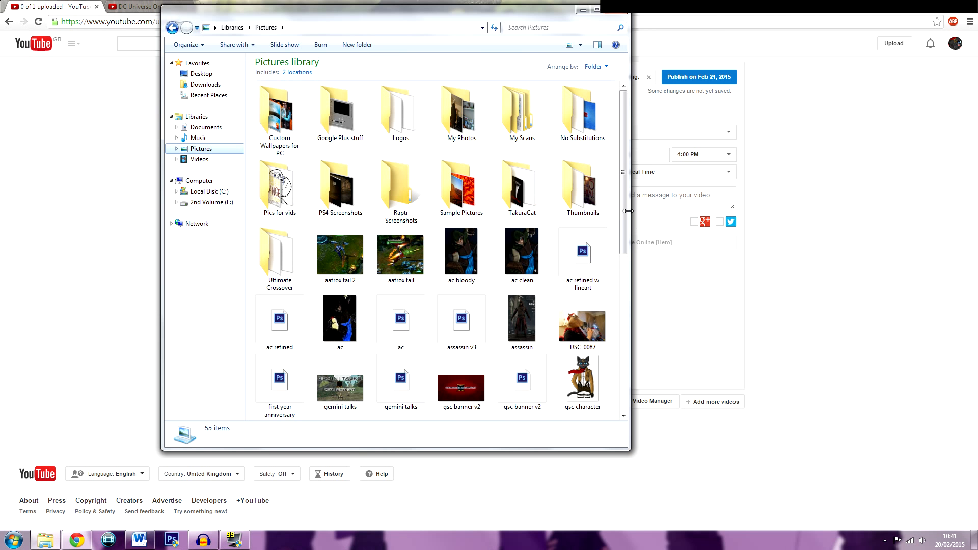
double_click(582, 188)
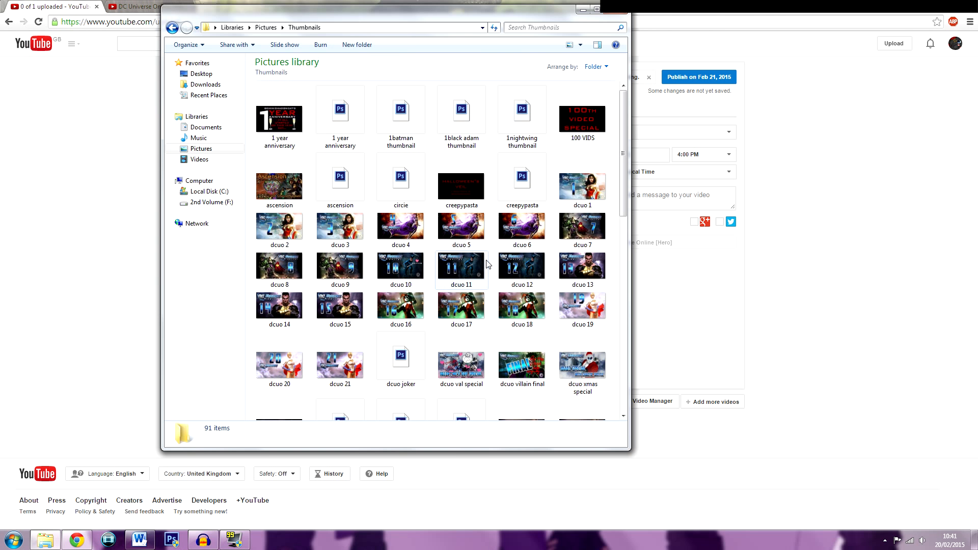
Look through the Thumbnails folder for the scarecrow Photoshop file and open it in Photoshop
scroll(566, 281, down, 8)
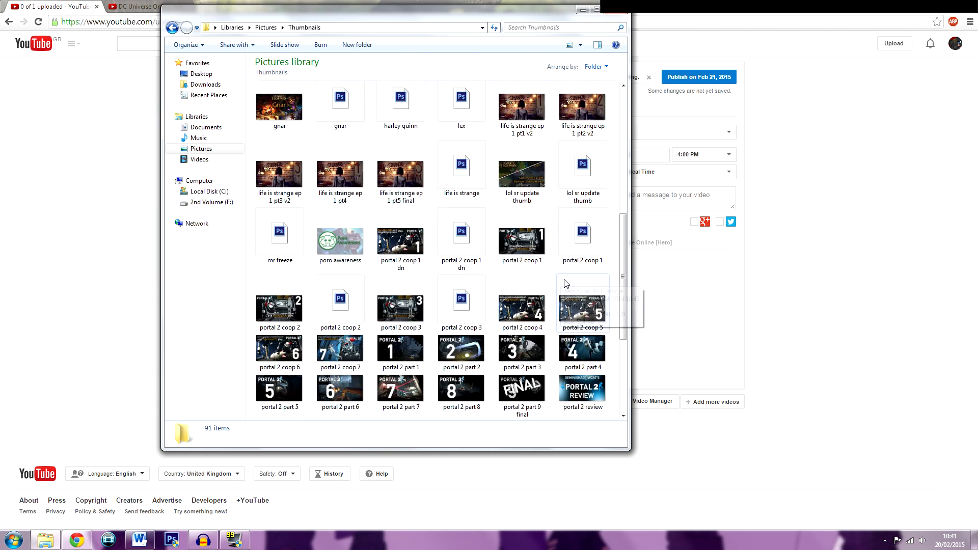
scroll(564, 280, up, 5)
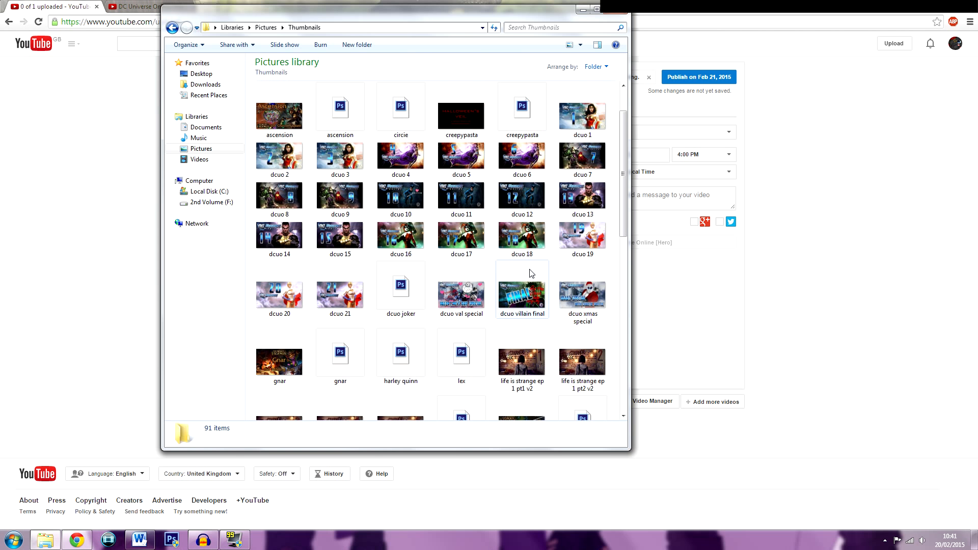
scroll(527, 270, down, 4)
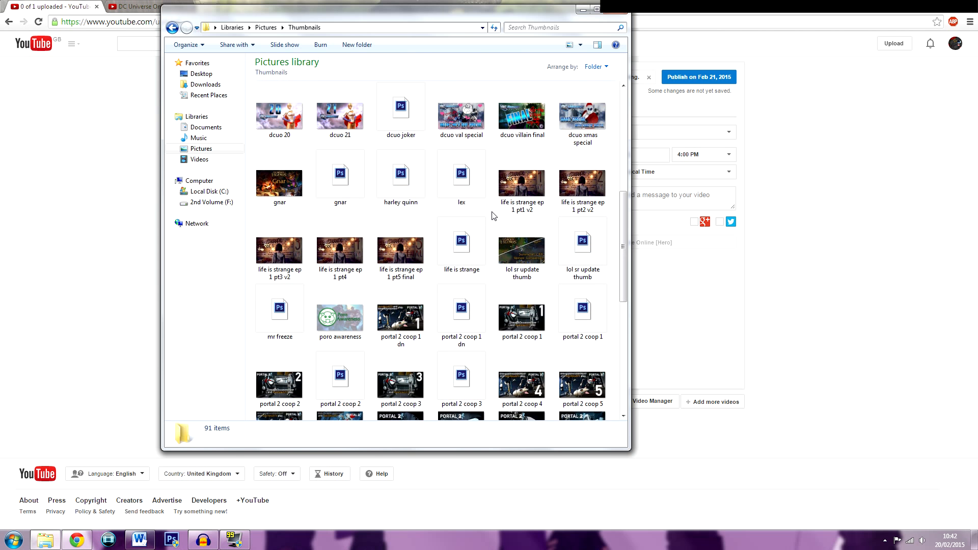
scroll(493, 218, down, 3)
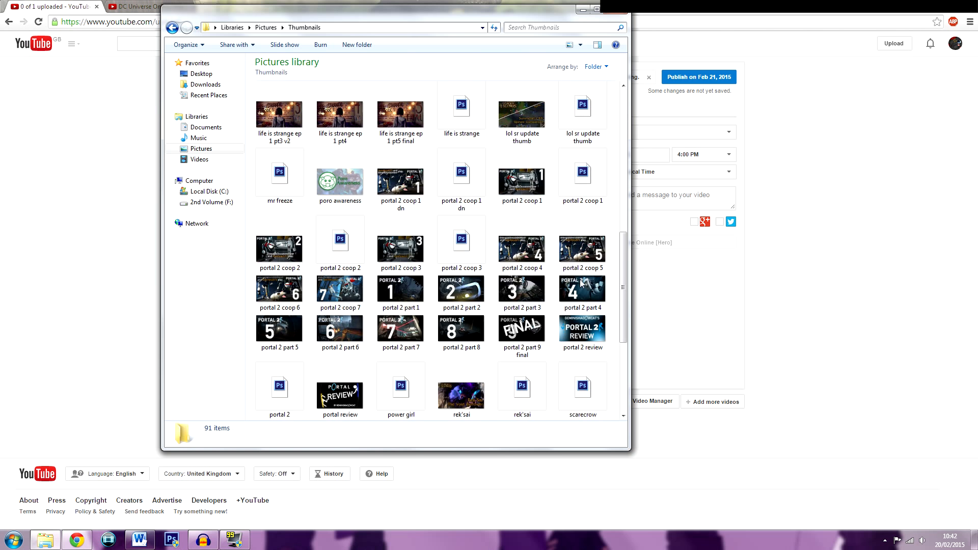
scroll(583, 285, down, 5)
scroll(583, 297, up, 10)
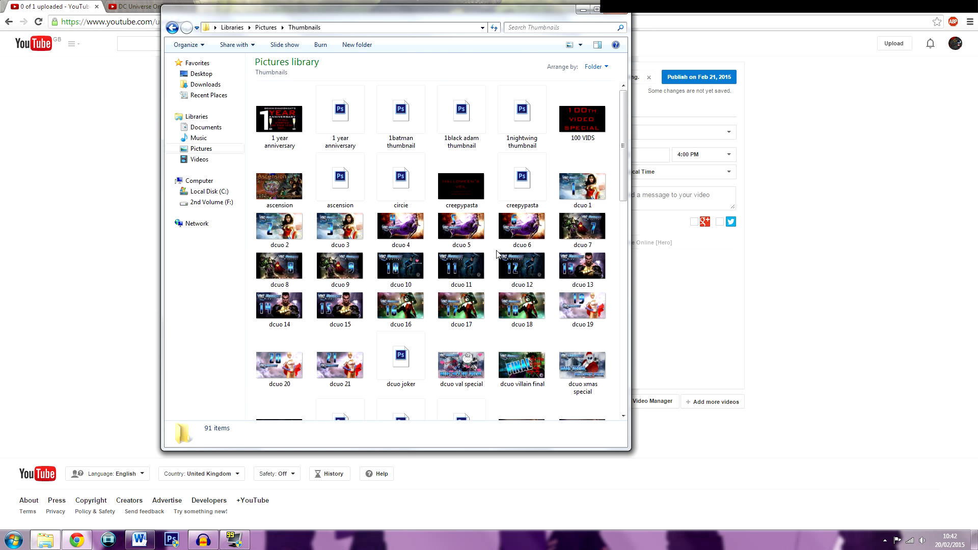
scroll(559, 259, down, 10)
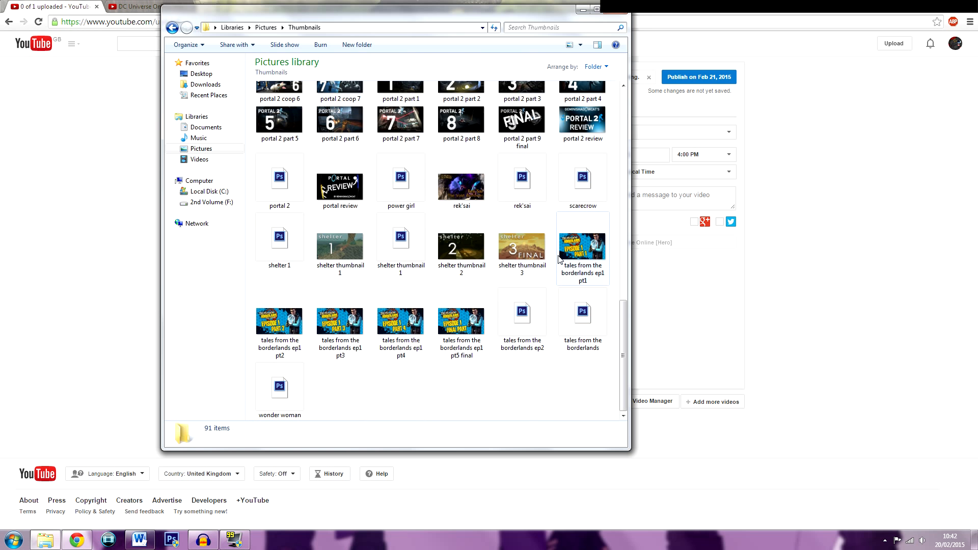
click(581, 191)
double_click(580, 189)
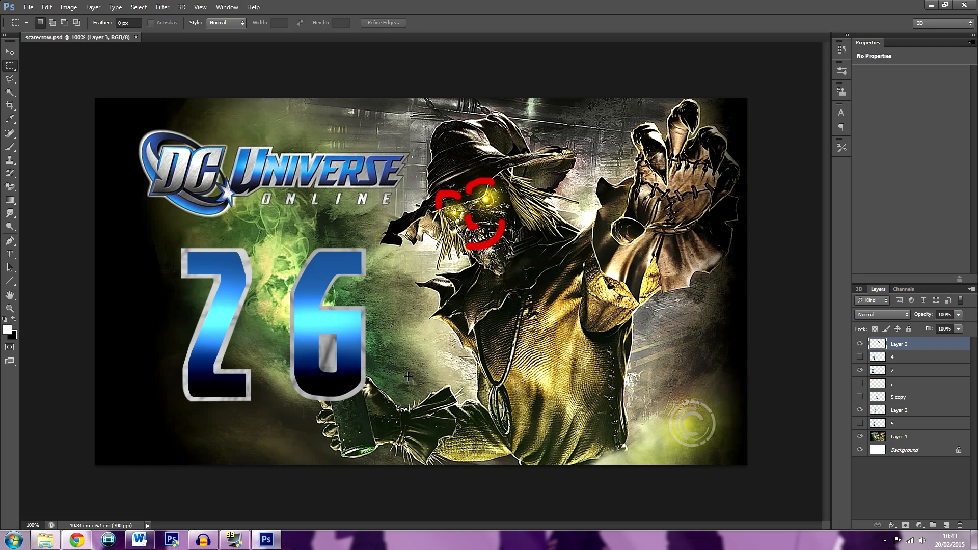
Delete the red scribble layer and build the number 22 by showing the 2 layer and placing a copy beside it
click(10, 52)
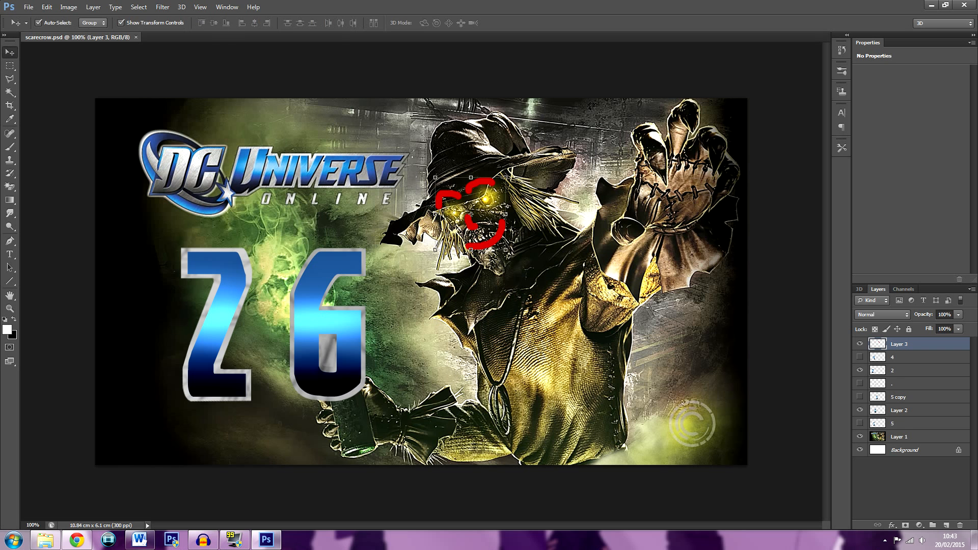
key(Delete)
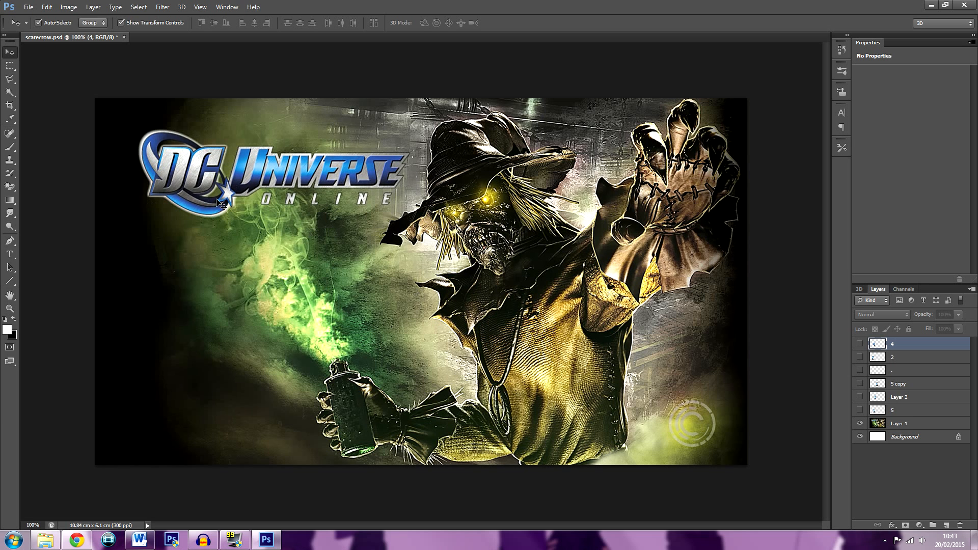
click(859, 358)
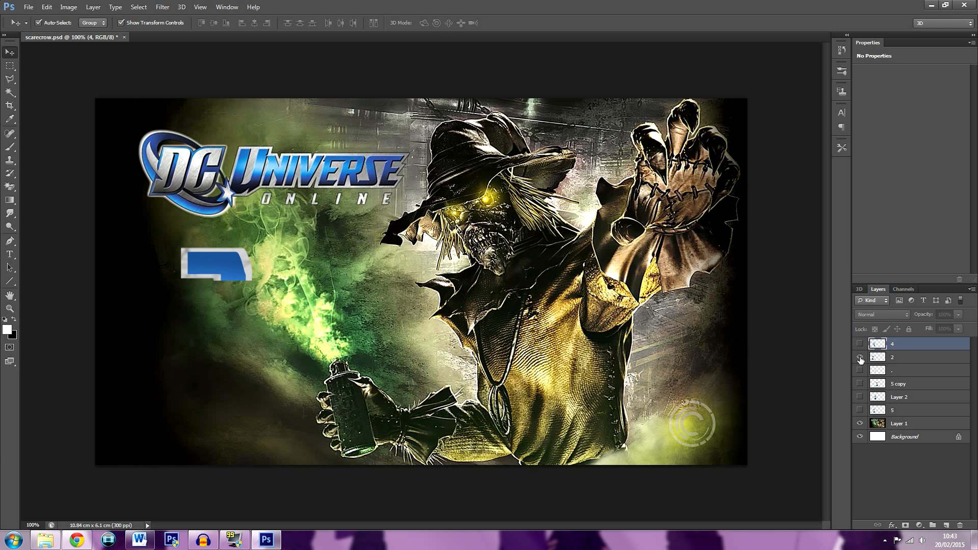
click(906, 359)
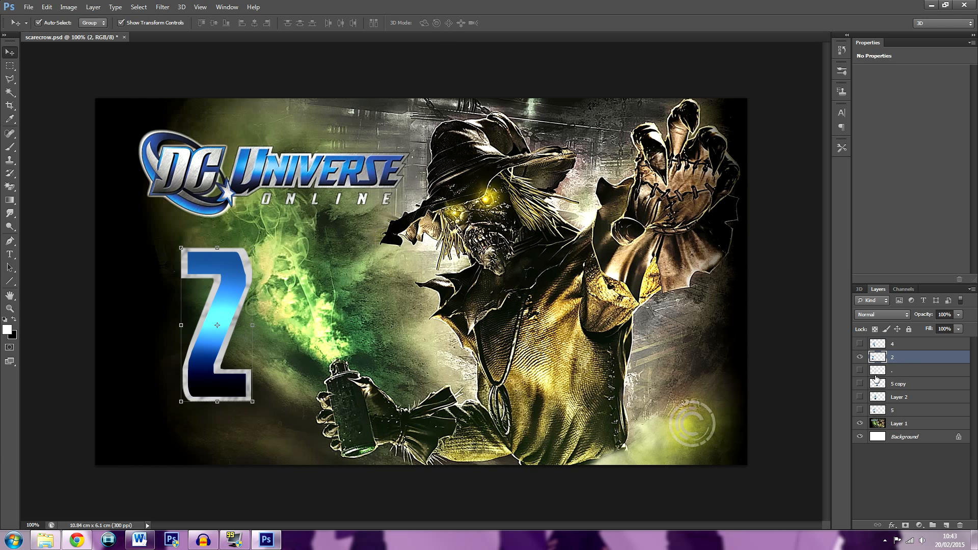
drag(234, 301, 318, 299)
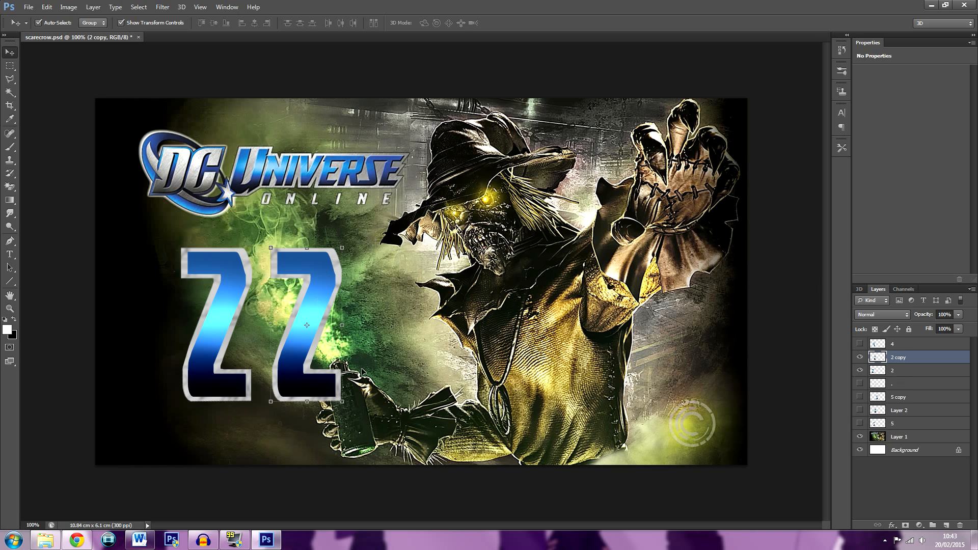
Switch to the YouTube upload page and add [Solo Mission] to the end of the video title
click(439, 481)
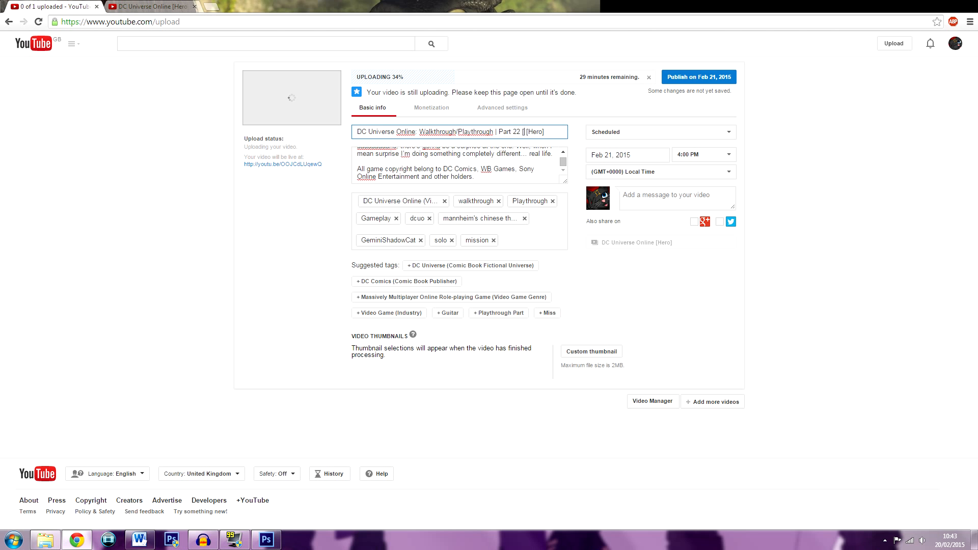
text(Solo Mission])
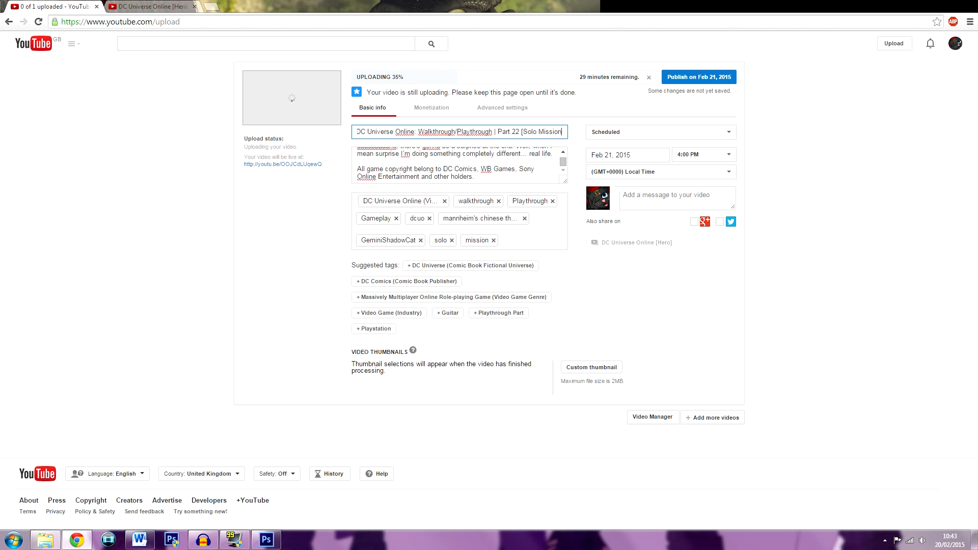
click(668, 293)
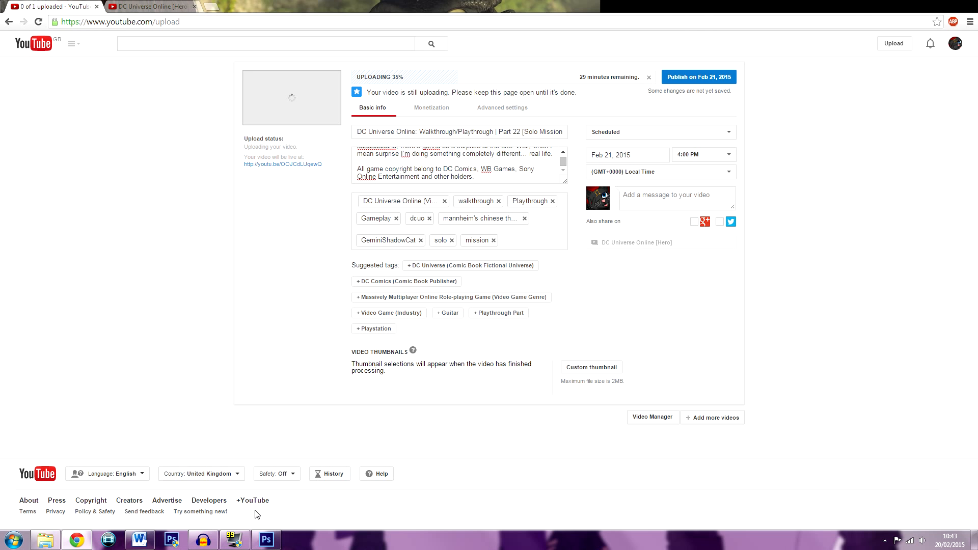
Switch back to Photoshop and set up the Type tool with the Heroes Assemble font and the dark blue colour 255896
click(266, 540)
click(8, 255)
click(92, 23)
text(har)
key(Return)
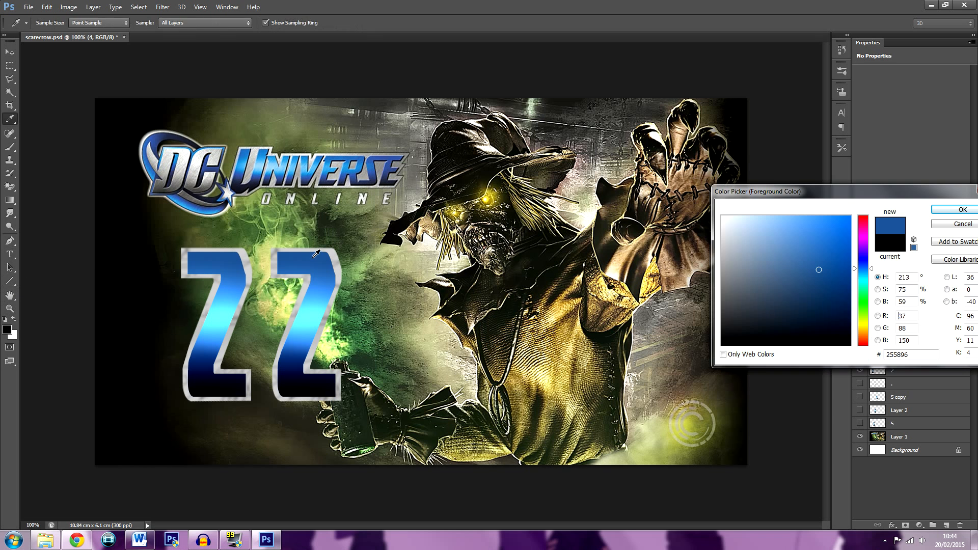
click(961, 210)
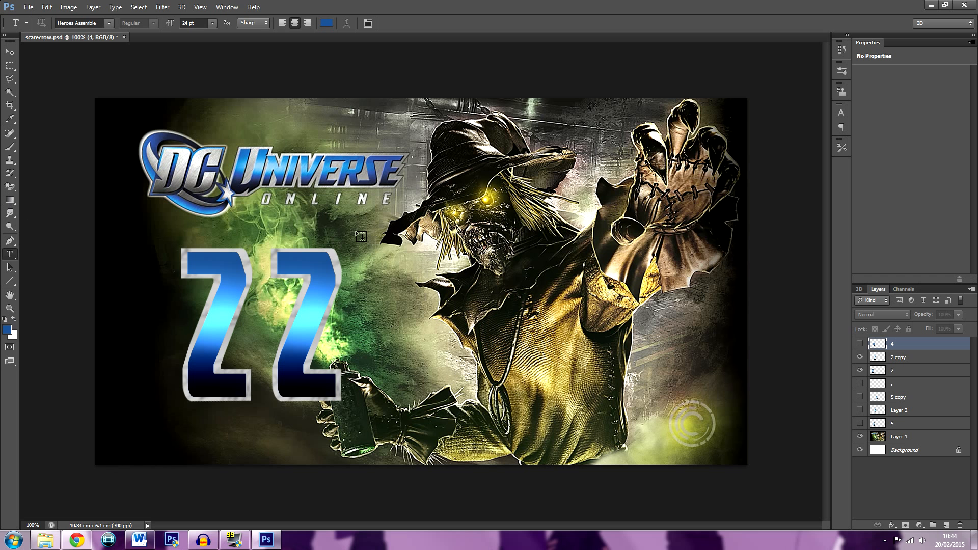
Add the text "solo mission" at 36 pt and move it over the scarecrow's chest, clear of the number
click(212, 23)
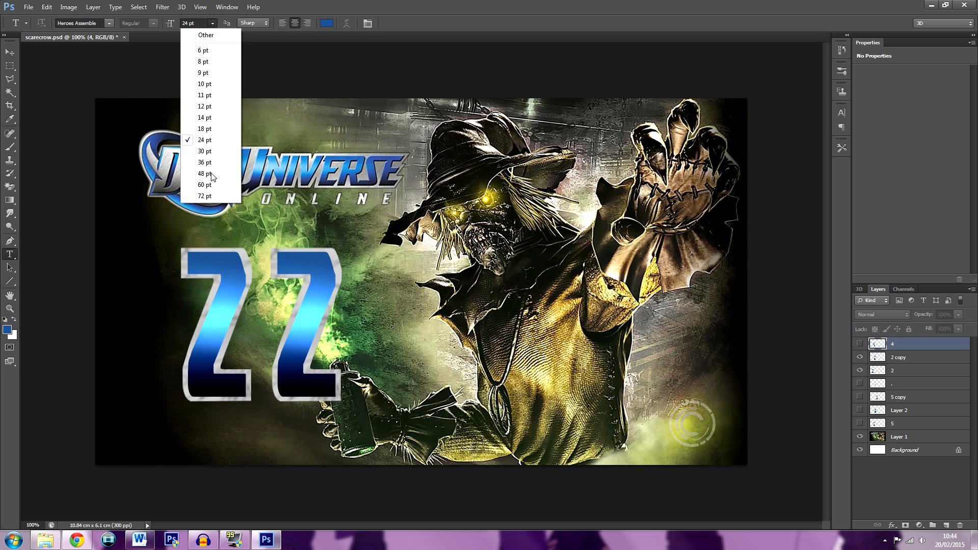
click(209, 163)
click(460, 322)
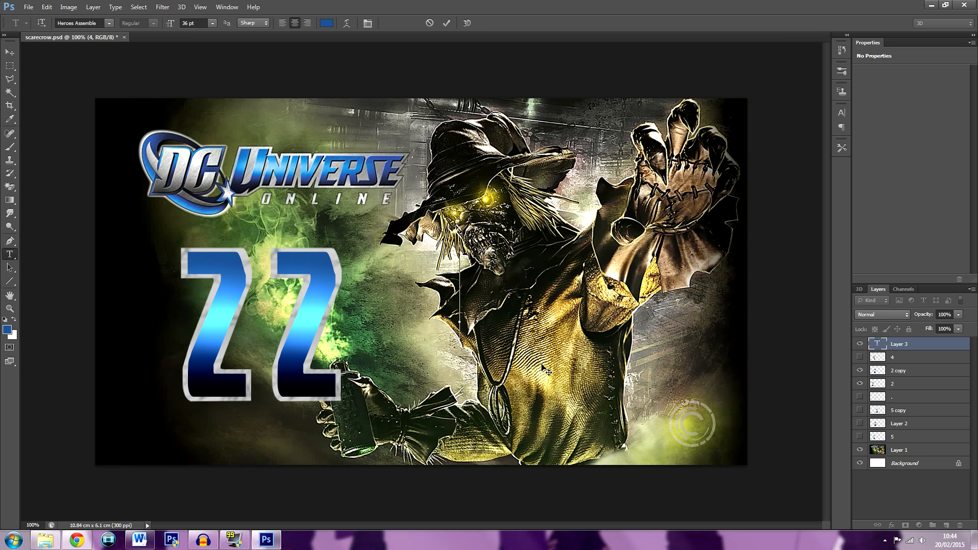
text(scarecrow)
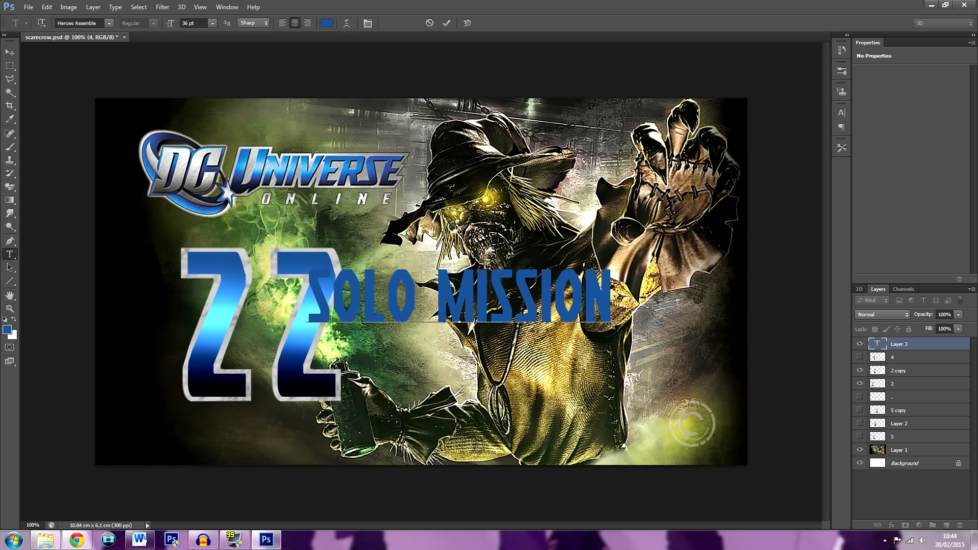
key(ctrl+a)
drag(524, 378, 630, 425)
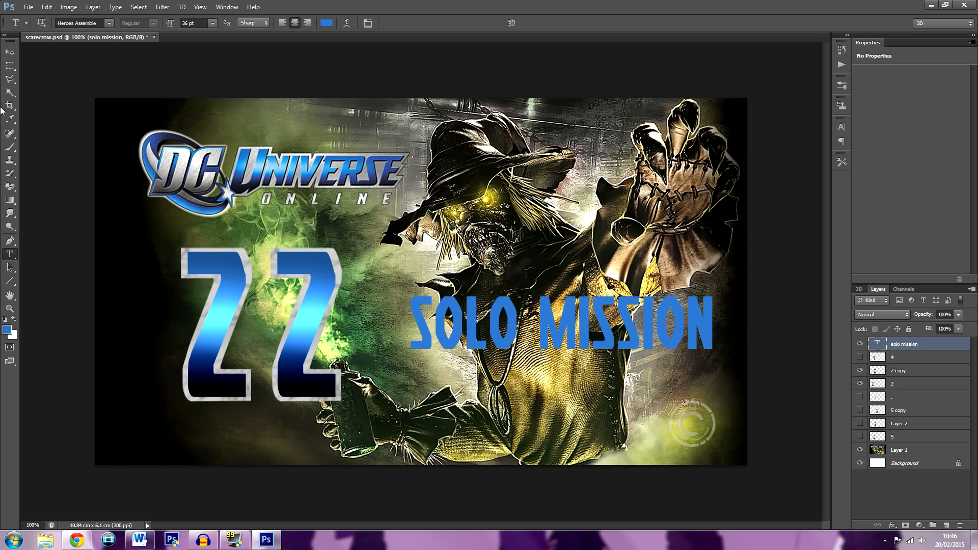
right_click(946, 349)
click(865, 213)
key(ctrl+z)
Set the font size of the whole solo mission text to 42 pt
drag(708, 319, 329, 272)
click(213, 23)
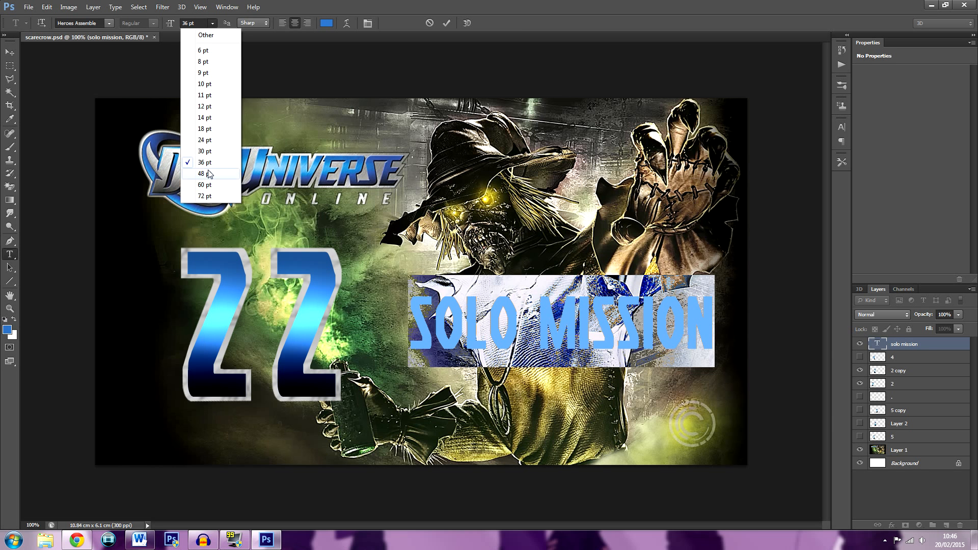
click(204, 173)
click(204, 24)
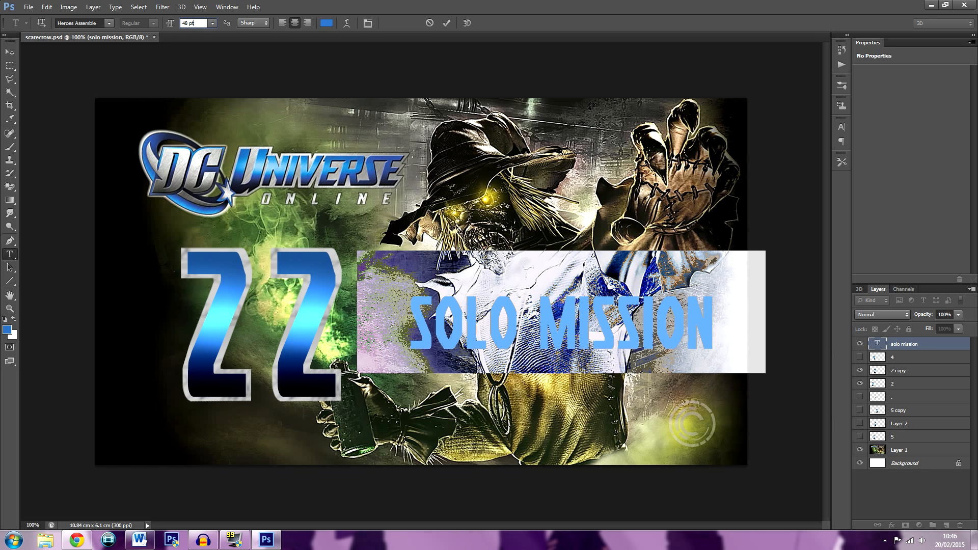
text(42)
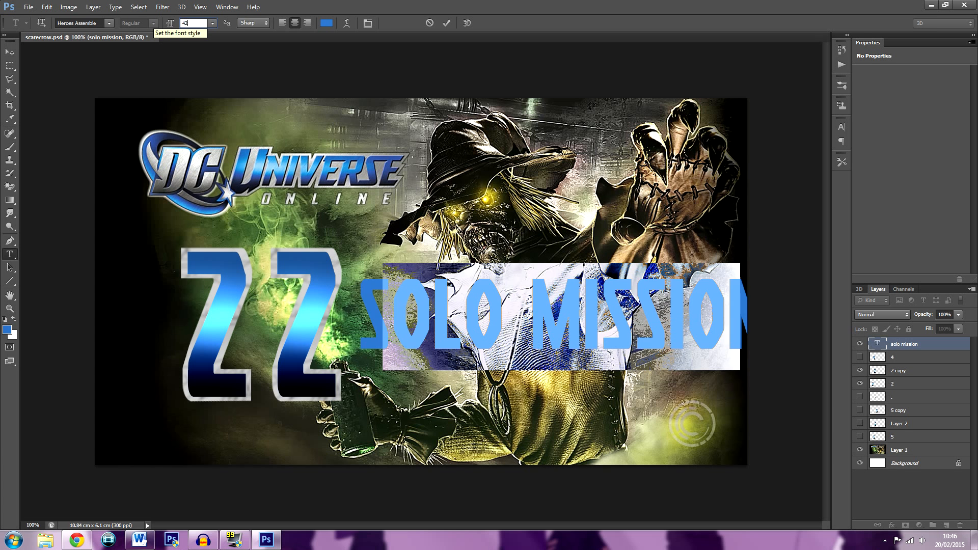
key(Return)
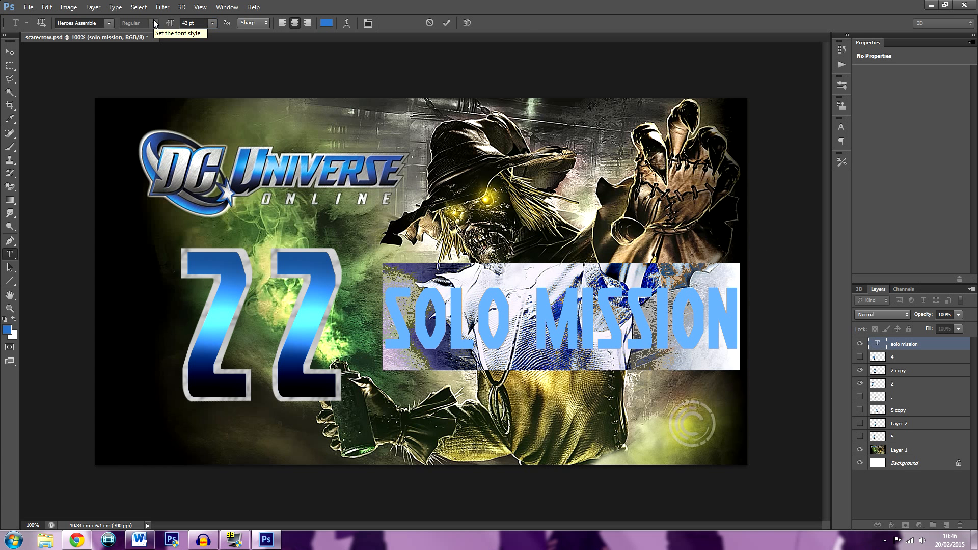
click(446, 24)
Rasterize the solo mission text layer and move it down near the image's lower edge, beside the number
right_click(925, 343)
click(808, 217)
click(9, 53)
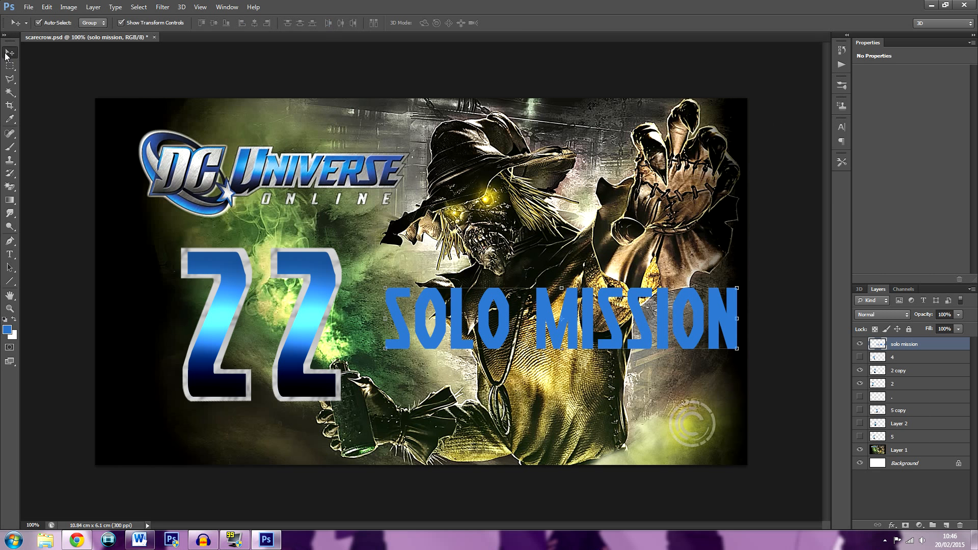
drag(621, 333, 602, 416)
drag(408, 410, 408, 417)
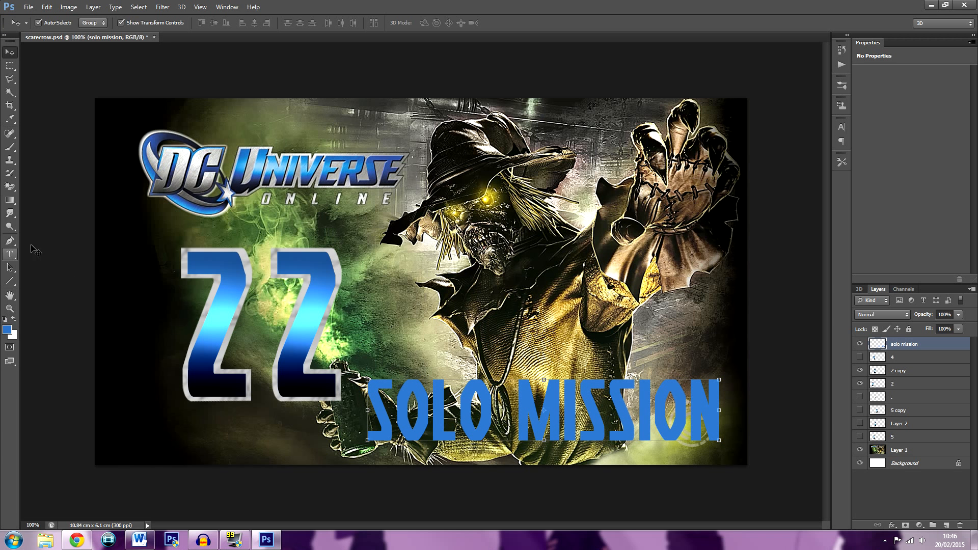
Darken the lower part of the solo mission lettering with the Burn tool on Highlights at 44% exposure and brush size 90
click(11, 227)
right_click(12, 227)
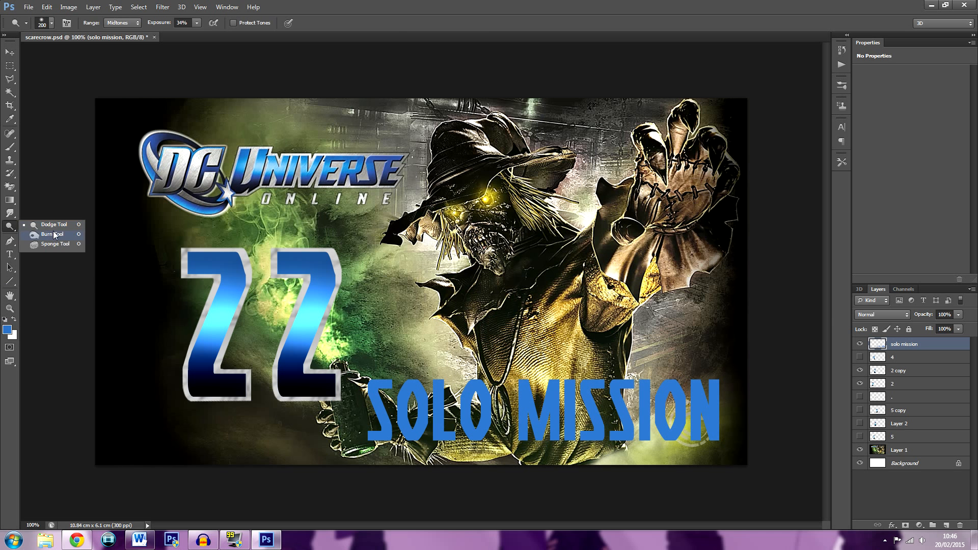
click(54, 225)
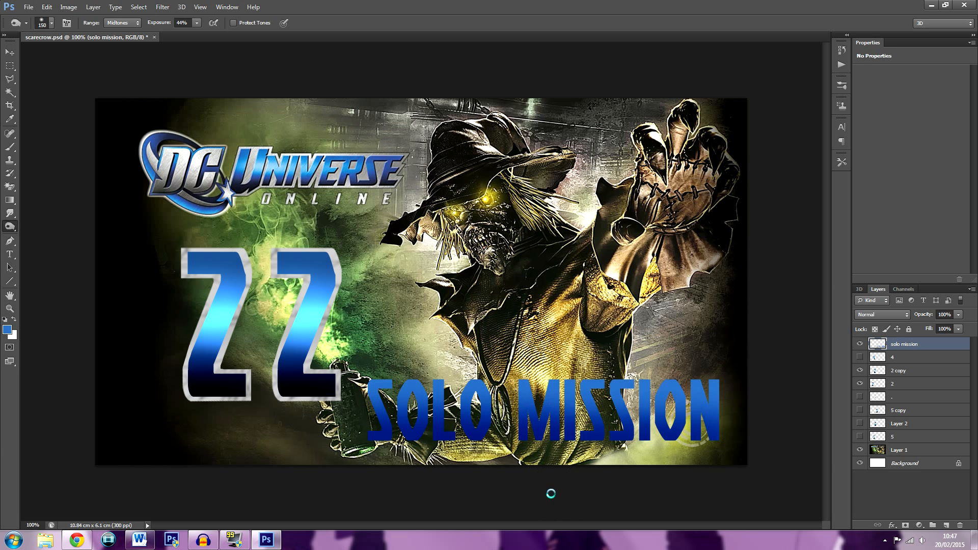
key(ctrl+z)
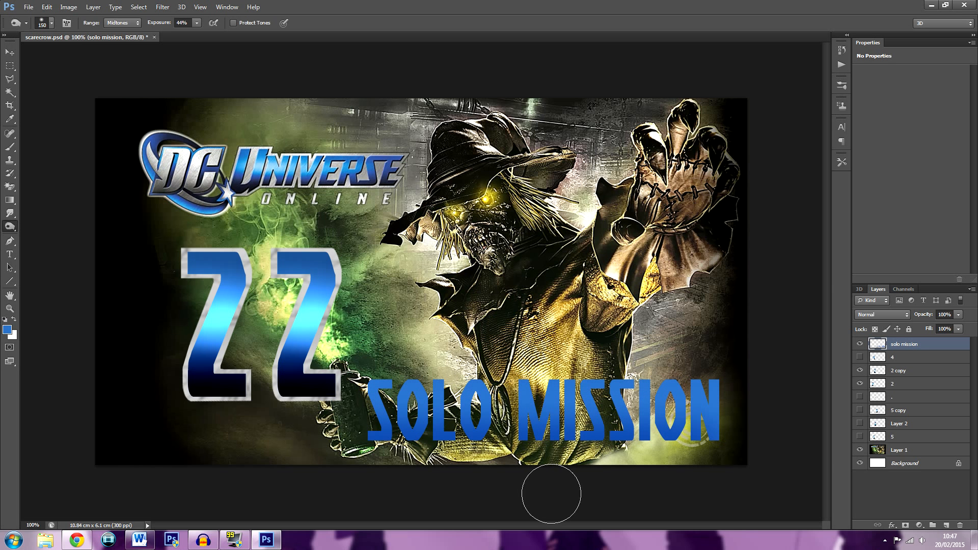
click(122, 22)
click(122, 49)
drag(394, 431, 710, 453)
key(bracketleft)
key(bracketleft)
key(bracketleft)
drag(377, 445, 816, 457)
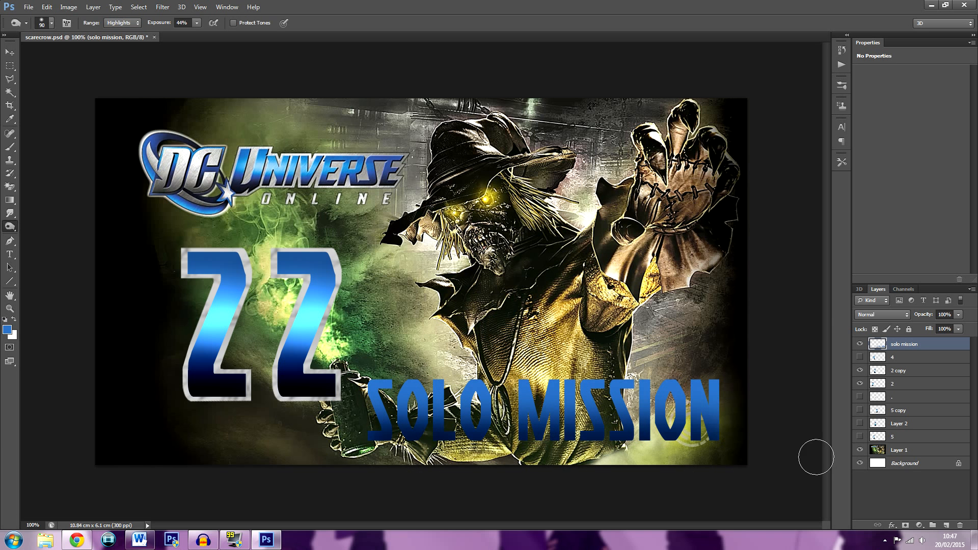
drag(380, 444, 880, 458)
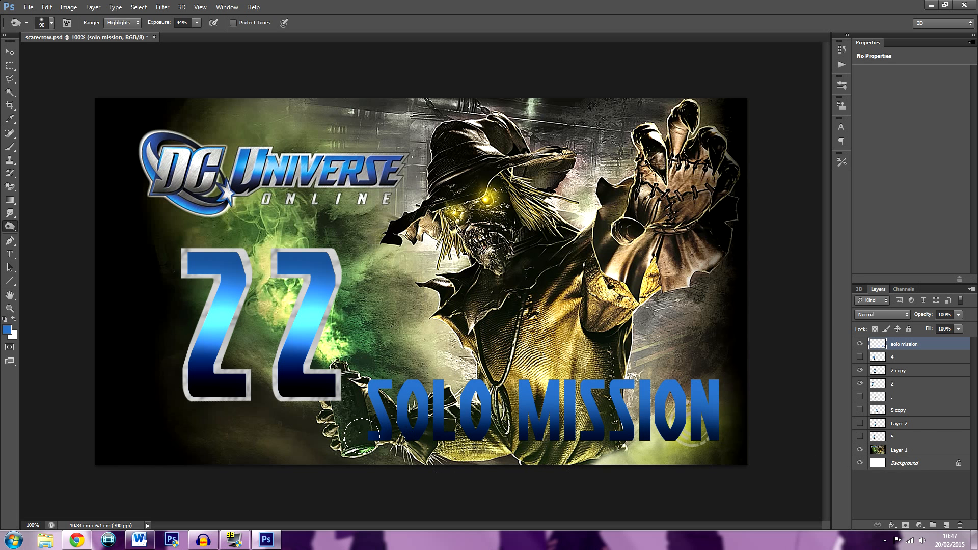
Brighten the middle band of the solo mission lettering with the Dodge tool on Highlights at 34% exposure
click(132, 23)
click(127, 49)
right_click(14, 233)
click(47, 224)
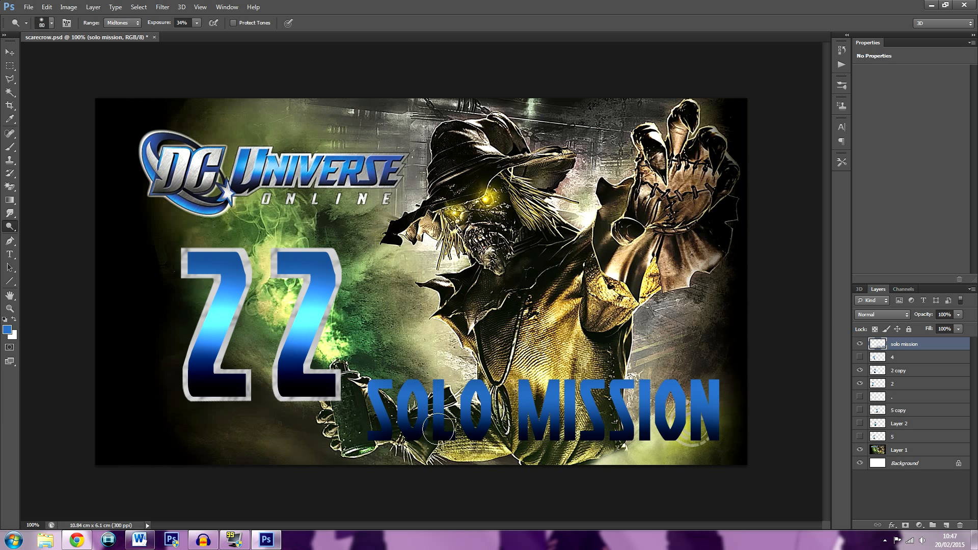
mouse_move(542, 415)
mouse_down()
mouse_move(749, 421)
mouse_move(445, 412)
mouse_move(869, 423)
mouse_up()
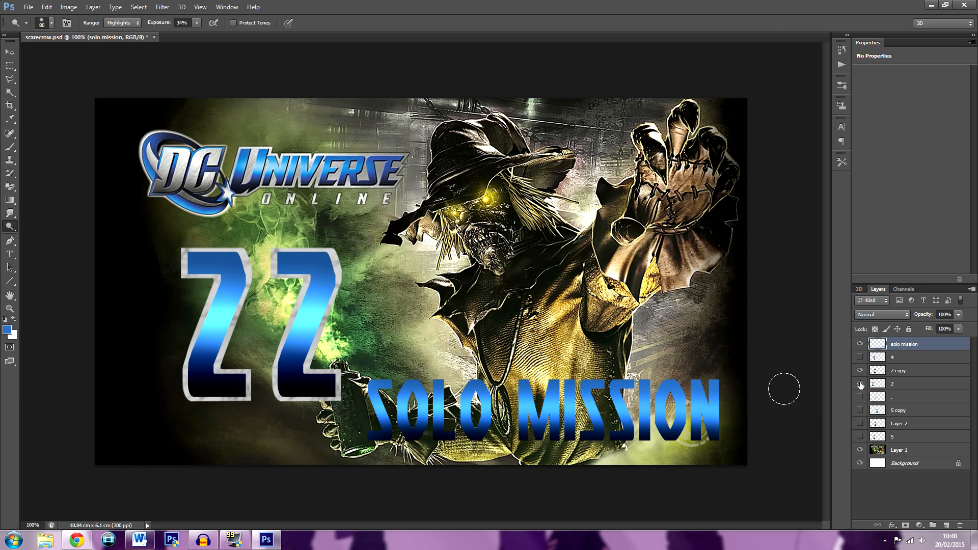
Add a 13 px light grey outside Stroke to the solo mission layer
double_click(946, 349)
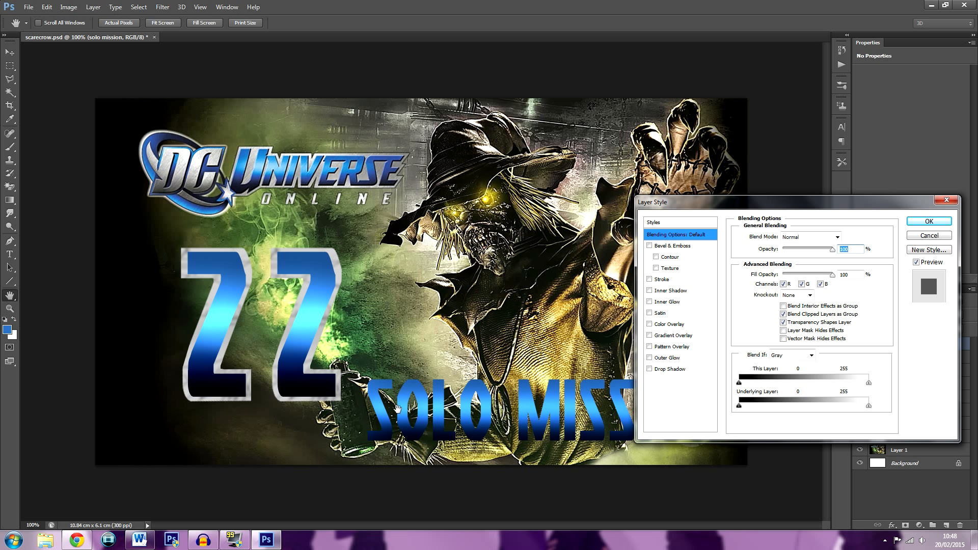
click(649, 279)
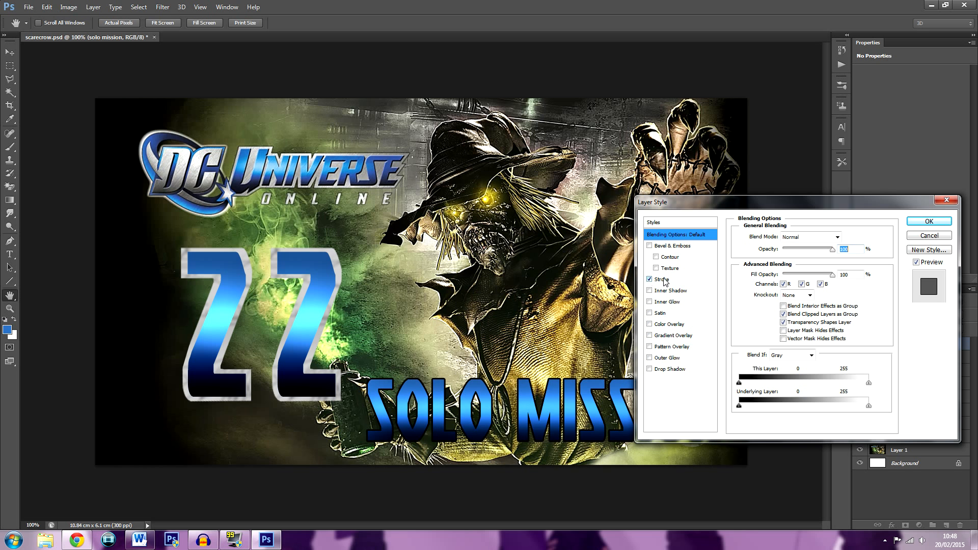
click(662, 279)
click(772, 306)
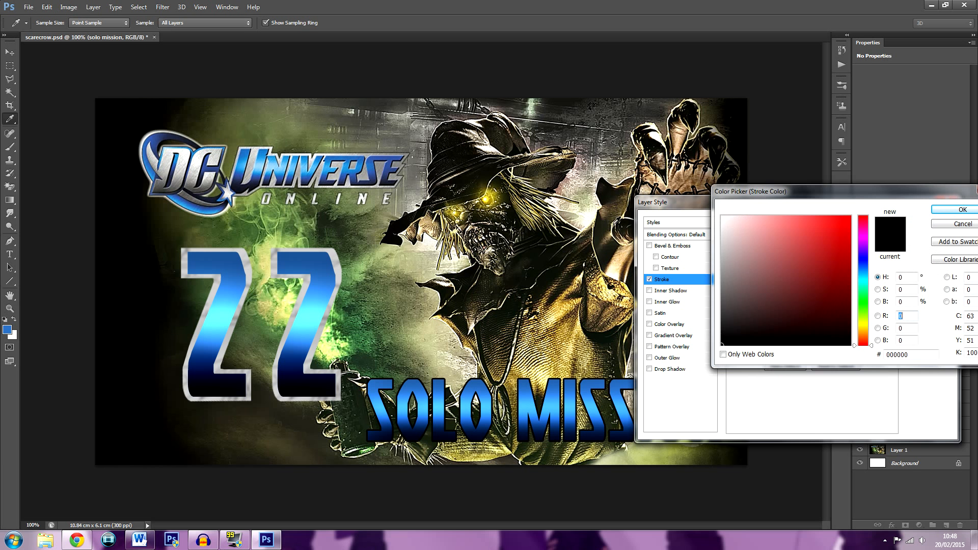
click(416, 197)
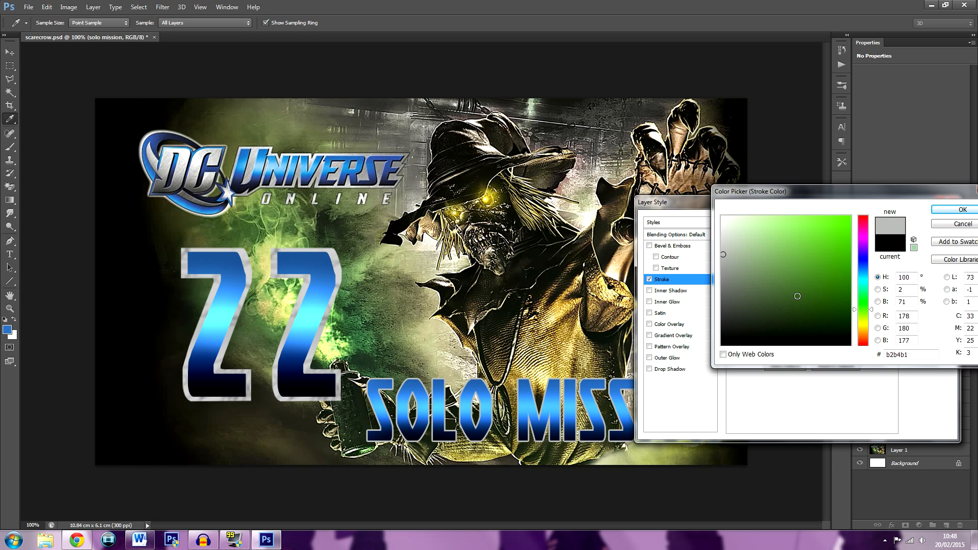
click(662, 252)
click(947, 214)
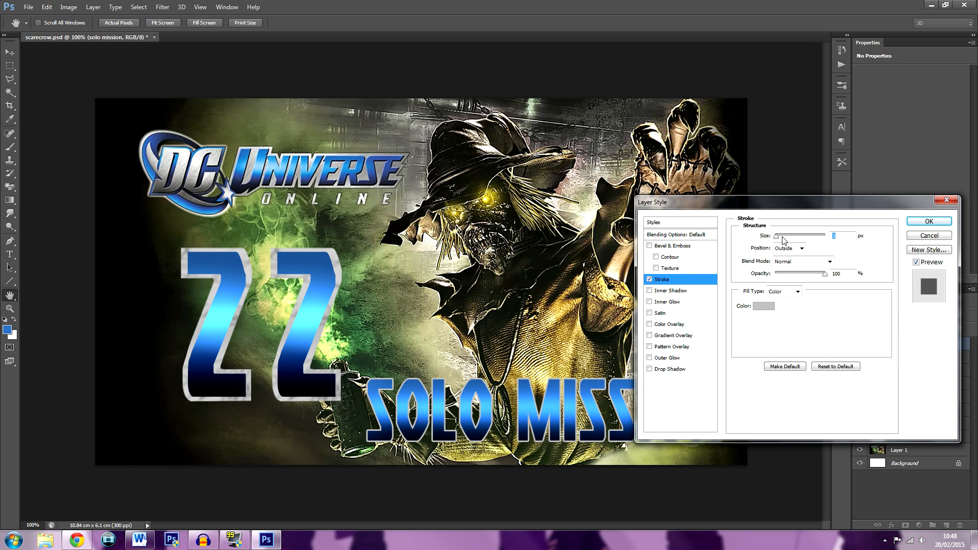
drag(778, 239, 783, 240)
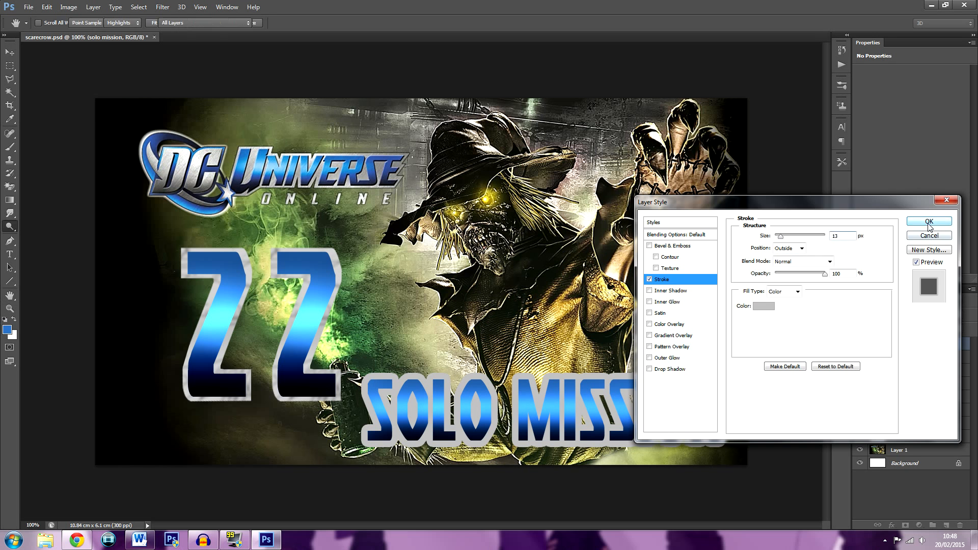
click(931, 223)
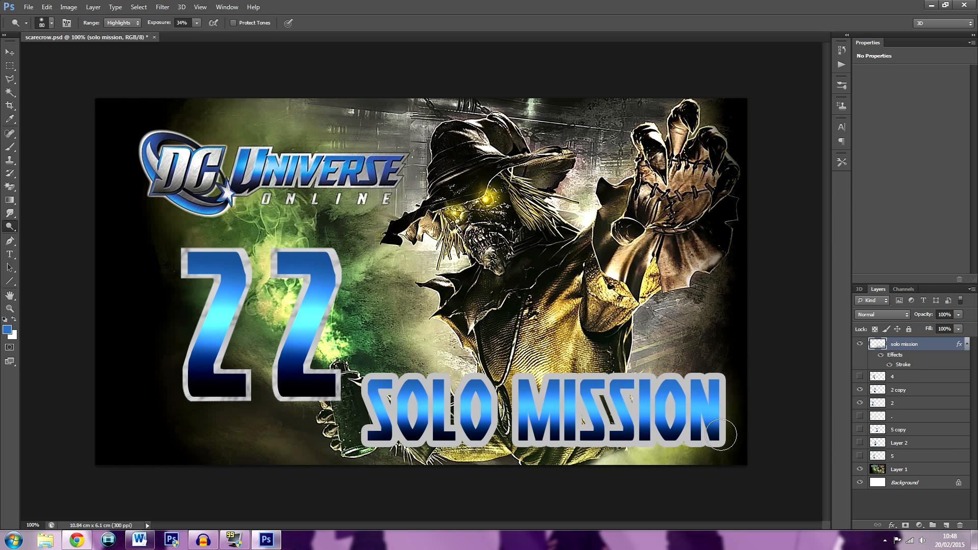
Create a new empty layer between the solo mission layer and layer 4
click(915, 382)
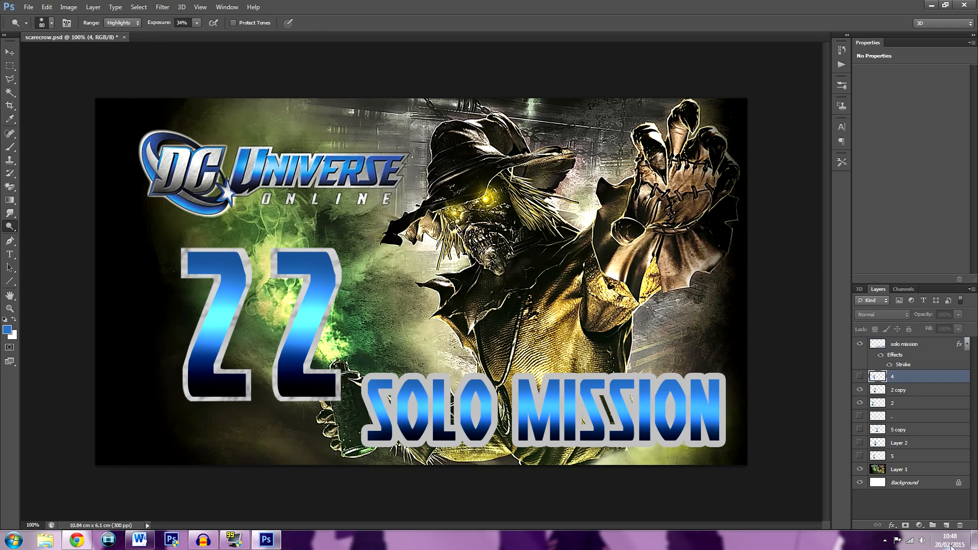
key(ctrl+shift+n)
key(Return)
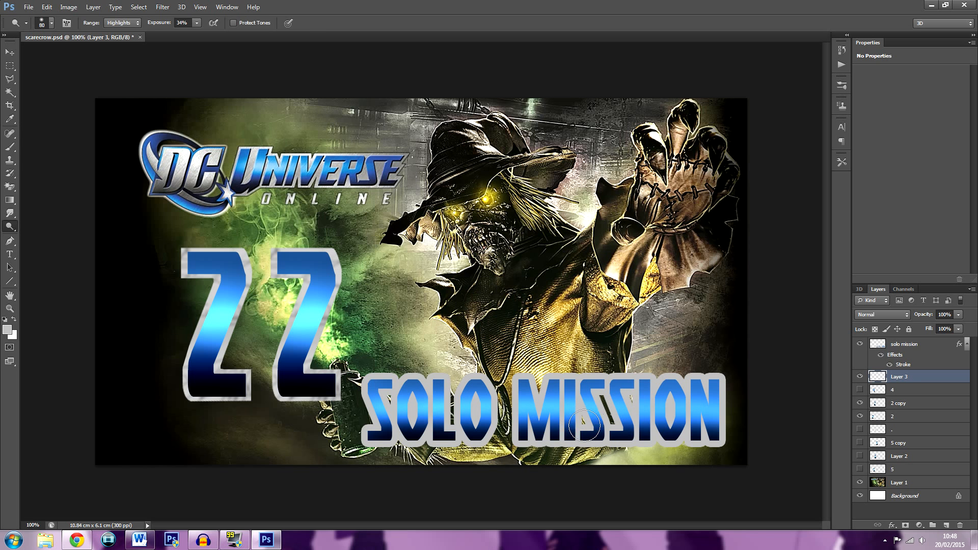
Merge the solo mission layer and its stroke down into the empty Layer 3
click(17, 148)
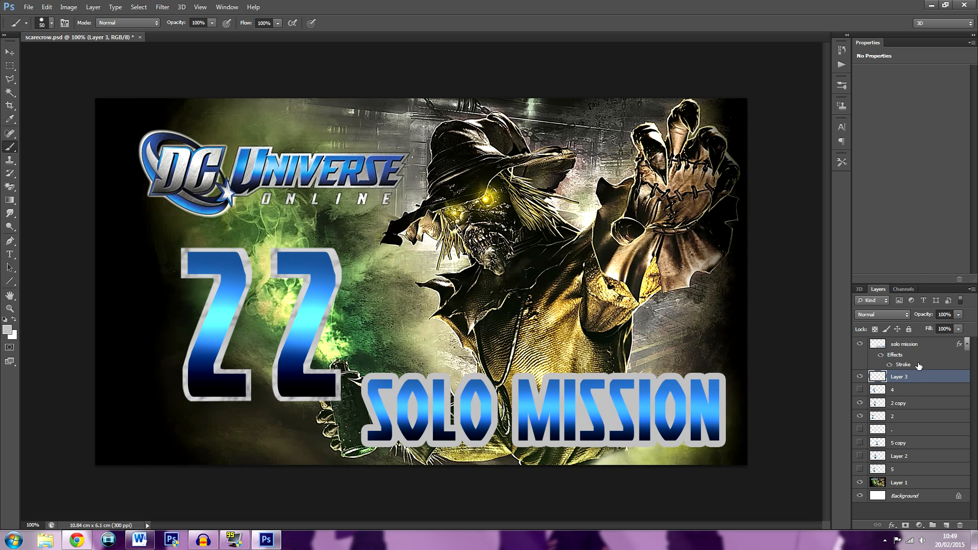
click(921, 345)
right_click(921, 344)
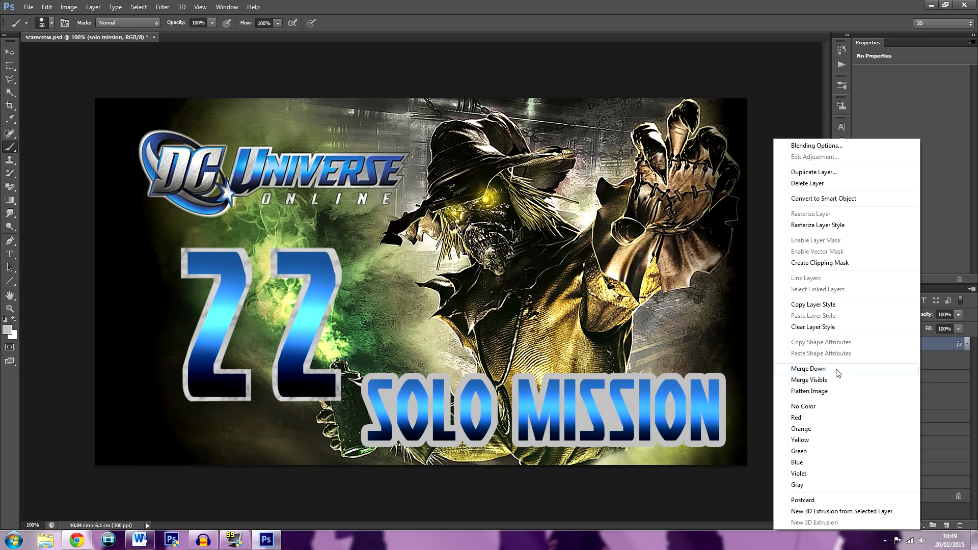
click(807, 368)
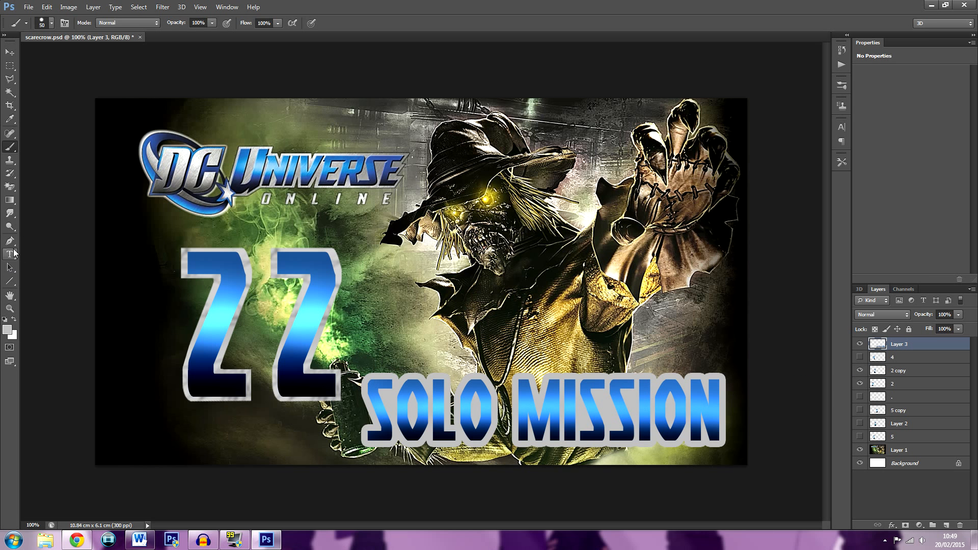
Shade patches of the solo mission lettering's grey outline with the Burn tool on Highlights at 44% exposure and brush size 90
click(10, 227)
right_click(9, 227)
click(36, 236)
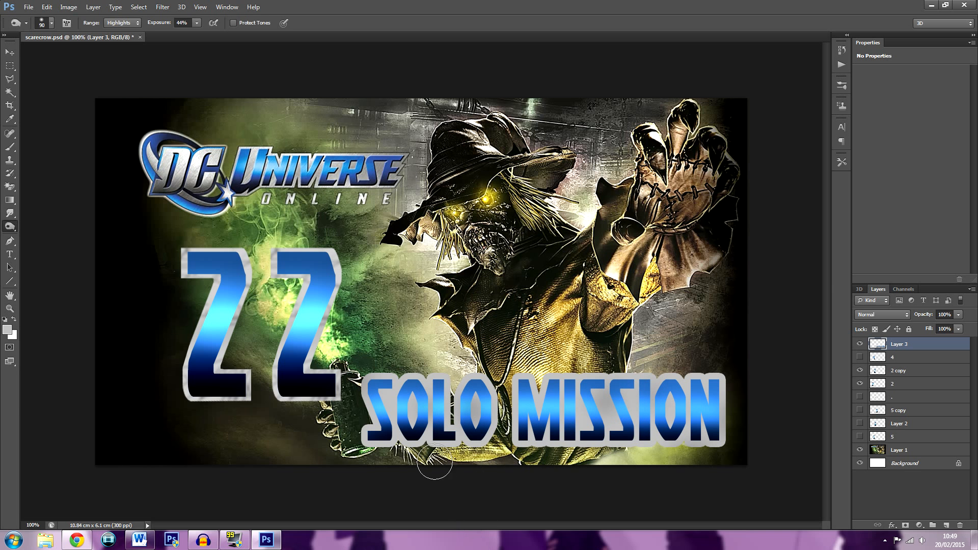
click(10, 66)
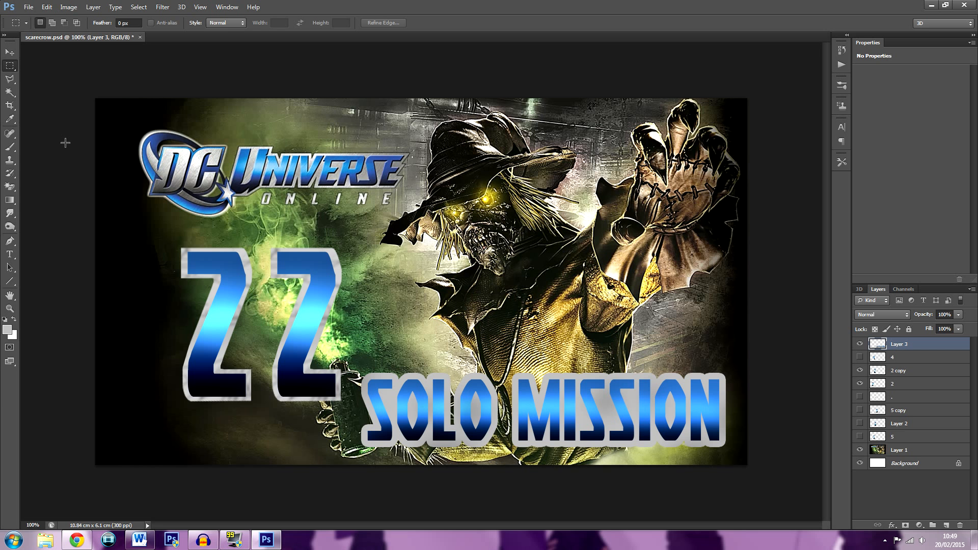
Save scarecrow.psd, and save it again as the Photoshop file dcuo 22 in the Thumbnails folder with maximum compatibility
key(ctrl+s)
key(ctrl+shift+s)
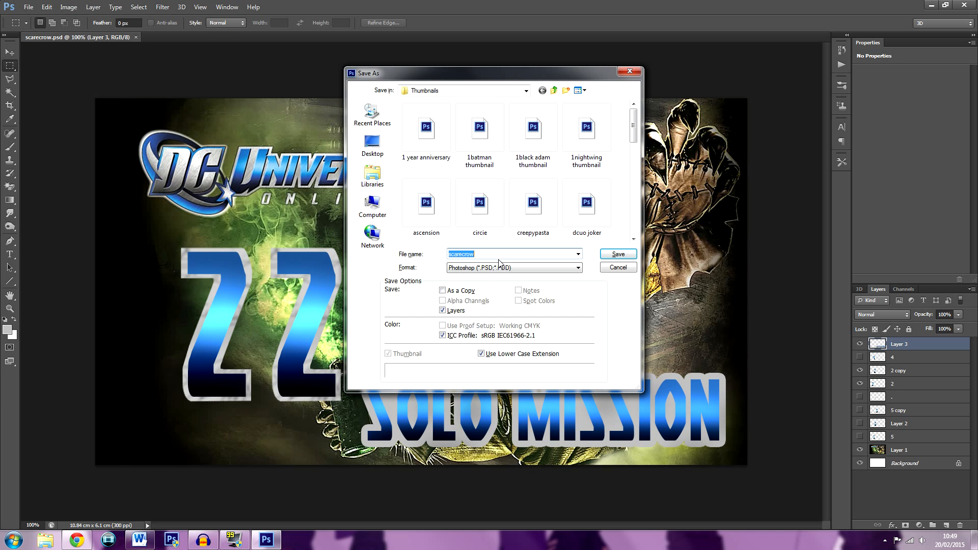
text(dcuo 22)
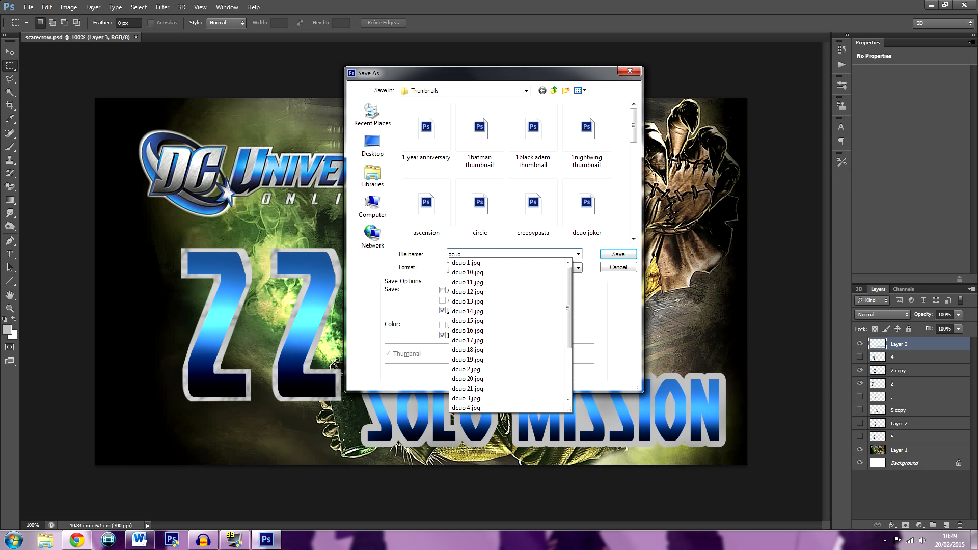
key(Return)
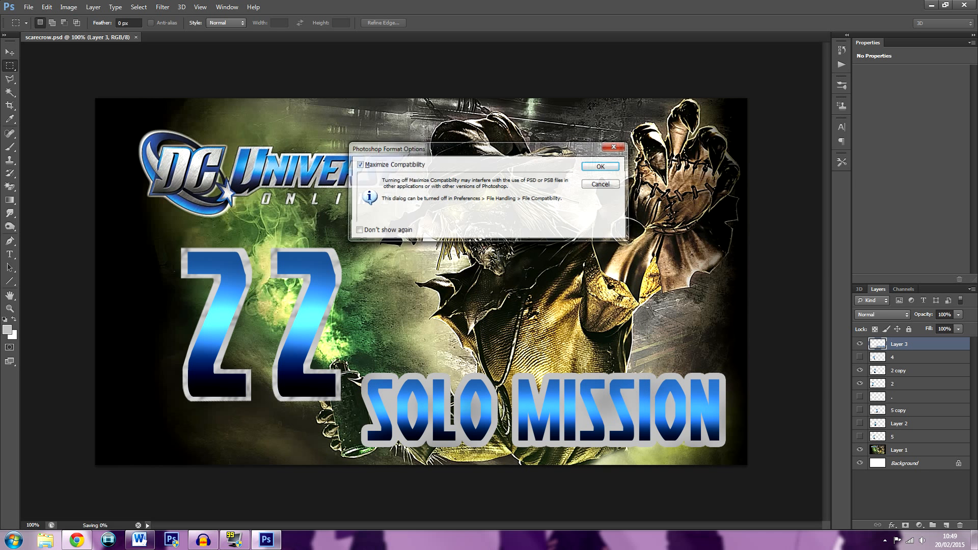
key(Return)
Save the thumbnail as the JPEG file dcuo 22 in the Thumbnails folder
key(ctrl+shift+s)
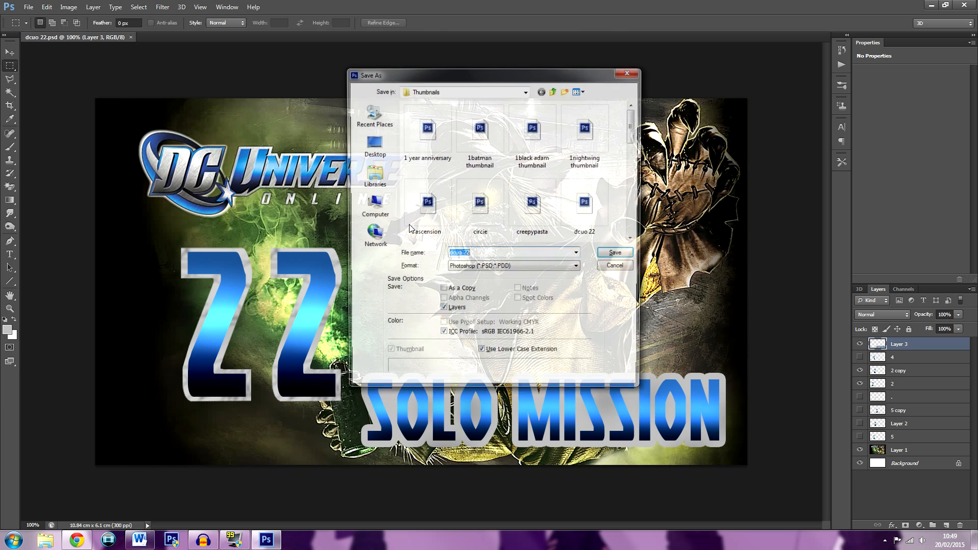
click(512, 268)
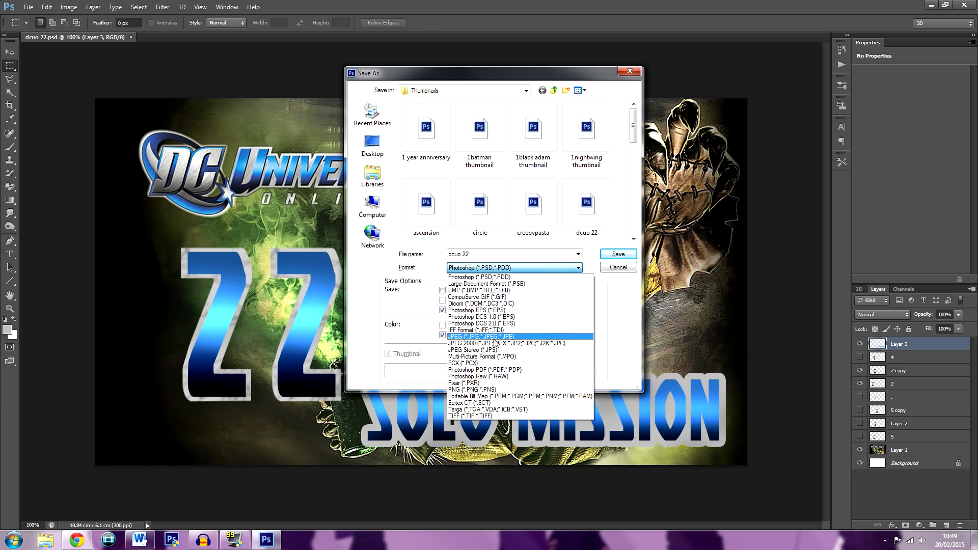
click(481, 336)
click(617, 255)
click(546, 150)
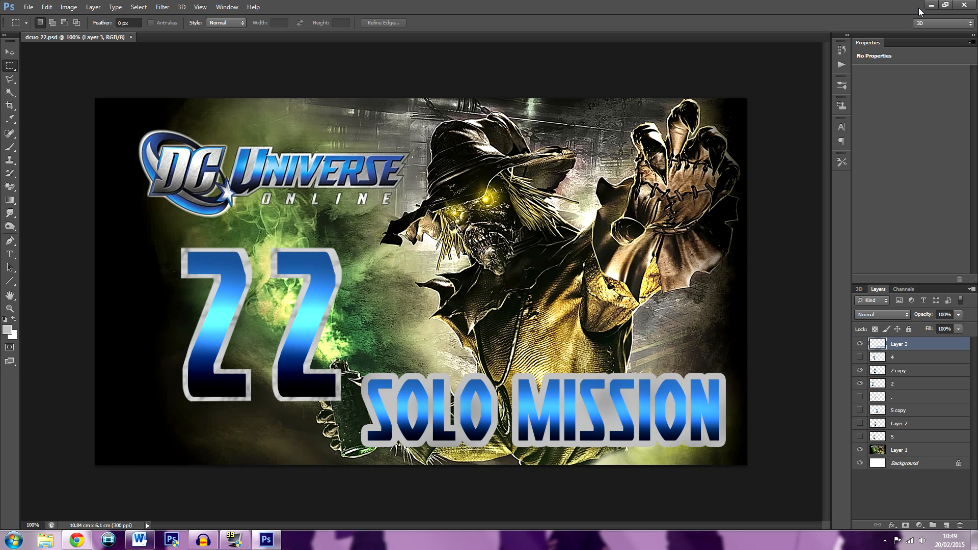
Close Photoshop and the Word document, and switch to the YouTube upload page in Chrome
click(964, 5)
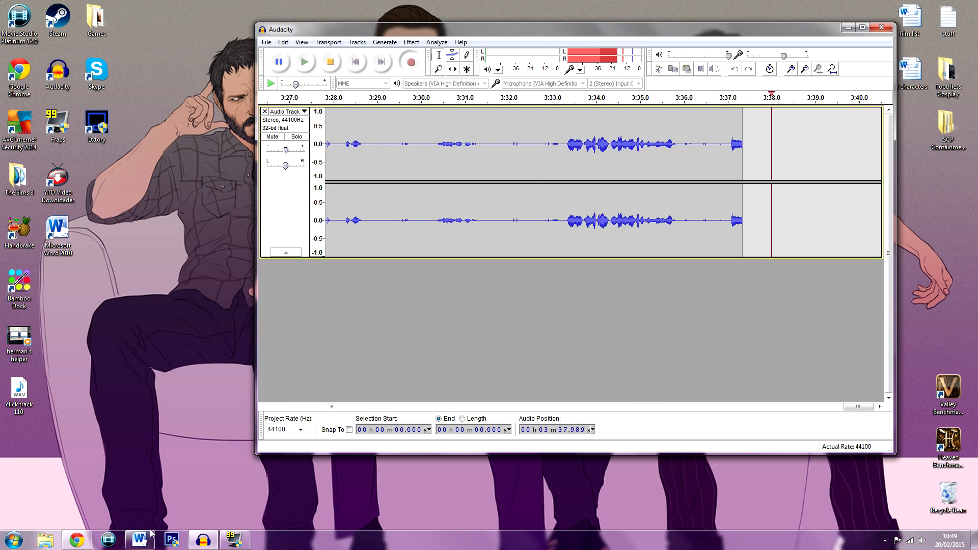
click(139, 540)
click(965, 4)
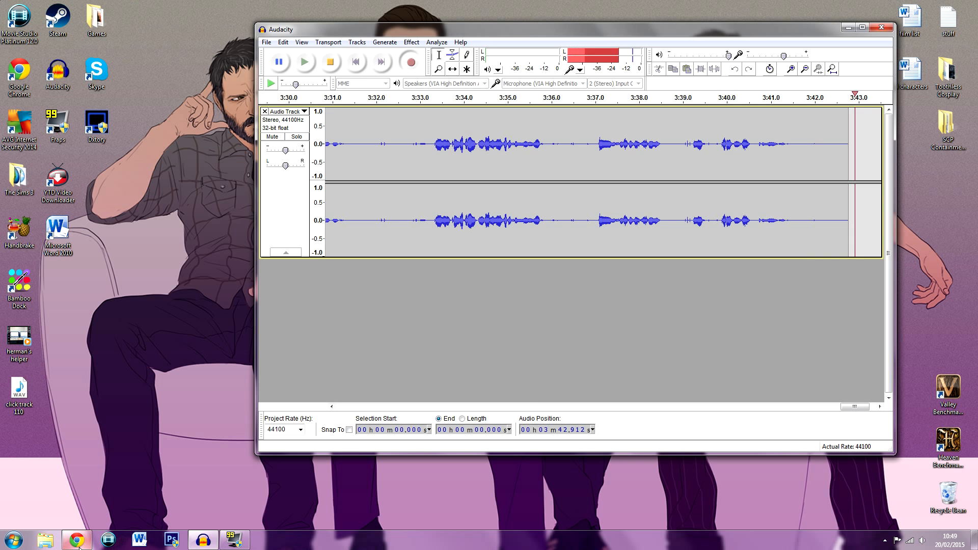
click(77, 540)
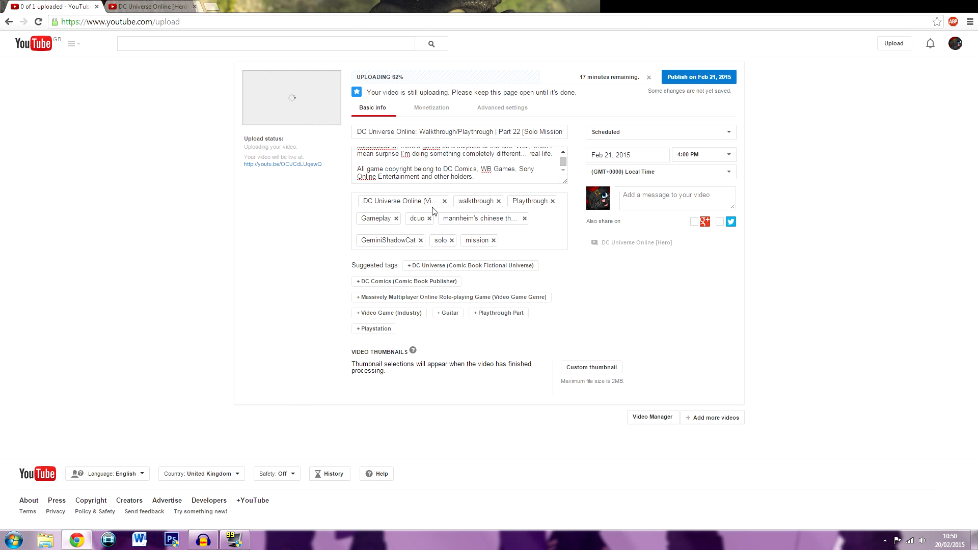
Delete the dcuo 22 Photoshop file from the Thumbnails folder and upload dcuo 22.jpg as the video's custom thumbnail
click(582, 367)
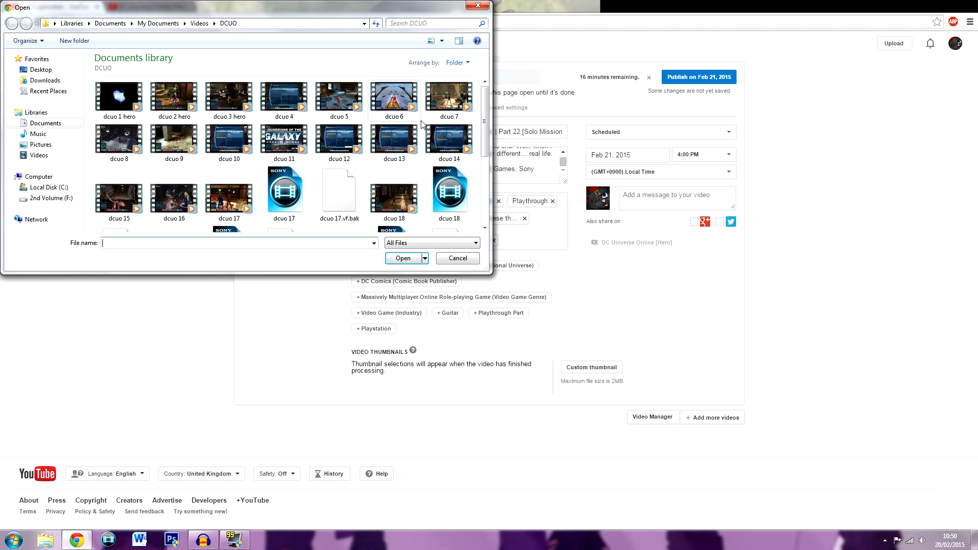
click(41, 144)
double_click(338, 153)
scroll(490, 152, down, 5)
scroll(491, 152, down, 2)
scroll(399, 160, up, 5)
click(398, 157)
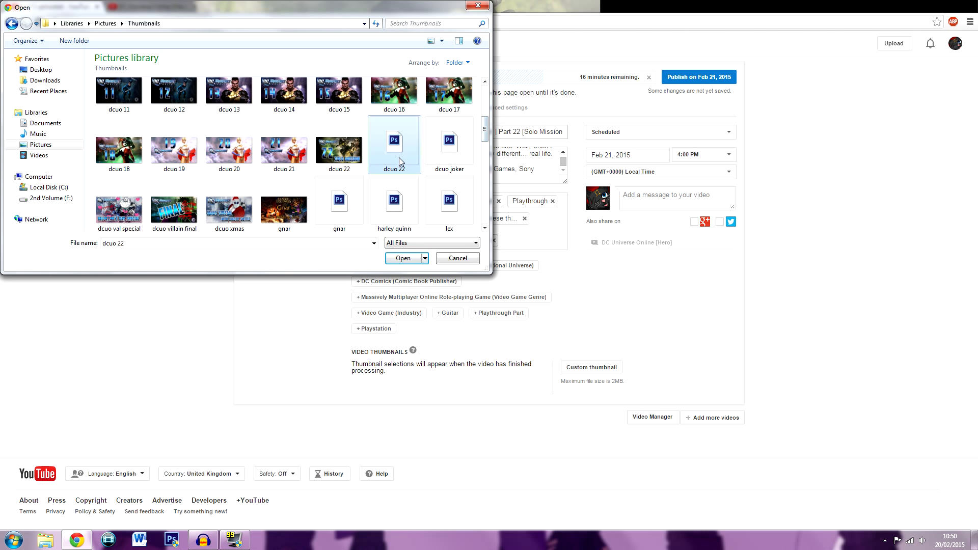
key(Delete)
key(Return)
double_click(339, 151)
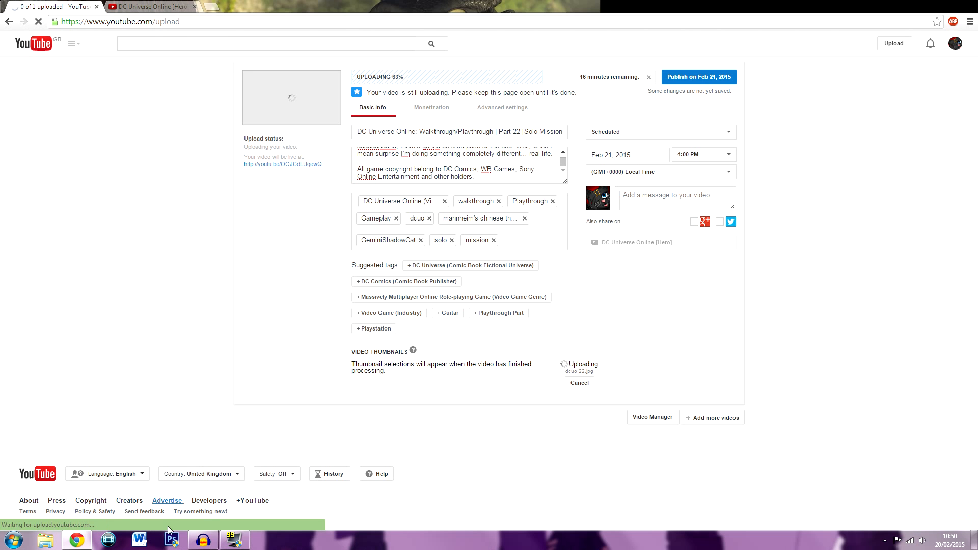
Open tales from the borderlands ep2.psd from the Thumbnails folder of the Pictures library in Photoshop
right_click(172, 541)
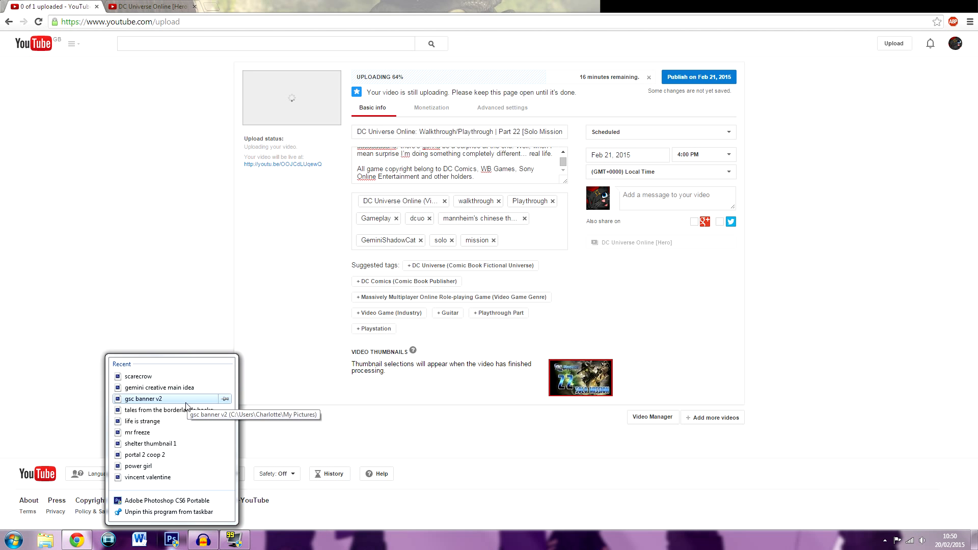
click(163, 308)
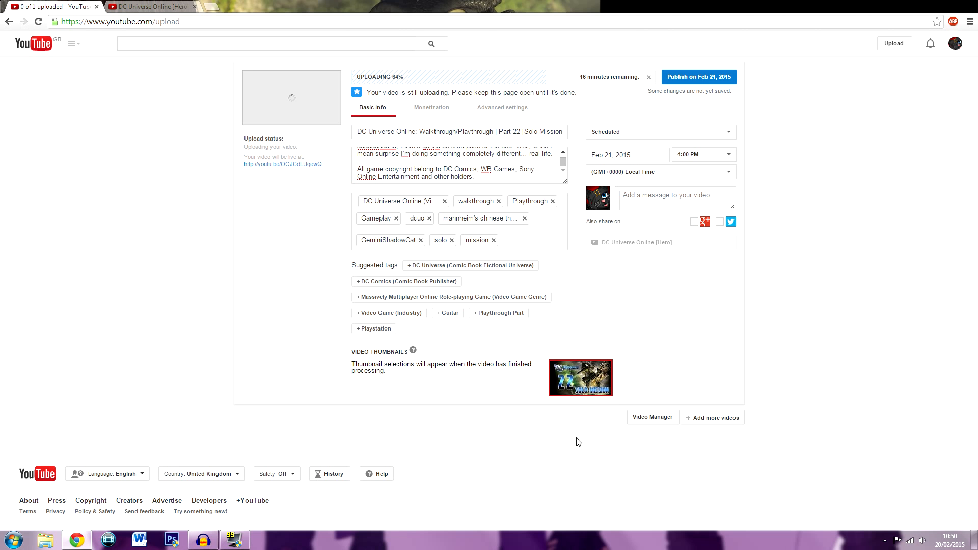
click(45, 540)
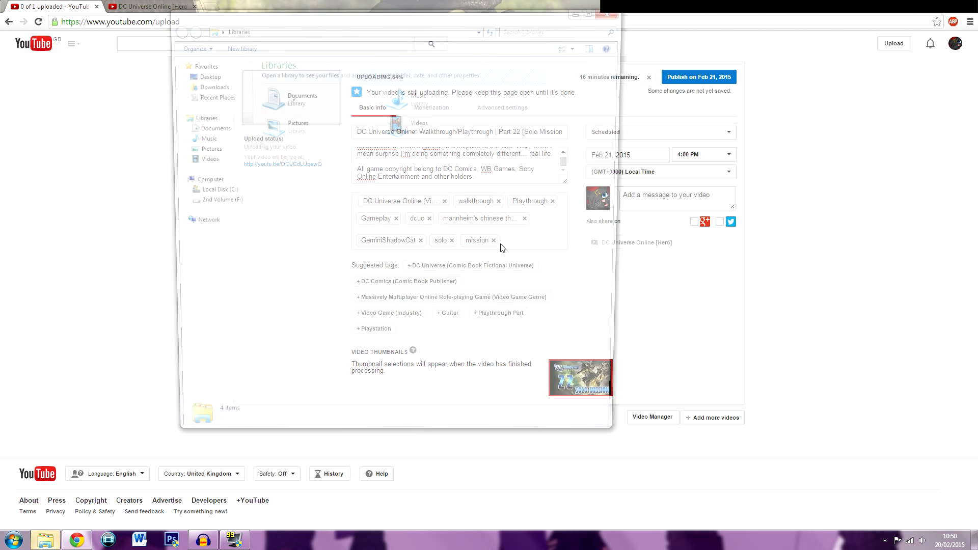
double_click(315, 111)
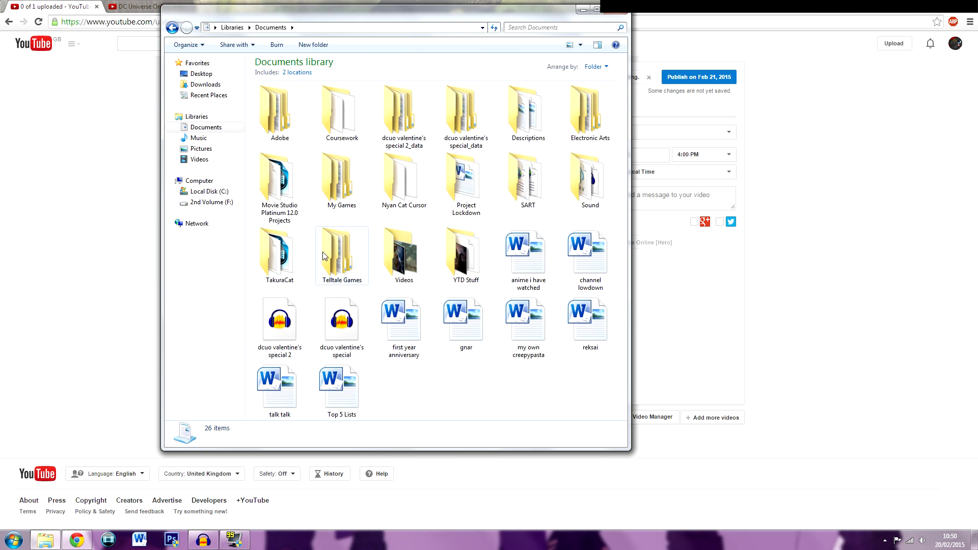
click(199, 148)
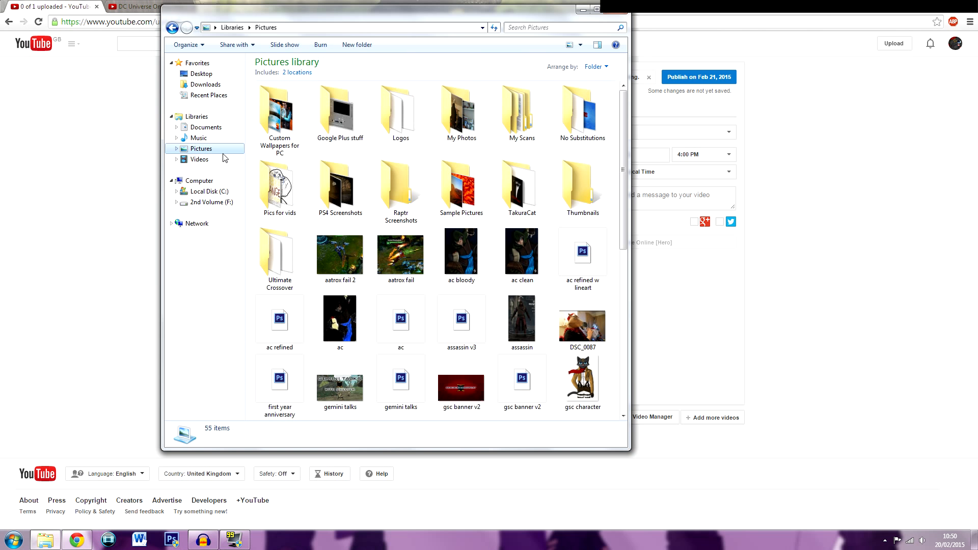
double_click(583, 191)
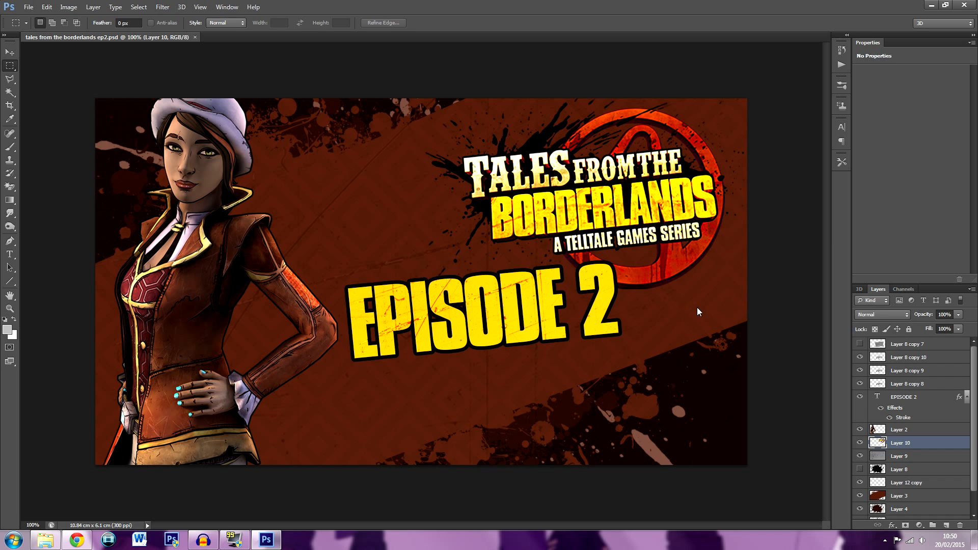
scroll(927, 394, down, 1)
scroll(920, 417, up, 1)
Move the Borderlands thumbnail's background layers aside using the Move tool with Auto-Select, and close Photoshop without saving
click(11, 50)
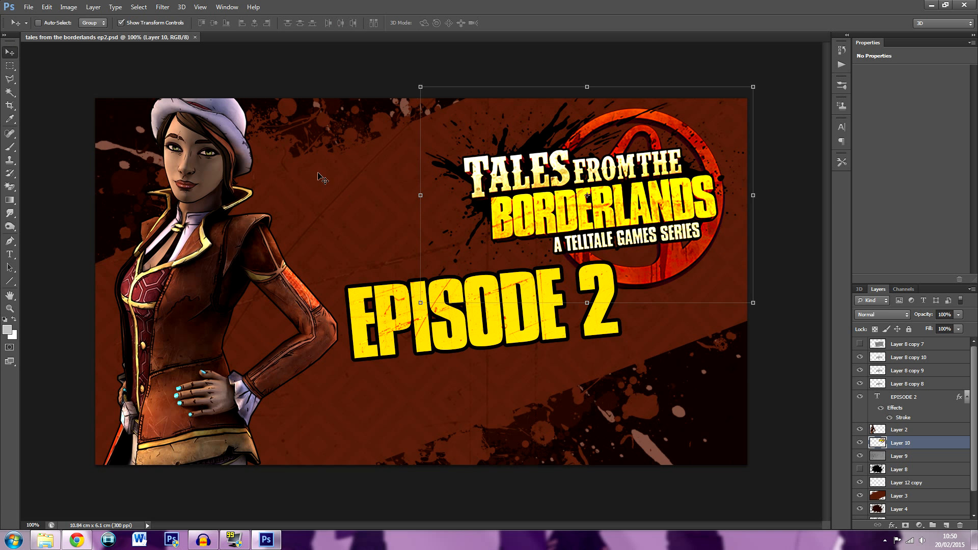
click(37, 23)
drag(326, 184, 752, 376)
drag(311, 199, 554, 107)
drag(277, 207, 266, 100)
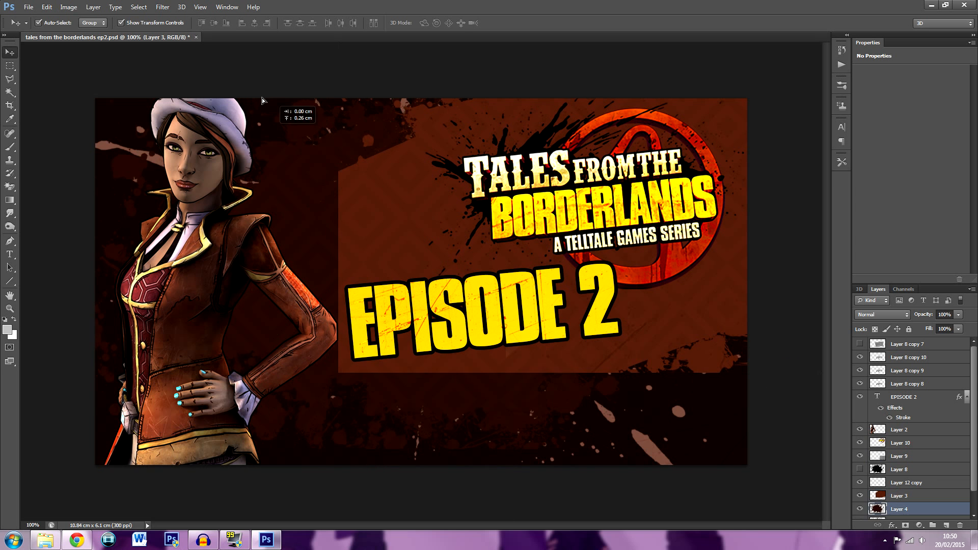
drag(429, 391, 563, 483)
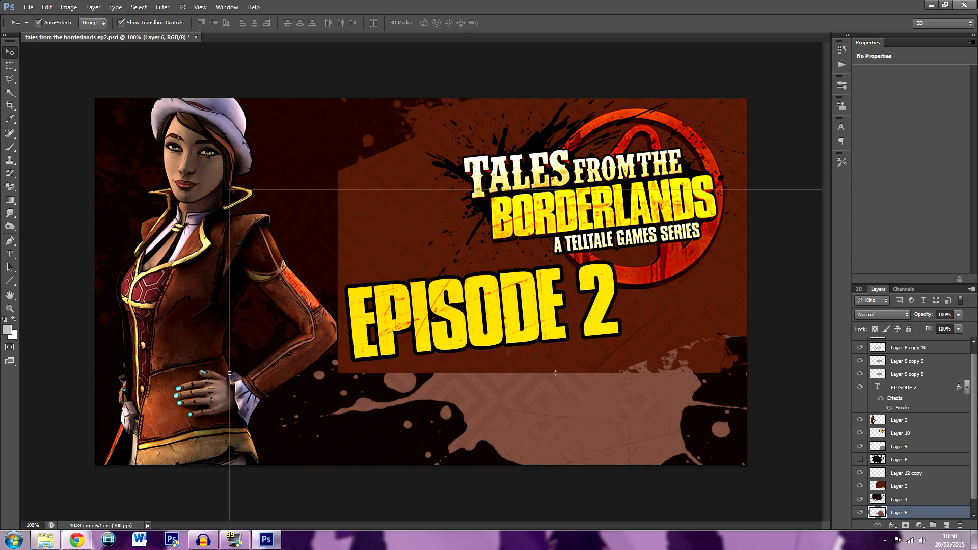
click(964, 5)
click(489, 207)
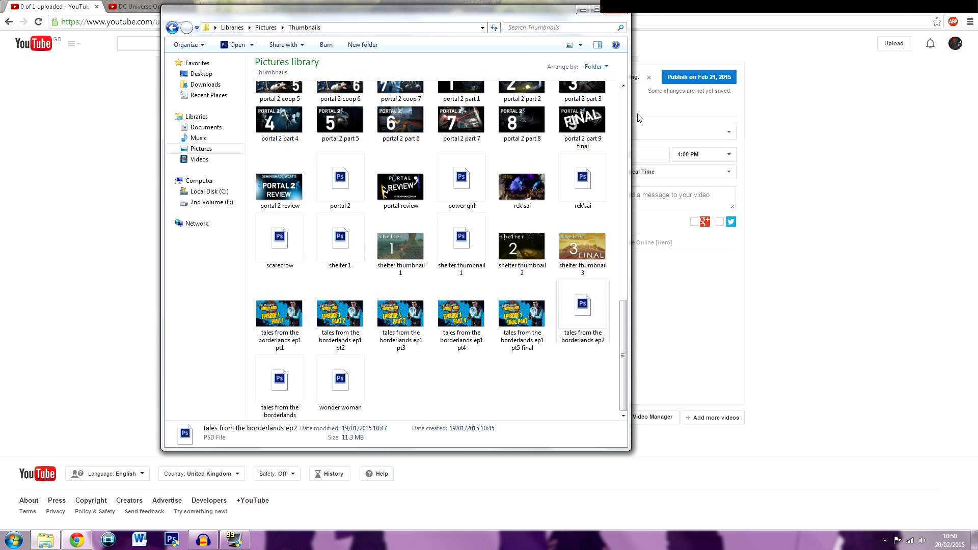
Close the Thumbnails folder window and the DC Universe Online browser tab, and switch to Audacity
click(616, 12)
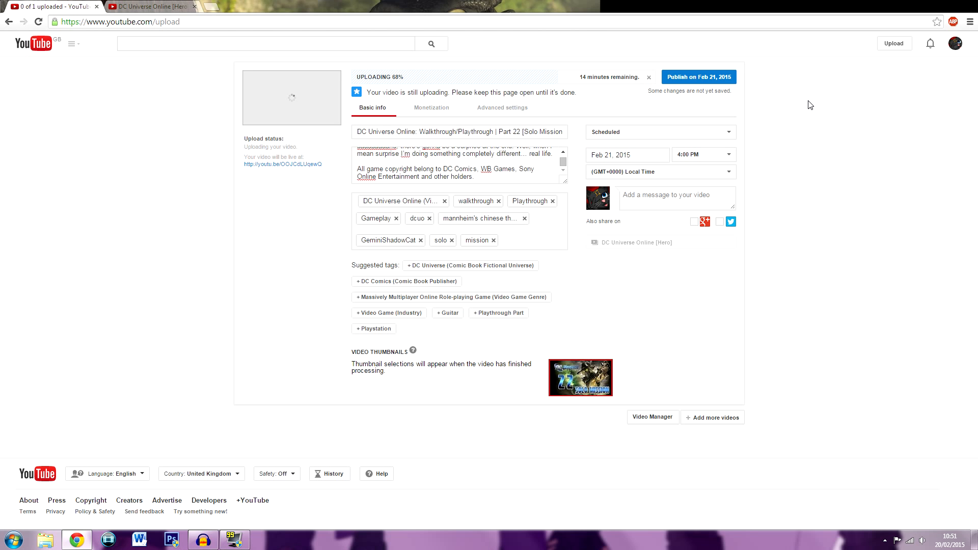
click(194, 6)
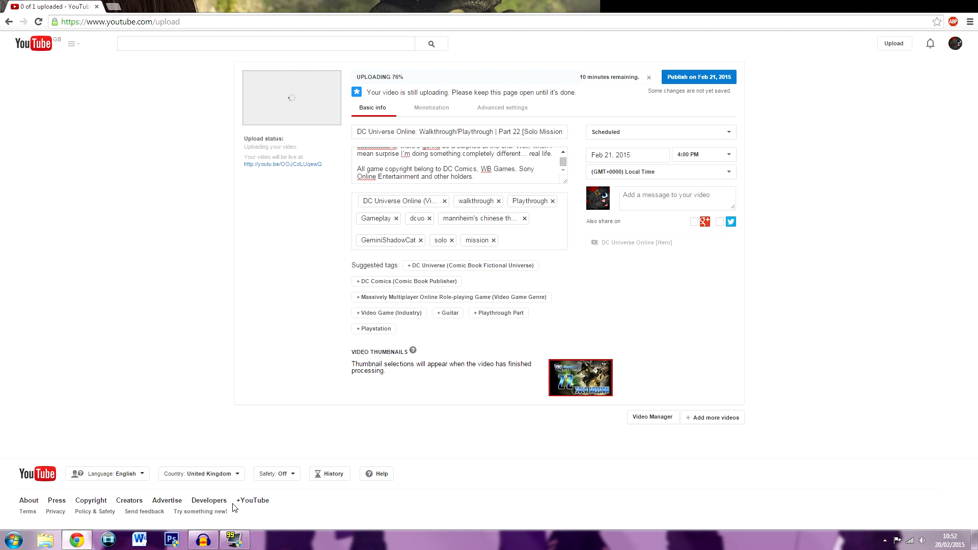
click(204, 540)
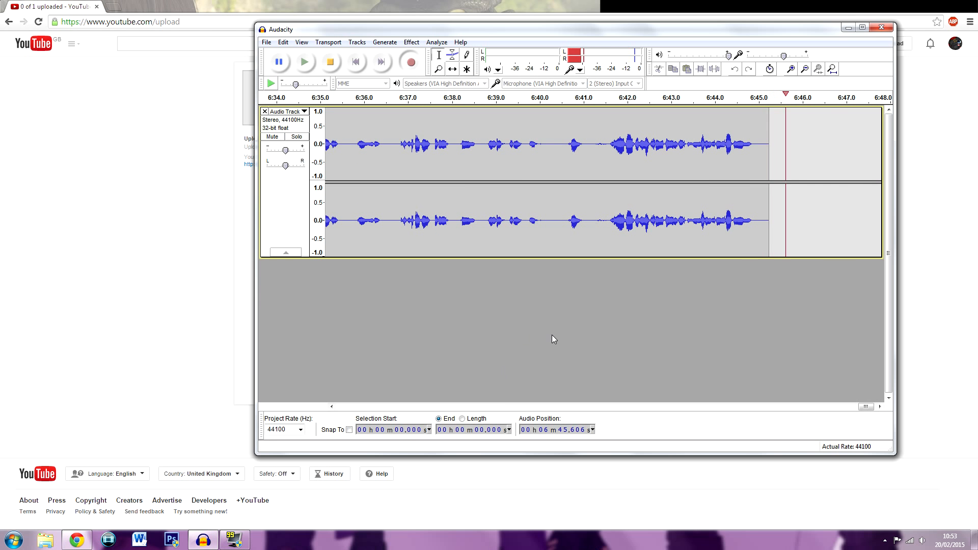